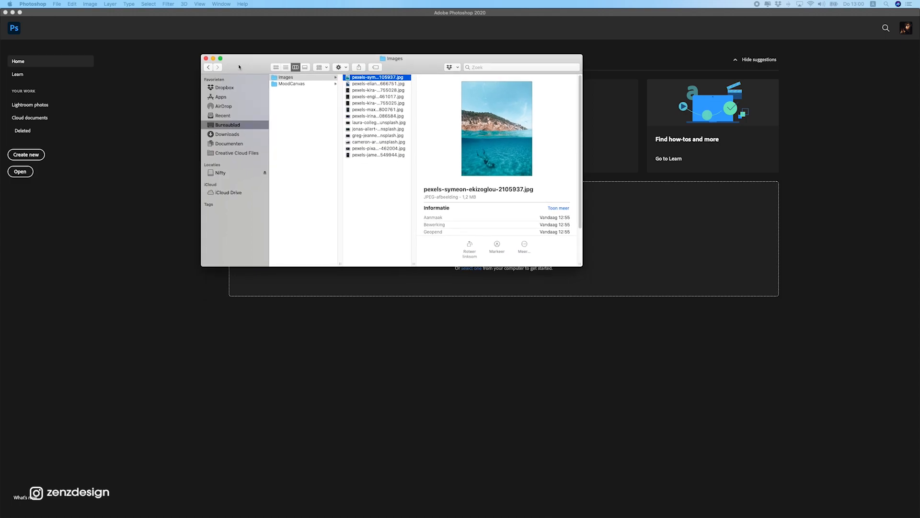
Step: Enlarge the Images folder window and preview its ocean photos one after another, including the diver, dolphins, sharks and jellyfish
left_click_drag(585, 260, 815, 360)
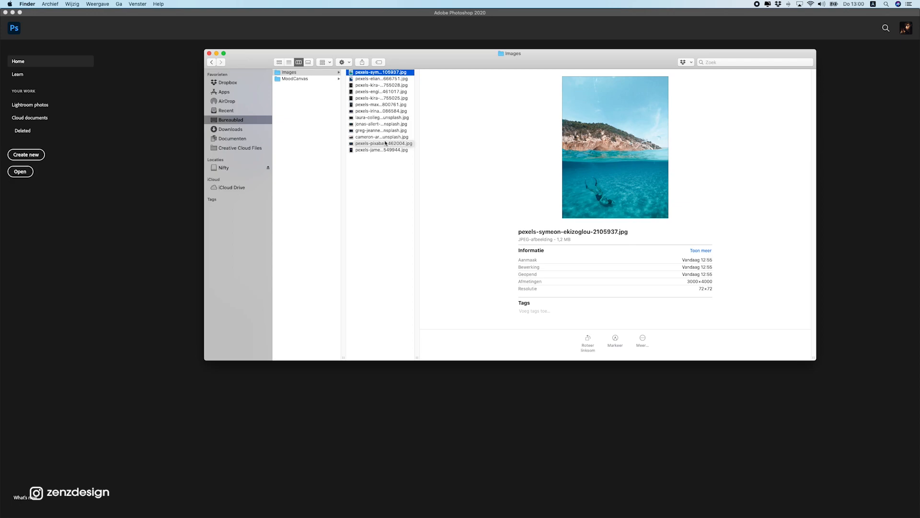
key("space")
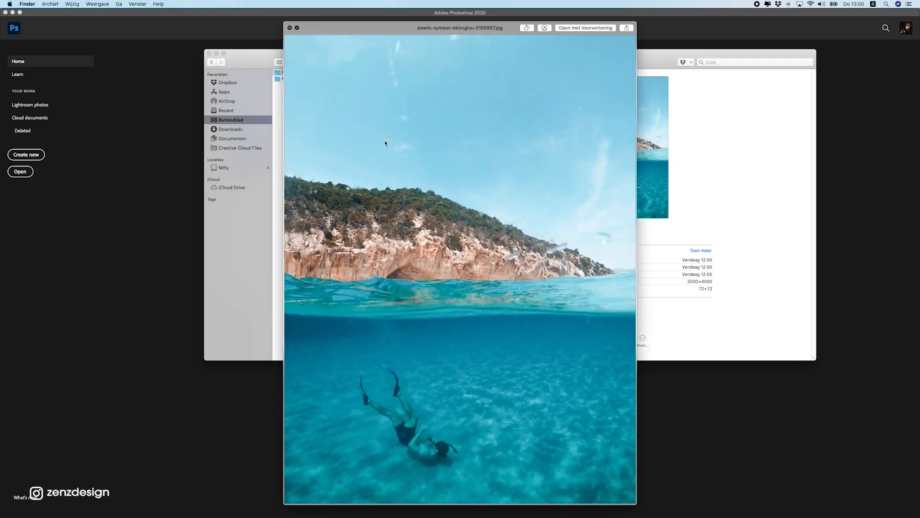
key("space")
key("Down")
key("Down")
key("space")
key("Up")
key("Up")
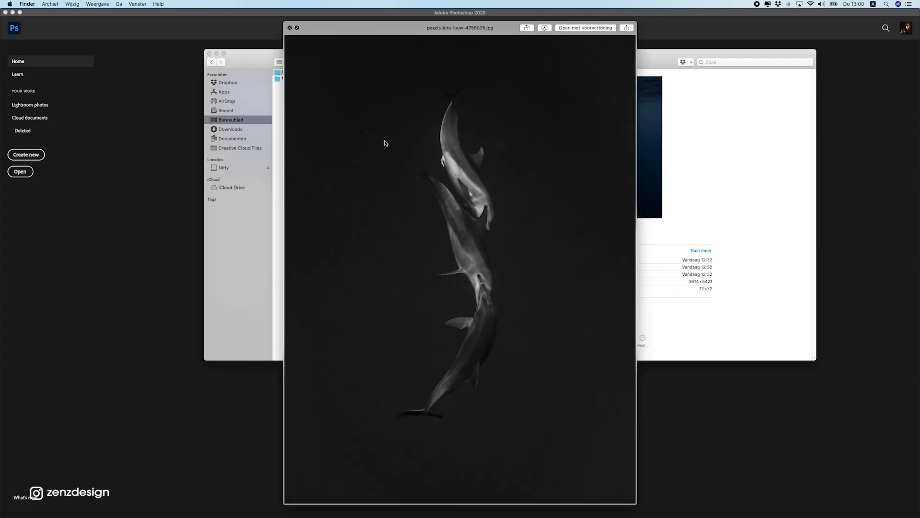
key("Up")
key("Up")
key("Up")
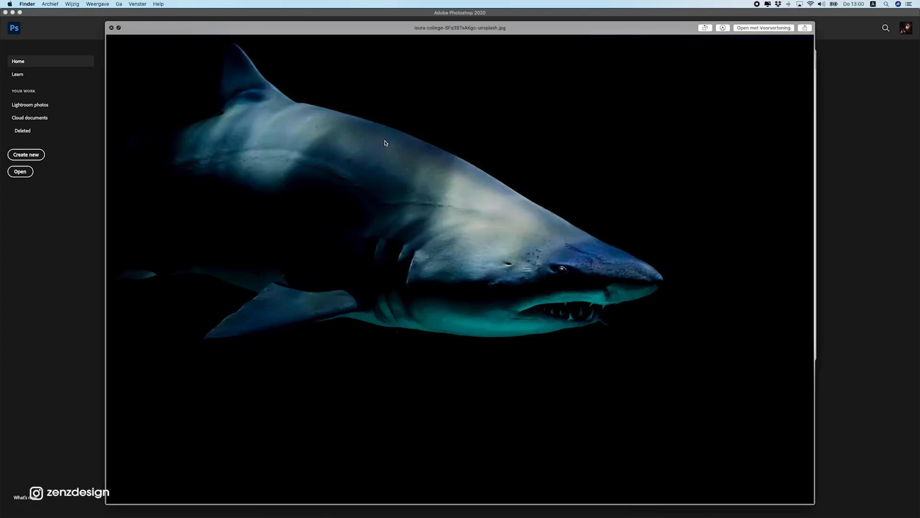
key("Up")
key("Up")
key("Up")
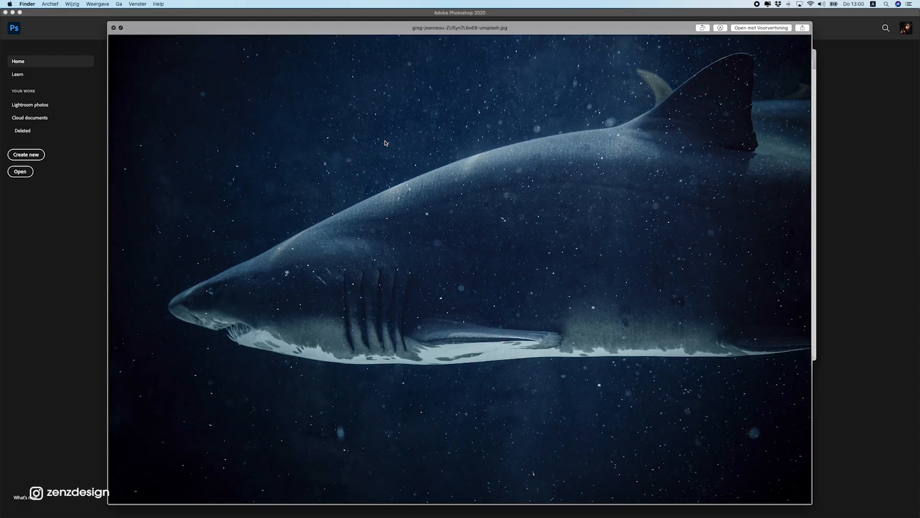
key("Up")
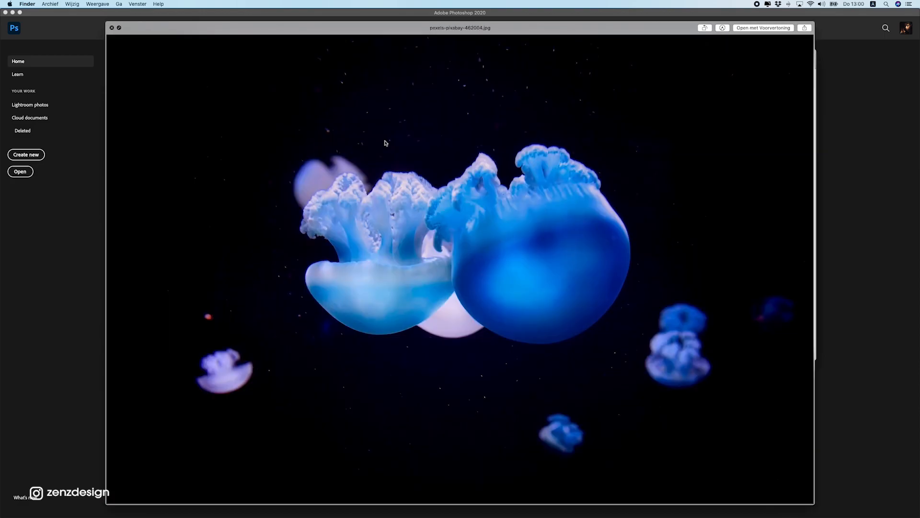
key("Up")
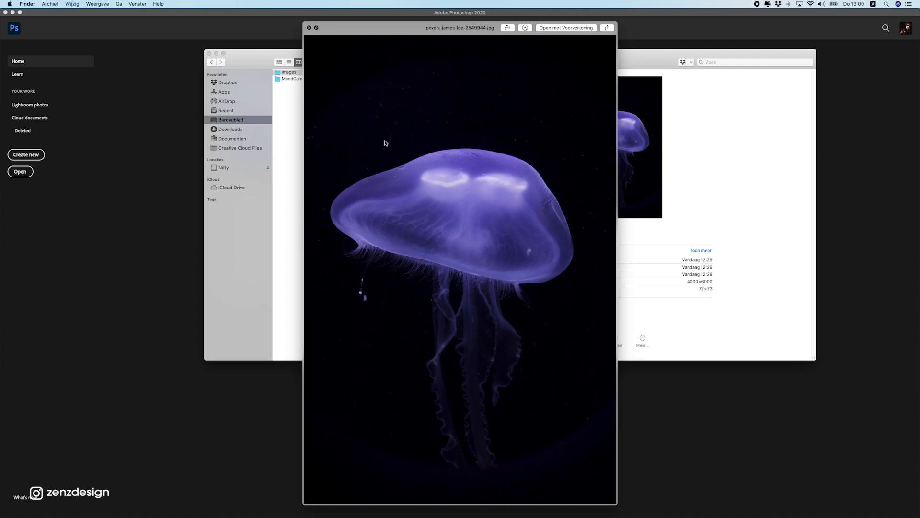
key("space")
left_click(386, 143)
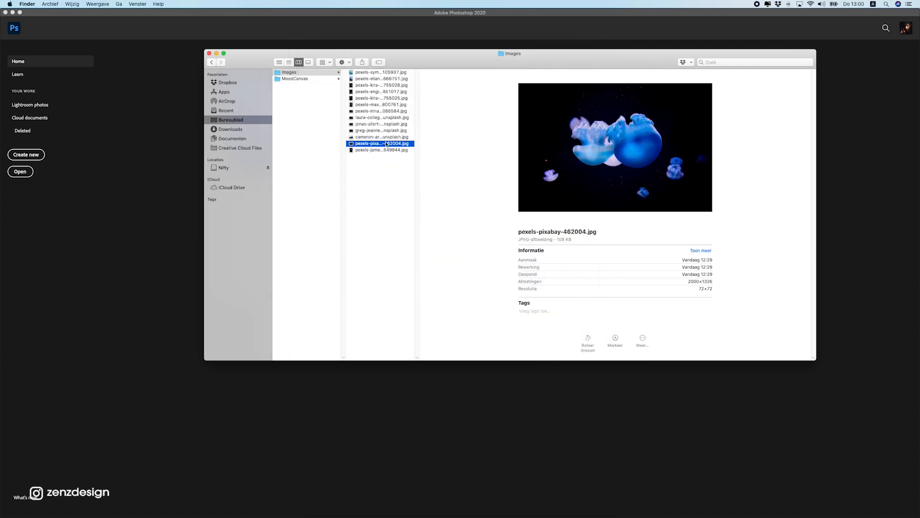
left_click(367, 72)
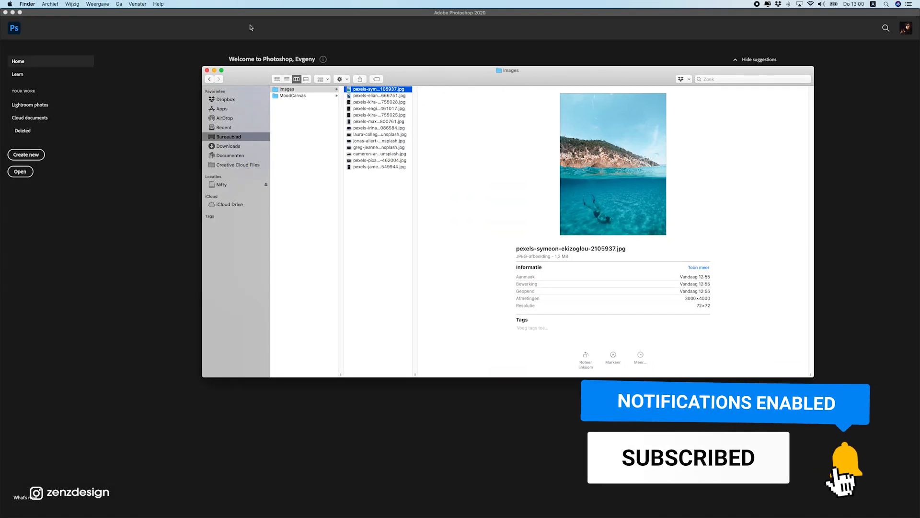
Step: Switch to Photoshop and create a new 2160 by 2700 pixel document with a white background
left_click(242, 23)
left_click(56, 4)
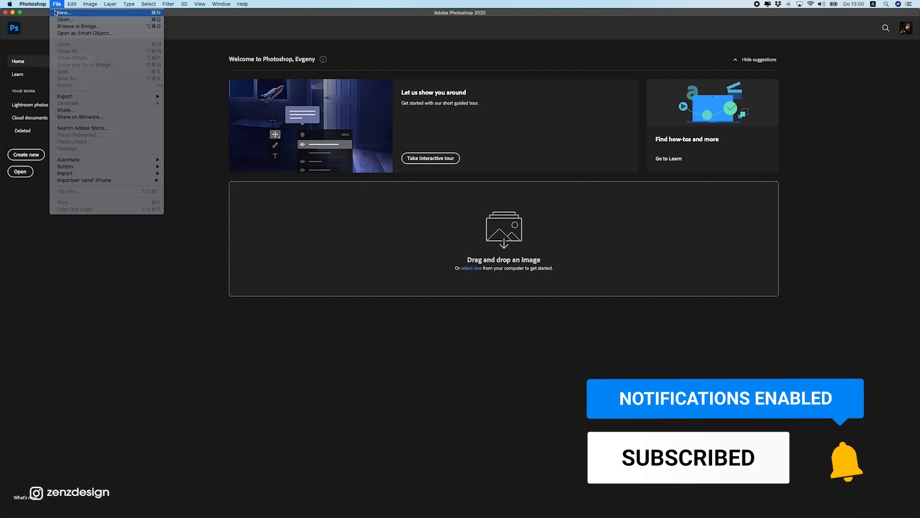
left_click(67, 12)
double_click(518, 148)
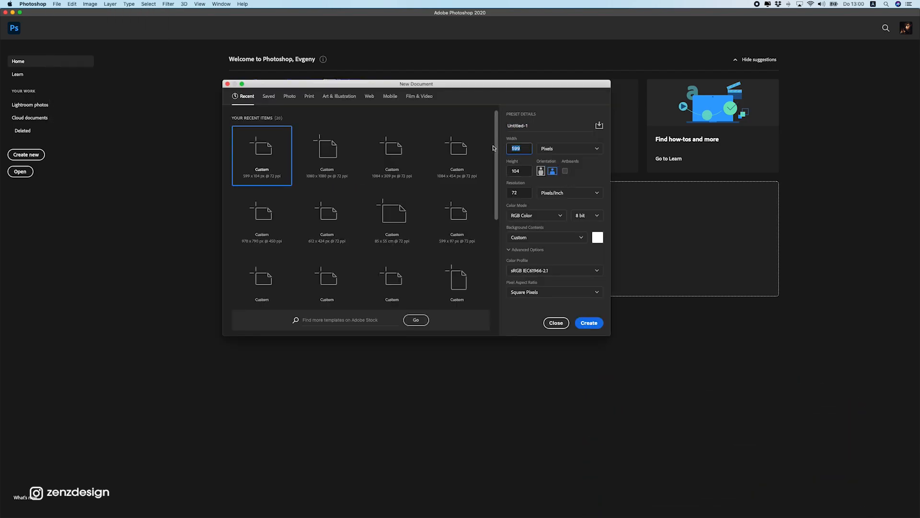
key("Tab")
key("Tab")
type("2")
left_click_drag(506, 185, 526, 182)
left_click(599, 325)
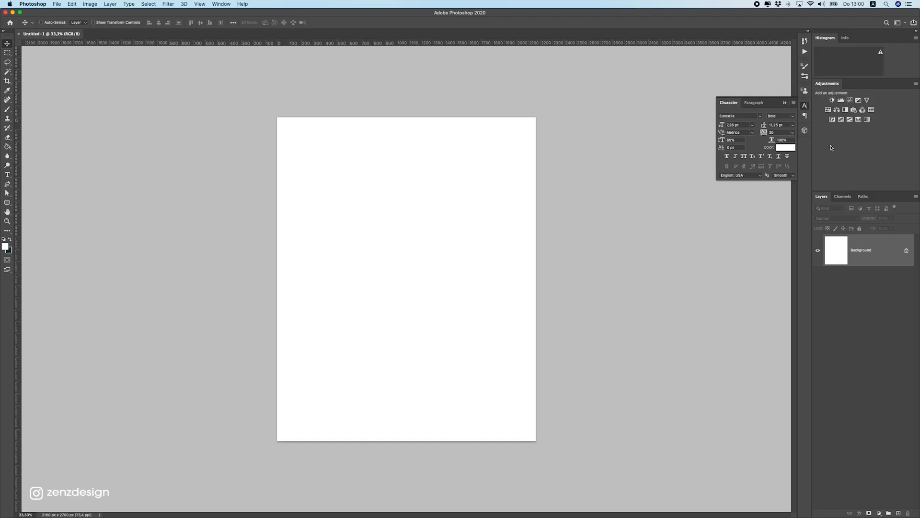
Step: Add a Solid Color fill layer in a dark navy blue above the background
left_click(882, 513)
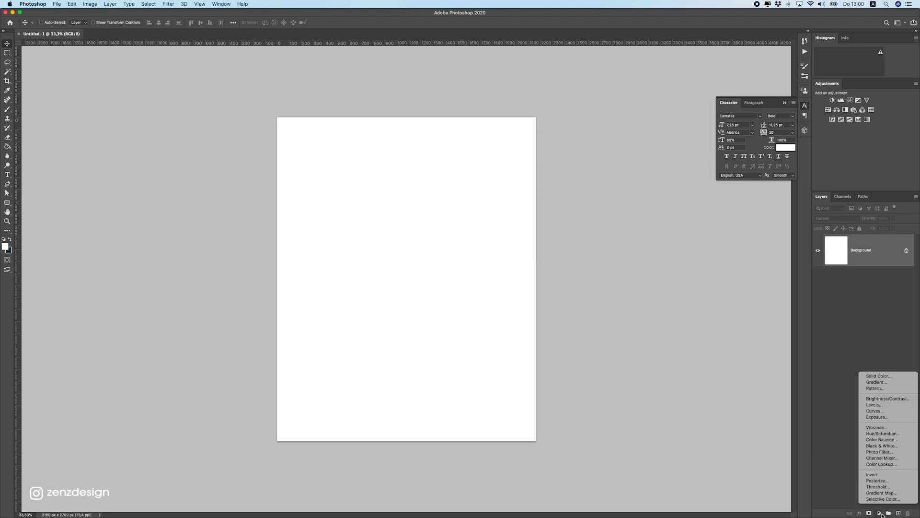
left_click(889, 377)
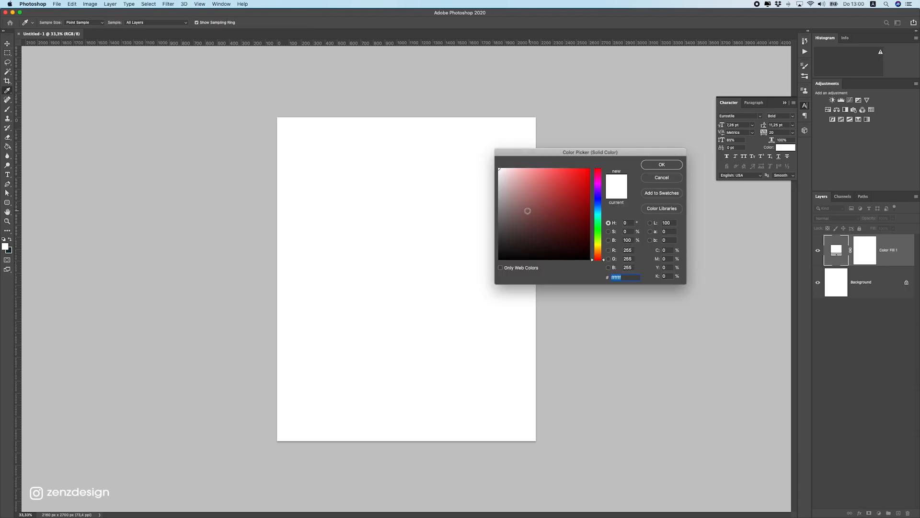
left_click(574, 234)
left_click_drag(598, 241, 597, 196)
left_click(554, 219)
mouse_move(544, 230)
left_mouse_down()
mouse_move(526, 237)
mouse_move(564, 228)
mouse_move(537, 241)
mouse_move(542, 230)
mouse_move(526, 231)
left_mouse_up()
left_click(599, 204)
left_click(663, 165)
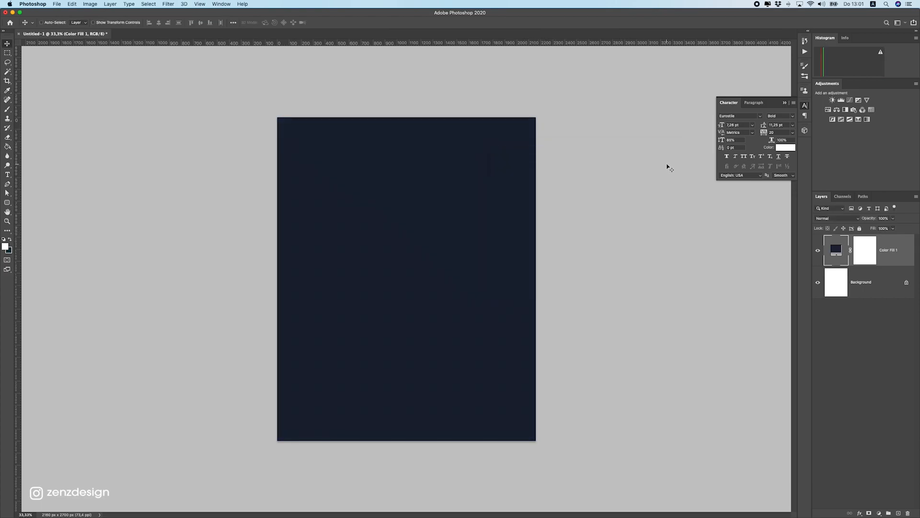
Step: Switch to Finder and preview the whale, dolphin and shark photos in the Images folder
key("super+Tab")
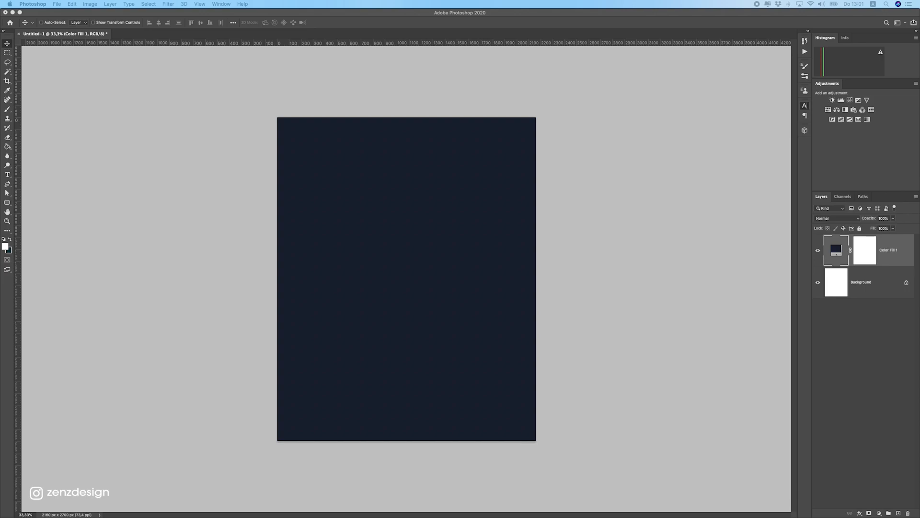
key("super+Tab")
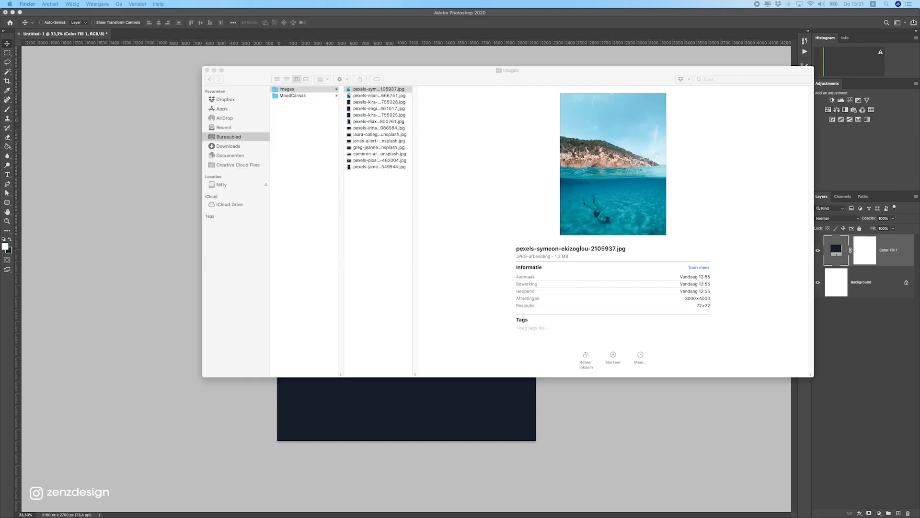
key("Down")
key("Down")
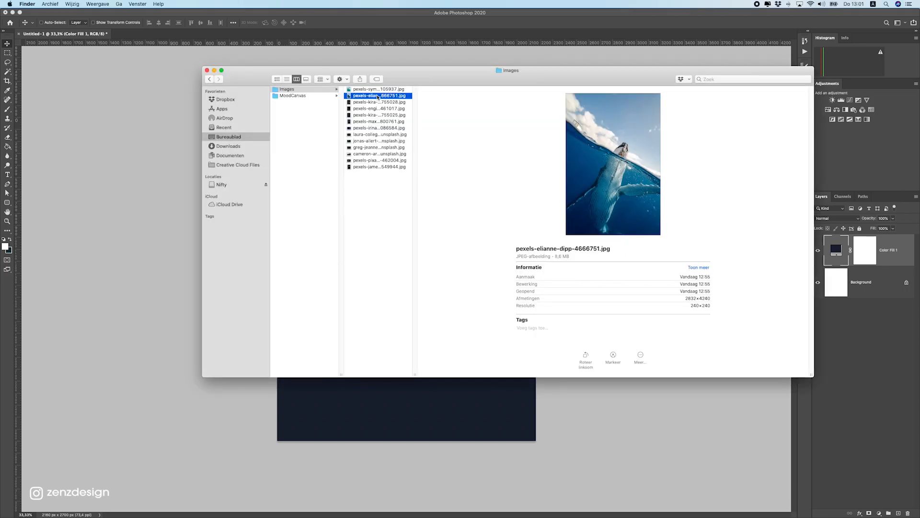
key("space")
key("Up")
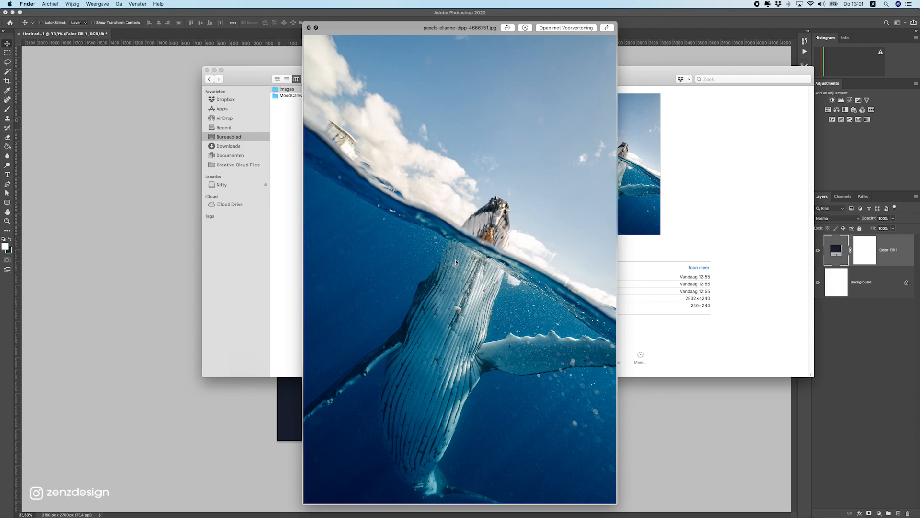
key("space")
key("Down")
key("Down")
key("Down")
key("Down")
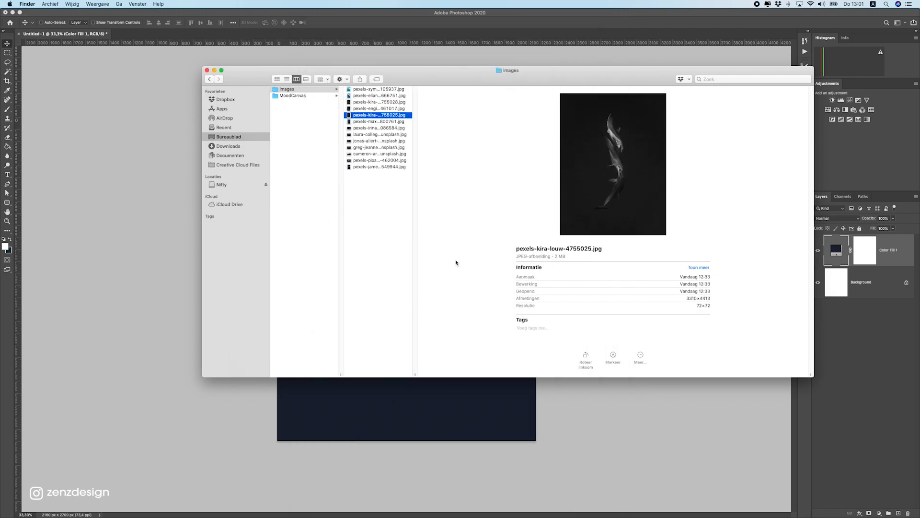
key("Down")
key("Down")
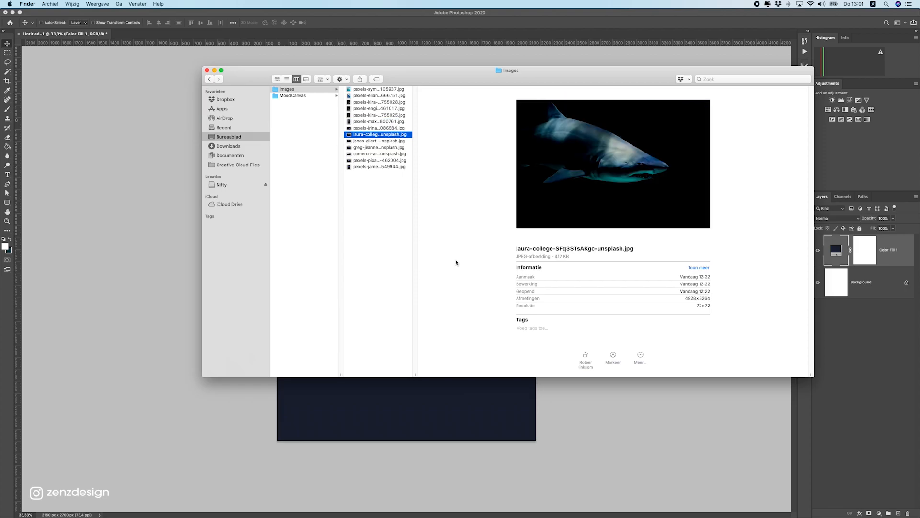
key("space")
key("Down")
key("Down")
key("Down")
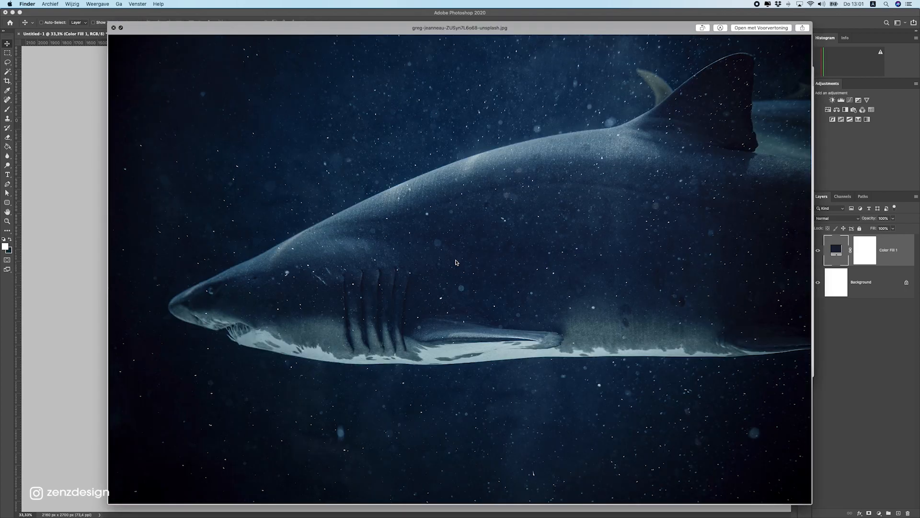
key("Down")
left_click_drag(404, 28, 472, 16)
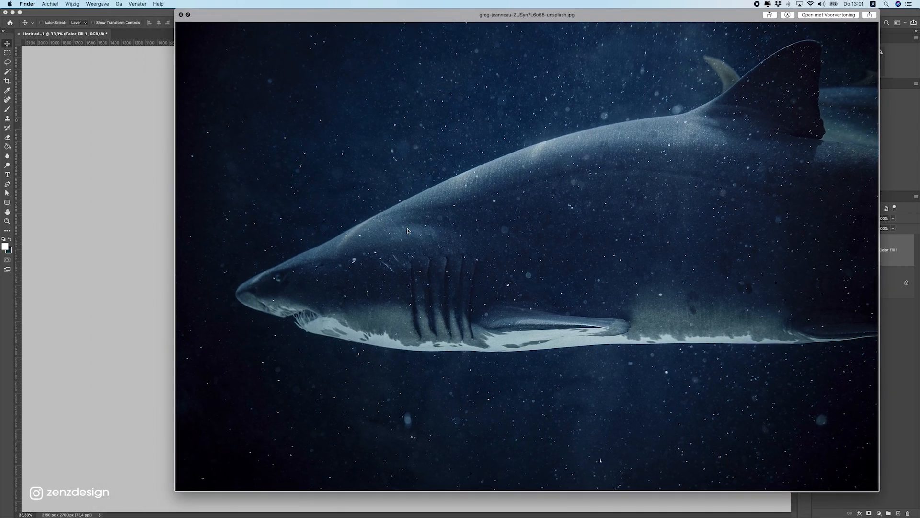
key("space")
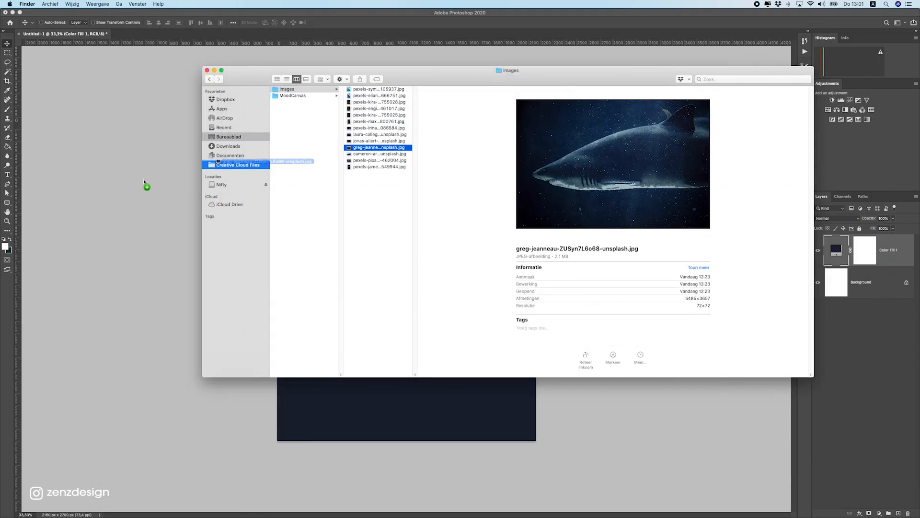
Step: Place the shark photo greg-jeanneau-ZUSyn7L6o68-unsplash.jpg from the Images folder into the Photoshop document
left_click(110, 199)
left_click_drag(564, 176, 561, 173)
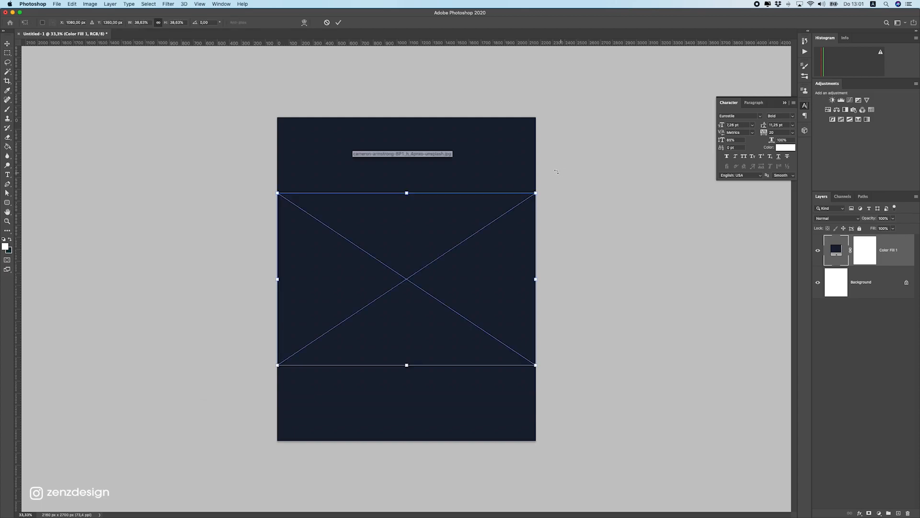
key("Return")
Step: Enlarge the shark photo and position it so the head sits near the canvas centre and the body runs off the right edge
key("ctrl+t")
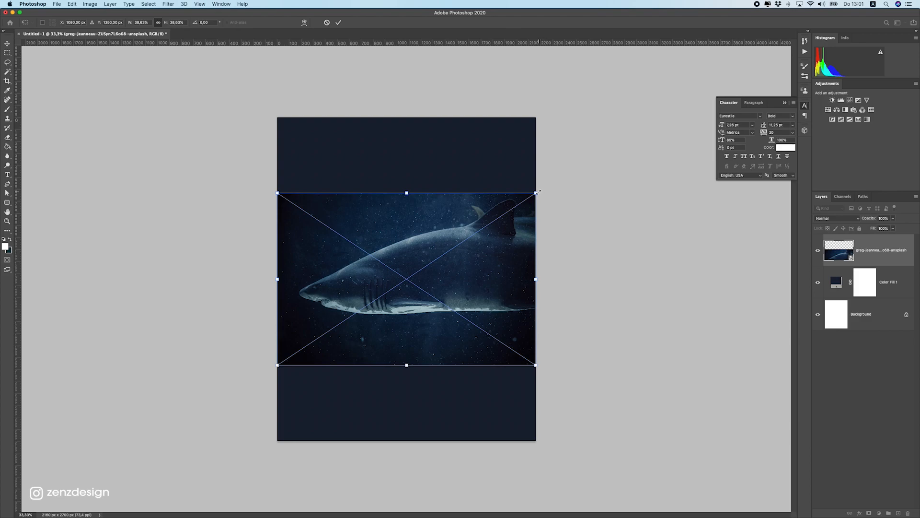
left_click_drag(534, 194, 625, 133)
left_click_drag(443, 203, 455, 228)
left_click_drag(634, 161, 580, 187)
mouse_move(390, 247)
left_mouse_down()
mouse_move(404, 244)
mouse_move(382, 234)
left_mouse_up()
left_click_drag(455, 258, 455, 237)
key("Return")
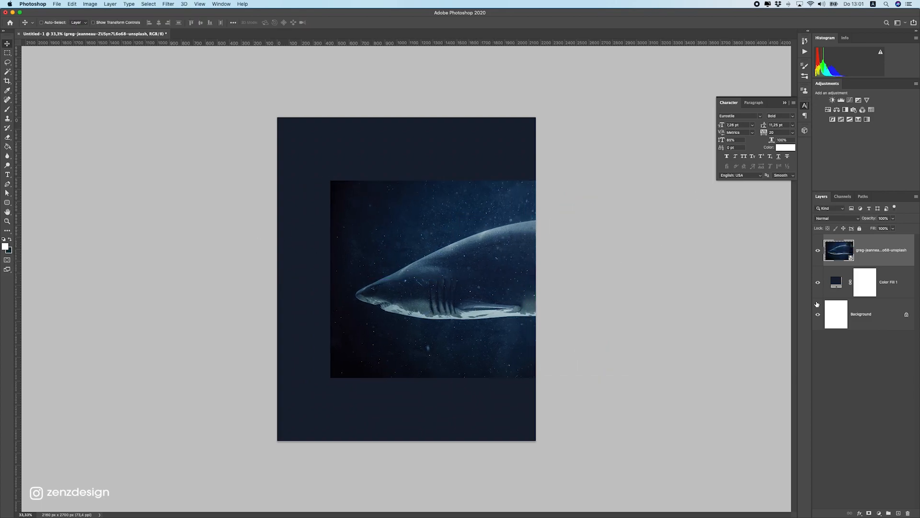
Step: Add a layer mask to the shark photo and paint out its upper and upper-left edges with a soft black brush at 0% hardness
left_click(870, 513)
key("b")
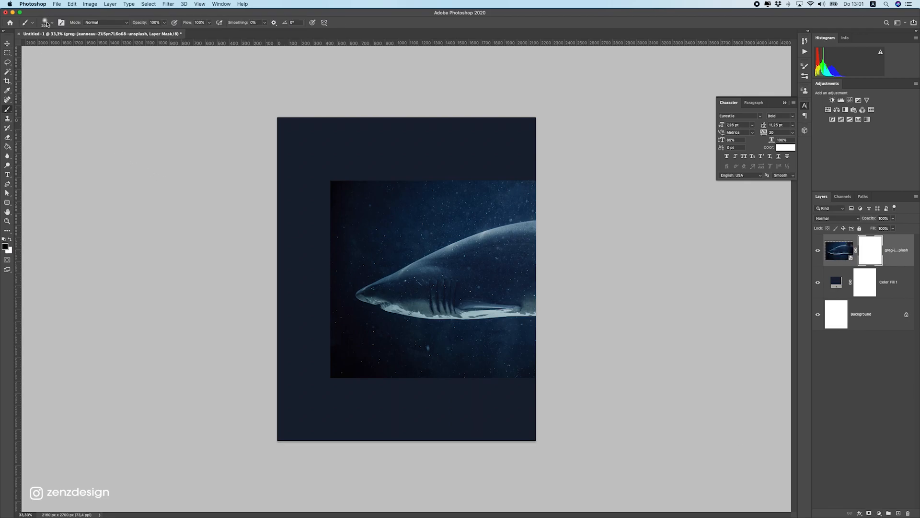
left_click(48, 22)
type("400")
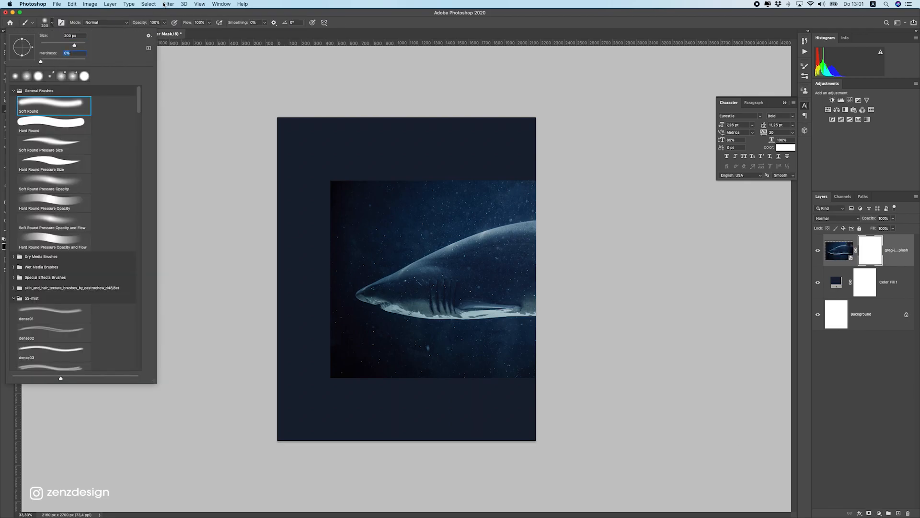
key("Return")
key("bracketright")
key("bracketright")
left_click_drag(334, 232, 292, 211)
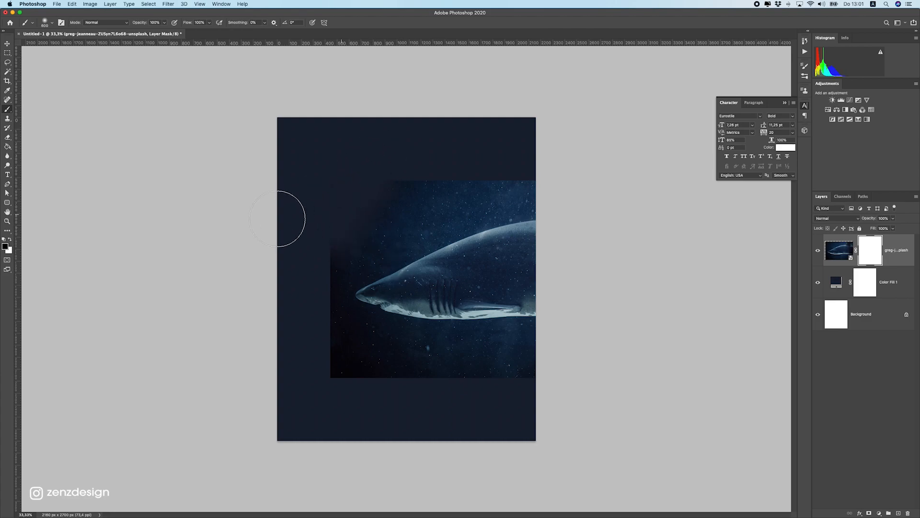
mouse_move(454, 212)
left_mouse_down()
mouse_move(446, 163)
mouse_move(387, 178)
mouse_move(481, 162)
mouse_move(407, 185)
mouse_move(477, 167)
mouse_move(437, 183)
left_mouse_up()
left_click_drag(355, 193, 287, 294)
Step: Mask out the photo's remaining left and lower edges around the shark, adjusting the brush size near its nose
key("bracketleft")
key("bracketleft")
key("bracketleft")
left_click_drag(341, 247, 307, 349)
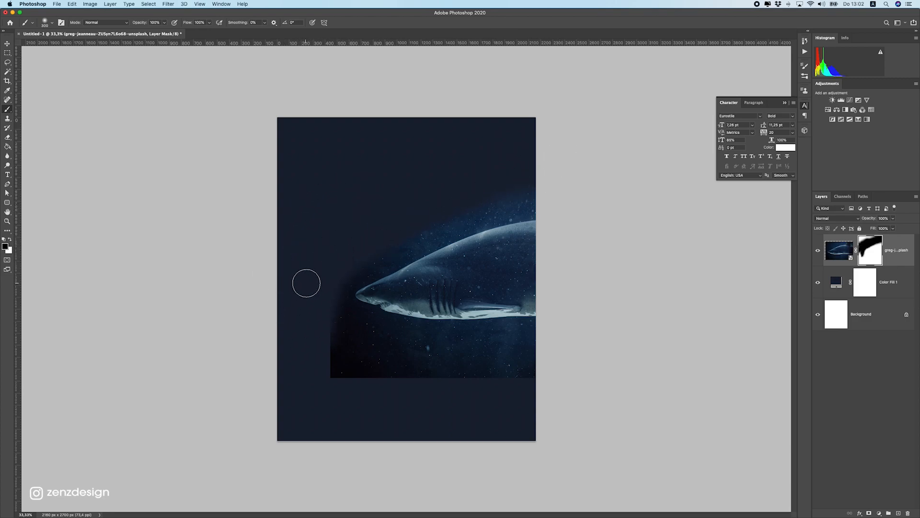
key("bracketright")
key("bracketright")
key("bracketright")
mouse_move(337, 339)
left_mouse_down()
mouse_move(381, 369)
mouse_move(520, 409)
mouse_move(620, 376)
left_mouse_up()
left_click_drag(303, 395, 667, 350)
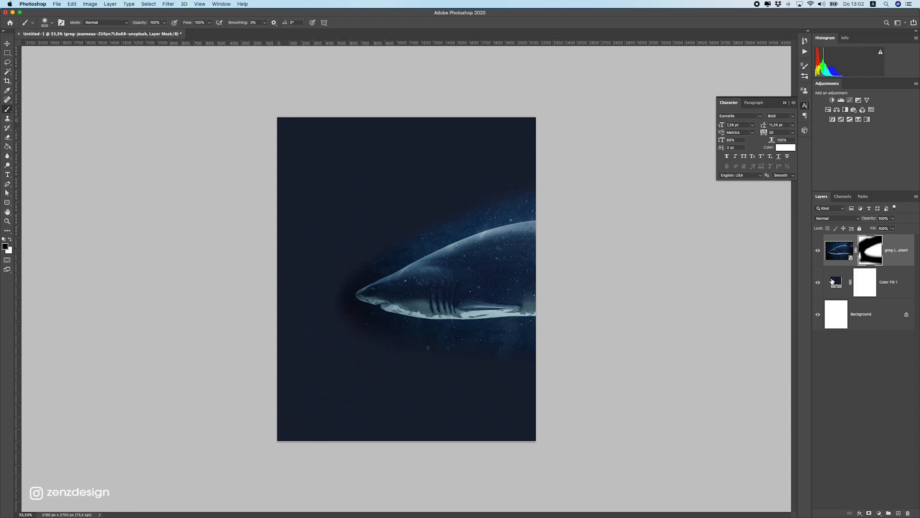
Step: Change the solid colour fill to the dark blue #061931 sampled from the water beside the shark
double_click(834, 281)
left_click_drag(425, 244, 393, 258)
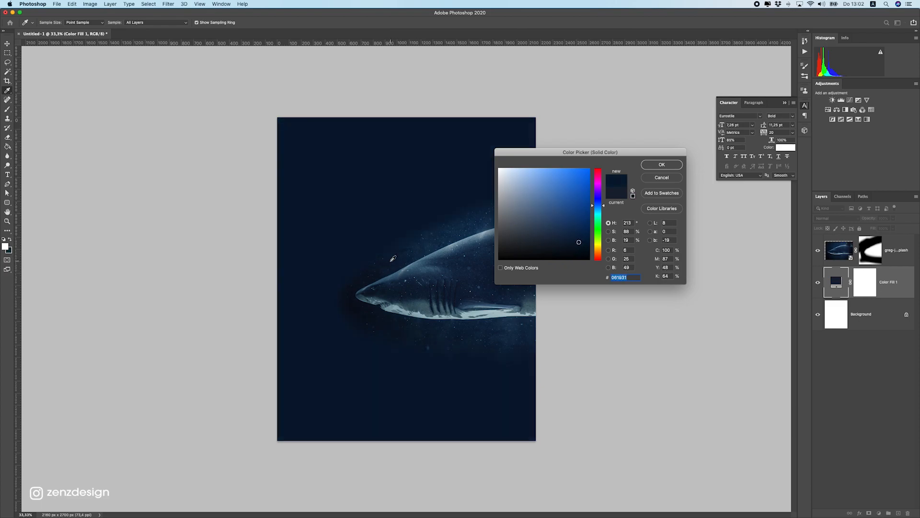
left_click(658, 165)
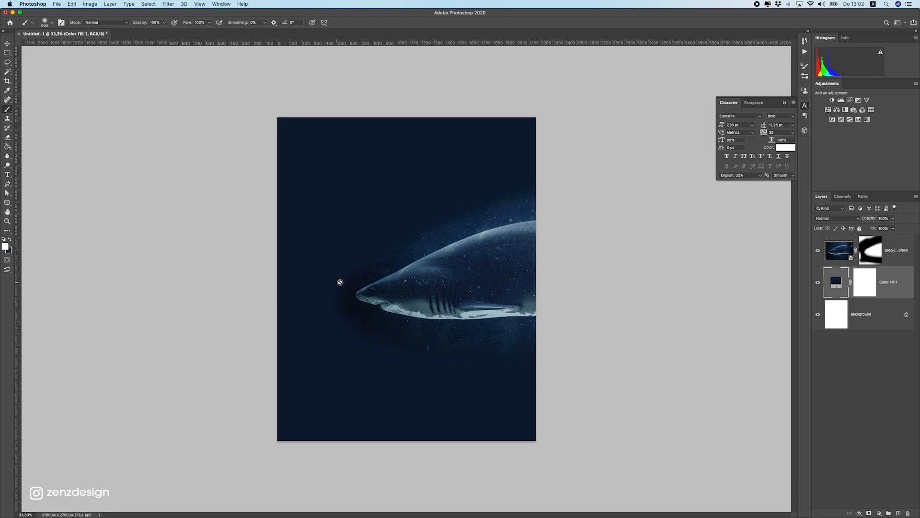
Step: Try to paint out the dark halo around the shark's nose with black on the shark layer's mask
left_click(10, 239)
left_click(878, 257)
key("super+2")
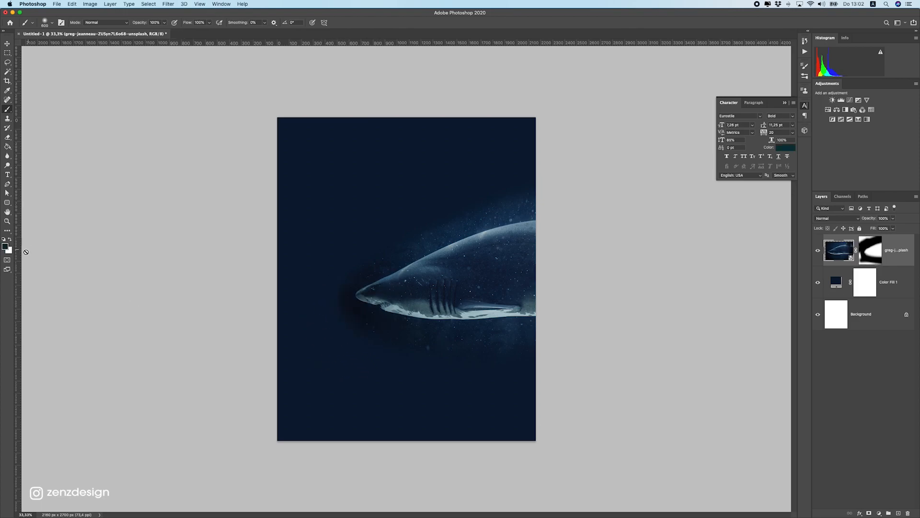
left_click(10, 239)
left_click(878, 255)
key("x")
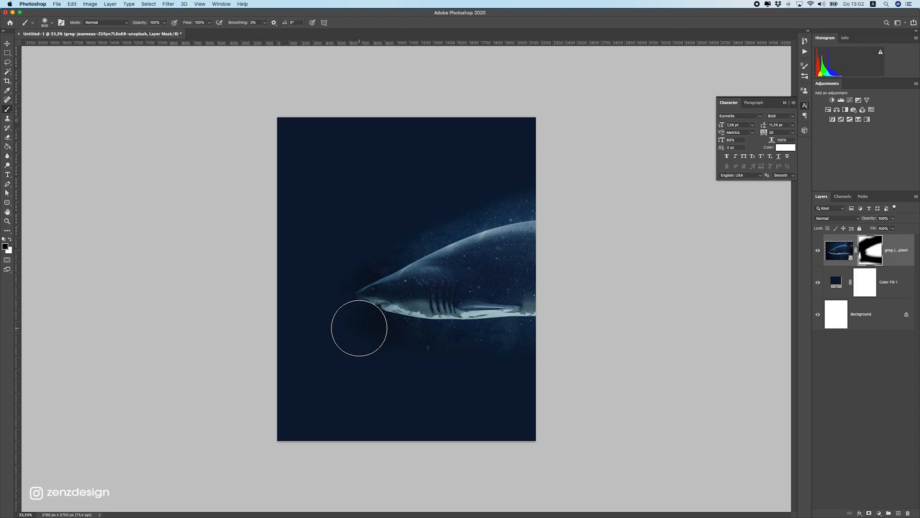
Step: Select the shark automatically with Select Subject on the shark photo layer
left_click(8, 43)
left_click(830, 255)
left_click(148, 4)
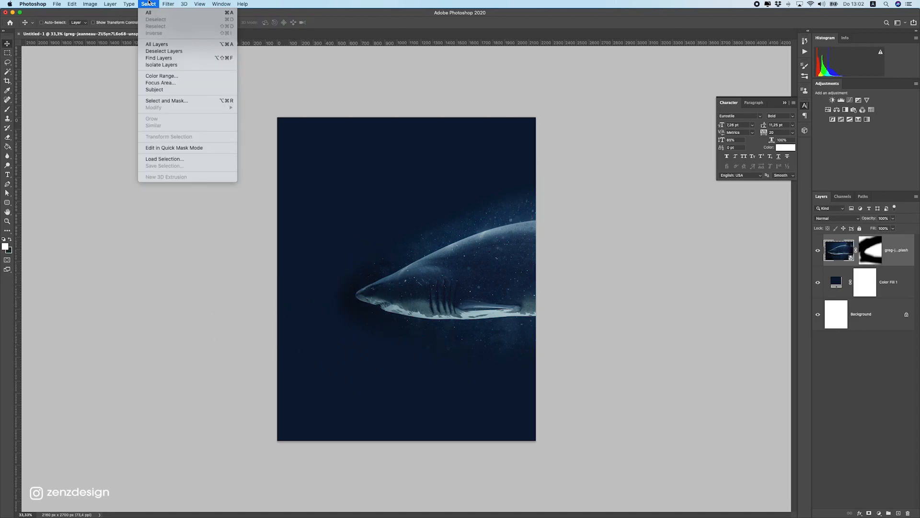
left_click(156, 90)
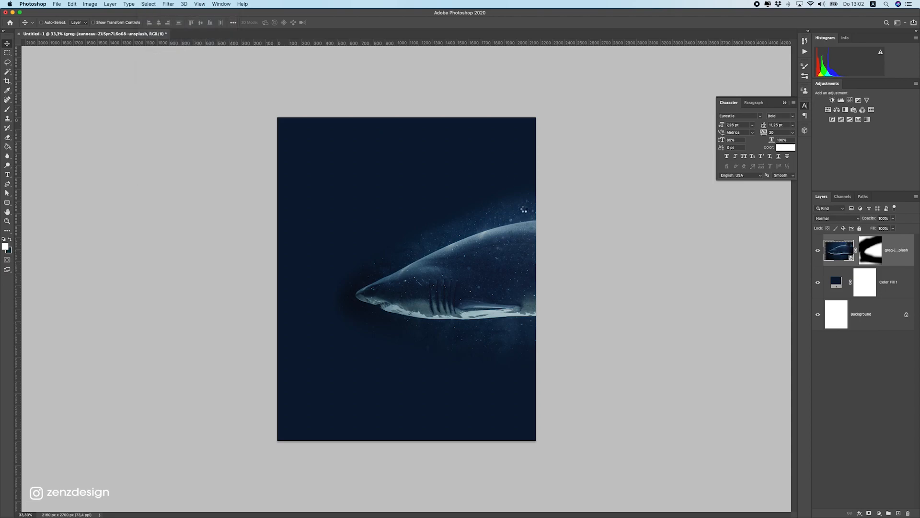
Step: Invert the selection and fill everything outside the shark with black on its layer mask, clearing the selection at the end
left_click(865, 249)
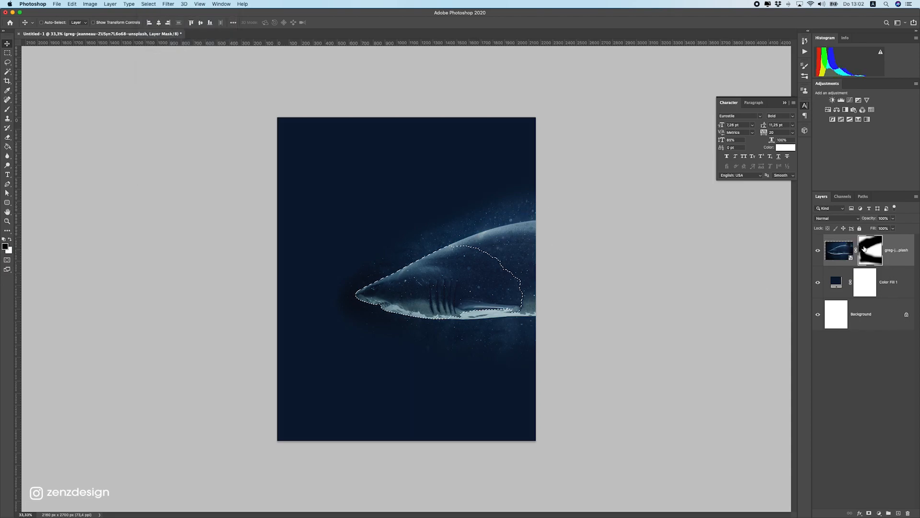
key("m")
right_click(381, 207)
left_click(388, 218)
key("x")
key("BackSpace")
key("super+d")
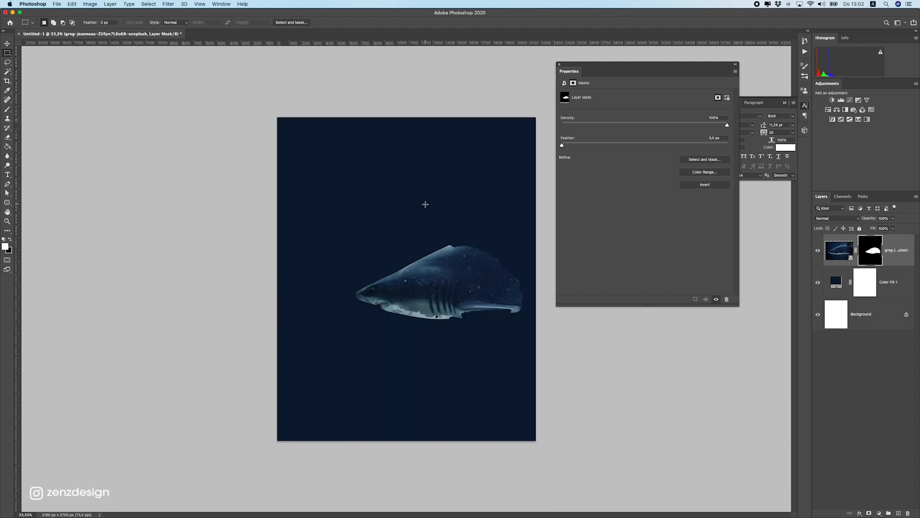
Step: Paint the shark's missing rear body and underside back in on the mask with a soft white brush
left_click(7, 109)
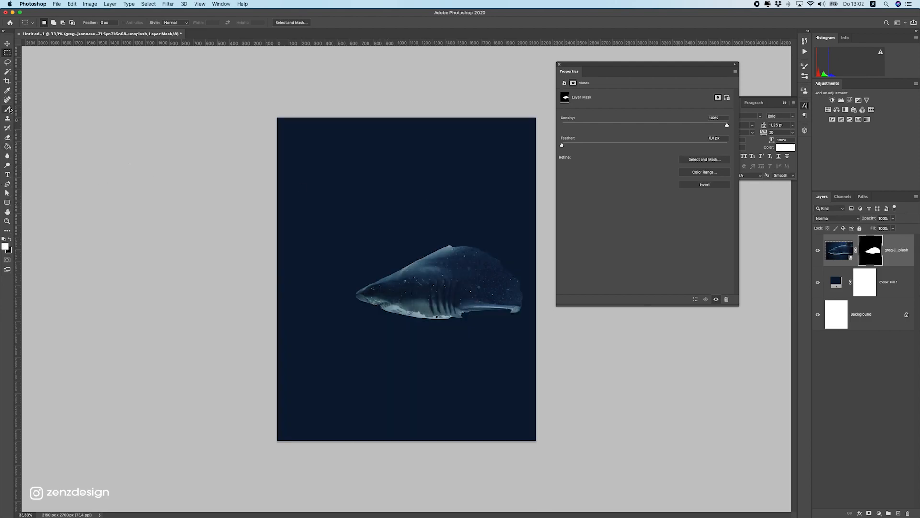
left_click(9, 239)
left_click(9, 240)
mouse_move(426, 260)
left_mouse_down()
mouse_move(531, 245)
mouse_move(447, 291)
mouse_move(535, 273)
mouse_move(440, 302)
mouse_move(548, 297)
mouse_move(479, 308)
mouse_move(535, 304)
mouse_move(452, 267)
mouse_move(439, 279)
mouse_move(542, 226)
left_mouse_up()
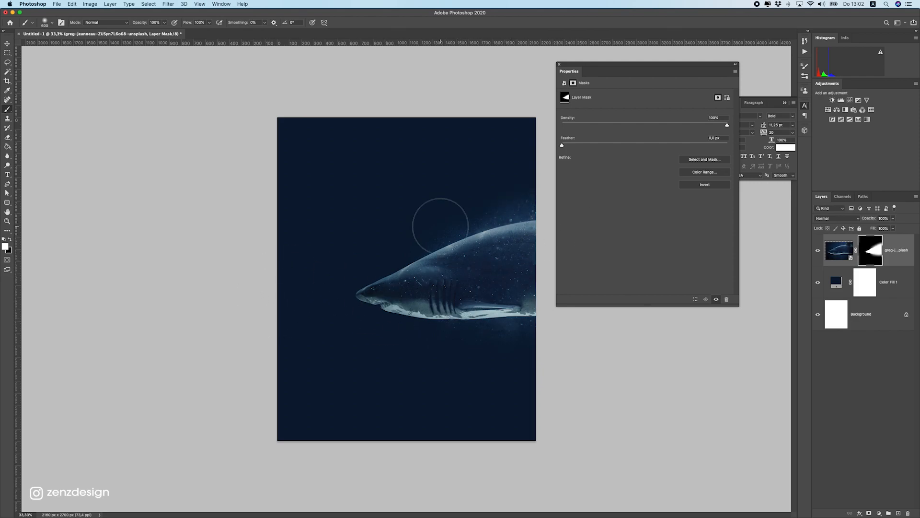
left_click(559, 64)
left_click(7, 44)
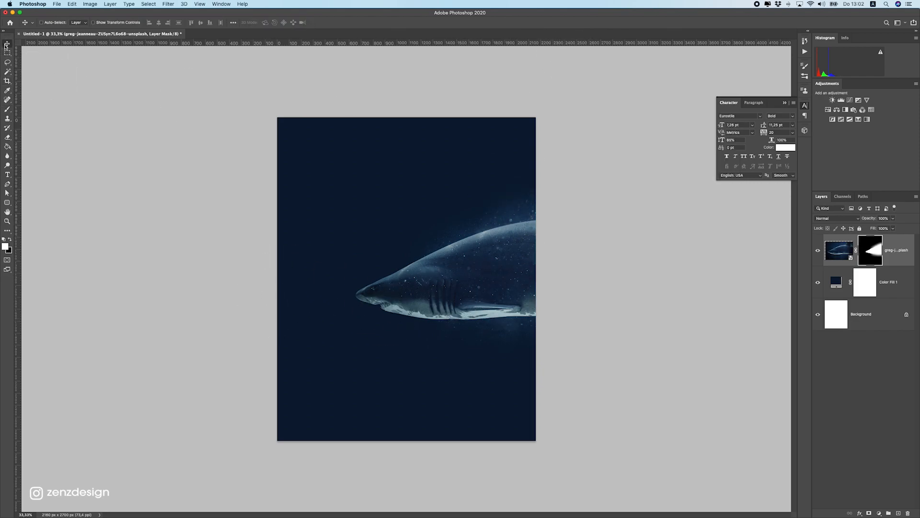
Step: Switch to Finder and preview the underwater photos in the Images folder for another sea creature to add
key("super+Tab")
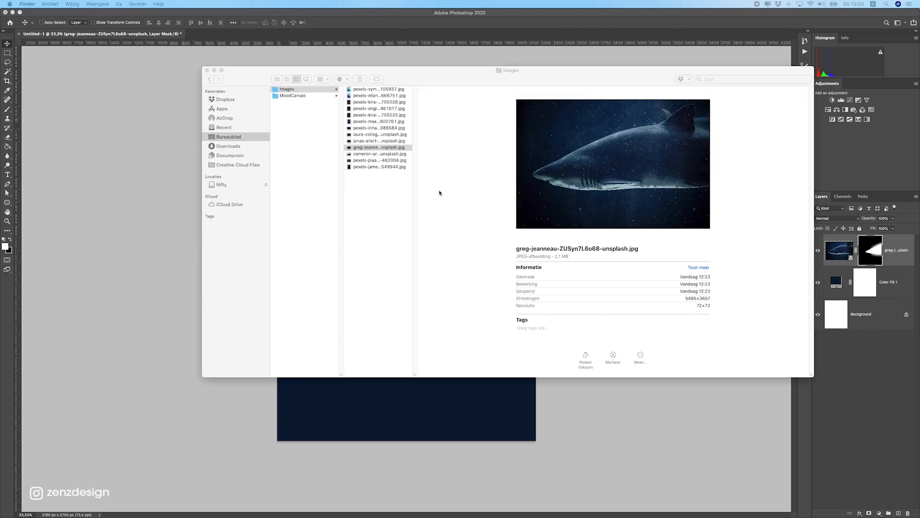
left_click_drag(436, 71, 450, 105)
key("Return")
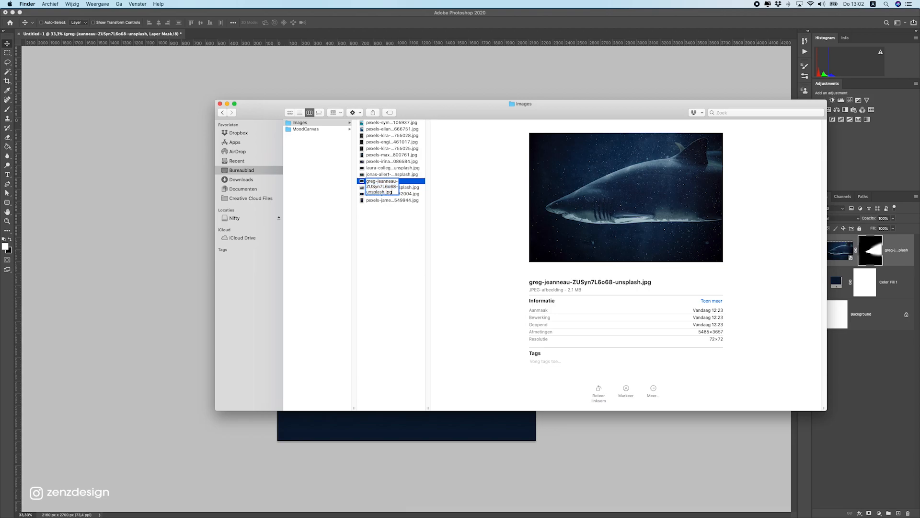
left_click(405, 163)
key("Down")
key("Up")
key("space")
key("space")
key("Up")
key("Up")
key("Up")
key("Up")
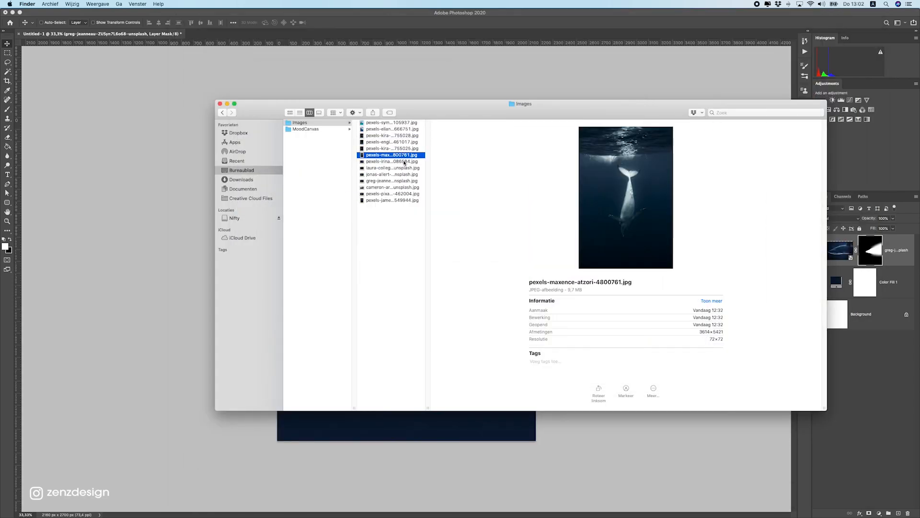
key("Up")
key("Down")
key("Down")
key("Down")
key("Down")
key("Down")
key("Down")
key("Down")
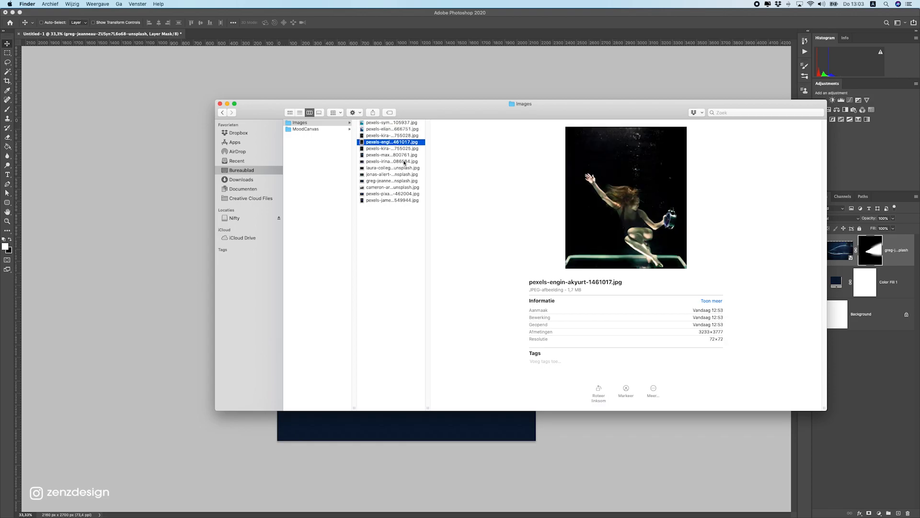
key("Down")
key("Down")
key("Down")
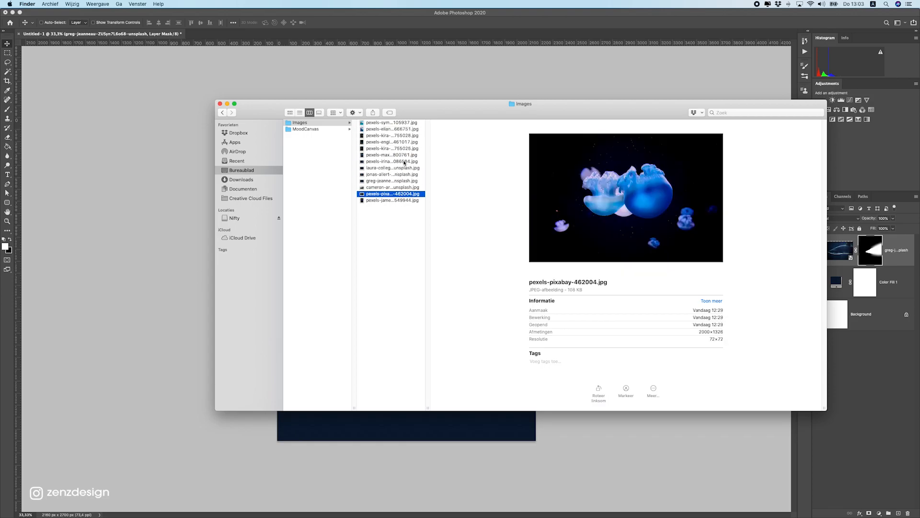
key("space")
key("space")
Step: Place the purple jellyfish photo from the Images folder in the Photoshop document
key("Down")
key("Up")
key("Down")
left_click_drag(392, 200, 381, 456)
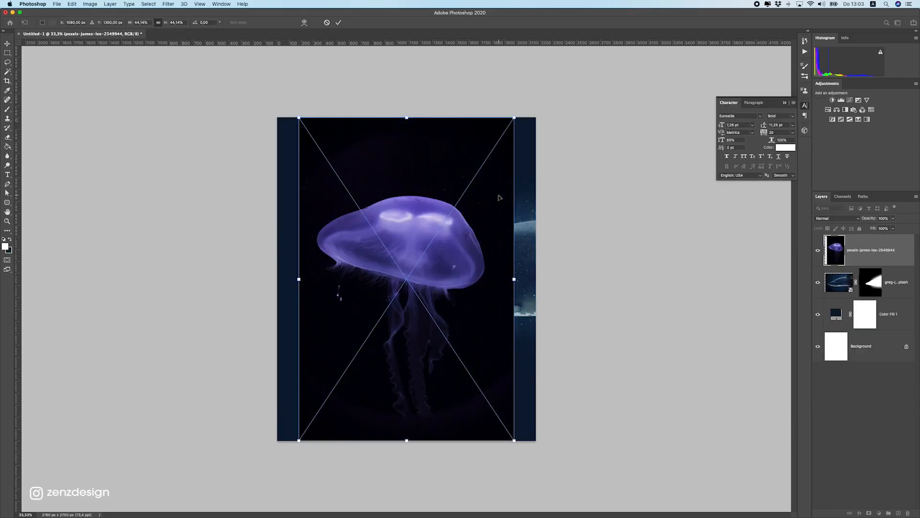
key("Return")
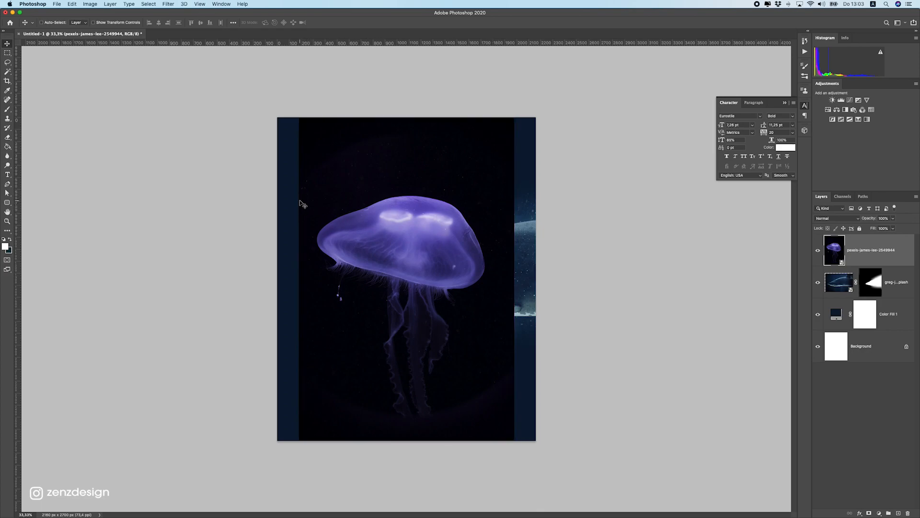
Step: Sample the jellyfish photo's dark background as the black point in Levels and set the layer's blend mode to Screen
key("super+l")
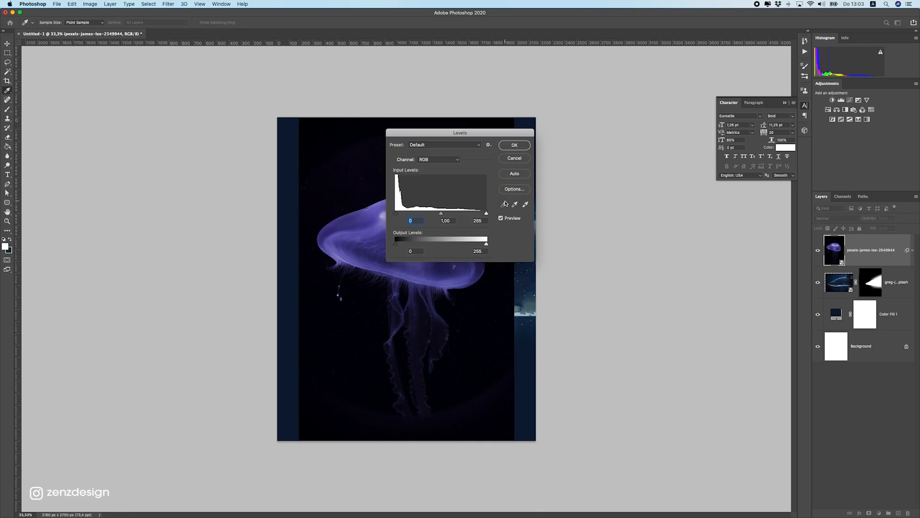
left_click(504, 207)
left_click(328, 196)
left_click(517, 144)
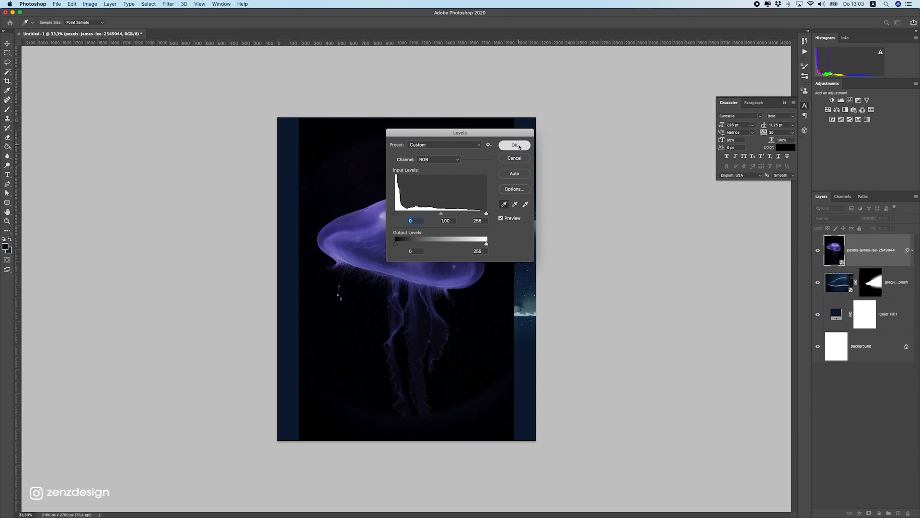
left_click(829, 218)
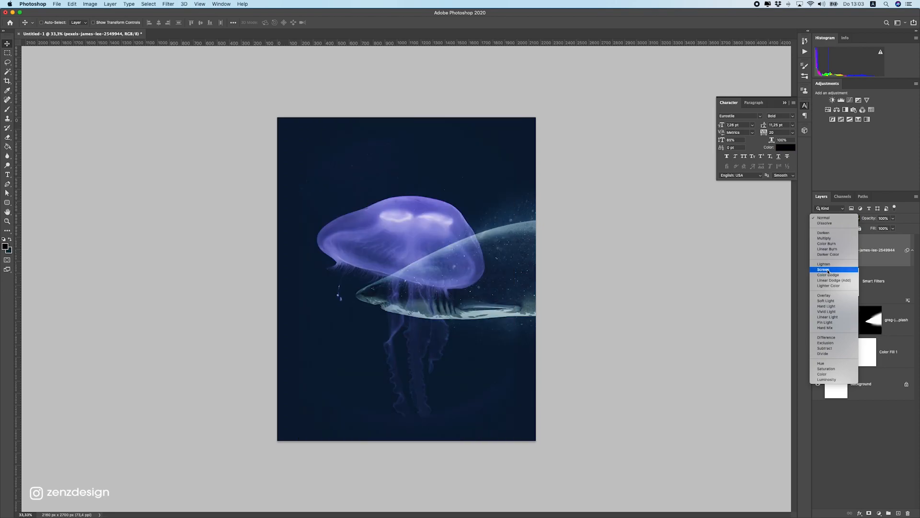
key("shift+alt+s")
Step: Scale the jellyfish down to about 12.7% and position it in front of the shark's nose
key("super+t")
left_click_drag(514, 123, 438, 230)
left_click_drag(417, 278, 360, 256)
scroll(360, 259, "up", 3)
scroll(360, 278, "up", 3)
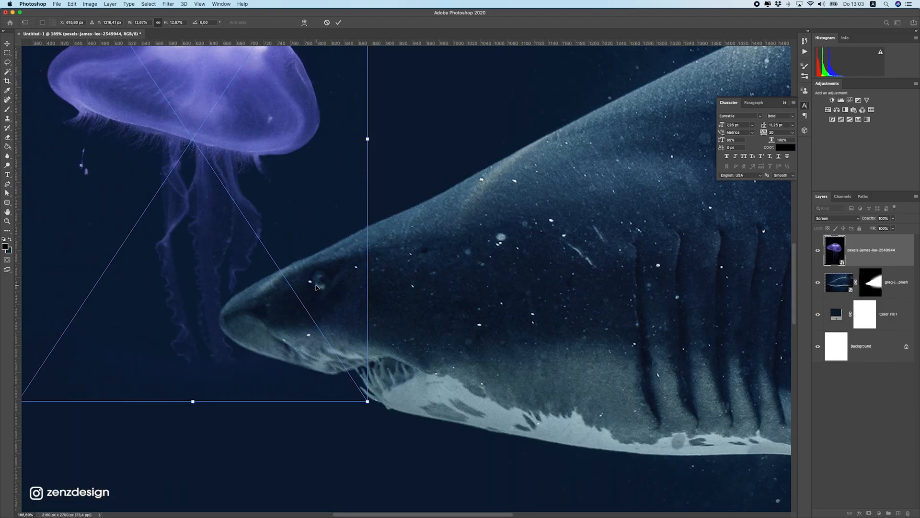
scroll(339, 287, "down", 4)
scroll(341, 288, "down", 3)
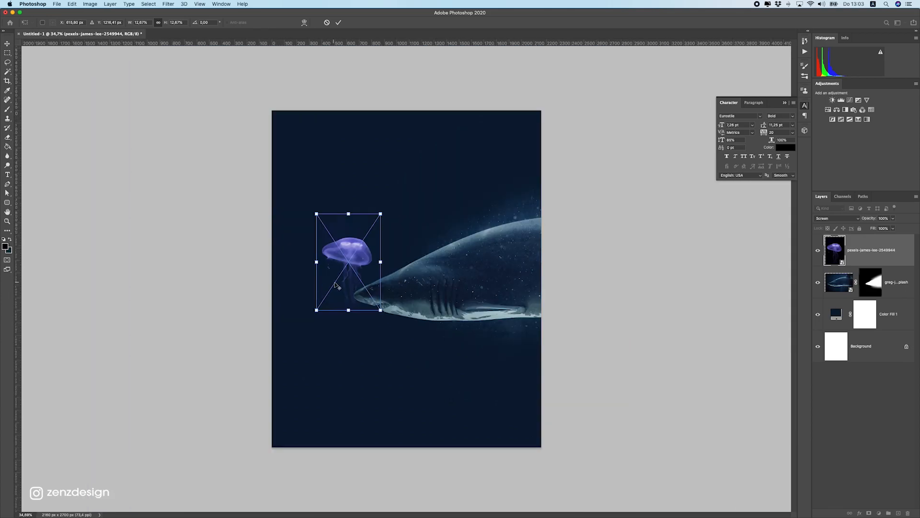
mouse_move(360, 262)
left_mouse_down()
mouse_move(319, 305)
mouse_move(348, 268)
left_mouse_up()
scroll(375, 290, "up", 6)
scroll(375, 289, "down", 6)
key("Return")
Step: Shift the shark slightly right and lower the jellyfish level with its nose, leaving a small gap between them
left_click(418, 269, "super")
left_click_drag(458, 264, 490, 263)
left_click(320, 272, "super")
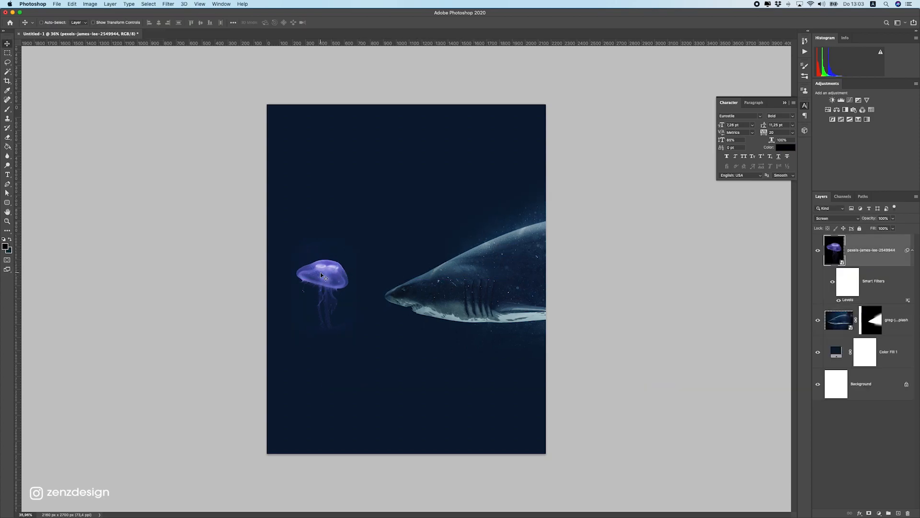
left_click_drag(320, 273, 330, 286)
left_click(453, 290, "super")
left_click_drag(453, 291, 439, 291)
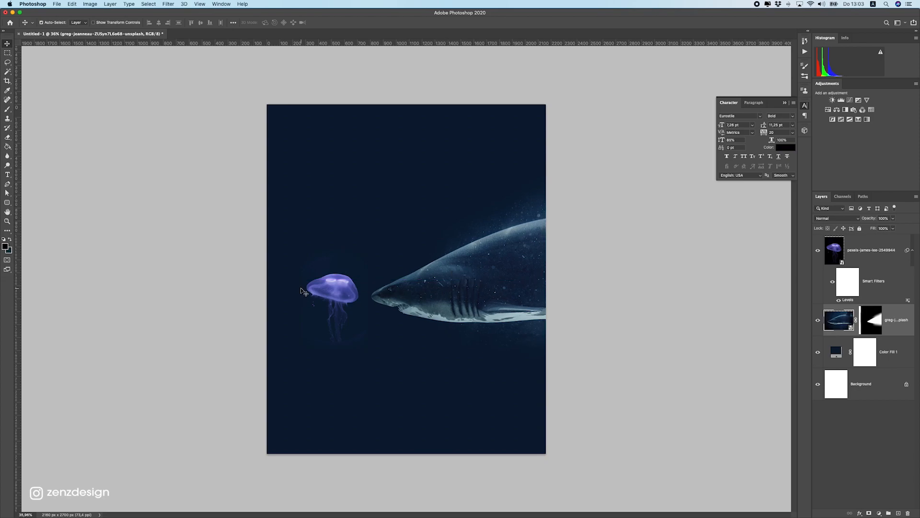
Step: Scale the jellyfish to about 11.4%, rotate it about 9° clockwise and place it a little farther from the shark's nose
left_click(339, 289, "super")
left_click_drag(340, 289, 322, 292)
key("super+t")
mouse_move(372, 269)
left_mouse_down()
mouse_move(380, 263)
mouse_move(357, 263)
left_mouse_up()
mouse_move(339, 283)
left_mouse_down()
mouse_move(363, 249)
mouse_move(353, 285)
mouse_move(451, 345)
mouse_move(340, 300)
mouse_move(346, 270)
left_mouse_up()
left_click_drag(369, 239, 354, 263)
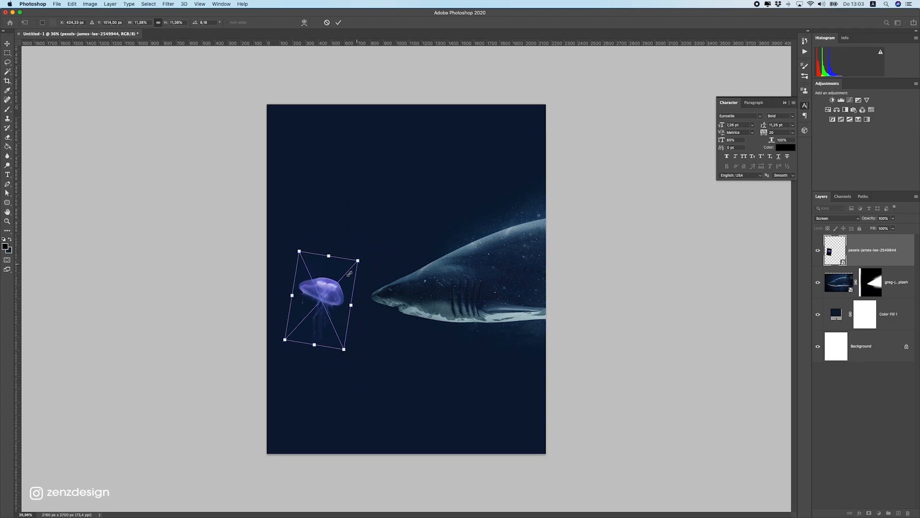
key("Return")
left_click_drag(334, 297, 338, 304)
Step: Add a layer mask to the jellyfish layer and reduce the soft brush size to 200 px
scroll(378, 293, "up", 5)
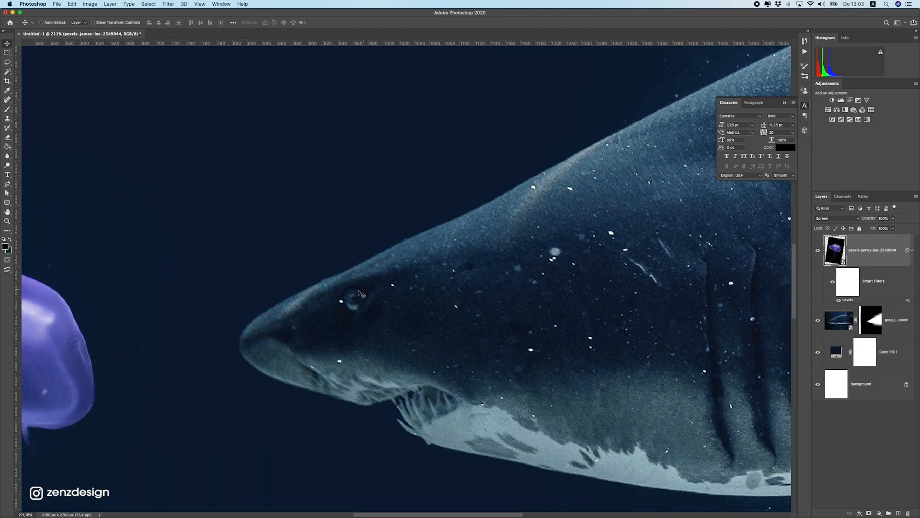
scroll(205, 308, "down", 10)
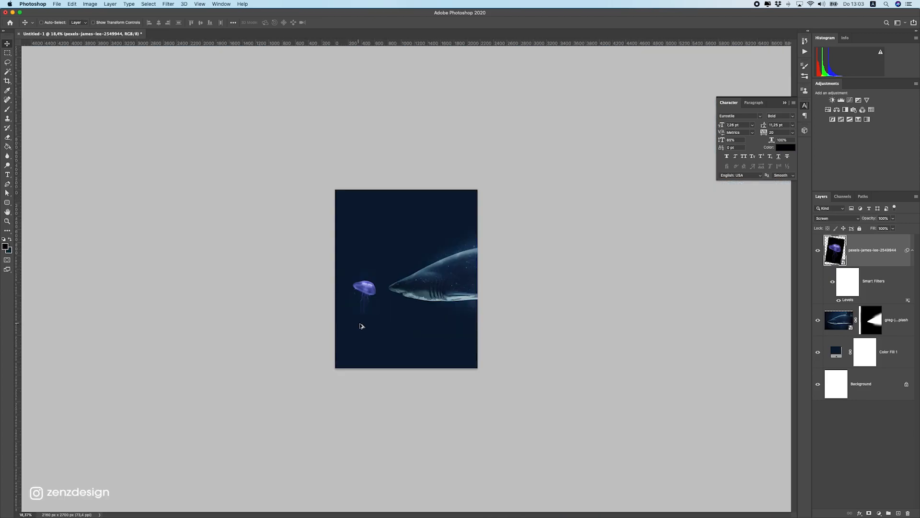
scroll(360, 323, "up", 4)
scroll(294, 283, "up", 3)
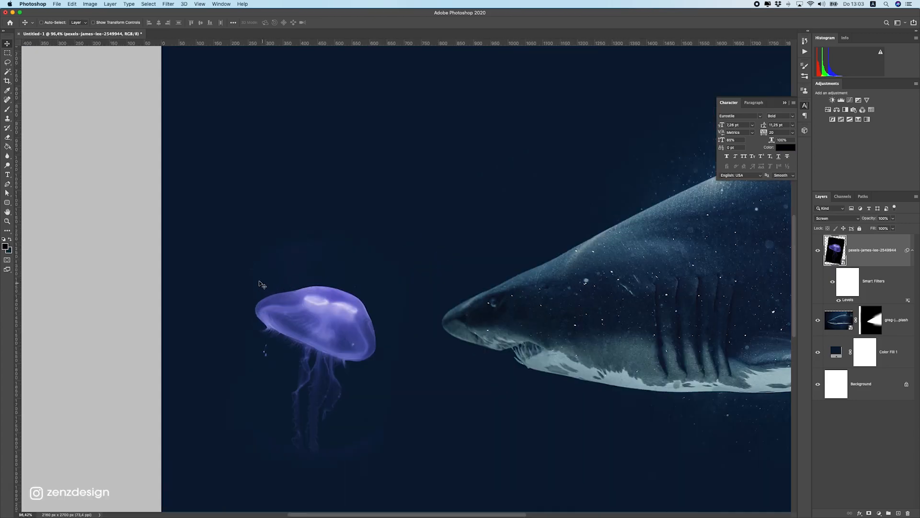
scroll(281, 261, "up", 1)
left_click(8, 112)
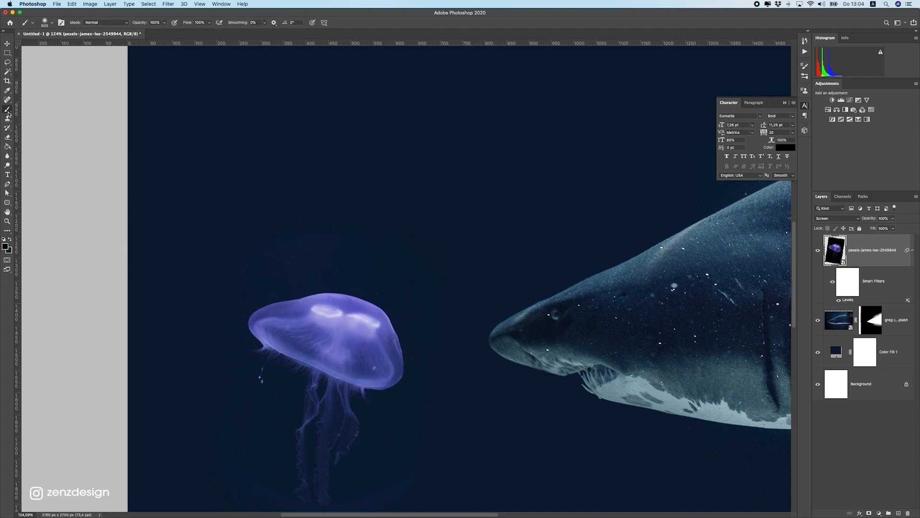
left_click(869, 513)
key("x")
key("bracketleft")
key("bracketleft")
key("bracketleft")
key("bracketleft")
key("bracketleft")
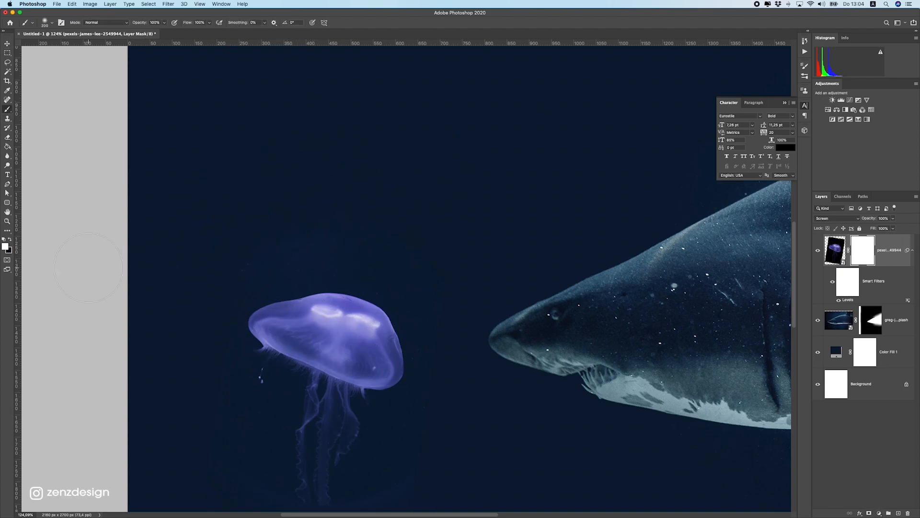
Step: Paint out the faint photo edges around the jellyfish in black on its layer mask
left_click(9, 239)
left_click_drag(245, 244, 305, 211)
scroll(305, 223, "down", 3)
mouse_move(207, 347)
left_mouse_down()
mouse_move(193, 288)
mouse_move(269, 464)
left_mouse_up()
mouse_move(456, 447)
left_mouse_down()
mouse_move(492, 310)
mouse_move(475, 300)
mouse_move(452, 360)
mouse_move(466, 262)
mouse_move(477, 302)
mouse_move(467, 204)
mouse_move(391, 143)
mouse_move(452, 276)
left_mouse_up()
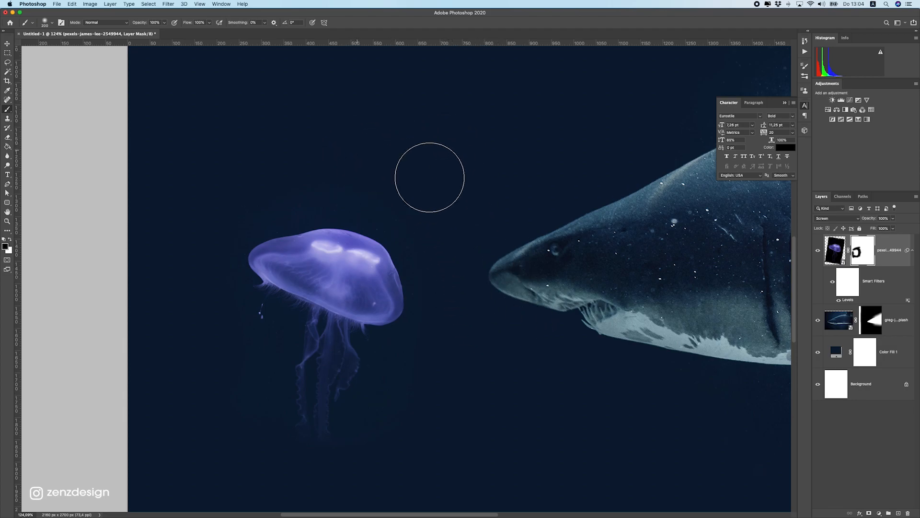
Step: Move the jellyfish slightly up and the shark slightly left to balance the composition
scroll(434, 203, "down", 6)
scroll(374, 294, "up", 5)
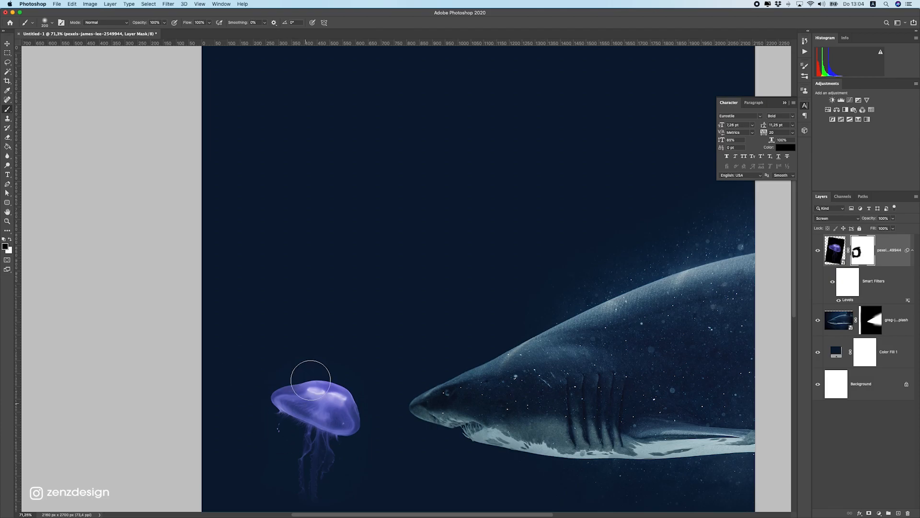
left_click_drag(307, 350, 339, 226)
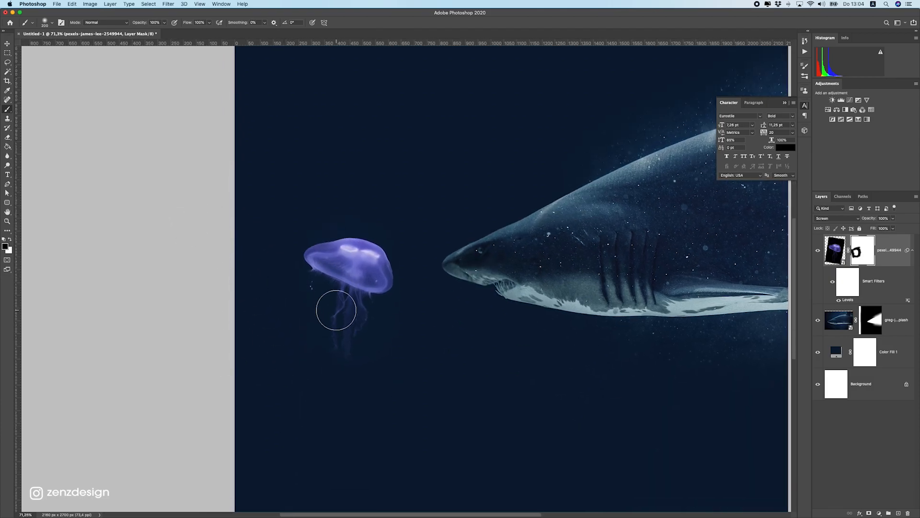
scroll(338, 308, "down", 2)
scroll(322, 283, "down", 5)
scroll(345, 271, "up", 3)
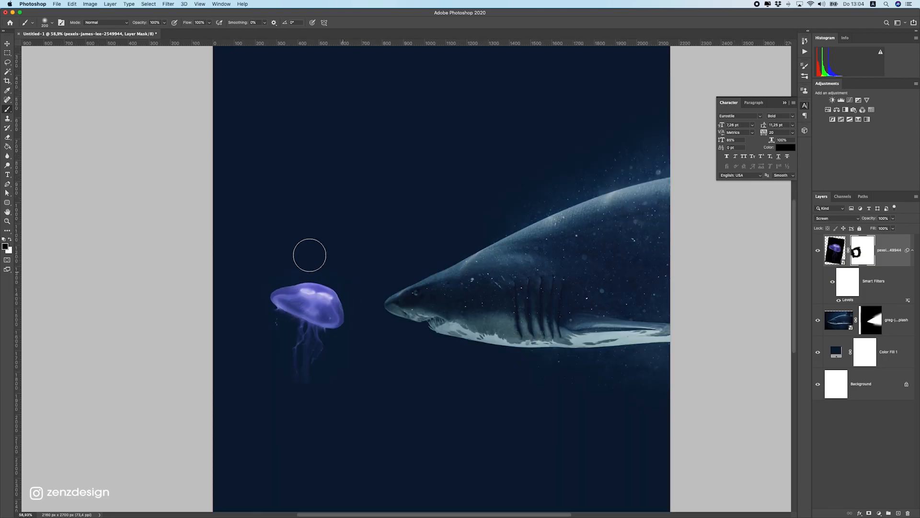
key("v")
scroll(353, 305, "down", 3)
left_click_drag(347, 283, 348, 274)
left_click_drag(486, 287, 481, 287)
Step: Save the composition as a Photoshop document named Shark in the Bureaublad folder
left_click(56, 3)
left_click(58, 4)
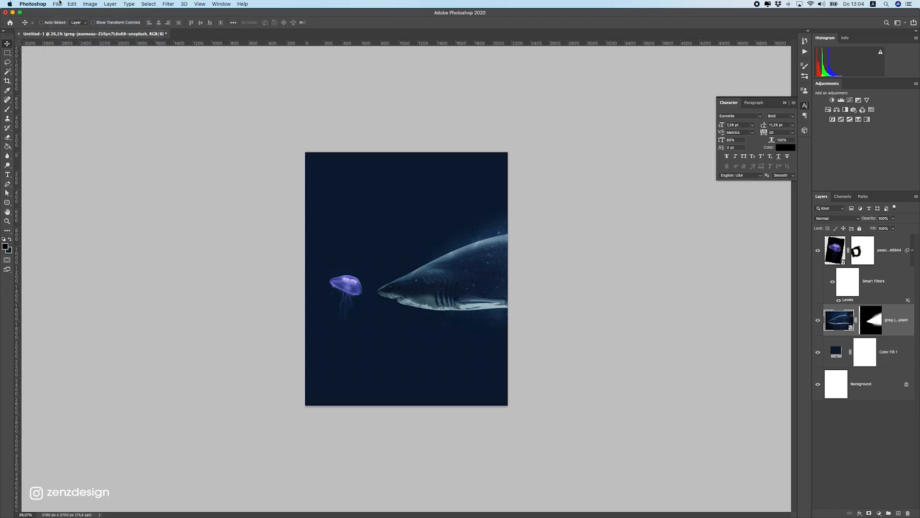
left_click(58, 3)
left_click(74, 78)
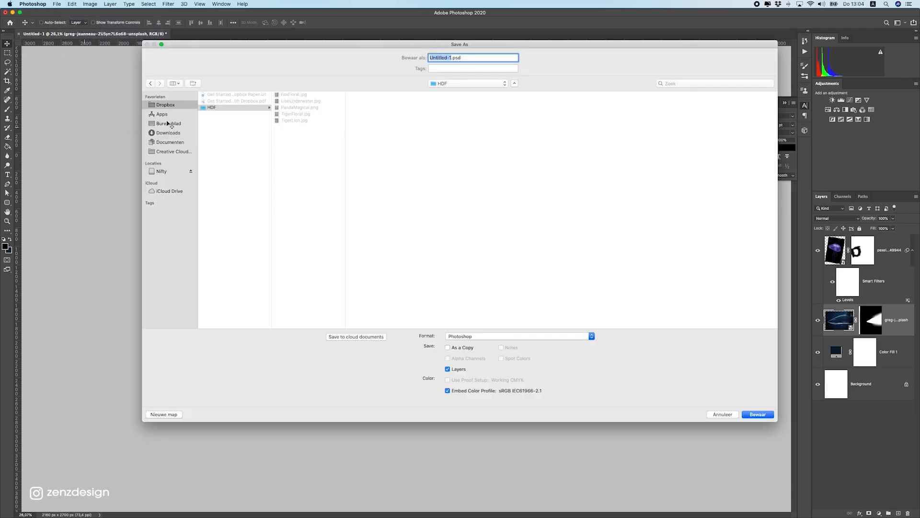
left_click(172, 124)
left_click(450, 57)
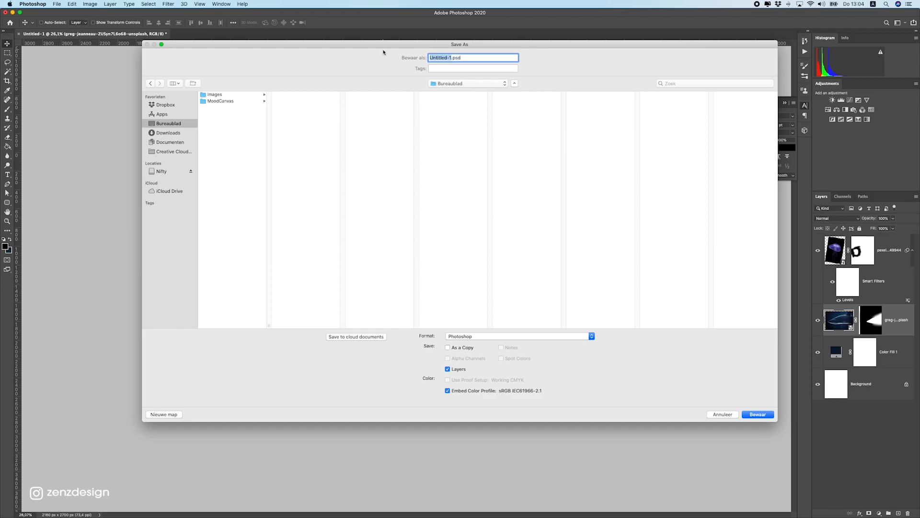
type("Shark")
key("Return")
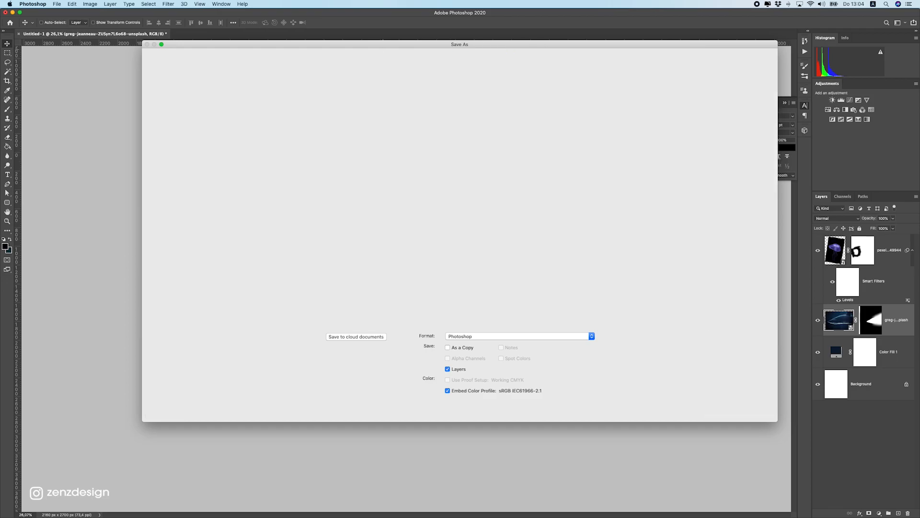
Step: Clip a Curves adjustment to the jellyfish layer and brighten it by setting the white point to input 181, output 255
scroll(416, 261, "up", 5)
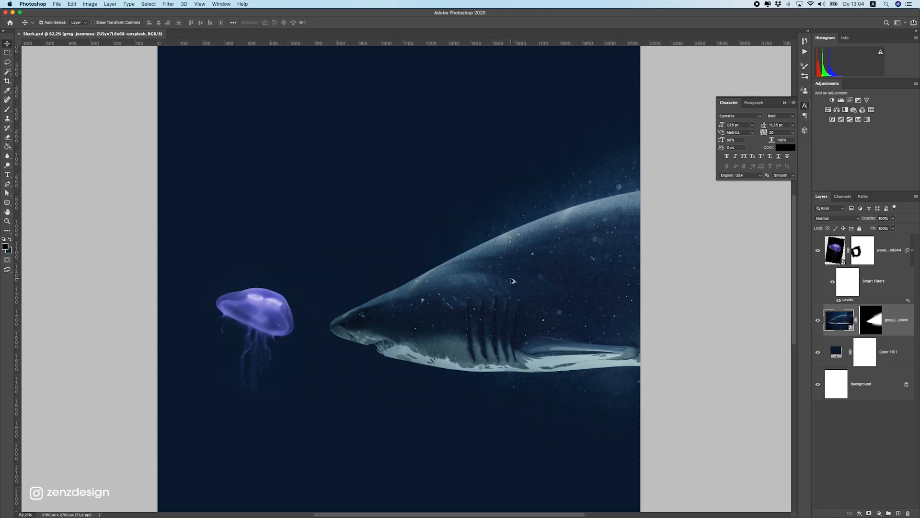
scroll(512, 282, "down", 1)
left_click(890, 242)
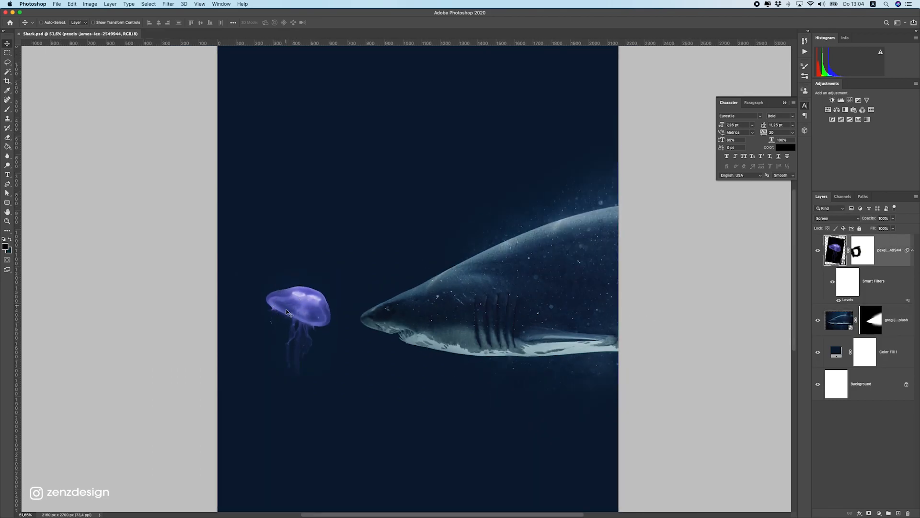
left_click(880, 512)
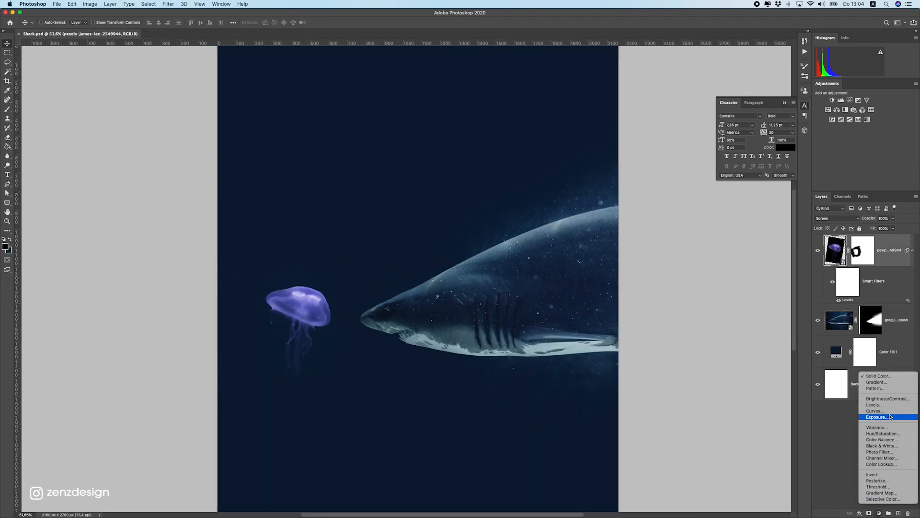
left_click(882, 411)
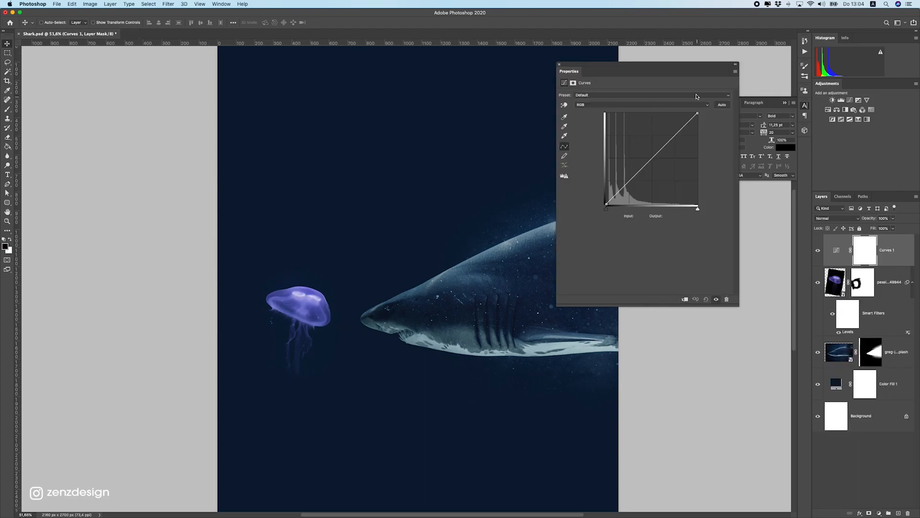
left_click_drag(698, 115, 677, 117)
left_click(684, 299)
scroll(478, 242, "down", 3)
scroll(444, 142, "up", 1)
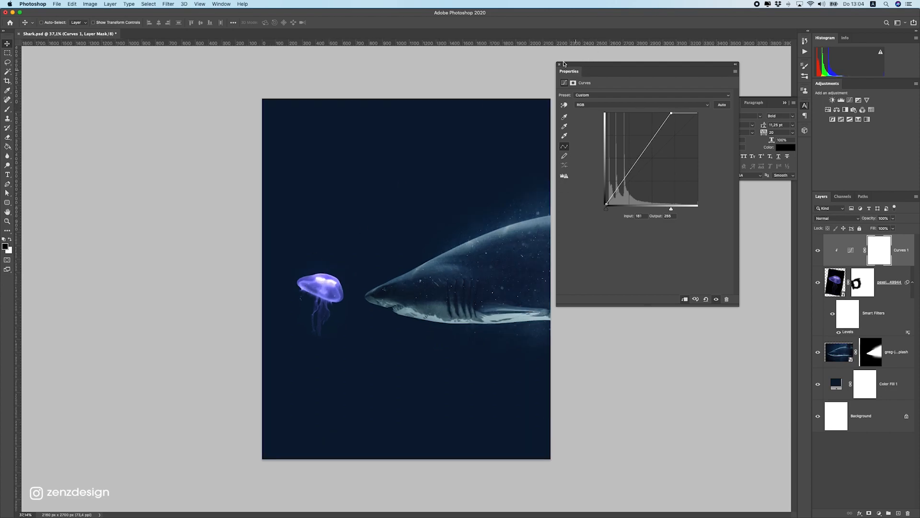
left_click(560, 64)
Step: Nudge the shark slightly left and clip a Curves adjustment to its layer with the white point at input 237, output 255
left_click_drag(504, 281, 498, 281)
left_click(879, 513)
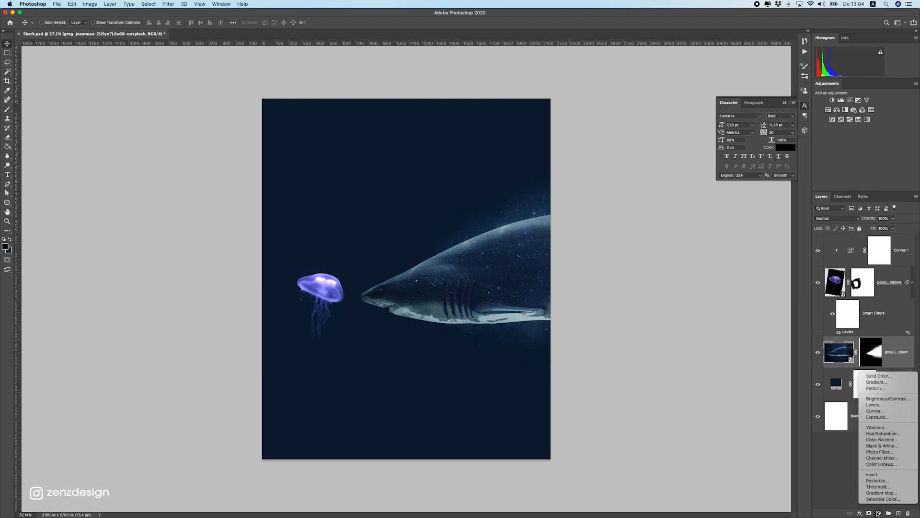
left_click(893, 412)
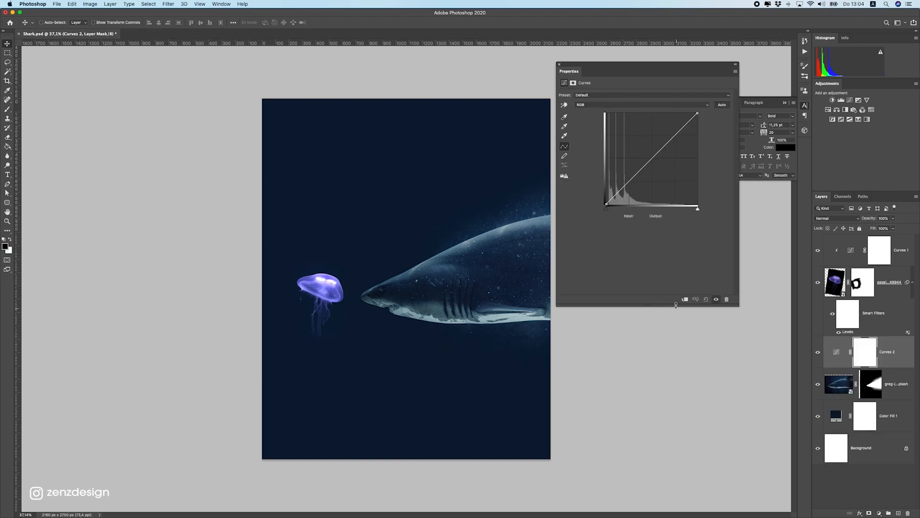
left_click(684, 299)
mouse_move(695, 113)
left_mouse_down()
mouse_move(682, 112)
mouse_move(689, 103)
left_mouse_up()
scroll(479, 238, "down", 5)
scroll(474, 258, "up", 5)
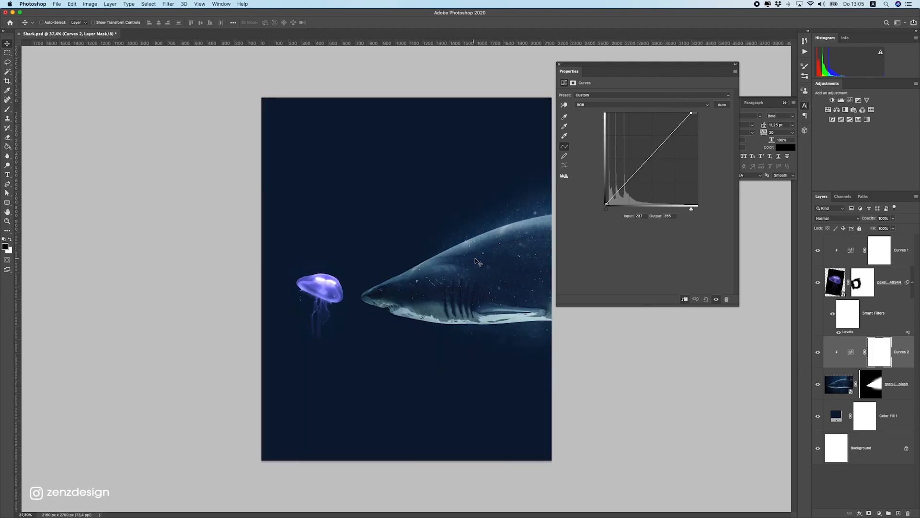
left_click(558, 65)
Step: Move the jellyfish slightly up and left and clip a Hue/Saturation adjustment to it with Master saturation at -27
left_click(887, 283)
left_click_drag(330, 285, 323, 281)
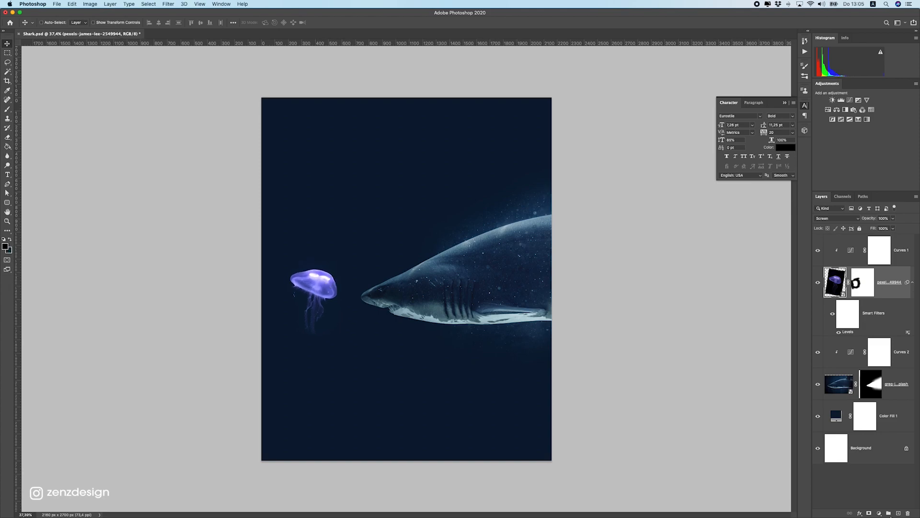
left_click(879, 513)
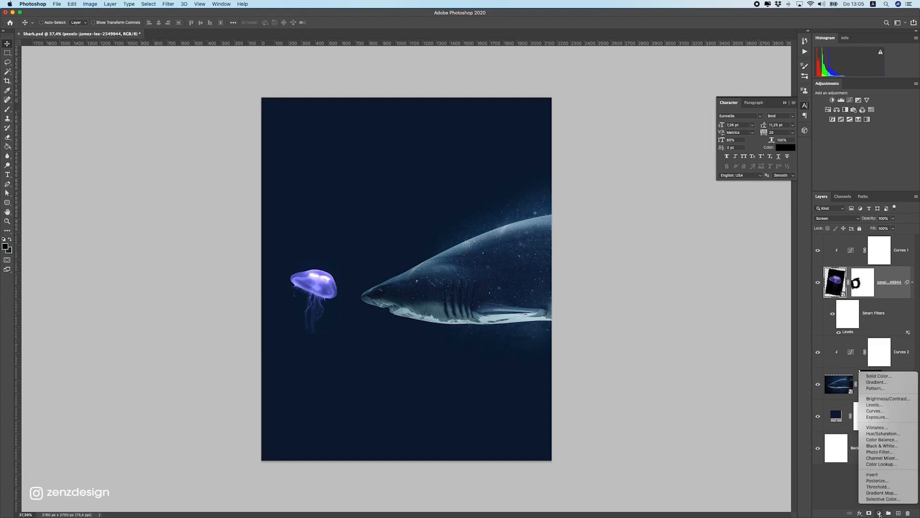
left_click(882, 433)
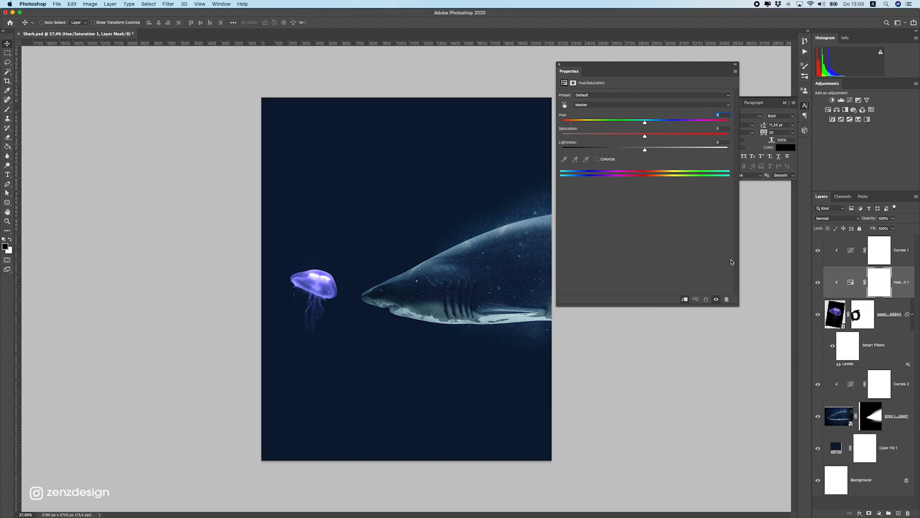
left_click_drag(644, 136, 623, 139)
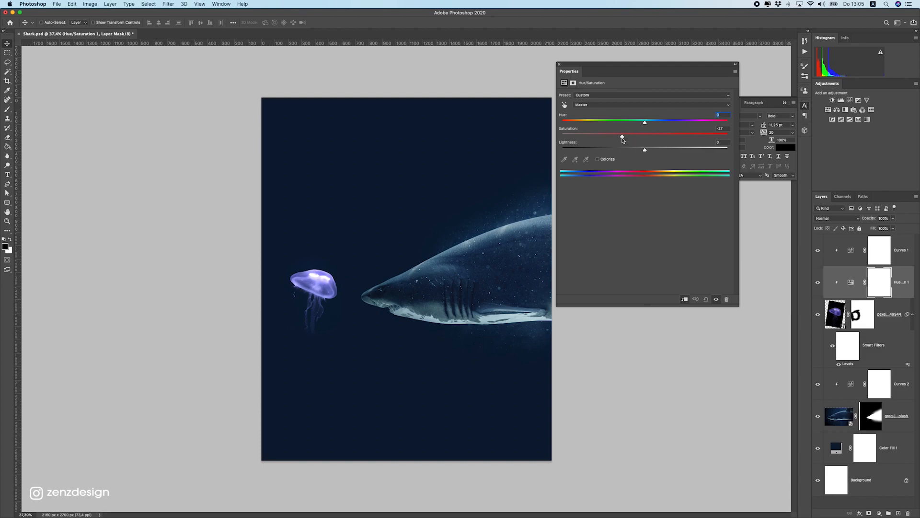
Step: Lower the Reds saturation of the jellyfish's Hue/Saturation adjustment to -32 and switch to the Magentas range
left_click(586, 106)
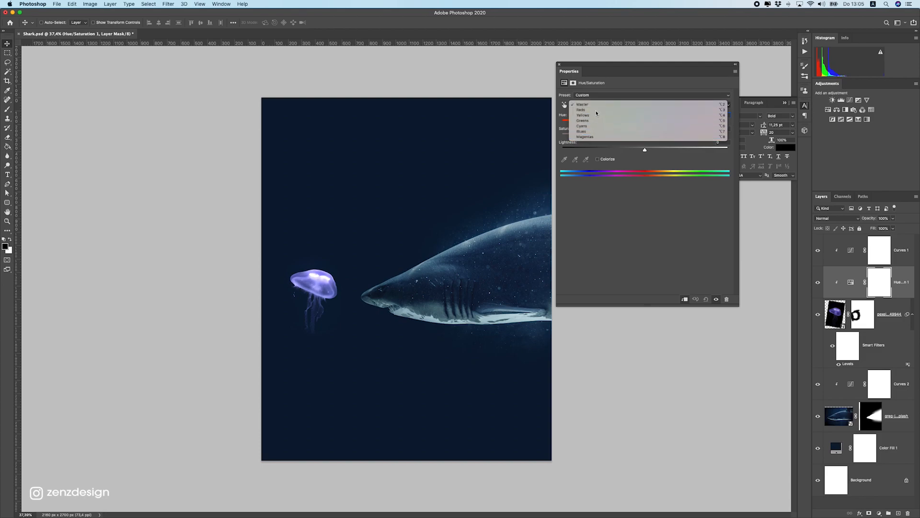
left_click(593, 109)
left_click_drag(591, 137, 619, 135)
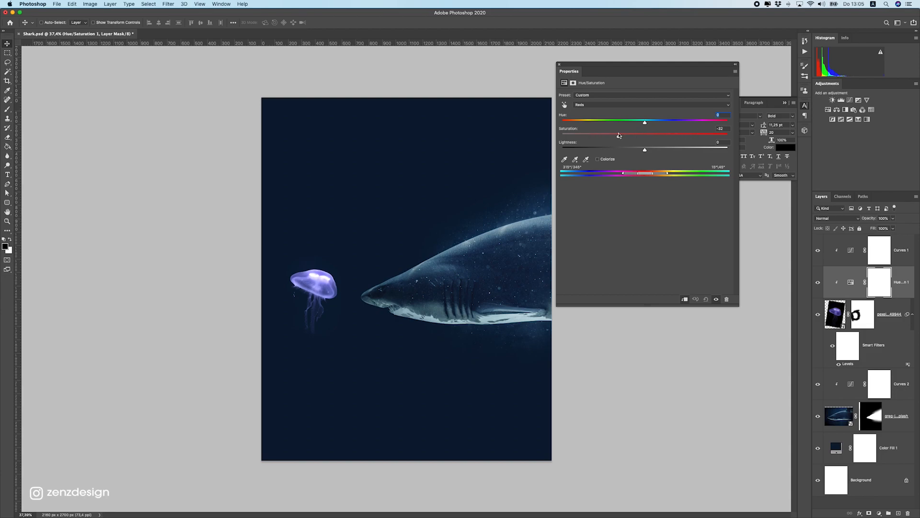
left_click(603, 104)
left_click(588, 131)
Step: Return to the Master range of the jellyfish's Hue/Saturation adjustment and reduce the saturation to -71
left_click(605, 105)
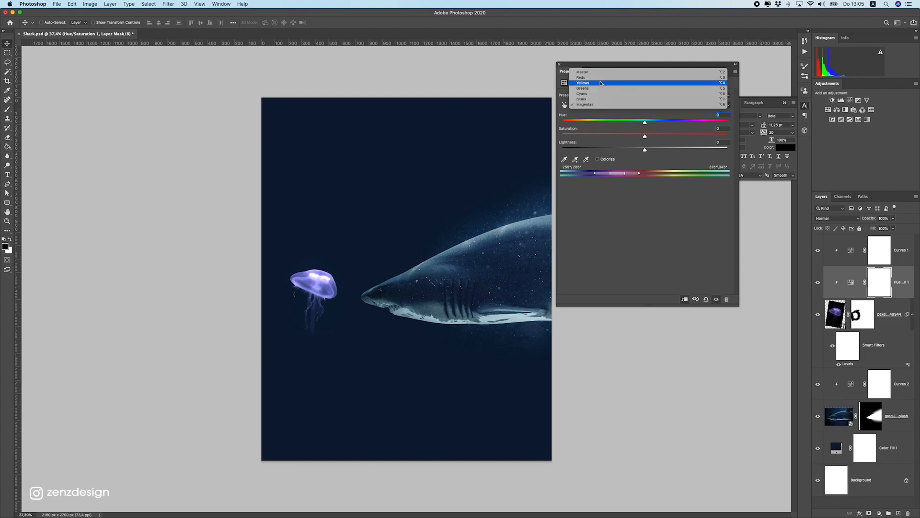
left_click(599, 70)
left_click_drag(625, 135, 614, 138)
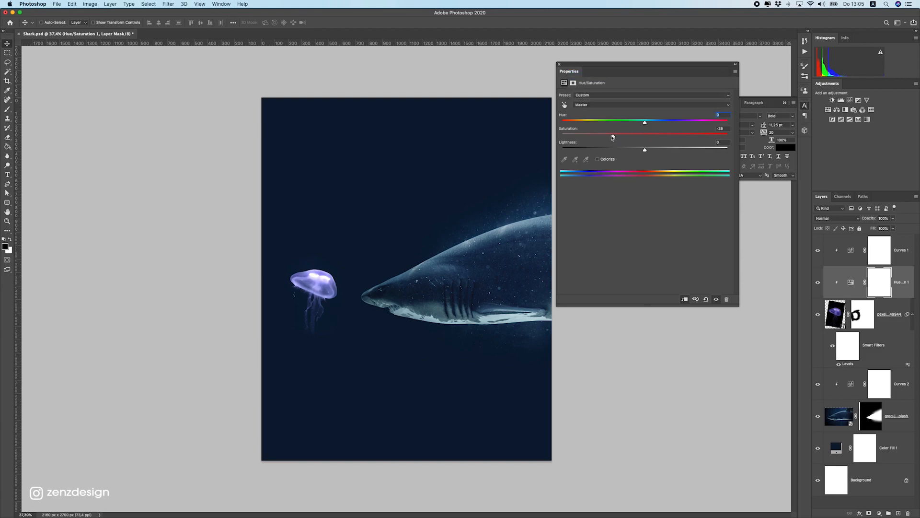
left_click_drag(598, 136, 586, 137)
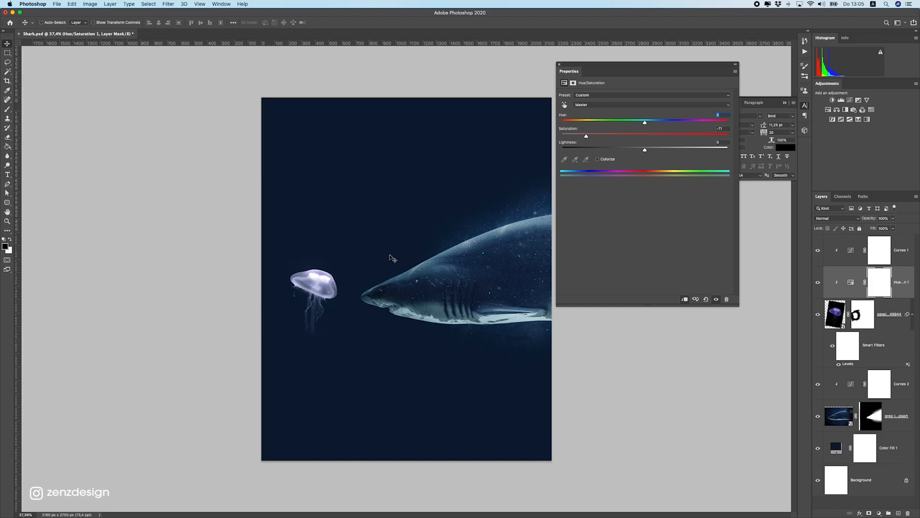
Step: Move the shark slightly up, enlarge it to about 131% and shift it so its nose stays clear of the jellyfish
scroll(404, 293, "down", 3)
scroll(370, 341, "up", 4)
left_click(417, 293, "super")
left_click_drag(417, 294, 413, 284)
scroll(413, 283, "down", 4)
key("ctrl+t")
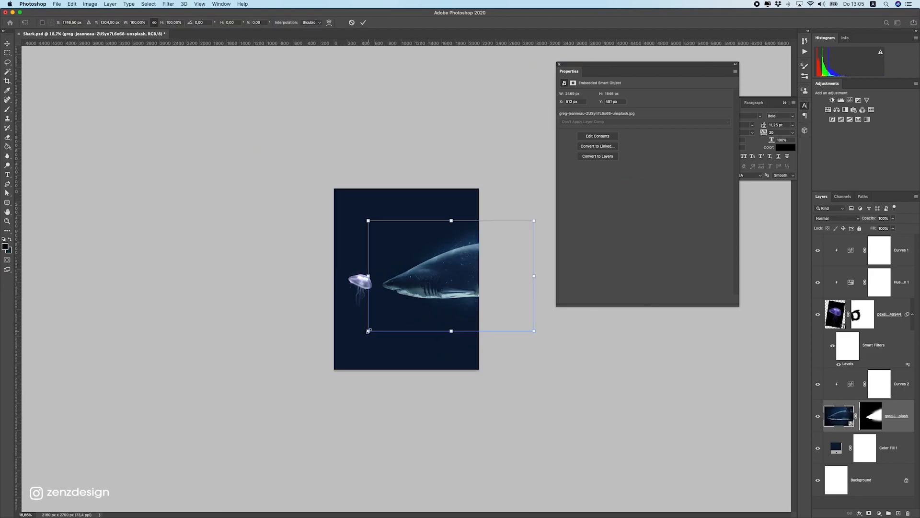
left_click_drag(368, 331, 342, 351)
left_click_drag(417, 275, 434, 272)
scroll(435, 271, "up", 1)
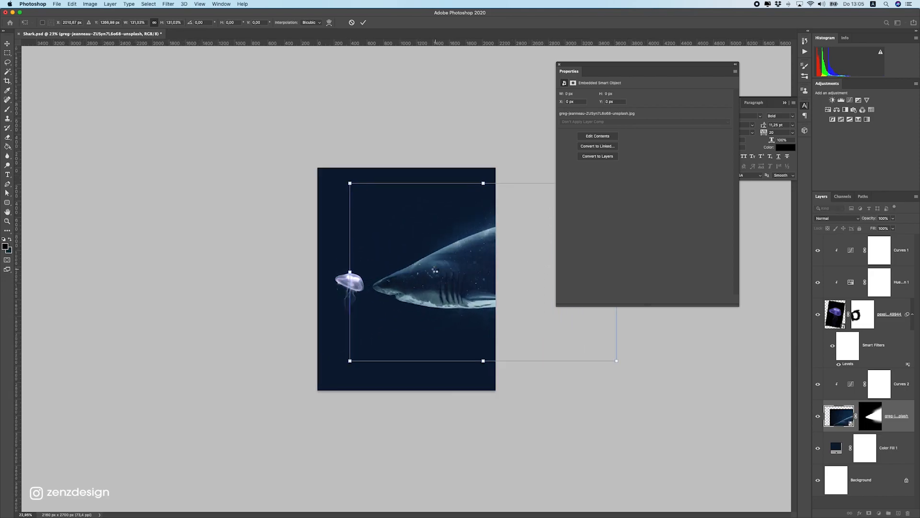
key("Return")
Step: Enlarge the shark further to about 3594 px wide and move it right and slightly up, away from the jellyfish
scroll(427, 260, "up", 1)
key("ctrl+t")
left_click_drag(337, 164, 316, 162)
key("Return")
scroll(385, 287, "up", 4)
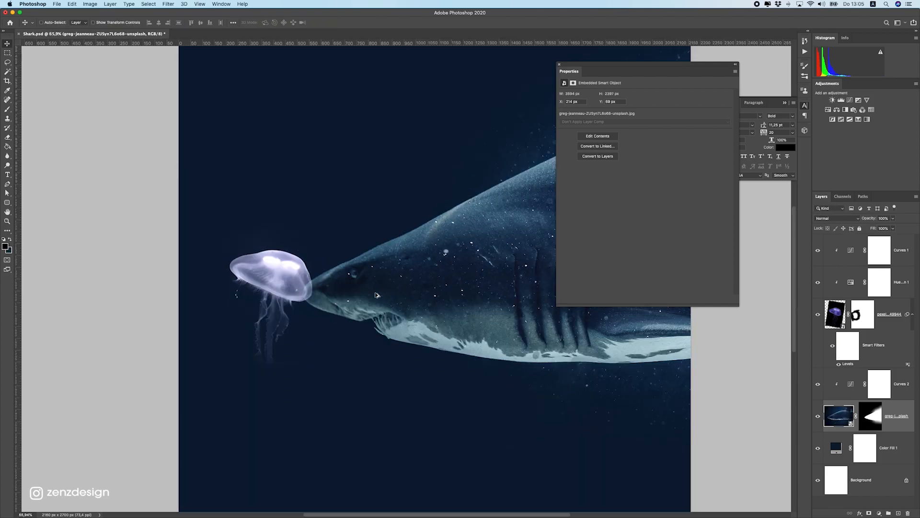
left_click_drag(348, 292, 385, 287)
scroll(385, 287, "down", 3)
key("super+plus")
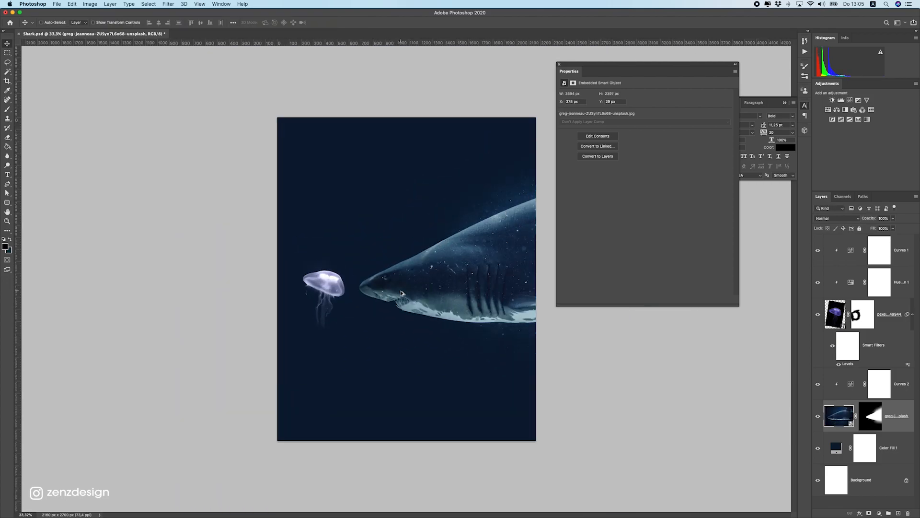
left_click(559, 65)
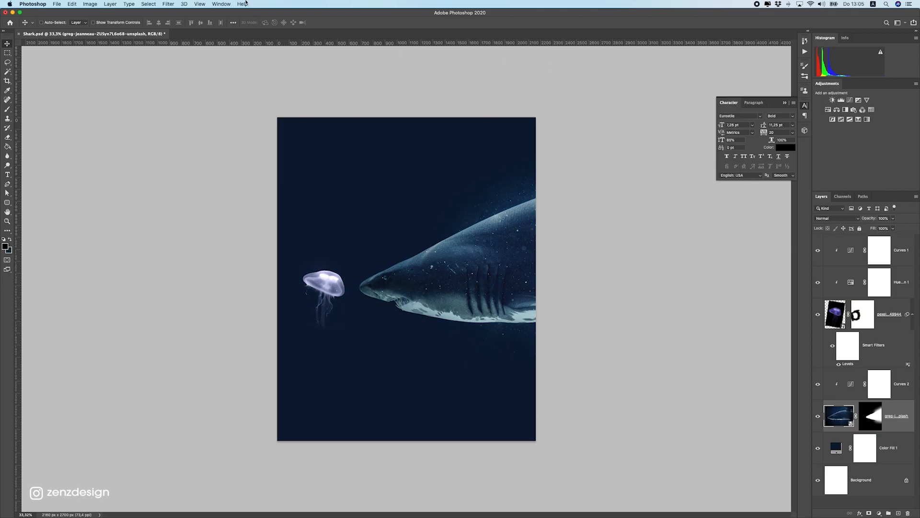
left_click(185, 4)
mouse_move(168, 4)
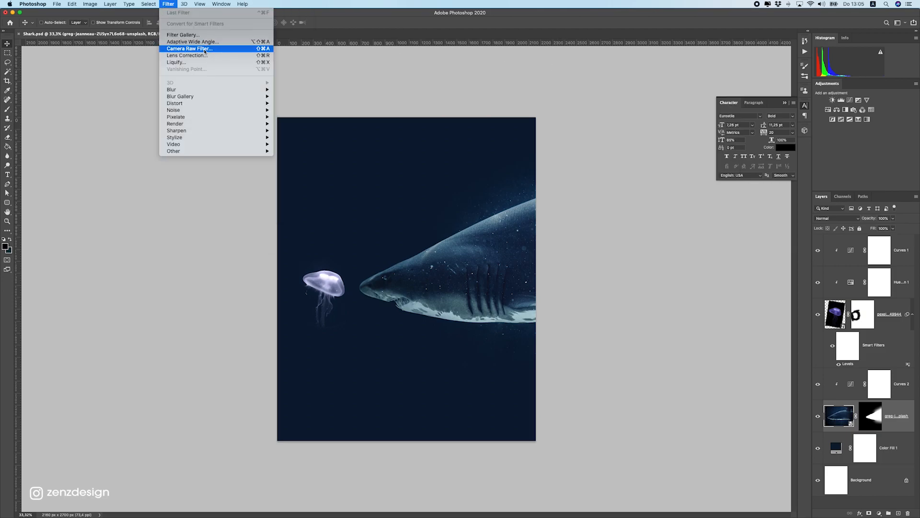
left_click(815, 421)
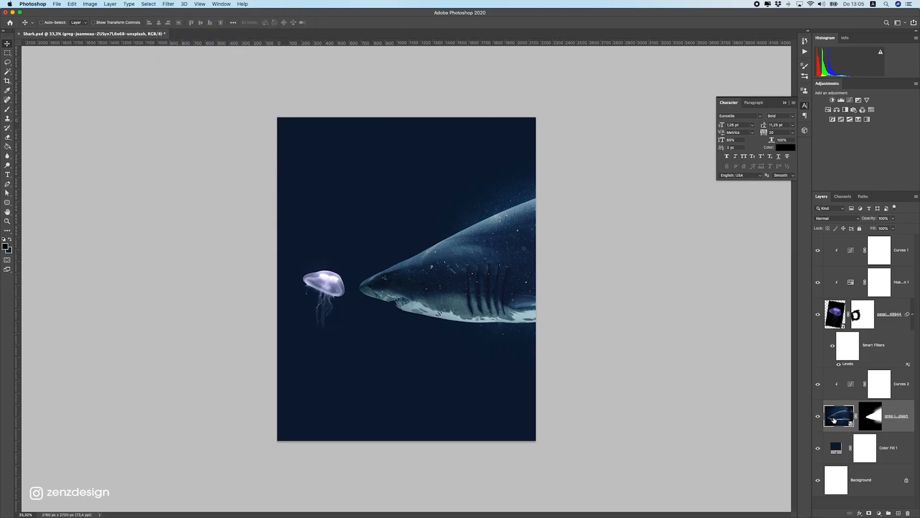
Step: Open the Camera Raw filter on the shark layer and set Sharpening to 100 and Noise Reduction to 54
left_click(150, 4)
mouse_move(169, 4)
left_click(190, 49)
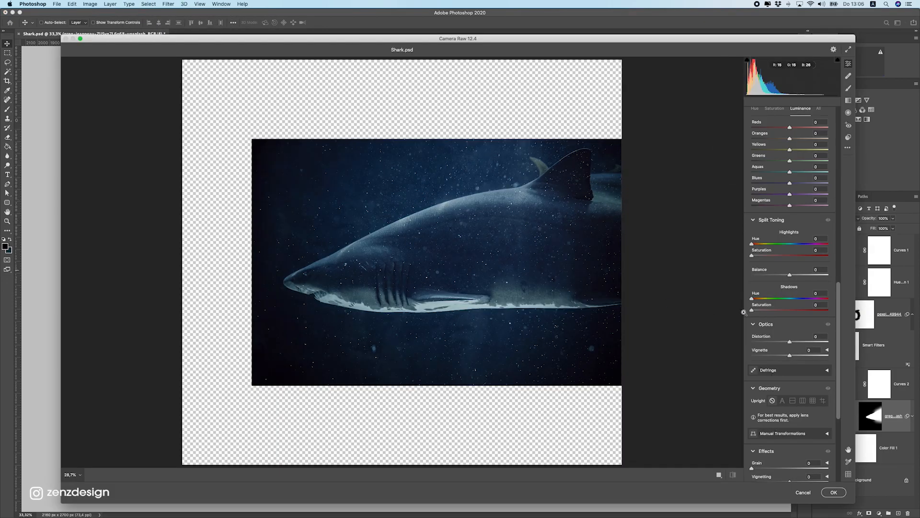
left_click(307, 292)
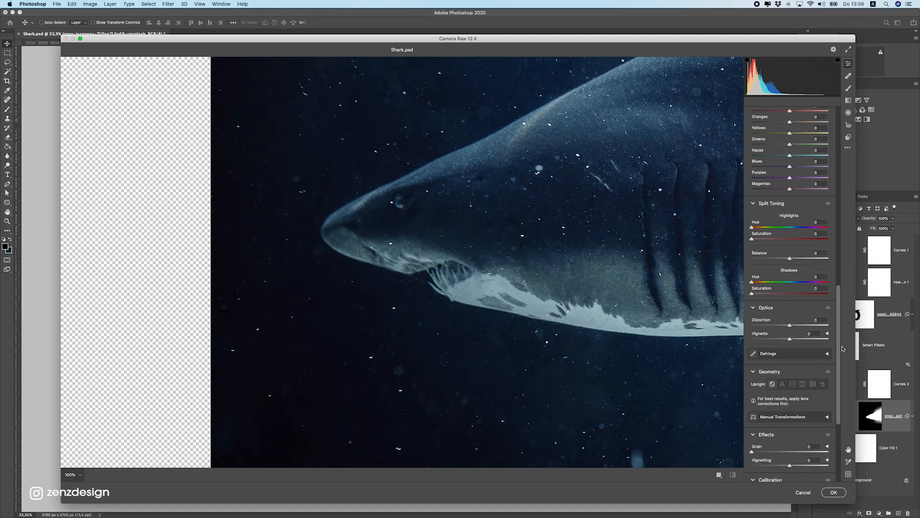
left_click_drag(837, 328, 839, 357)
scroll(758, 305, "up", 10)
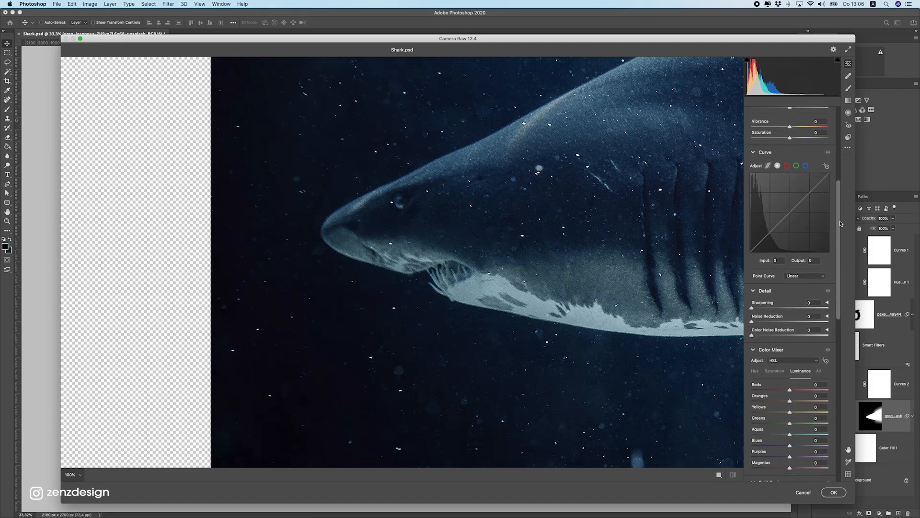
left_click_drag(783, 307, 800, 306)
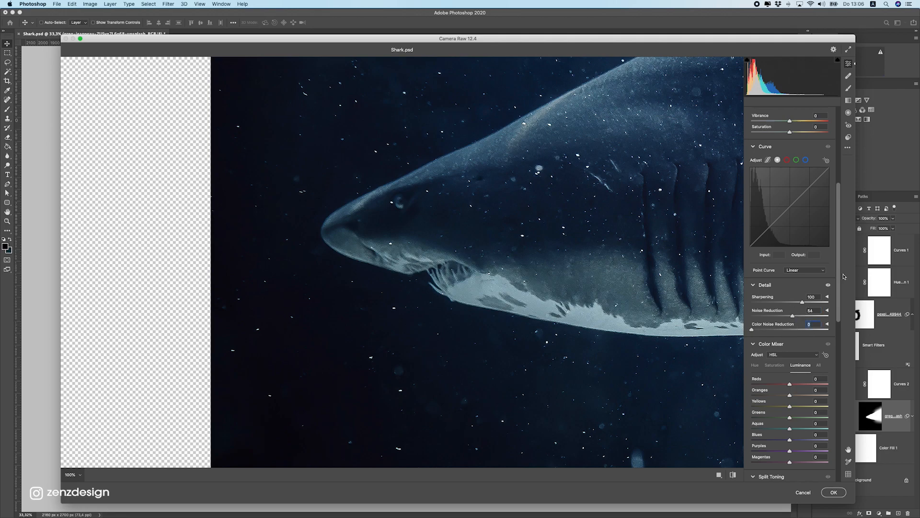
Step: Reduce the shark's Texture slightly in the Camera Raw filter and apply the filter
left_click_drag(837, 282, 838, 201)
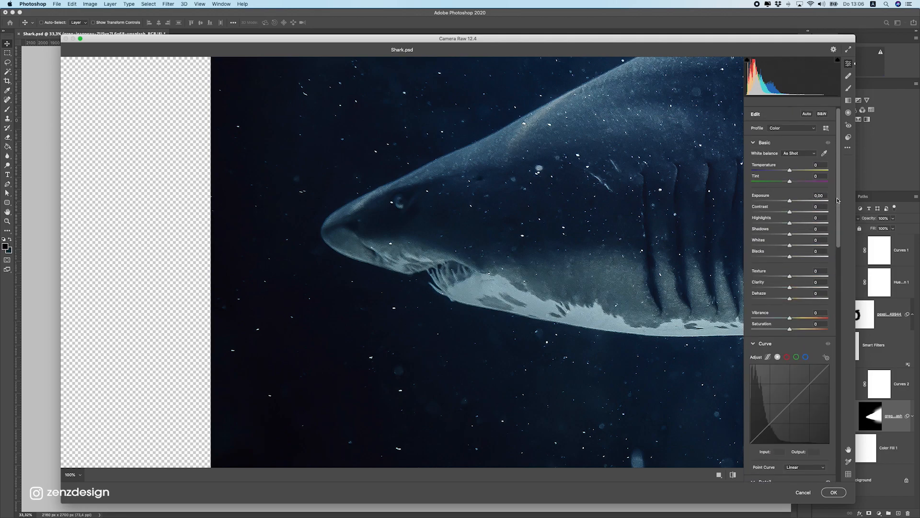
mouse_move(791, 277)
left_mouse_down()
mouse_move(829, 277)
mouse_move(793, 277)
mouse_move(809, 288)
mouse_move(785, 277)
left_mouse_up()
left_click(834, 493)
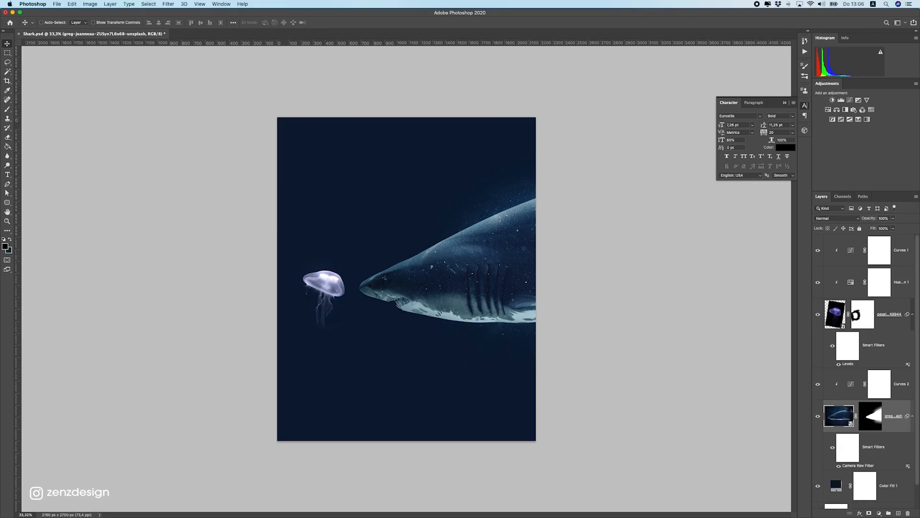
scroll(386, 284, "up", 5)
scroll(385, 285, "down", 4)
scroll(384, 287, "up", 1)
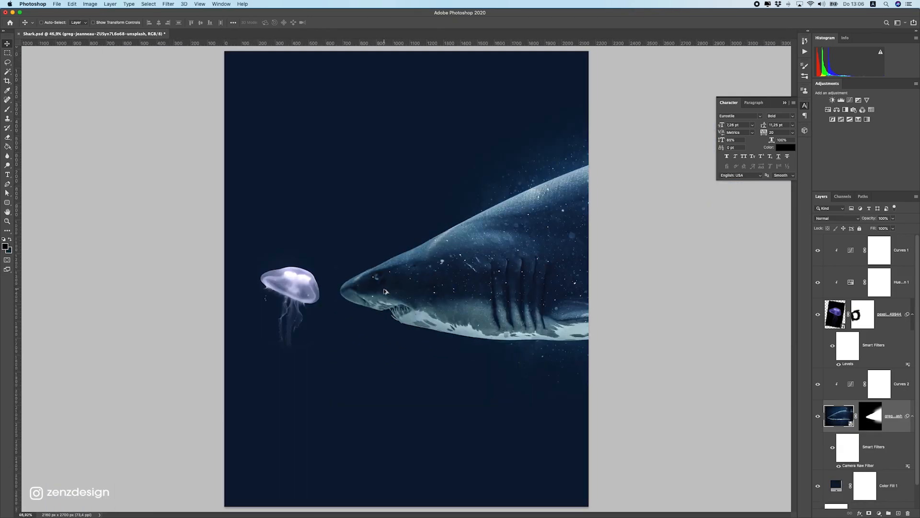
Step: Select the small jellyfish in front of the shark's nose and scale it down slightly
left_click(289, 286, "super")
key("super+t")
left_click_drag(337, 362, 327, 348)
key("Return")
scroll(344, 230, "down", 3)
scroll(372, 254, "up", 3)
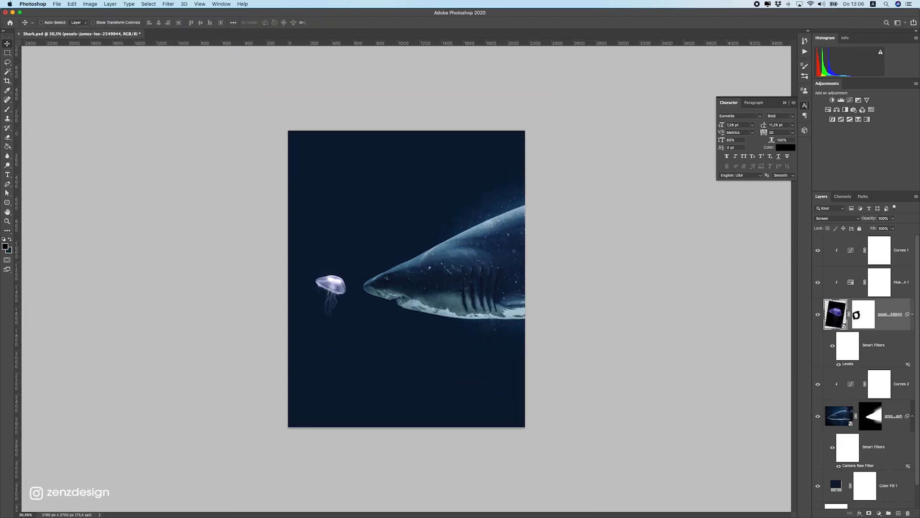
key("super+Tab")
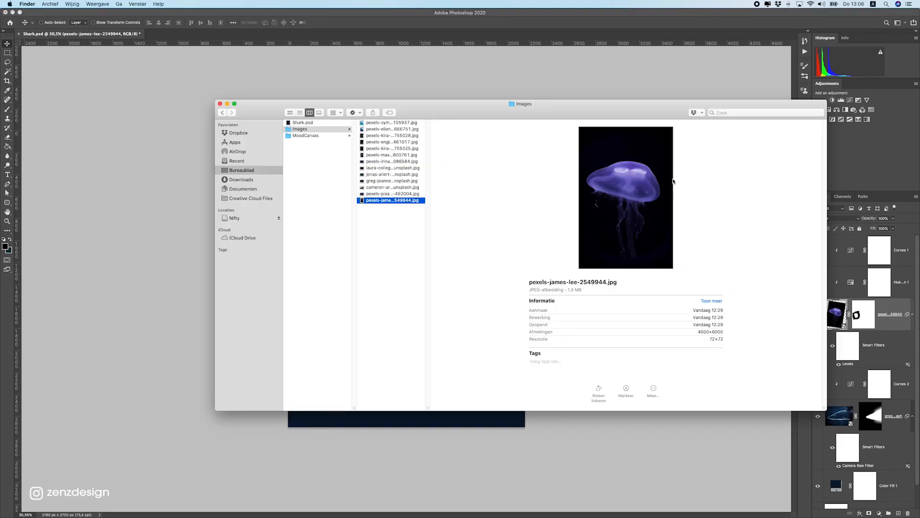
left_click_drag(424, 104, 495, 78)
left_click(470, 123)
left_click(474, 136)
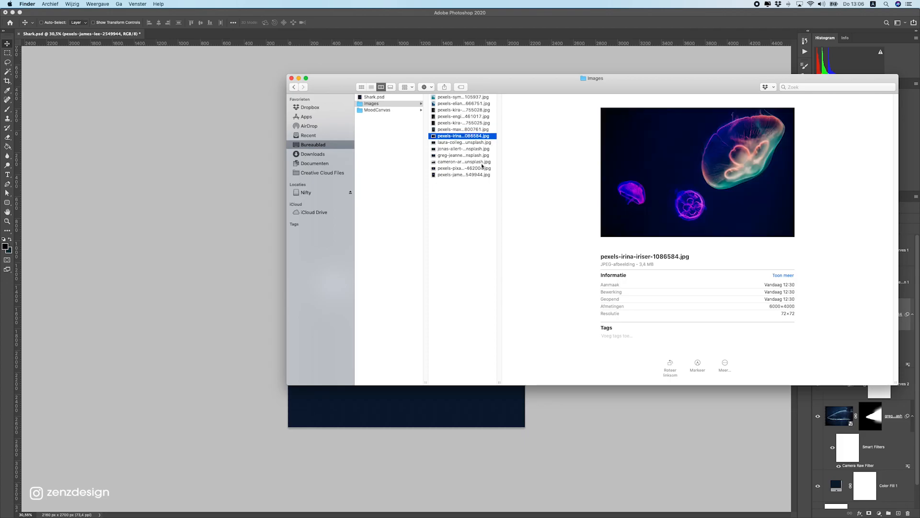
key("Down")
key("Up")
left_click_drag(455, 142, 458, 189)
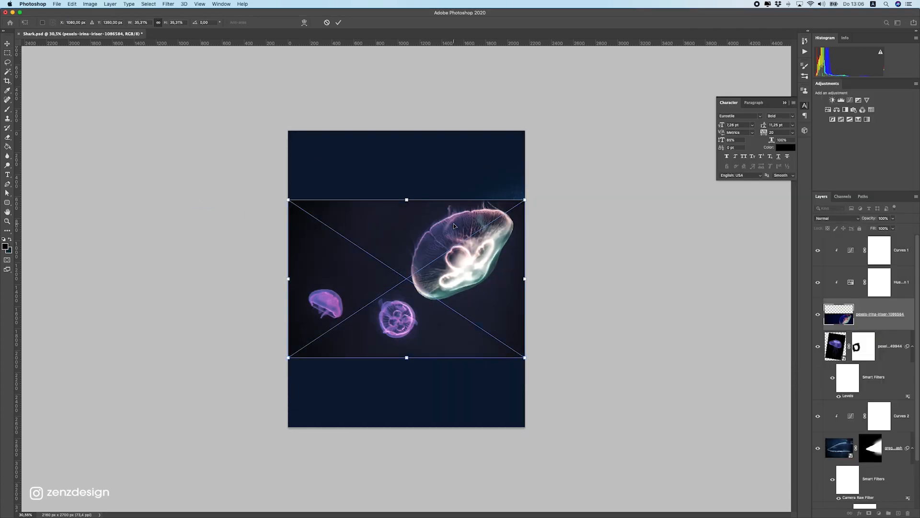
key("Escape")
Step: Add a new layer above Curves 1, place pexels-irina-iriser-1086584.jpg from the Images folder there and enlarge it to about 47%
left_click(846, 259)
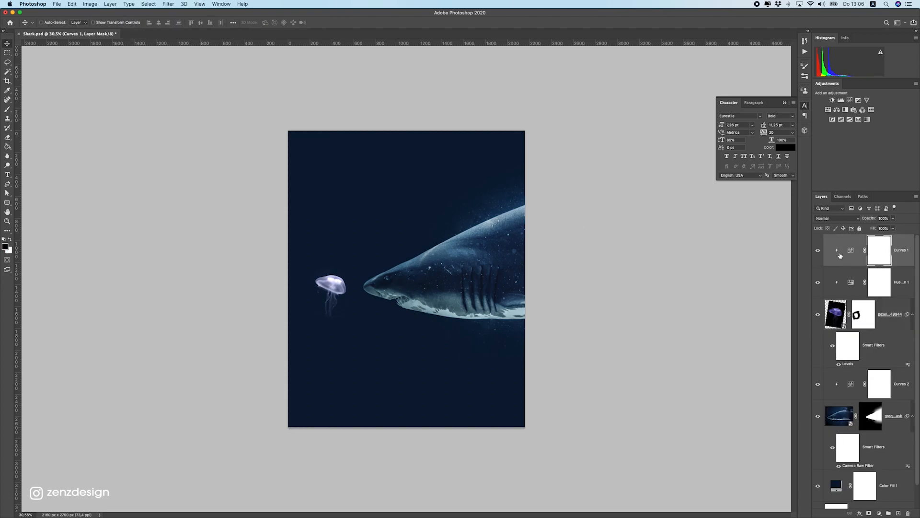
left_click(897, 513)
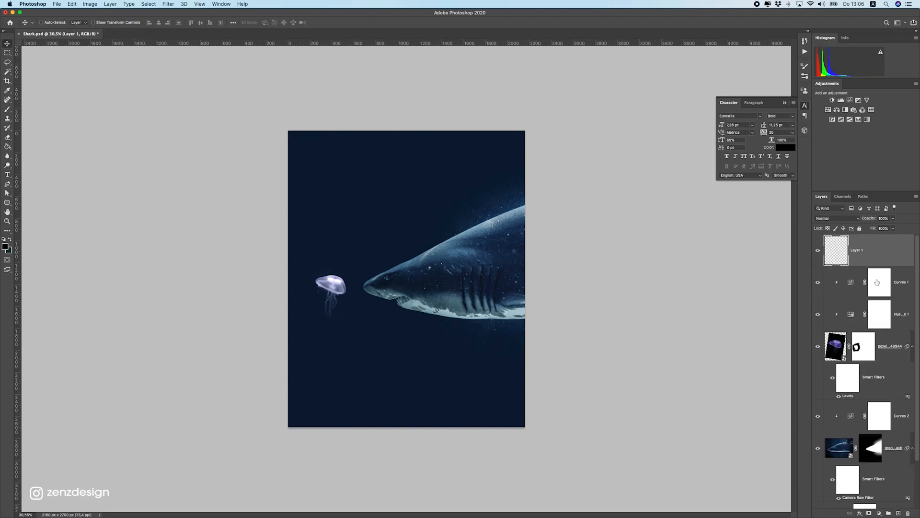
key("super+Tab")
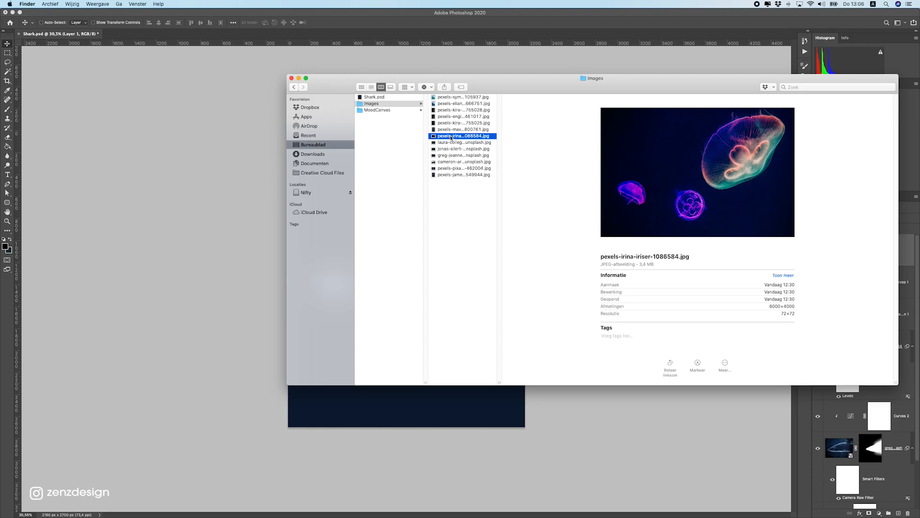
left_click(337, 438)
left_click_drag(526, 200, 561, 166)
key("Return")
Step: Apply Levels to the placed jellyfish photo, sampling its dark blue background as the black point
key("super+l")
left_click(504, 204)
left_click(389, 281)
left_click(486, 319)
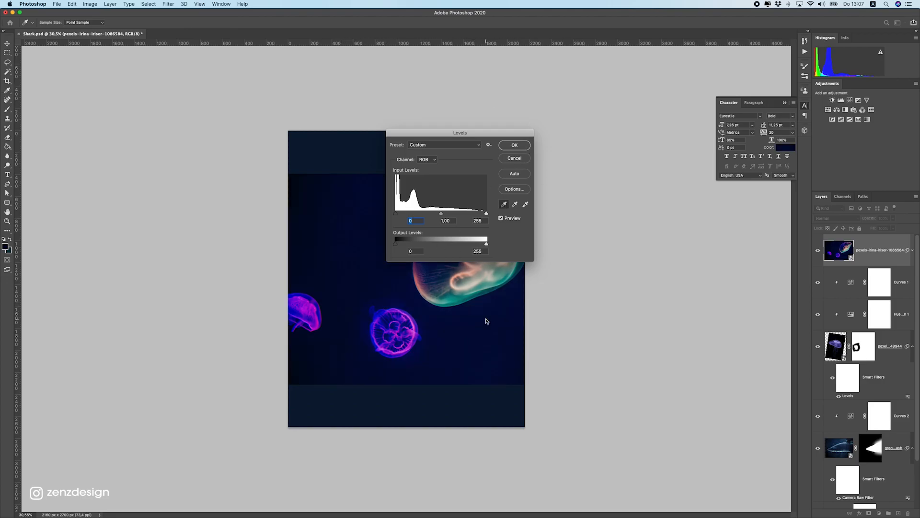
left_click(524, 143)
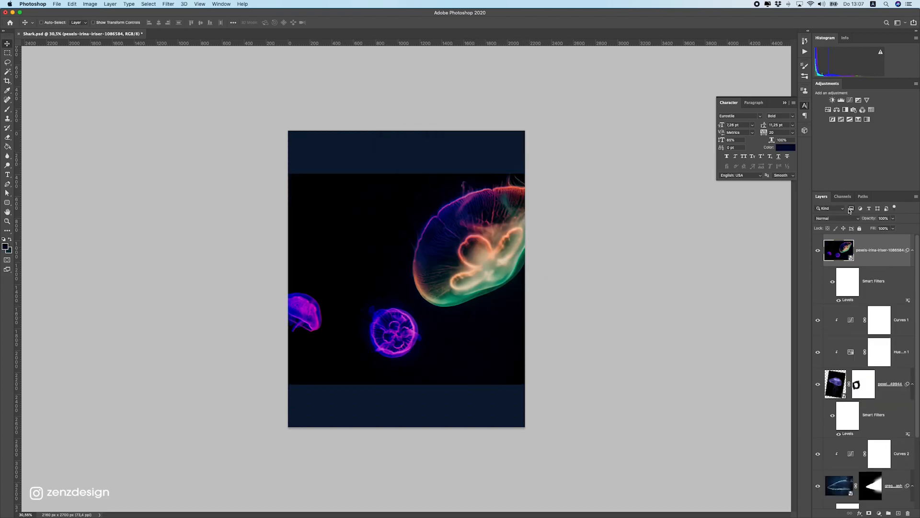
Step: Set the jellyfish photo's blend mode to Screen and move it up and left, above the shark
left_click(838, 218)
left_click(834, 273)
left_click_drag(480, 244, 440, 163)
mouse_move(486, 198)
left_mouse_down()
mouse_move(471, 165)
mouse_move(482, 194)
left_mouse_up()
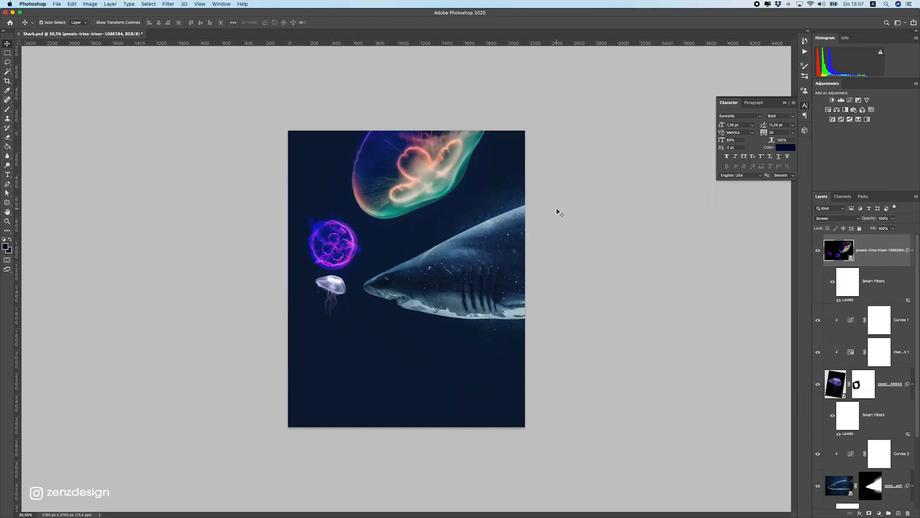
Step: Rotate the jellyfish photo clockwise and reposition it so the large jellyfish sits above the shark and the purple one above the small jellyfish
key("ctrl+t")
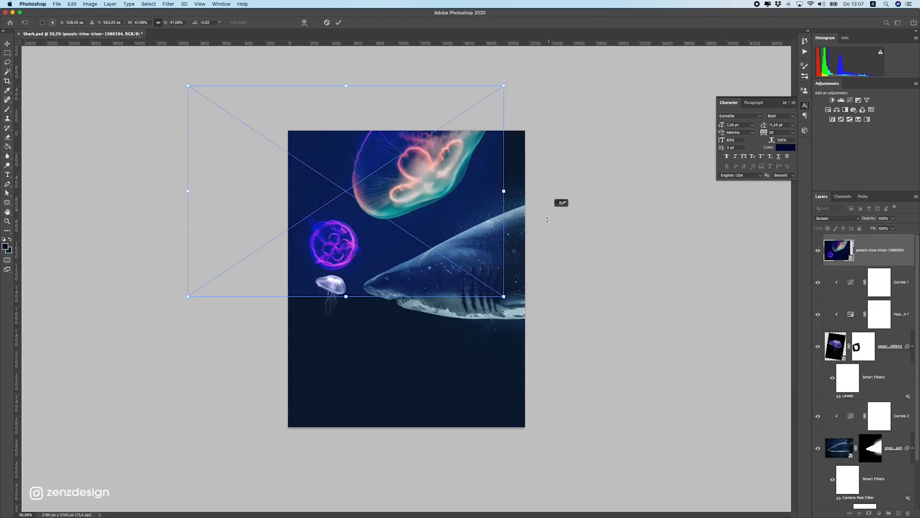
left_click_drag(526, 216, 549, 264)
key("Return")
mouse_move(460, 186)
left_mouse_down()
mouse_move(482, 163)
mouse_move(464, 176)
left_mouse_up()
scroll(405, 245, "down", 5)
scroll(405, 245, "up", 5)
left_click_drag(383, 195, 378, 198)
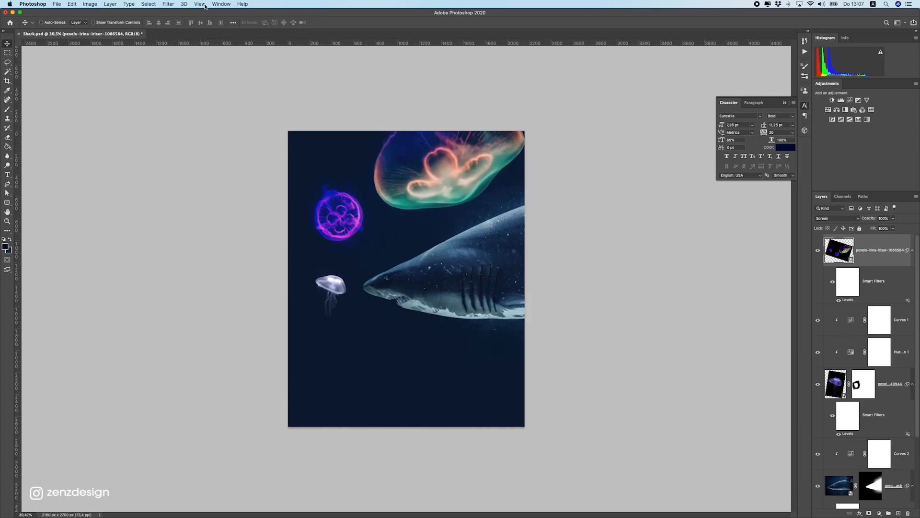
Step: Add a Hue/Saturation adjustment clipped to the jellyfish photo and set its Saturation to -64
left_click(879, 513)
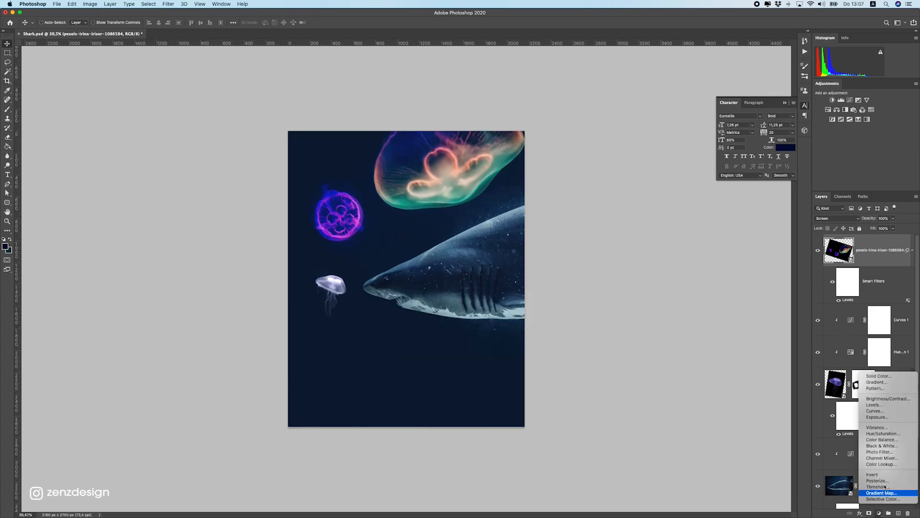
left_click(877, 428)
left_click(686, 300)
left_click_drag(644, 136, 590, 138)
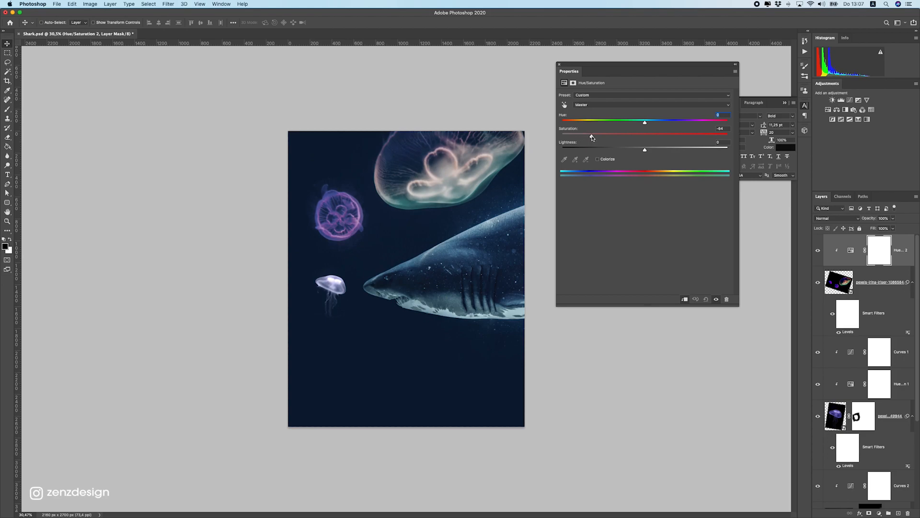
left_click(559, 63)
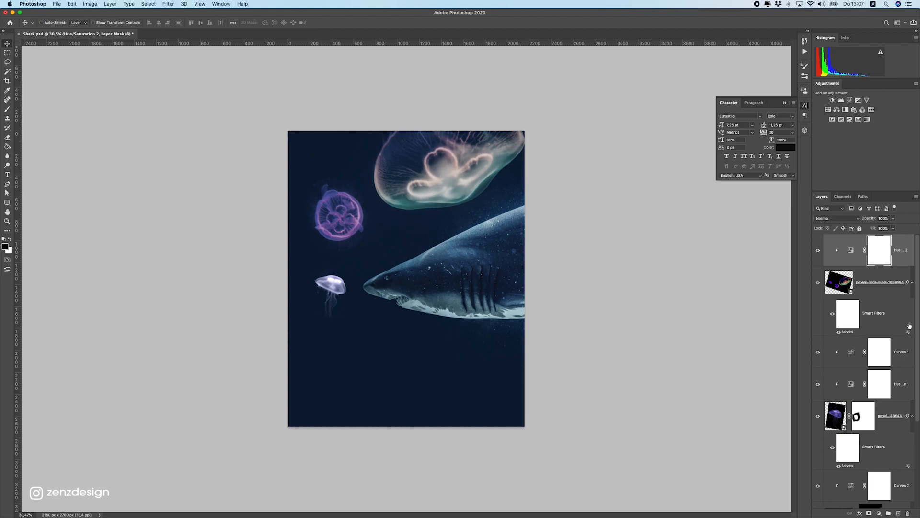
Step: Apply a Gaussian Blur with a radius of 8.2 pixels to the jellyfish photo layer
left_click(849, 287)
scroll(384, 242, "up", 1)
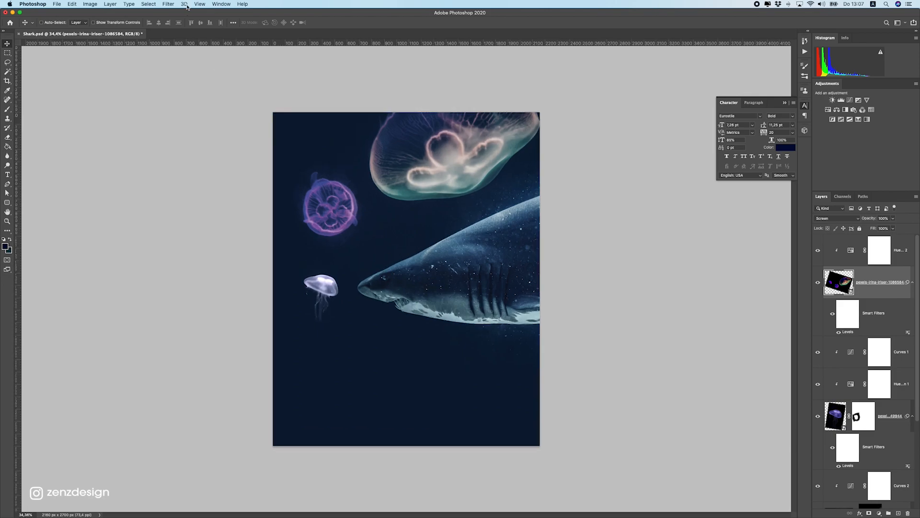
left_click(168, 3)
mouse_move(229, 92)
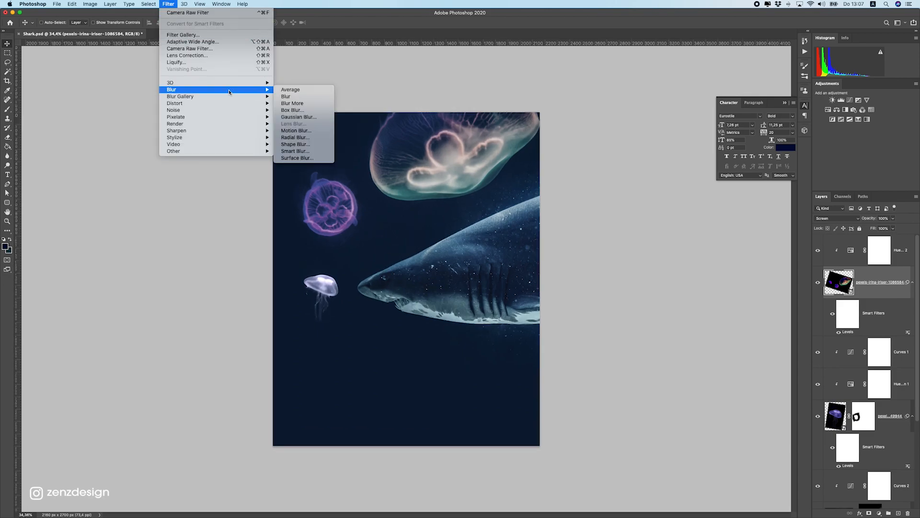
left_click(516, 242)
left_click(168, 4)
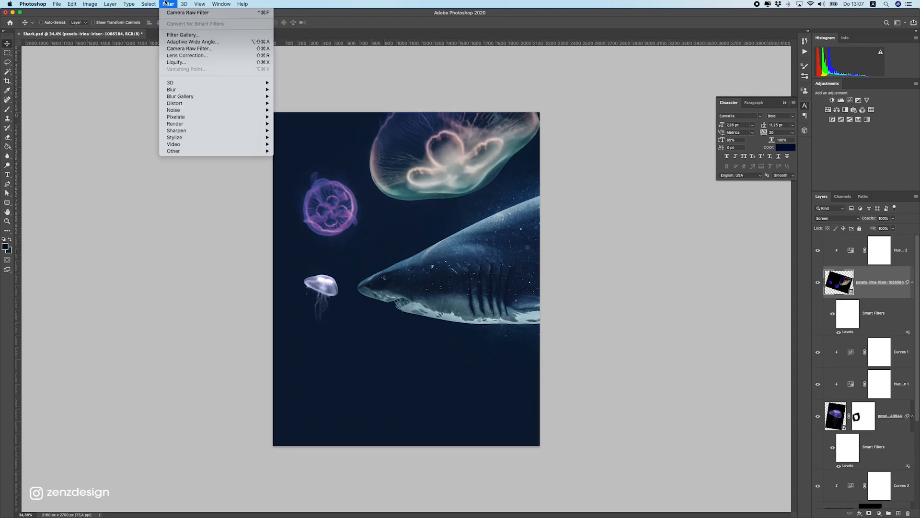
mouse_move(254, 90)
left_click(308, 117)
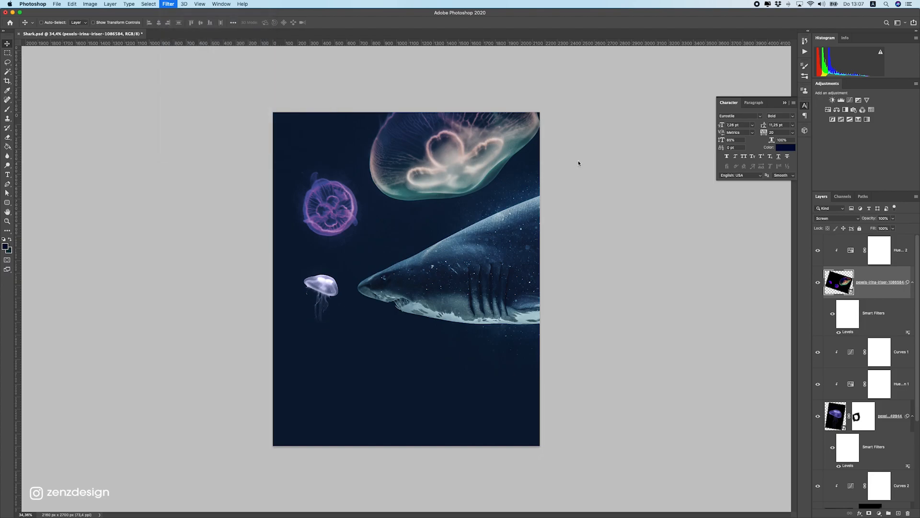
mouse_move(651, 226)
left_mouse_down()
mouse_move(680, 225)
mouse_move(649, 225)
mouse_move(658, 227)
left_mouse_up()
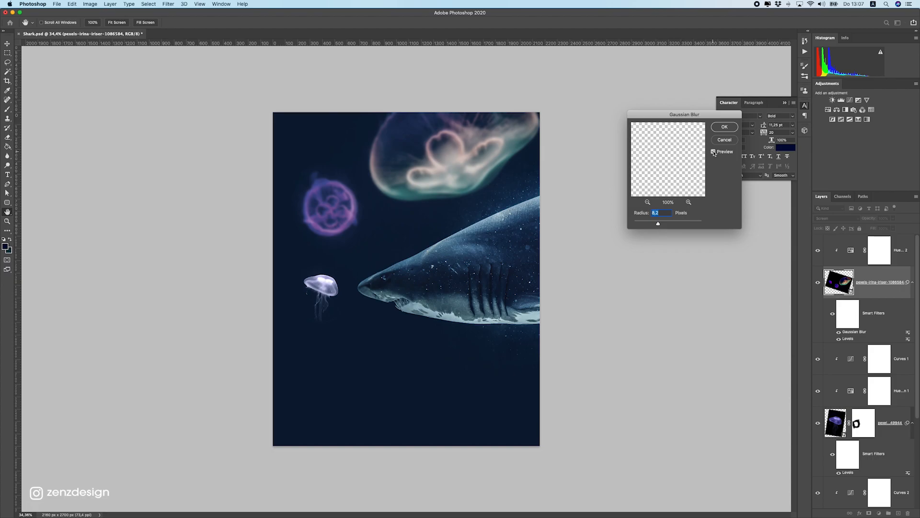
left_click(723, 127)
Step: Try to brush the Gaussian Blur off the purple jellyfish on the smart filter mask, and undo the strokes
left_click(7, 110)
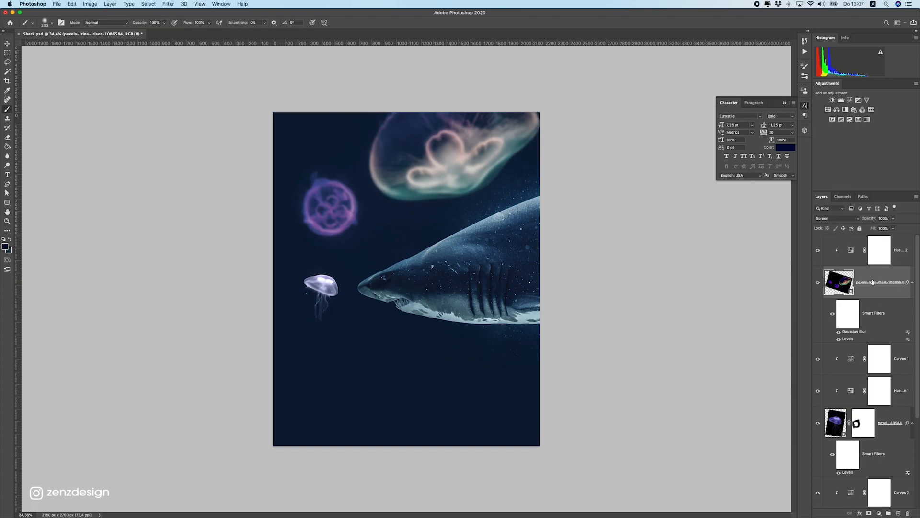
left_click(877, 263)
left_click(859, 332)
left_click(857, 310)
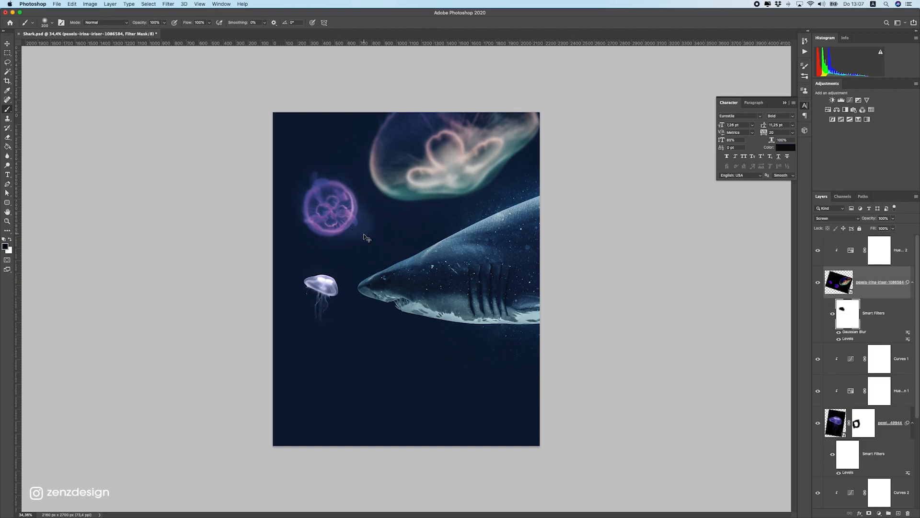
key("]")
key("]")
key("]")
key("]")
left_click(340, 239)
left_click(311, 243)
key("super+z")
double_click(855, 332)
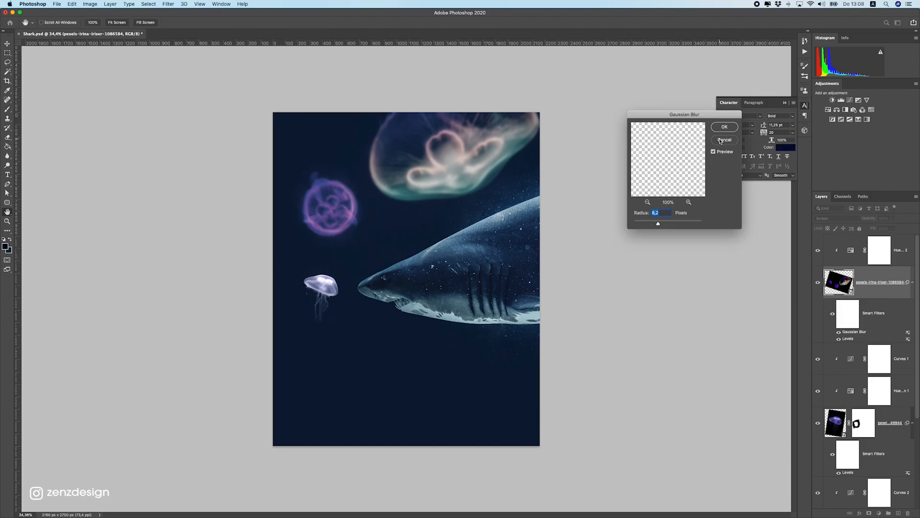
left_click(720, 140)
Step: Paint a large soft black spot over the purple jellyfish on the smart filter mask to take the blur off it
left_click(848, 314)
left_click(342, 224)
scroll(275, 243, "down", 2)
scroll(275, 242, "up", 2)
scroll(345, 205, "up", 8)
scroll(302, 205, "down", 8)
scroll(324, 269, "up", 4)
left_click(8, 45)
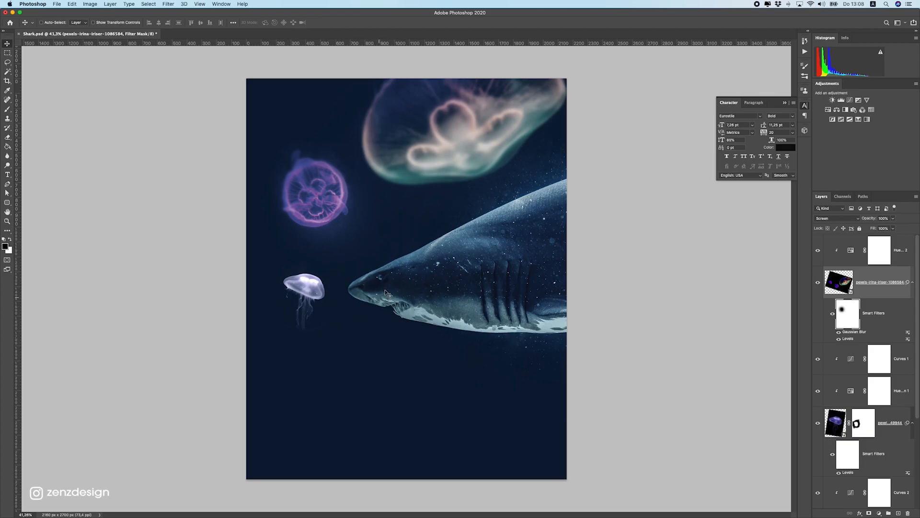
Step: Add a Curves adjustment clipped to the jellyfish photo, pulling the white point inward and setting a curve point at input 94, output 87
scroll(369, 245, "down", 4)
scroll(422, 288, "up", 3)
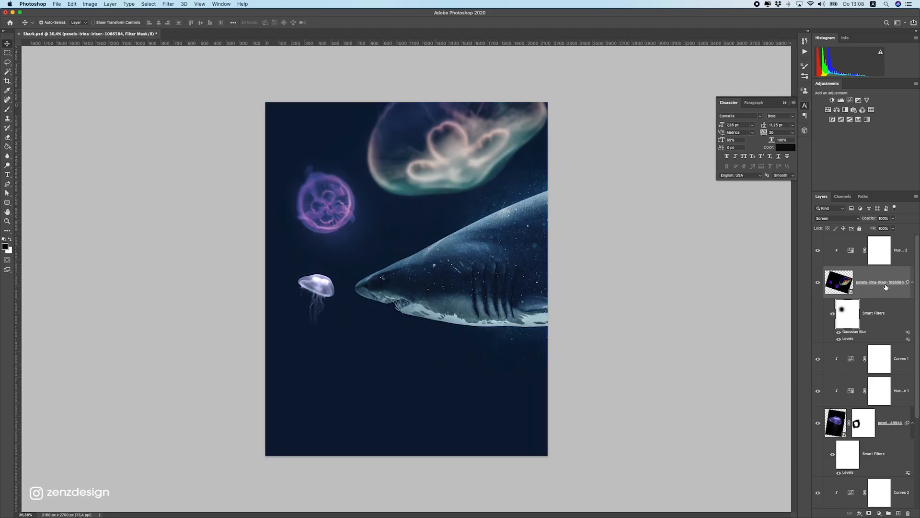
left_click(880, 513)
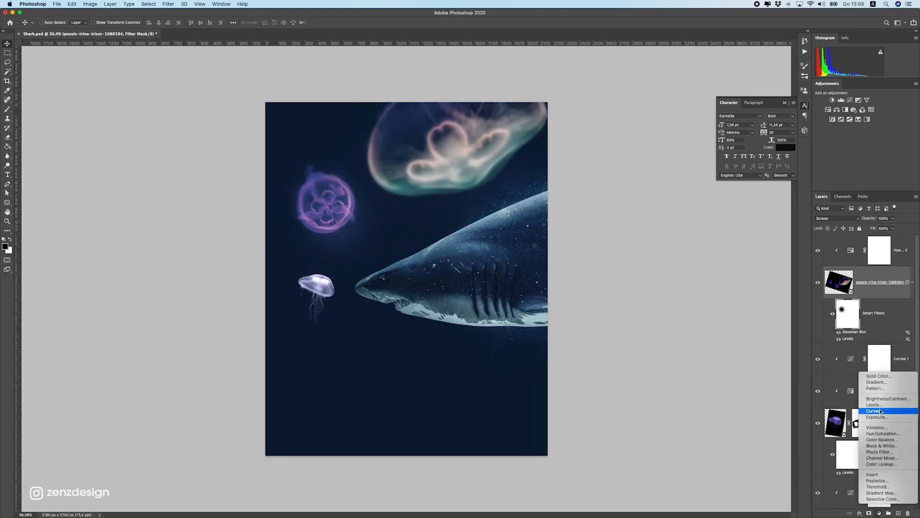
left_click(882, 411)
left_click_drag(697, 114, 674, 98)
left_click_drag(634, 167, 641, 174)
scroll(415, 238, "down", 1)
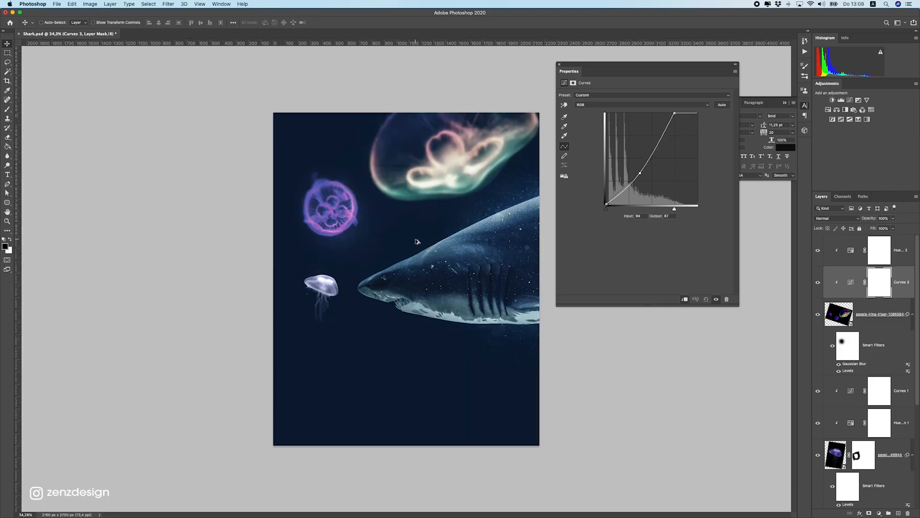
left_click(559, 64)
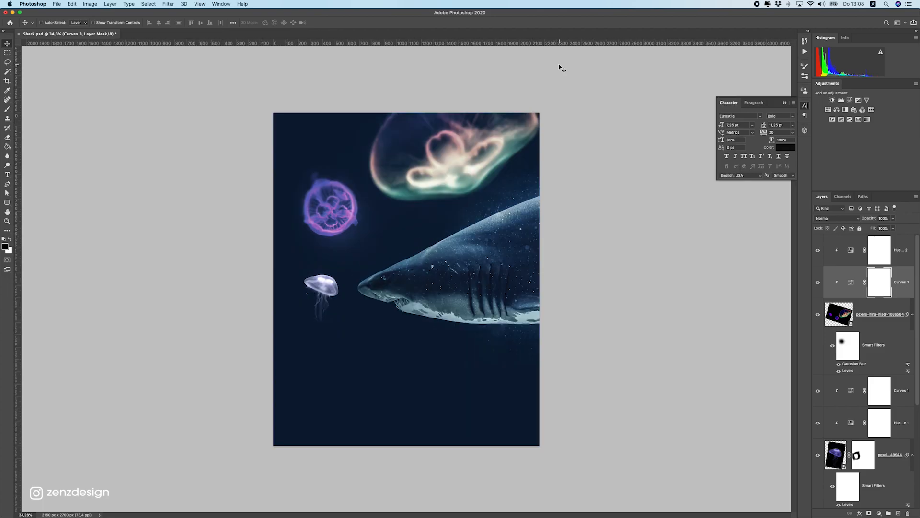
Step: Try a Saturation of -96 on the jellyfish photo's Hue/Saturation adjustment and return it to -64
scroll(345, 211, "up", 5)
scroll(359, 224, "down", 5)
left_click(863, 242)
double_click(853, 249)
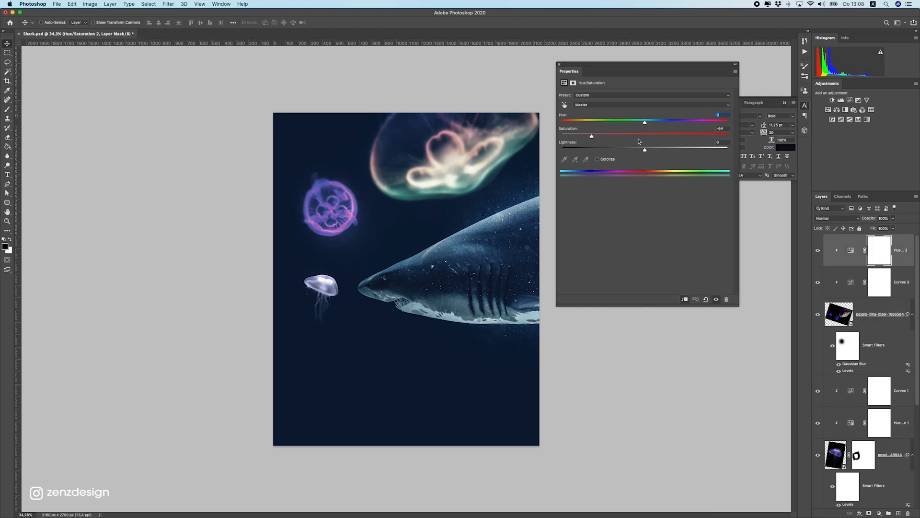
left_click(567, 136)
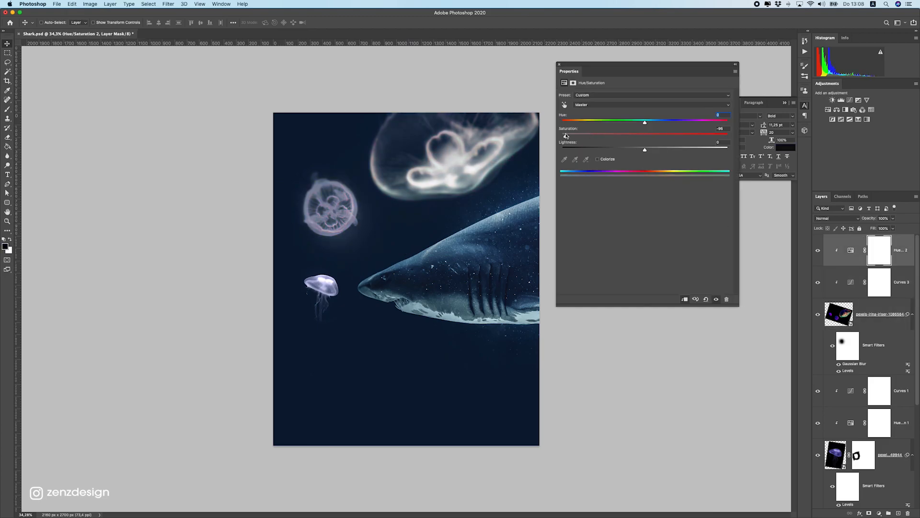
left_click(594, 132)
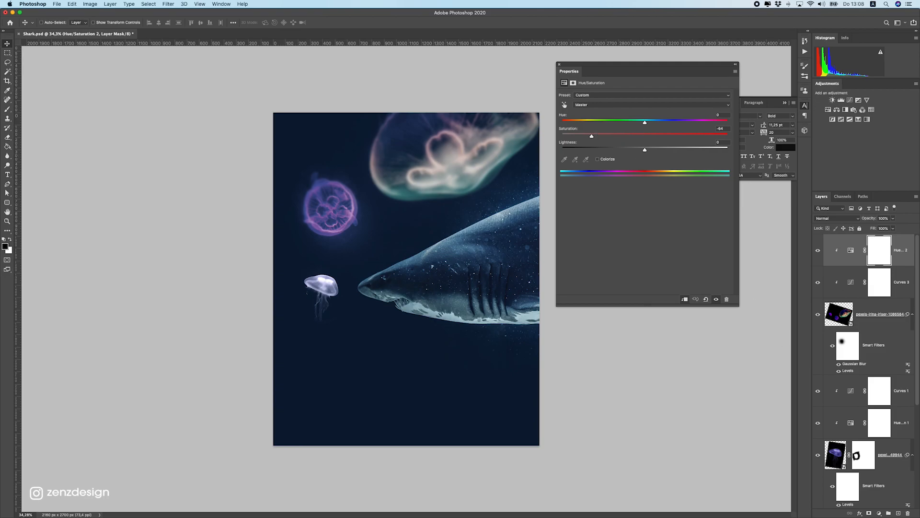
left_click(560, 65)
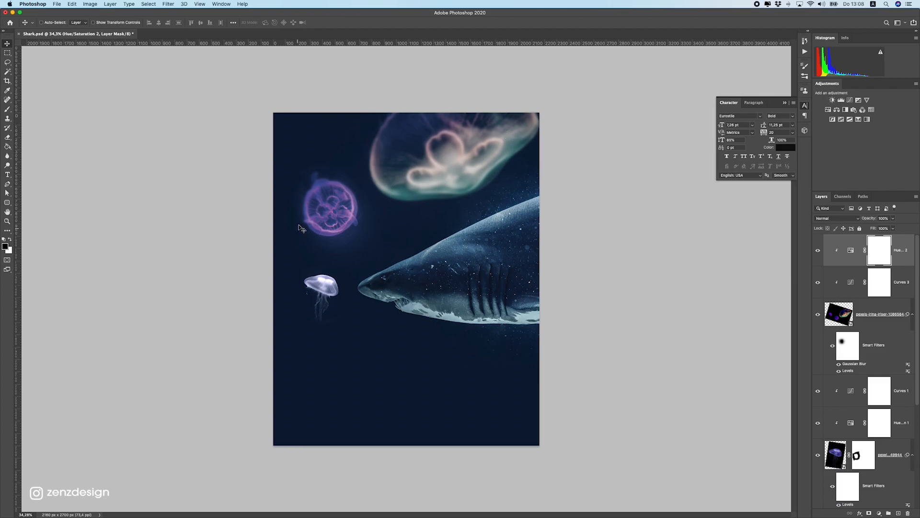
Step: Add a Hue/Saturation adjustment clipped to the jellyfish photo and paint its mask black over the large jellyfish
left_click(880, 512)
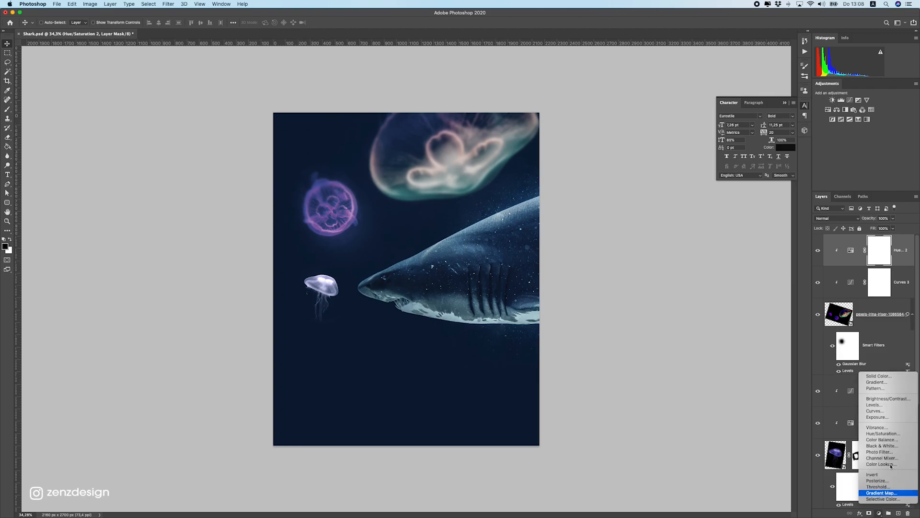
left_click(884, 433)
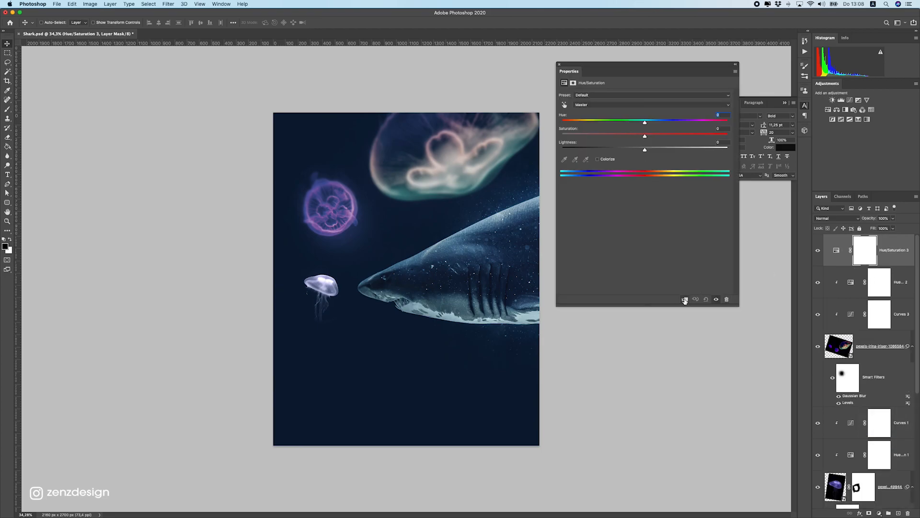
left_click(685, 300)
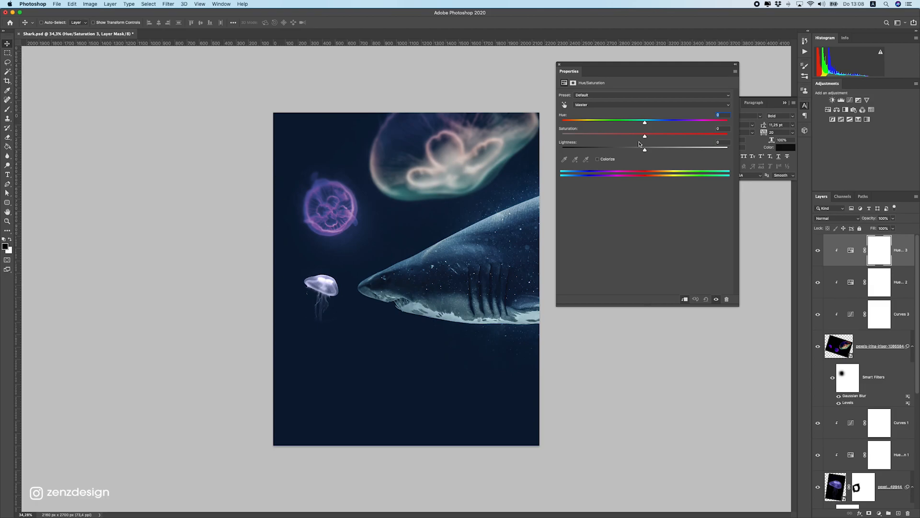
left_click(7, 109)
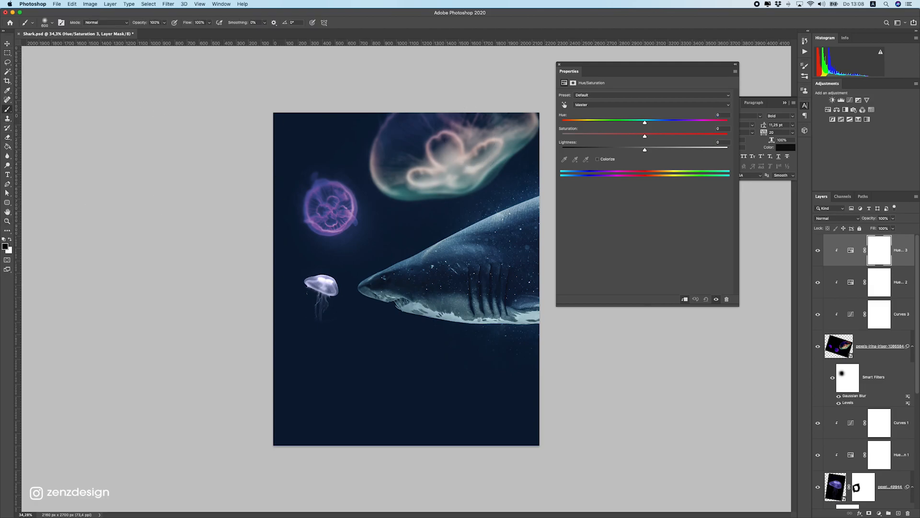
left_click(876, 251)
mouse_move(442, 142)
left_mouse_down()
mouse_move(447, 167)
mouse_move(532, 114)
mouse_move(431, 174)
mouse_move(410, 165)
mouse_move(395, 173)
mouse_move(406, 175)
mouse_move(480, 146)
mouse_move(491, 122)
mouse_move(393, 116)
mouse_move(603, 114)
mouse_move(642, 134)
left_mouse_up()
Step: Set the Saturation of the new masked Hue/Saturation adjustment to -47 to mute the purple jellyfish
left_click(848, 253)
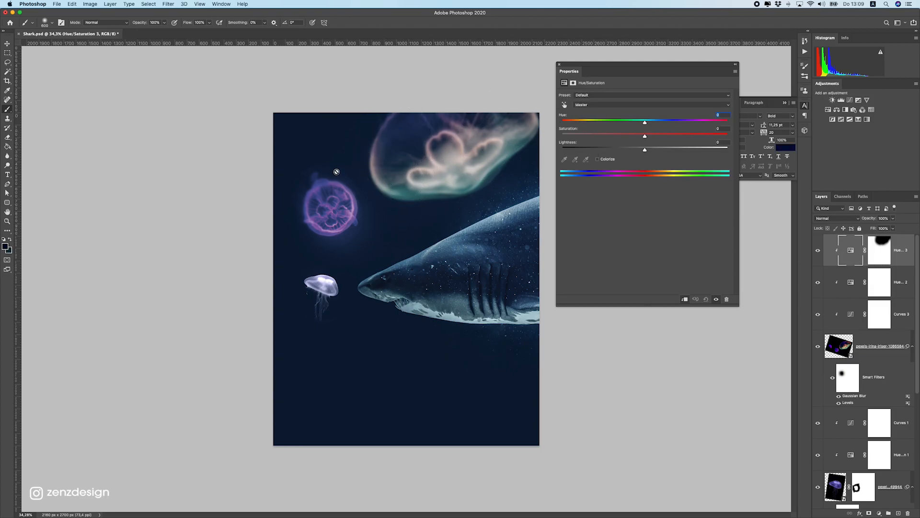
mouse_move(643, 135)
left_mouse_down()
mouse_move(621, 135)
mouse_move(662, 136)
mouse_move(628, 135)
mouse_move(651, 135)
left_mouse_up()
left_click_drag(722, 135, 604, 136)
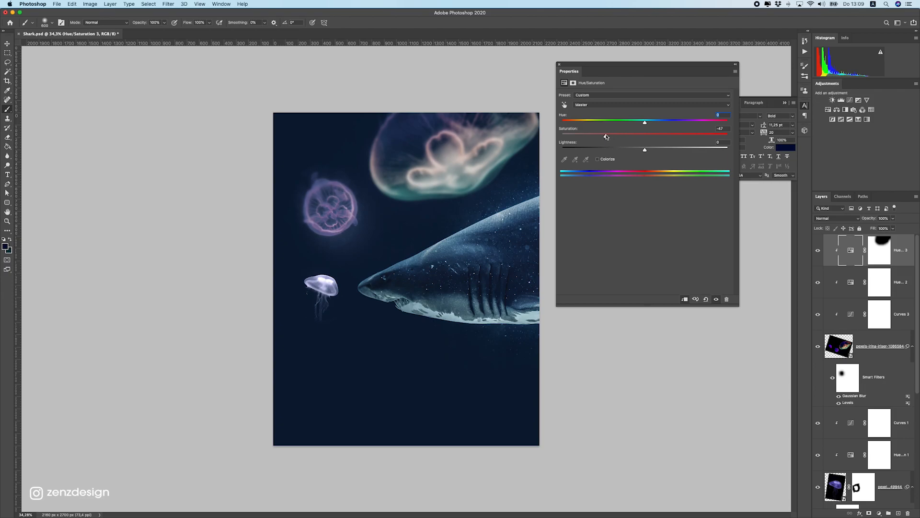
scroll(395, 237, "down", 5)
scroll(403, 225, "up", 7)
scroll(368, 159, "down", 2)
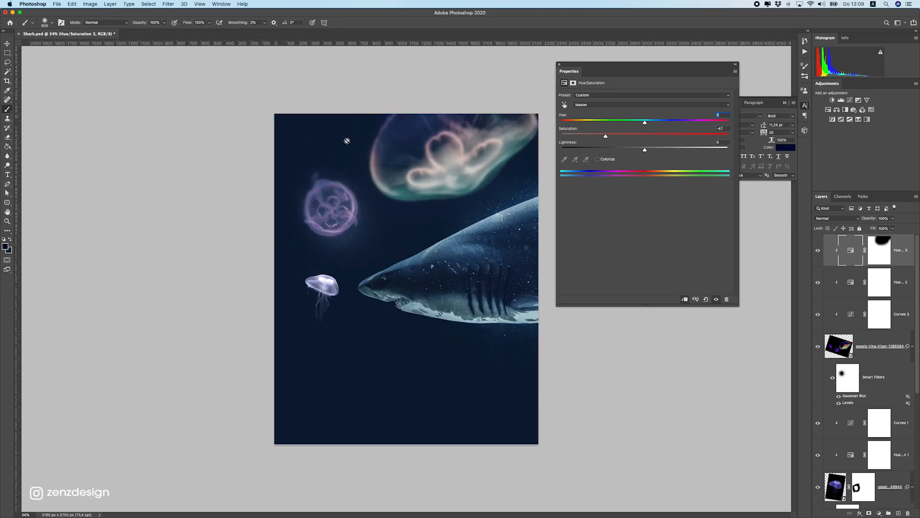
left_click(8, 44)
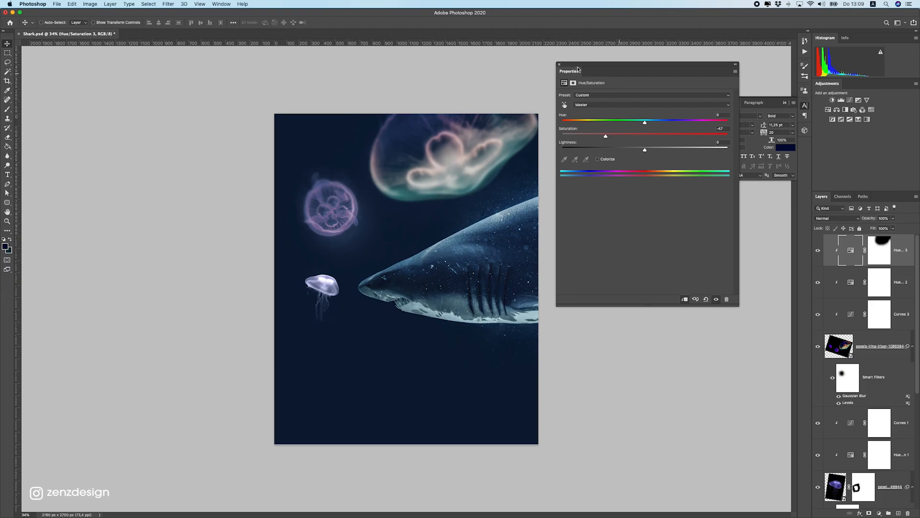
left_click(559, 66)
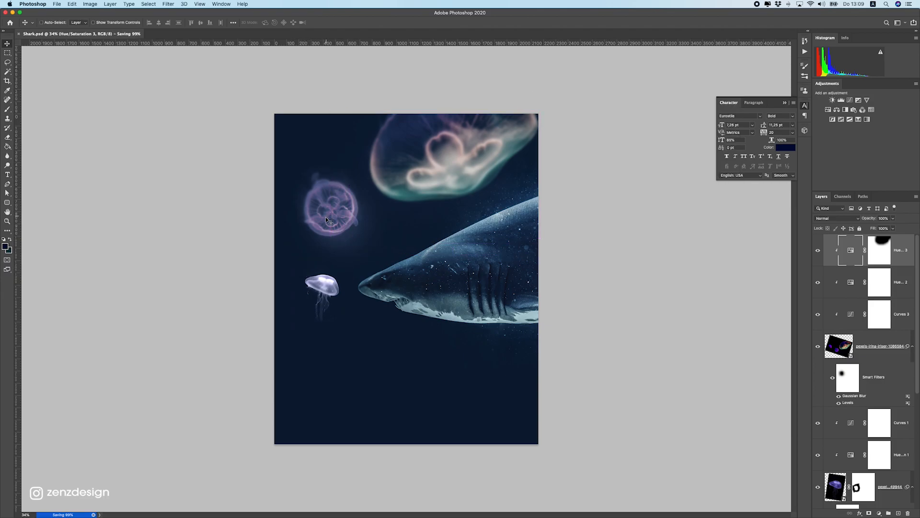
Step: Switch to Finder and place the hammerhead shark photo from the Images folder into the Shark.psd composition
key("super+Tab")
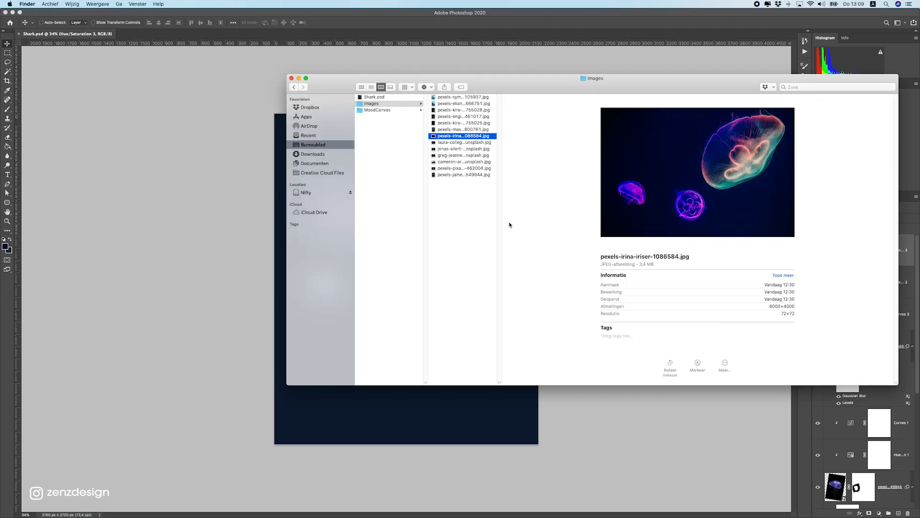
left_click(493, 149)
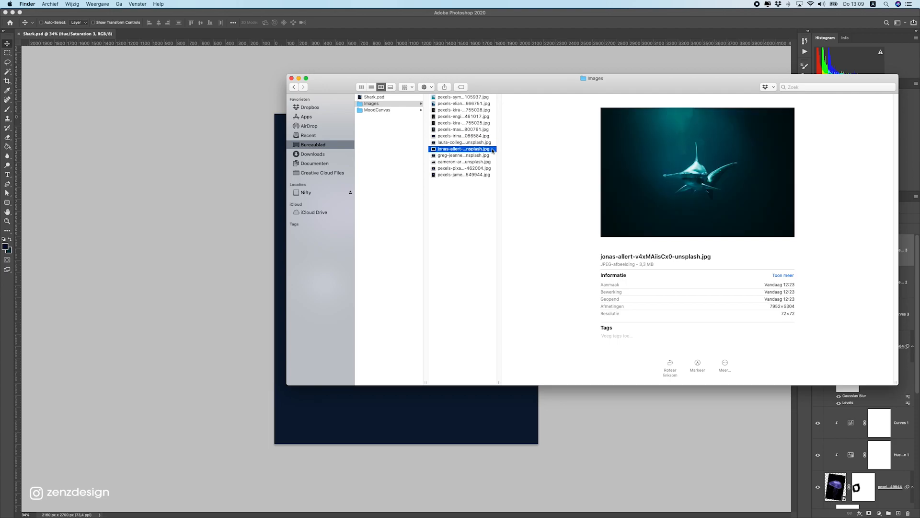
left_click(402, 405)
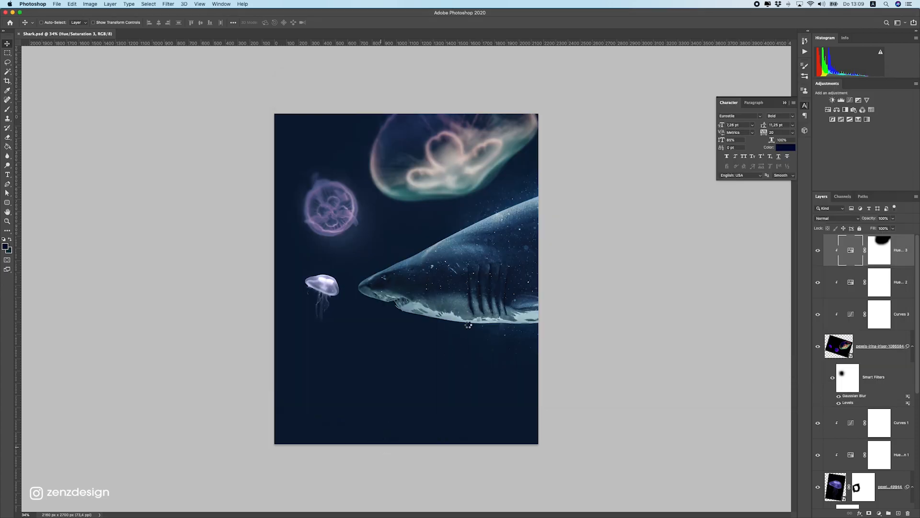
left_click_drag(465, 325, 465, 324)
key("Return")
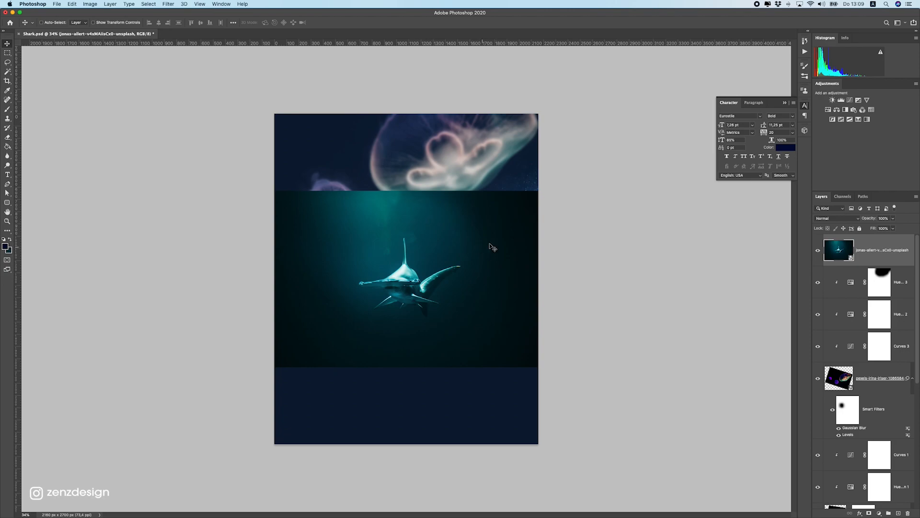
Step: Set the hammerhead photo's blend mode to Screen, then move it below the large shark and scale it up to about 28%
left_click(828, 221)
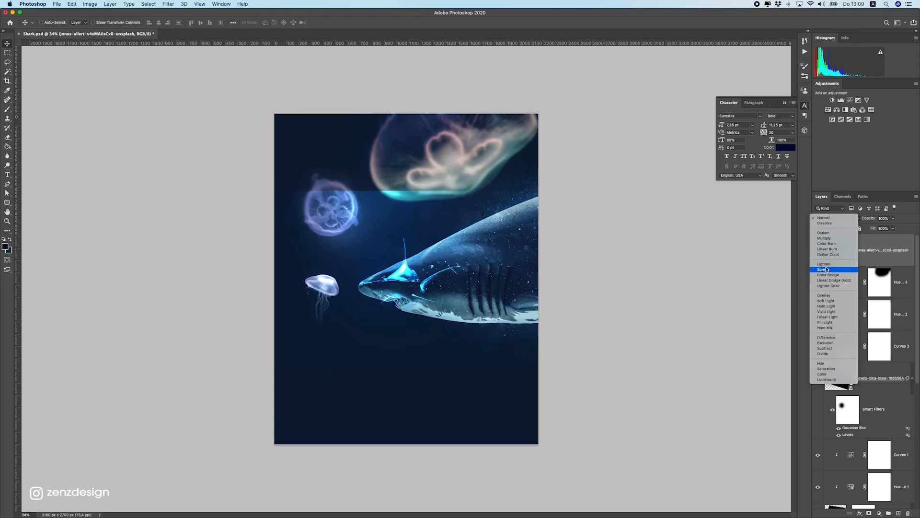
left_click_drag(492, 221, 466, 294)
key("ctrl+t")
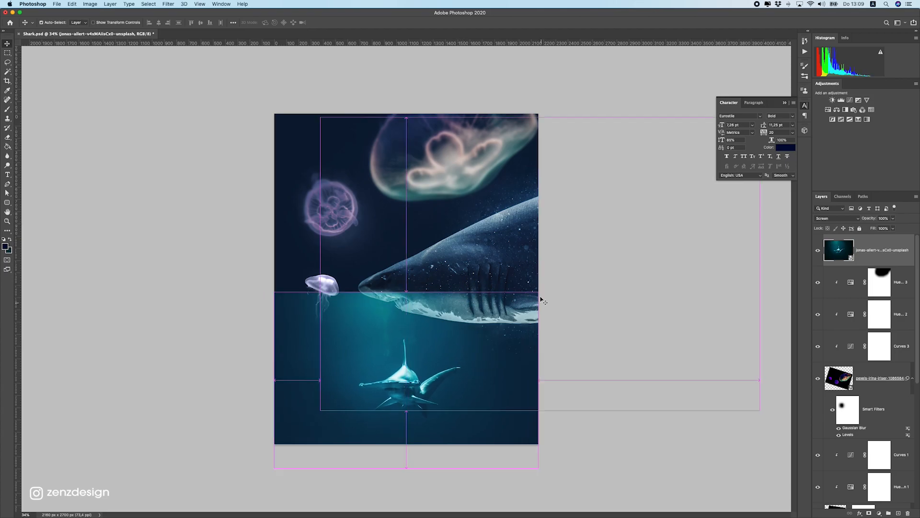
mouse_move(539, 291)
left_mouse_down()
mouse_move(529, 293)
mouse_move(551, 279)
left_mouse_up()
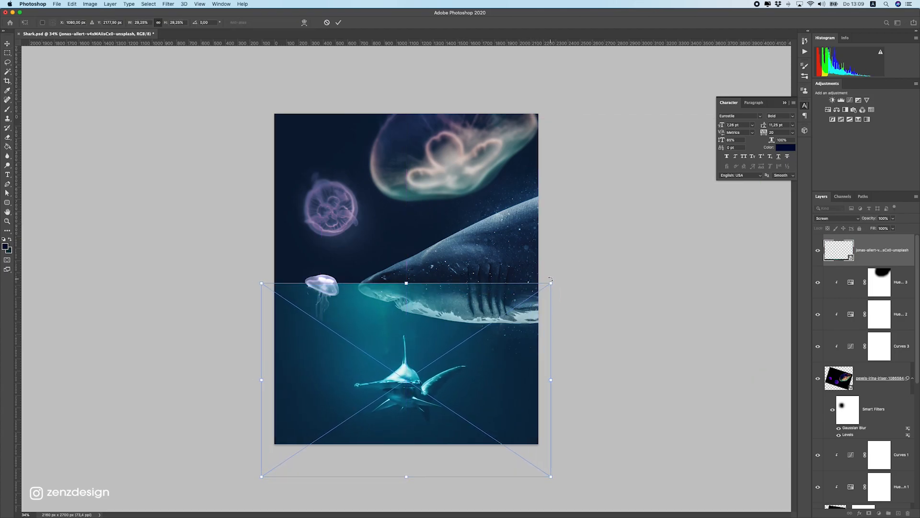
key("Return")
left_click_drag(456, 363, 457, 363)
Step: Apply Levels to the hammerhead photo, sampling the black point from the bright teal water above the hammerhead
key("super+l")
left_click(504, 205)
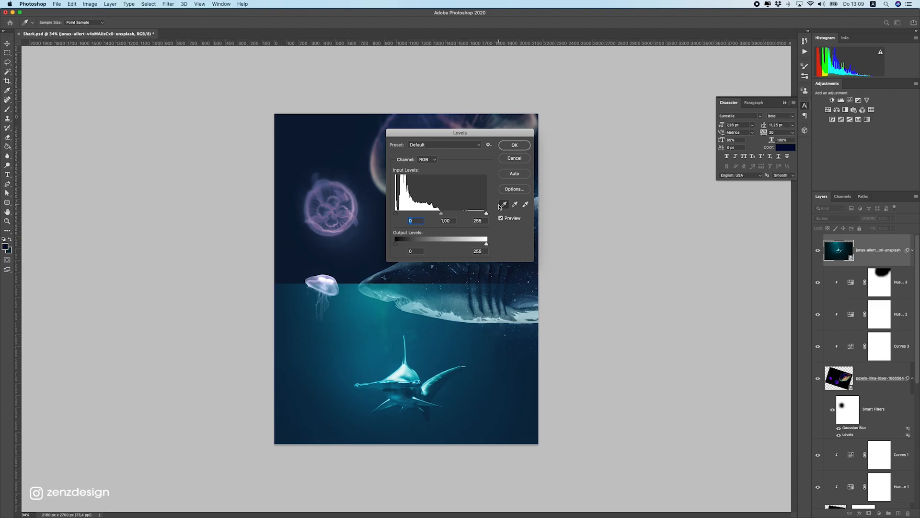
left_click(407, 290)
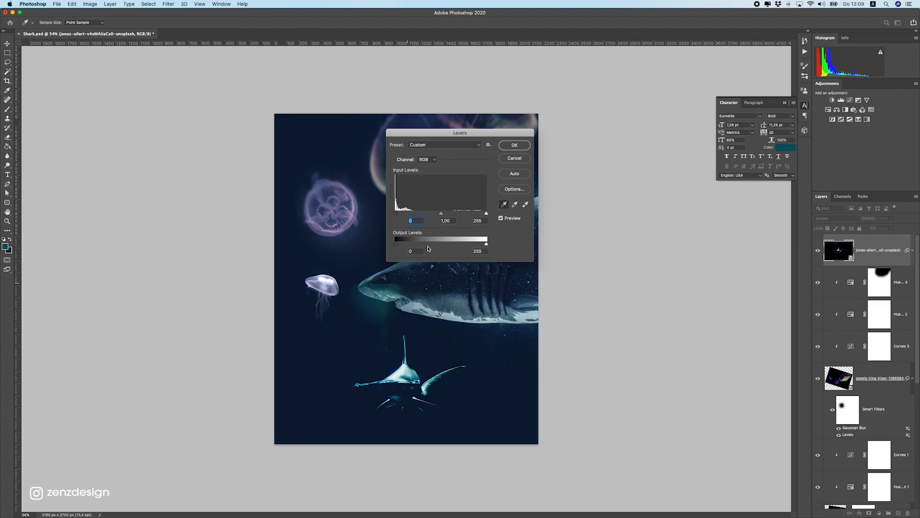
left_click(507, 146)
Step: Add a layer mask to the hammerhead photo and brush away the leftover teal glow around the large shark's mouth
left_click(8, 109)
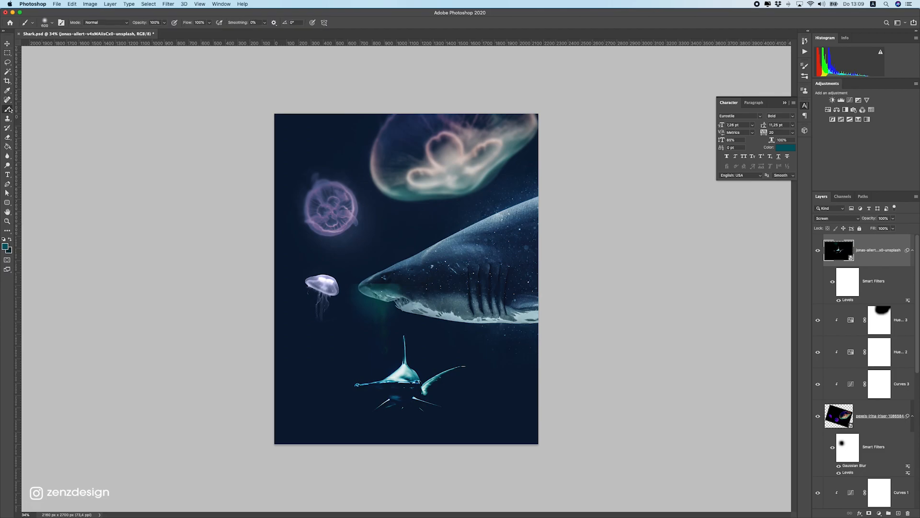
left_click(869, 513)
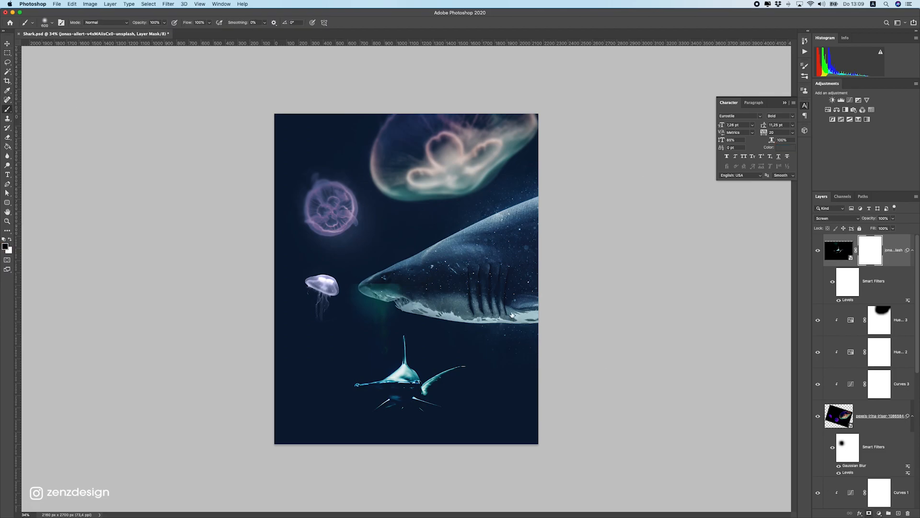
mouse_move(370, 267)
left_mouse_down()
mouse_move(394, 261)
mouse_move(357, 329)
left_mouse_up()
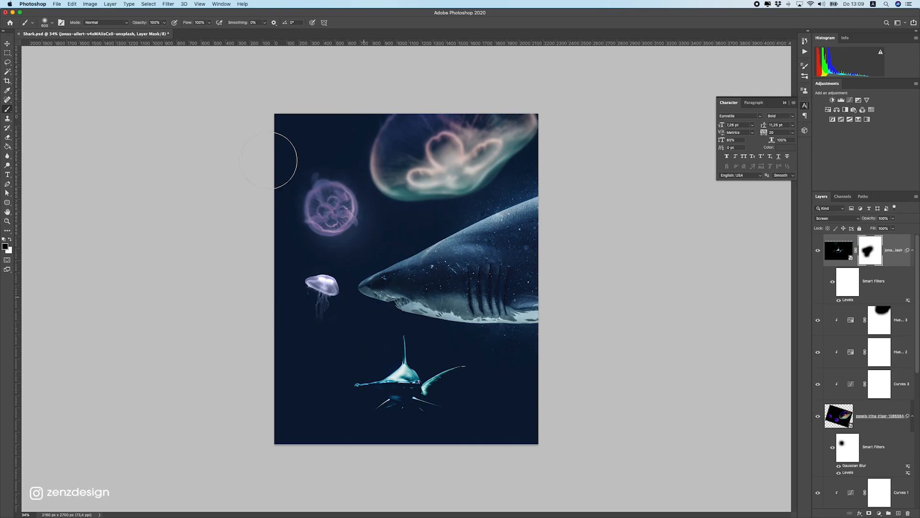
Step: Scale the hammerhead photo down and move it slightly upward beneath the large shark
left_click(7, 43)
key("super+t")
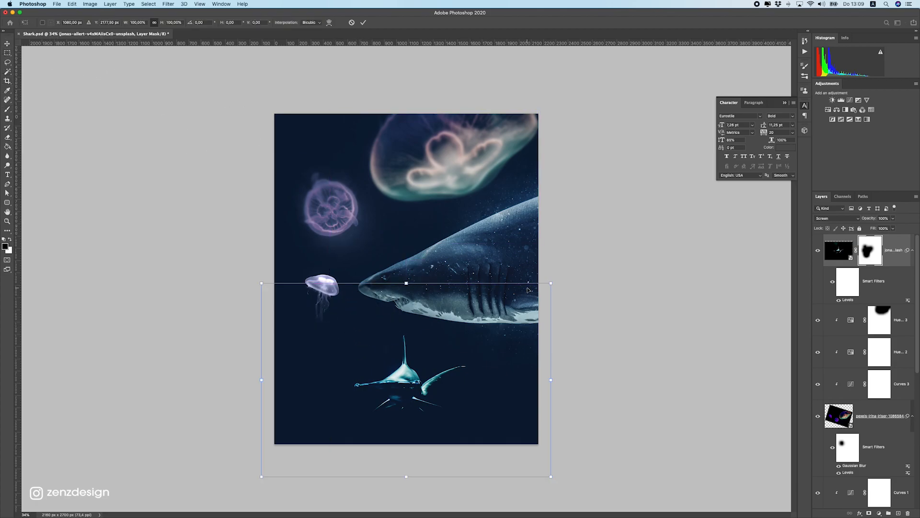
left_click_drag(550, 283, 522, 303)
left_click_drag(418, 379, 422, 357)
key("Return")
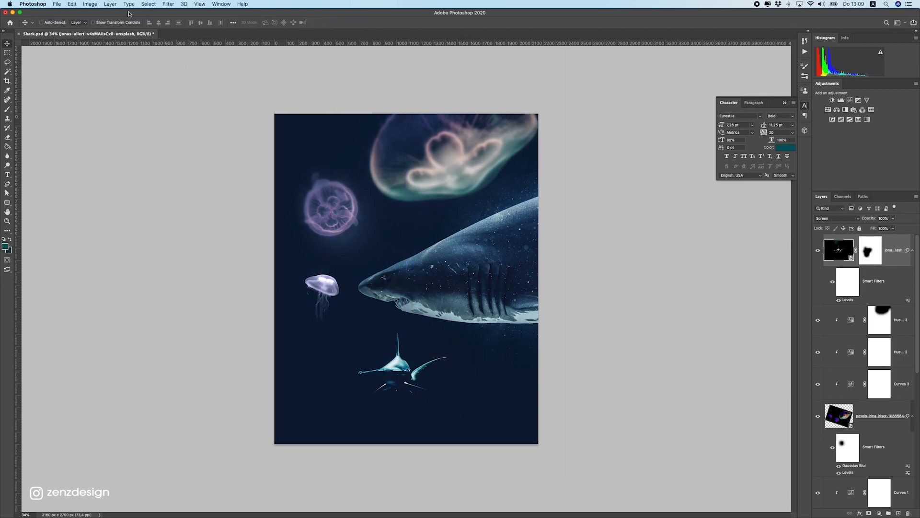
Step: Nudge the hammerhead slightly to the right and apply a Lens Blur with Radius 13 to its rasterized layer
left_click(184, 4)
left_click(168, 4)
right_click(892, 264)
left_click(475, 273)
right_click(887, 244)
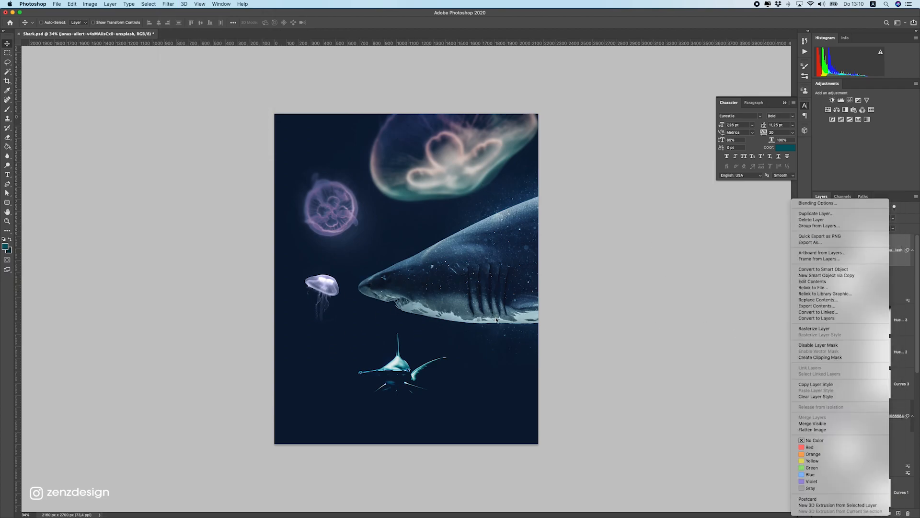
left_click_drag(403, 391, 411, 391)
left_click(168, 4)
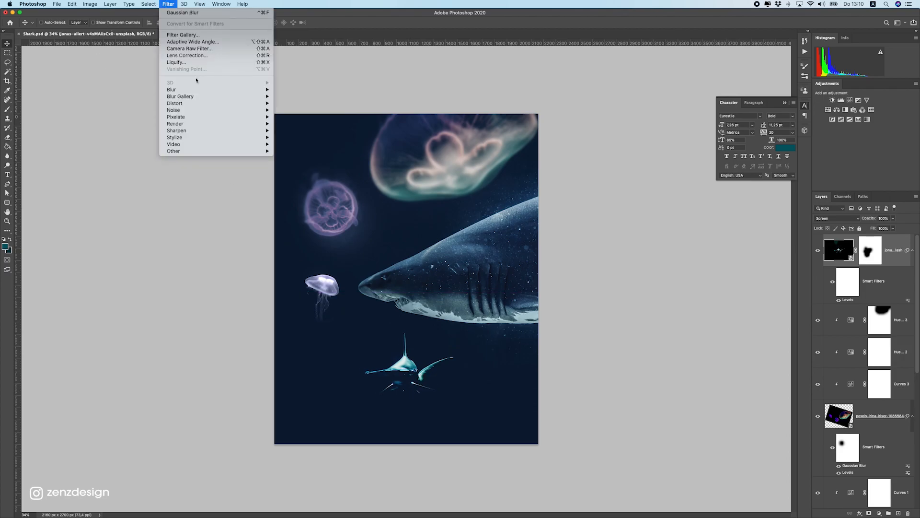
mouse_move(239, 90)
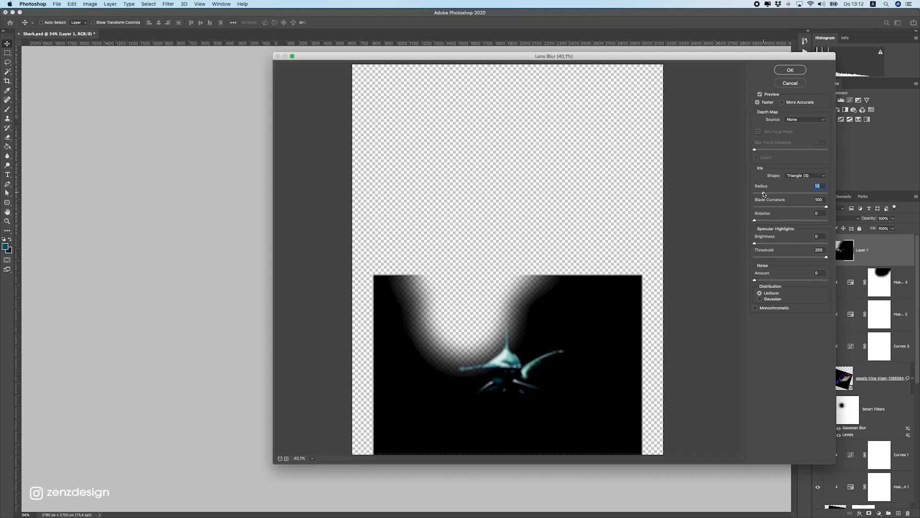
left_click_drag(765, 193, 766, 195)
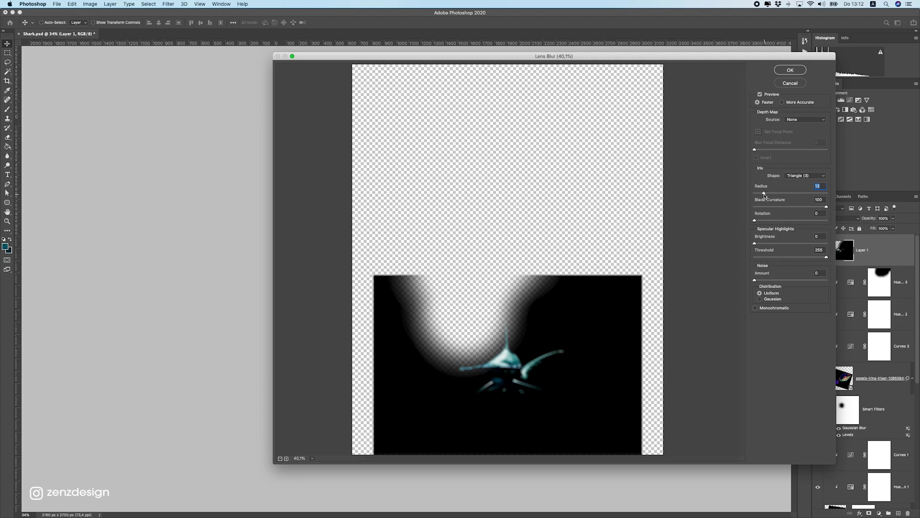
left_click(791, 70)
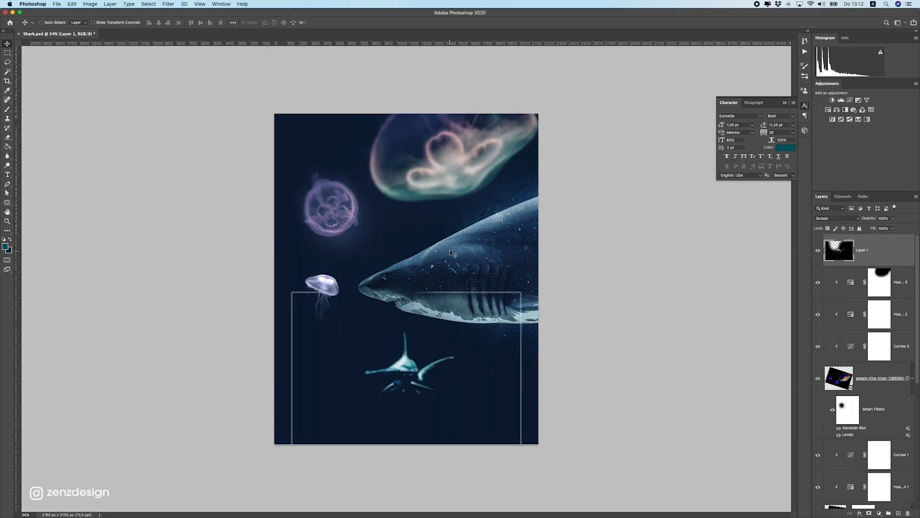
Step: Erase the light rectangular outline left along the edges of the blurred hammerhead layer
left_click(8, 138)
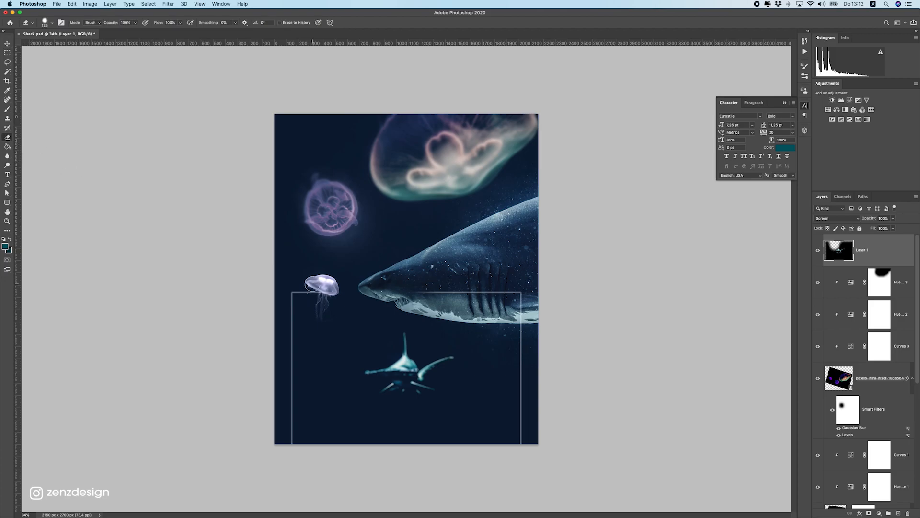
left_click_drag(293, 292, 484, 292)
left_click_drag(292, 444, 290, 312)
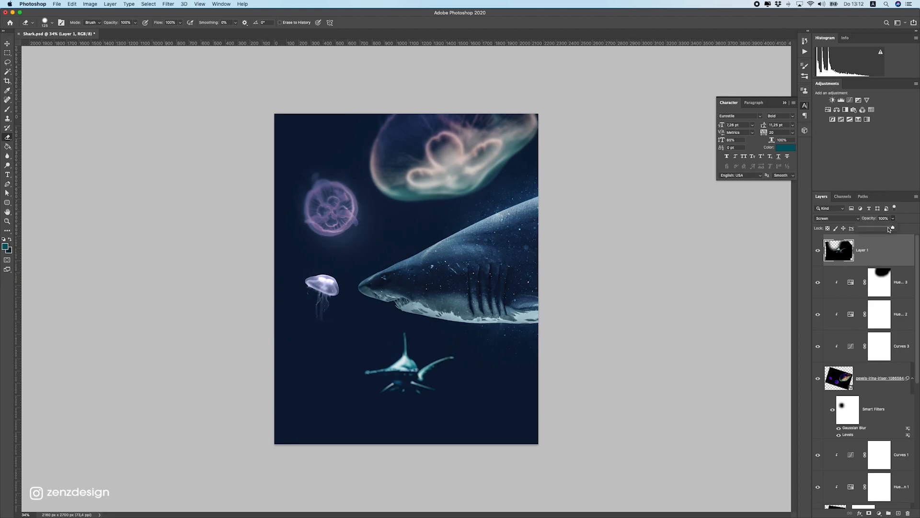
Step: Lower the hammerhead layer's opacity and convert the layer to a smart object
left_click_drag(880, 231, 885, 229)
left_click(7, 45)
right_click(885, 248)
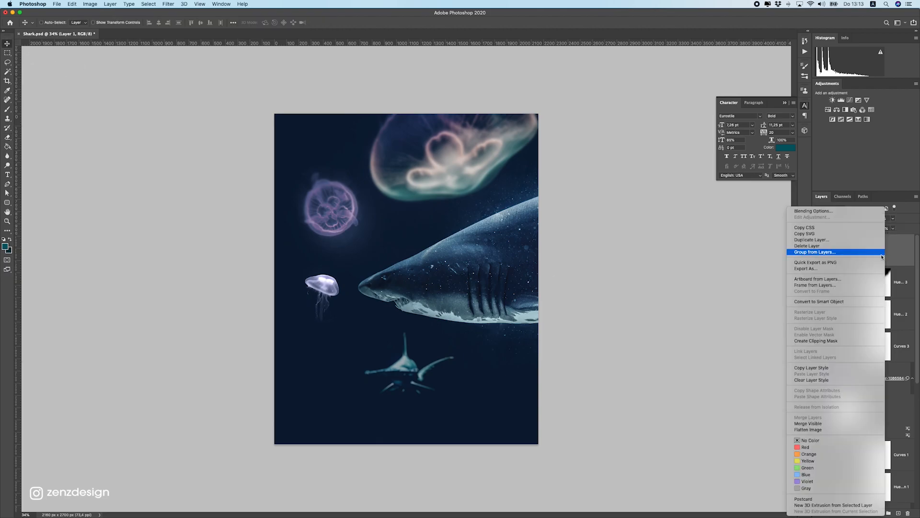
left_click(837, 301)
Step: Scale the hammerhead down further and move it to the lower-right area of the canvas, beneath the large shark's gills
left_click_drag(445, 341, 465, 364)
key("ctrl+t")
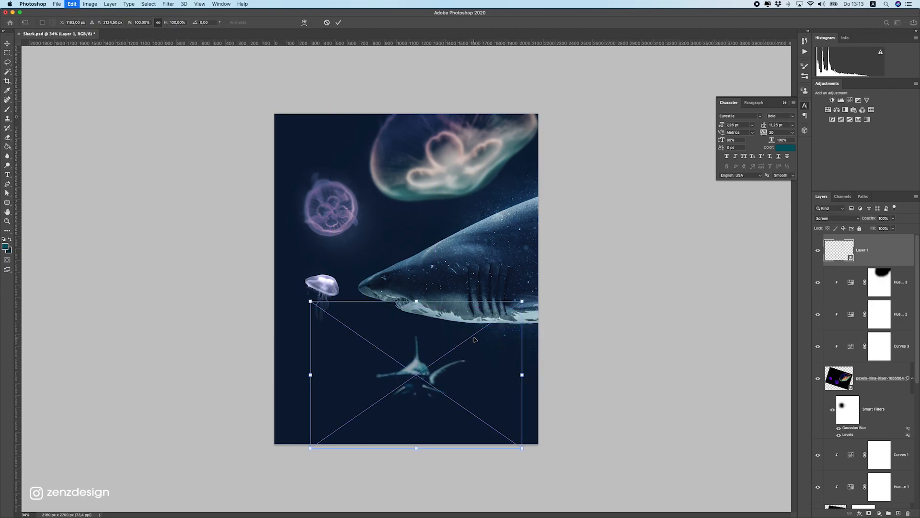
left_click_drag(537, 294, 493, 327)
key("Return")
left_click_drag(461, 378, 509, 386)
key("super+z")
scroll(403, 371, "down", 8)
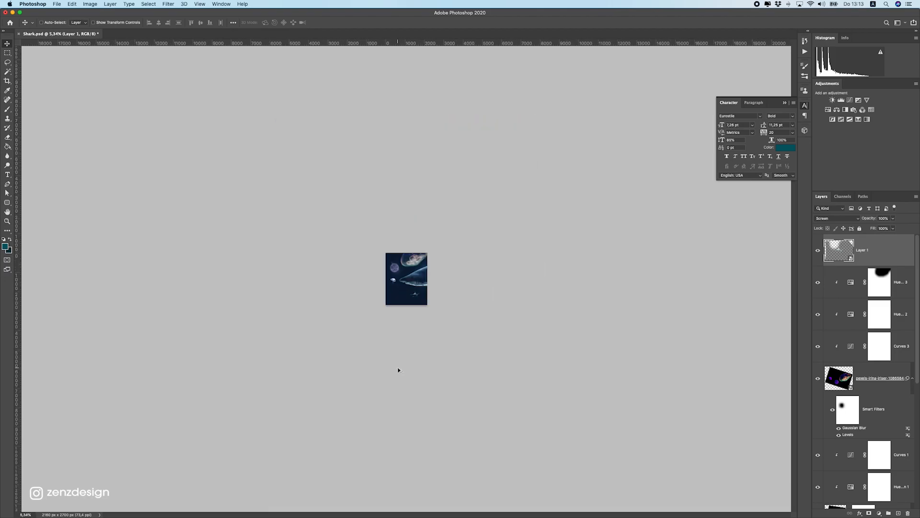
scroll(400, 357, "up", 8)
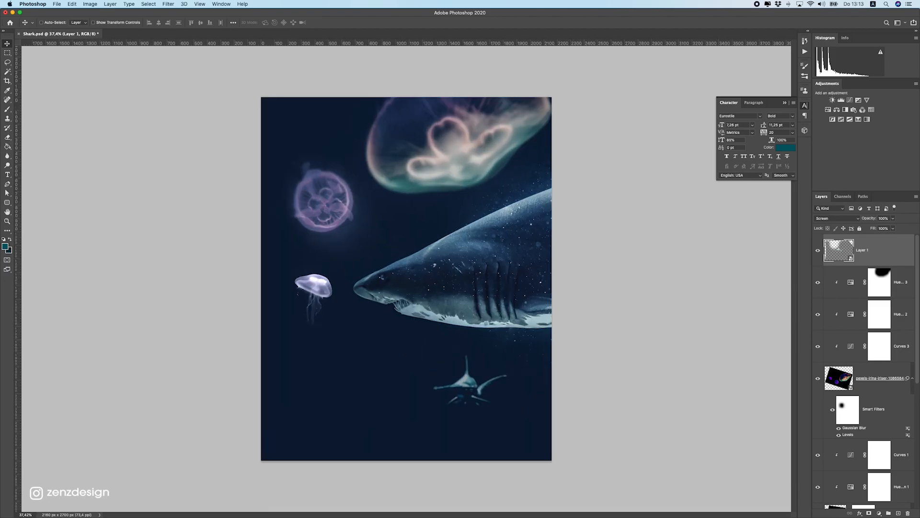
Step: Switch to Finder and preview the stock photos in the Images folder to find another sea creature for the composition
key("super+Tab")
left_click(460, 162)
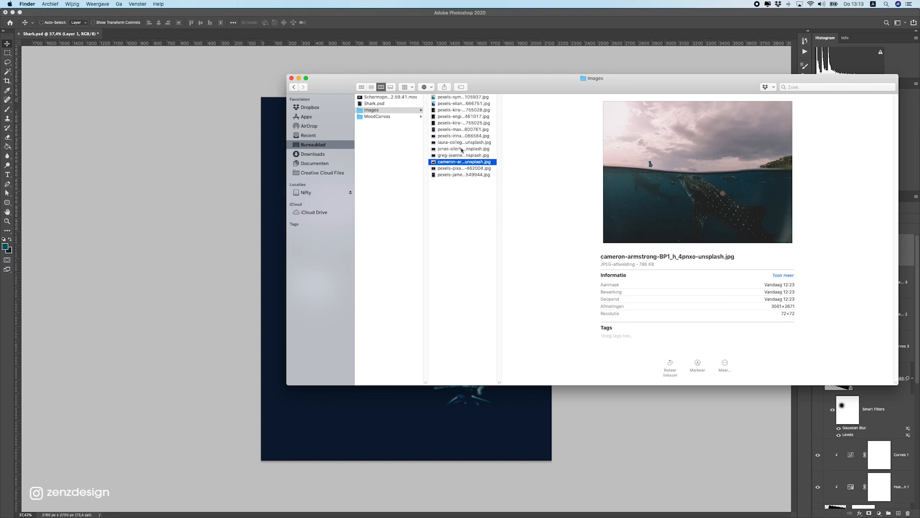
key("Up")
key("Down")
left_click_drag(512, 88, 546, 54)
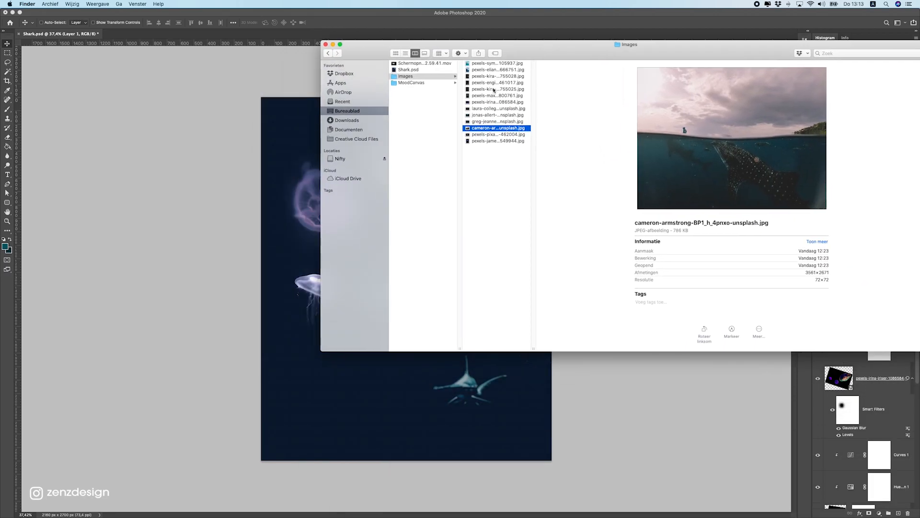
left_click(494, 90)
key("Up")
key("Down")
key("Up")
key("Up")
key("Up")
key("Up")
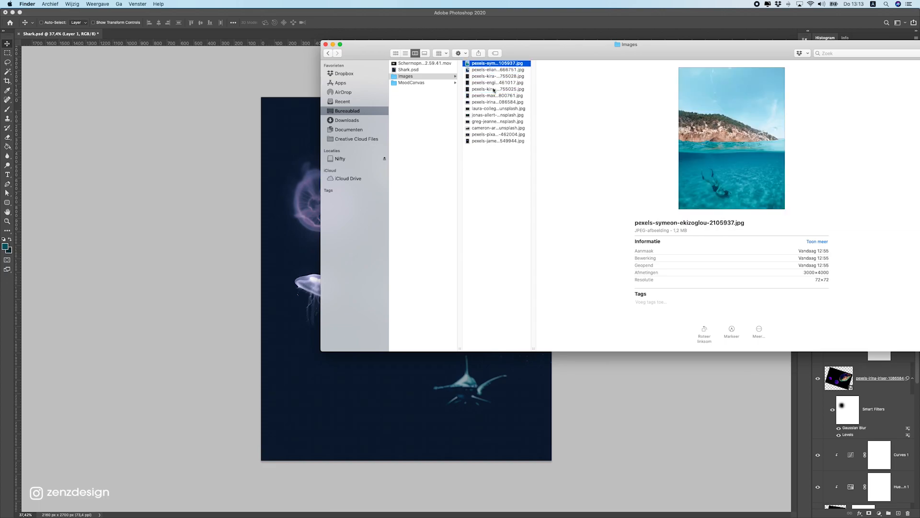
key("Down")
key("Down")
key("Down")
key("Down")
key("Down")
key("Down")
key("Down")
key("Down")
key("Down")
key("Down")
key("Down")
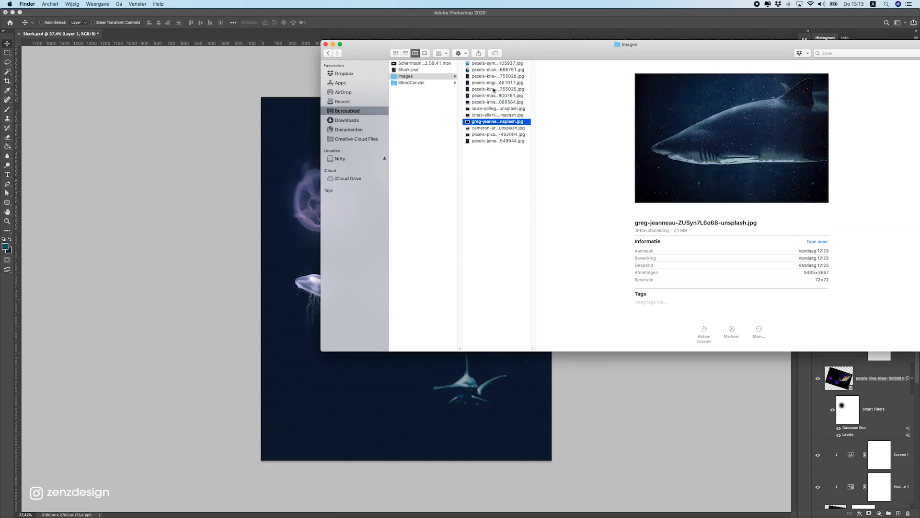
key("Down")
key("Up")
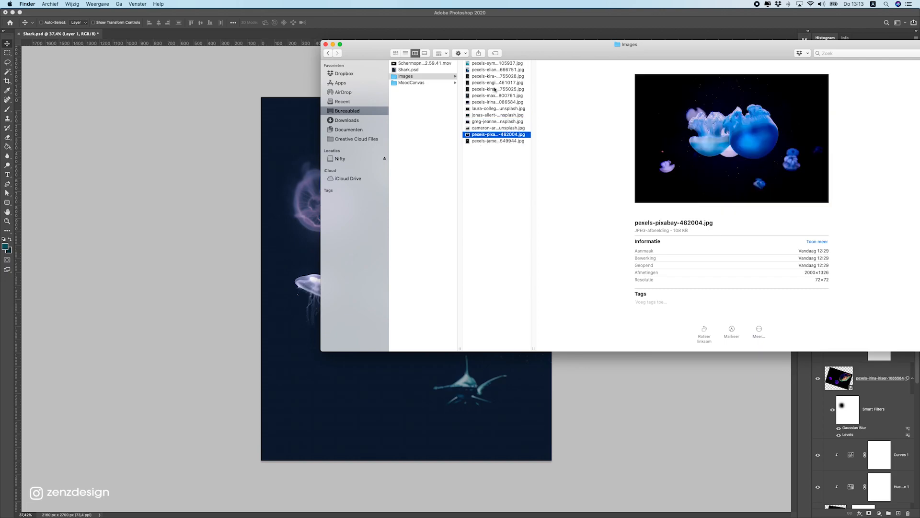
Step: Place the dolphin photo ending in 4755025 into the Shark.psd composition and set its blend mode to Screen
left_click(494, 90)
left_click_drag(495, 89, 294, 384)
key("Return")
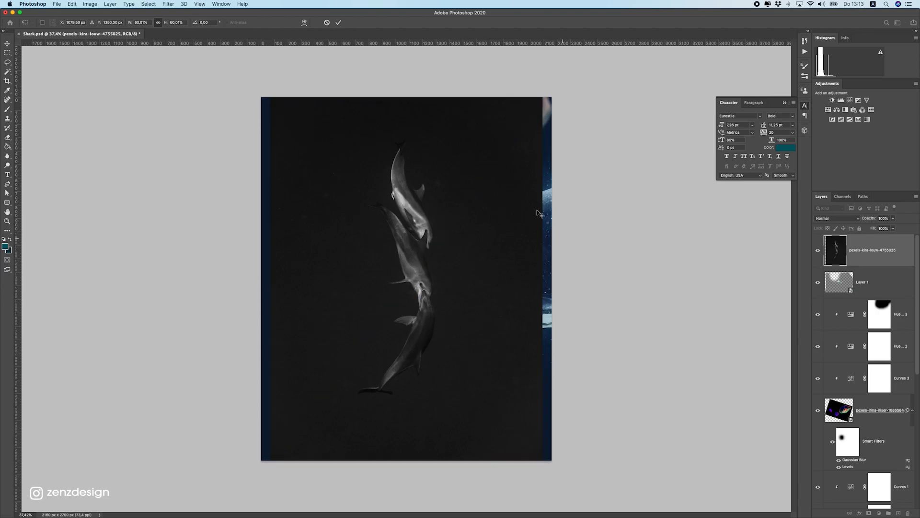
left_click(834, 219)
left_click(830, 269)
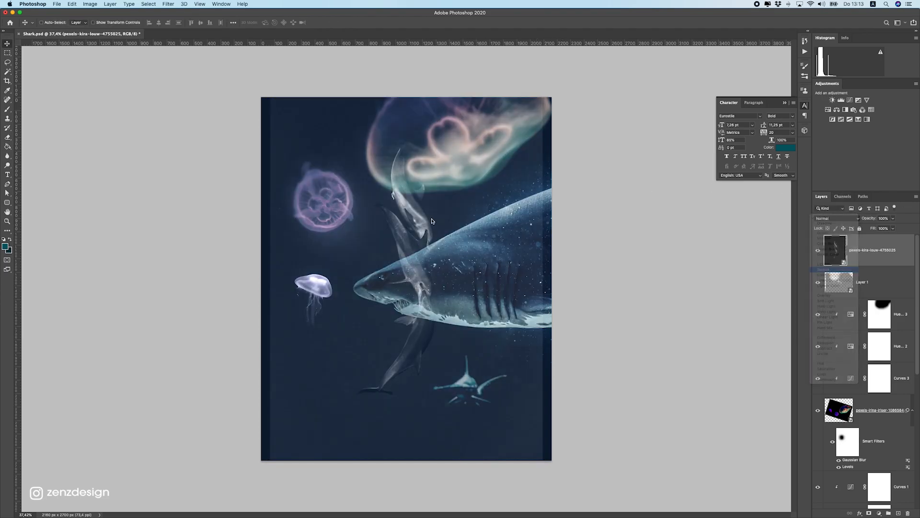
Step: Move the dolphins down and left, and apply Levels with their dark backdrop sampled as the black point
left_click_drag(430, 227, 381, 282)
key("super+l")
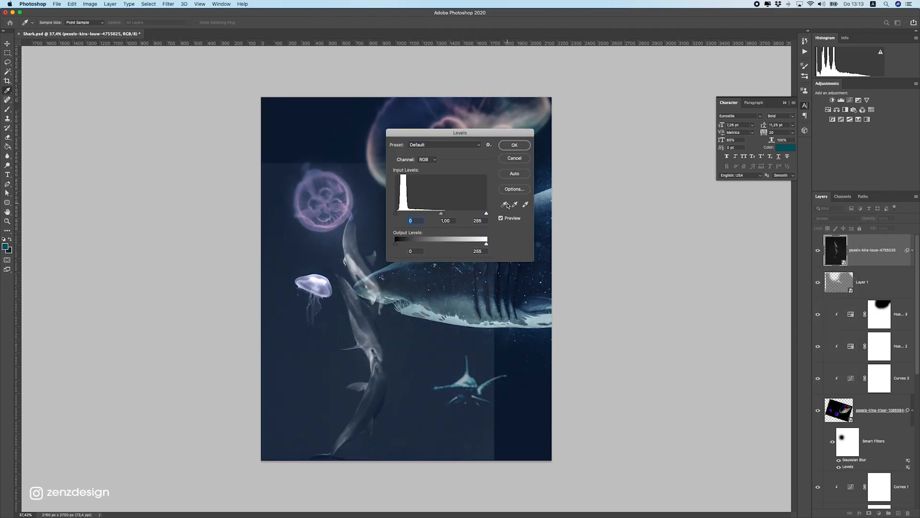
left_click(428, 386)
key("Return")
Step: Scale the dolphins to about 28%, rotate them to about -85° so they swim horizontally, and place them in the canvas's lower-left area
key("super+t")
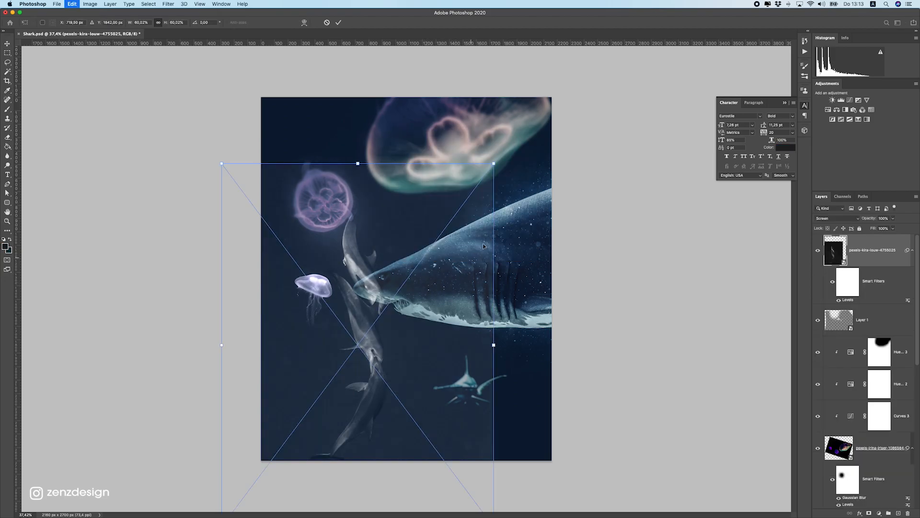
left_click_drag(496, 161, 420, 250)
left_click_drag(503, 269, 500, 216)
left_click_drag(423, 370, 422, 368)
left_click_drag(479, 366, 418, 196)
left_click_drag(358, 374, 334, 417)
left_click_drag(440, 372, 408, 390)
key("Return")
Step: Enlarge the dolphins slightly and move them toward the lower middle of the canvas
key("super+t")
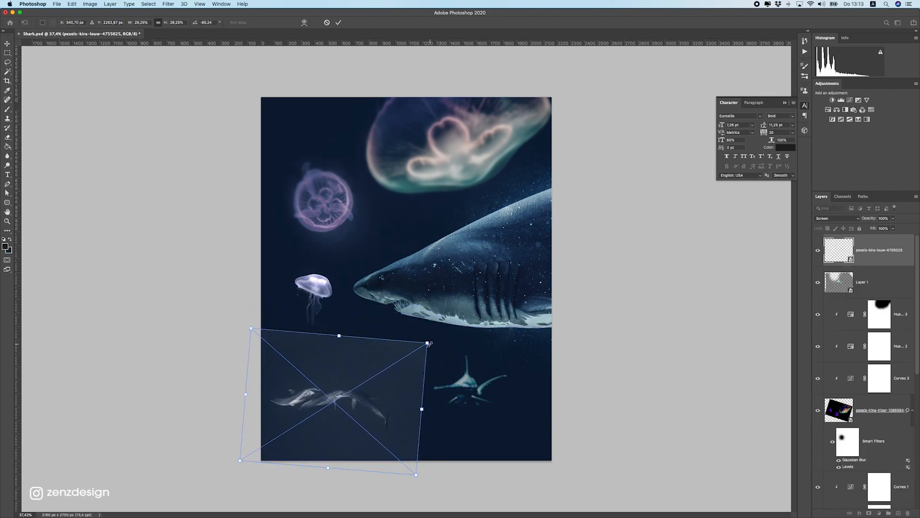
left_click_drag(428, 343, 444, 333)
key("Return")
left_click_drag(374, 359, 391, 406)
Step: Move the hammerhead slightly to the right, clear of the dolphins
mouse_move(473, 391)
left_mouse_down()
mouse_move(513, 375)
mouse_move(479, 389)
left_mouse_up()
left_click(867, 314)
left_click_drag(559, 351, 582, 343)
key("super+t")
key("Return")
Step: Enlarge the dolphins to span most of the canvas's lower part and shift them left, away from the hammerhead
mouse_move(372, 406)
left_mouse_down()
mouse_move(345, 393)
mouse_move(367, 391)
left_mouse_up()
key("super+t")
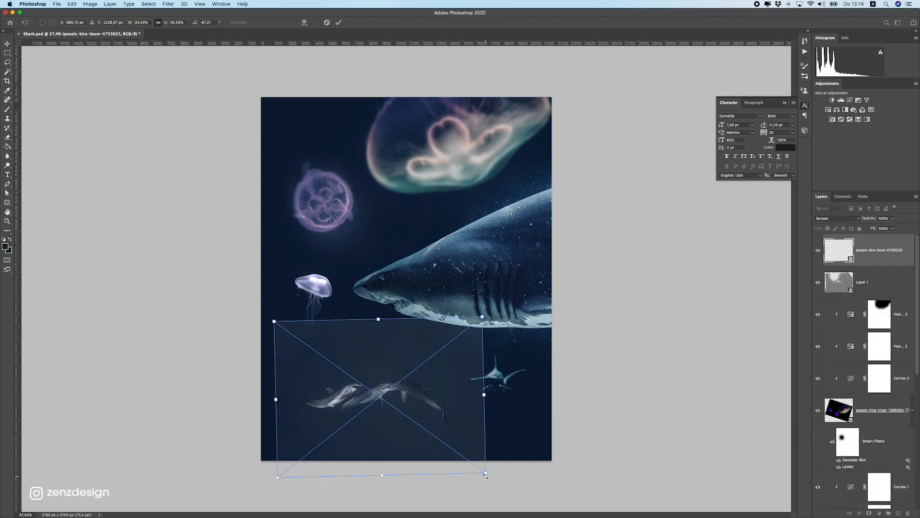
left_click_drag(486, 473, 537, 504)
left_click_drag(531, 350, 527, 348)
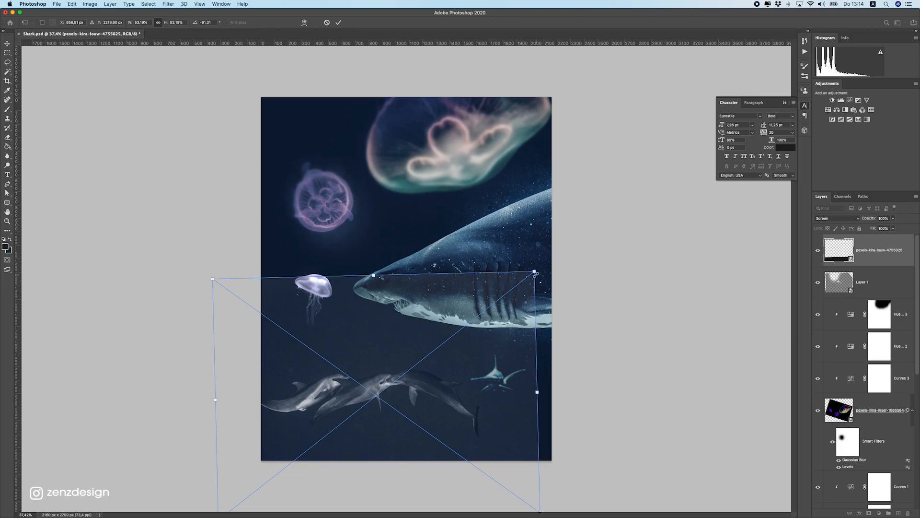
left_click_drag(535, 272, 532, 284)
key("Return")
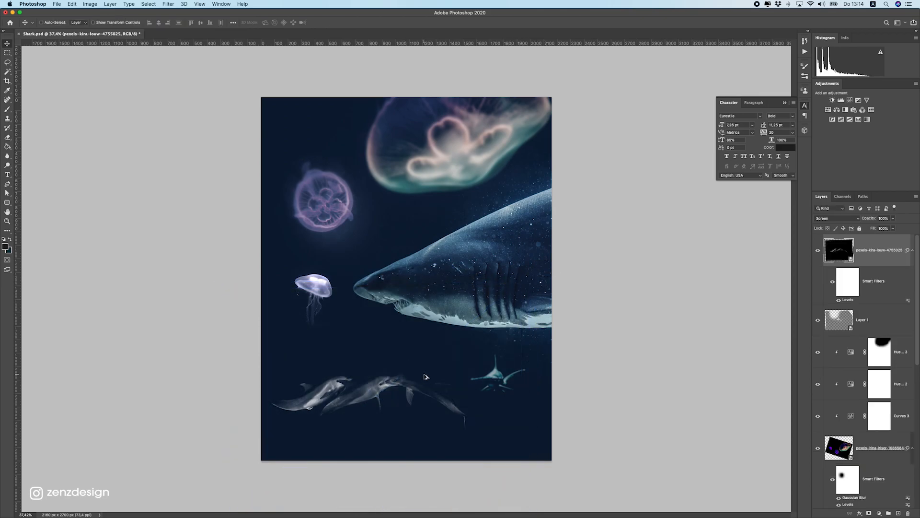
scroll(425, 377, "up", 2)
left_click_drag(422, 407, 409, 407)
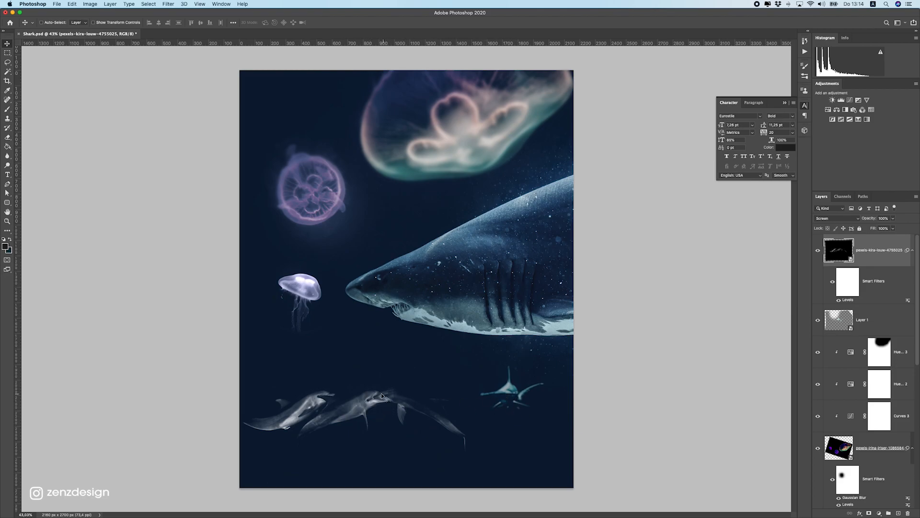
Step: Rasterize the dolphin layer and apply a Lens Blur to it
right_click(885, 251)
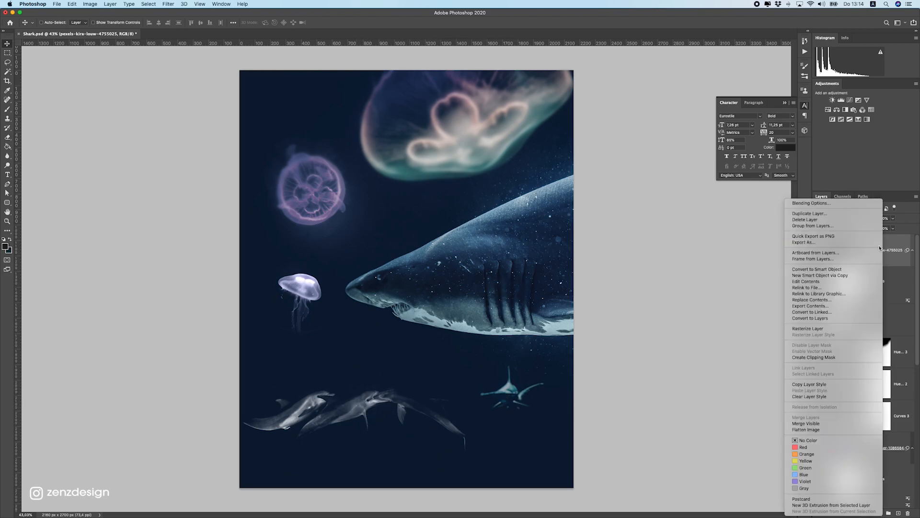
left_click(815, 329)
left_click(200, 3)
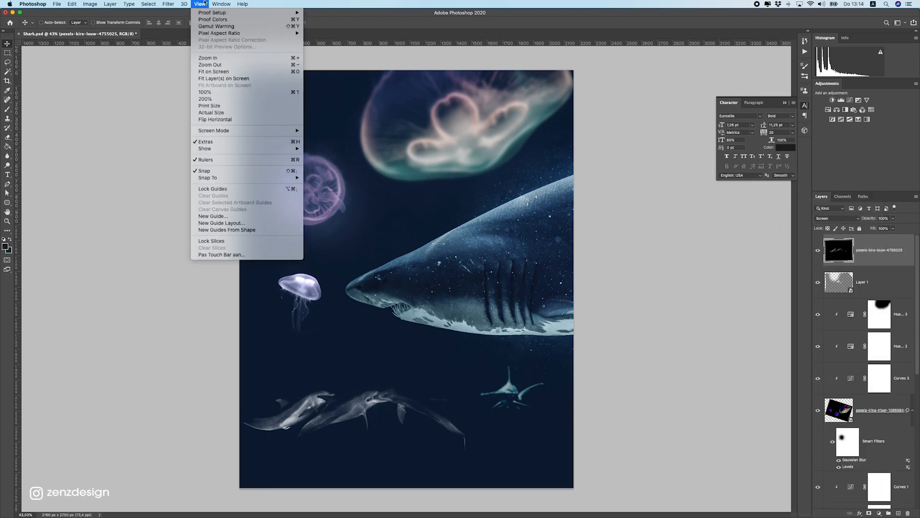
mouse_move(168, 4)
mouse_move(216, 90)
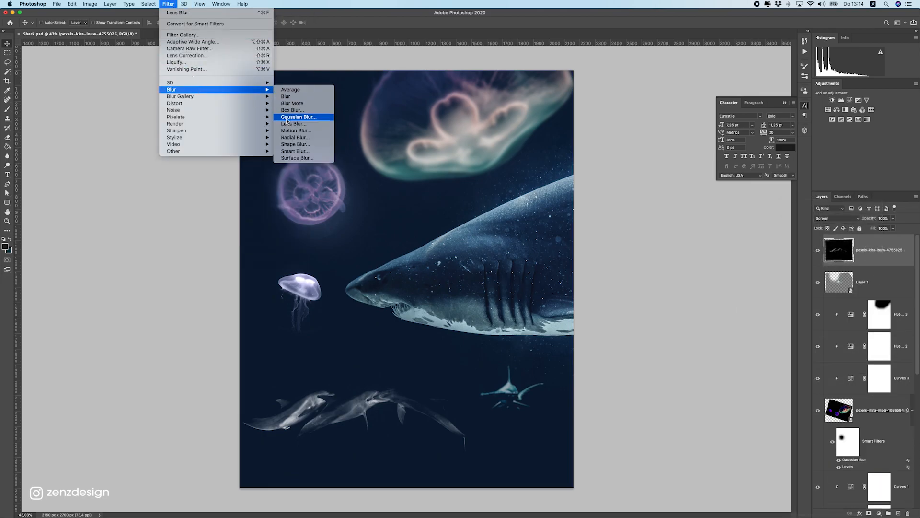
left_click(293, 124)
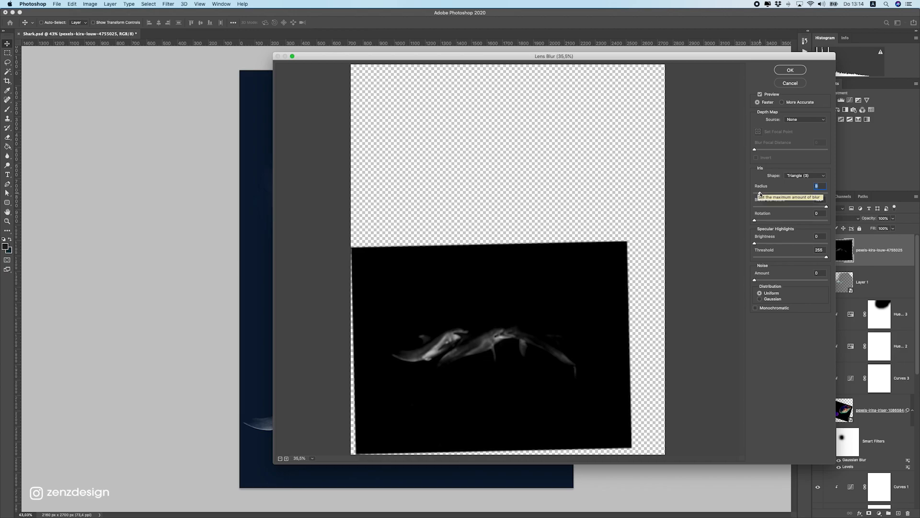
left_click(790, 70)
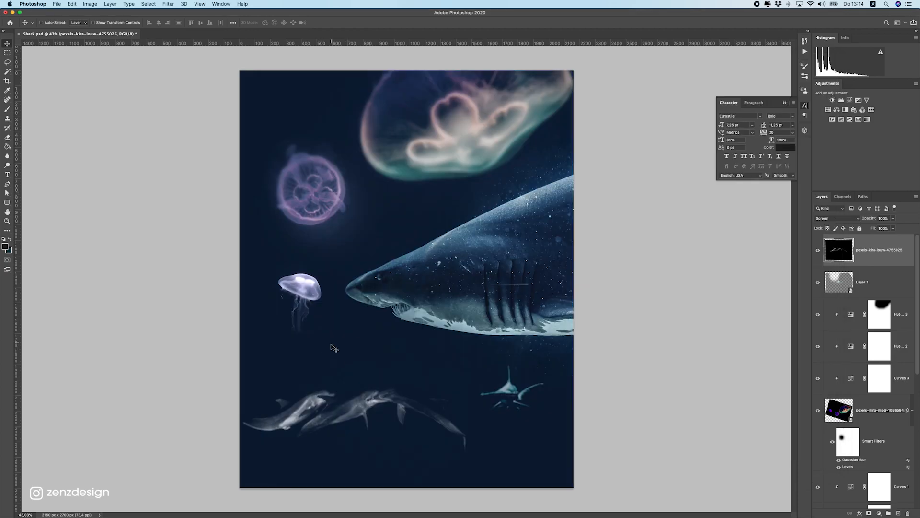
Step: Transform the blurred dolphins slightly and move them up and toward the canvas's left edge
left_click_drag(454, 398, 477, 379)
key("super+t")
left_click_drag(538, 277, 524, 256)
key("Return")
key("super+t")
key("Return")
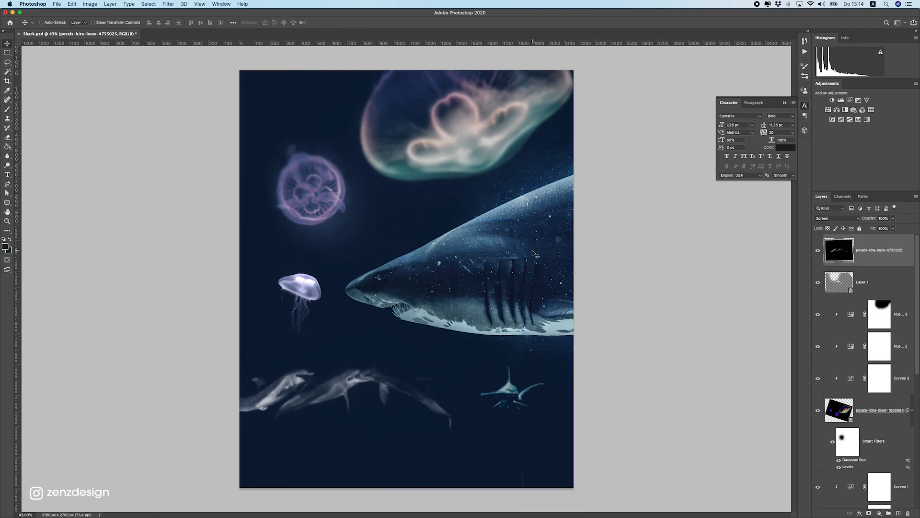
Step: Scale the hammerhead down, and move the dolphins beneath it to the canvas's lower-right corner
left_click(545, 399)
key("super+t")
left_click_drag(581, 441, 557, 423)
key("Return")
left_click_drag(533, 393, 540, 394)
left_click_drag(390, 386, 514, 377)
key("super+z")
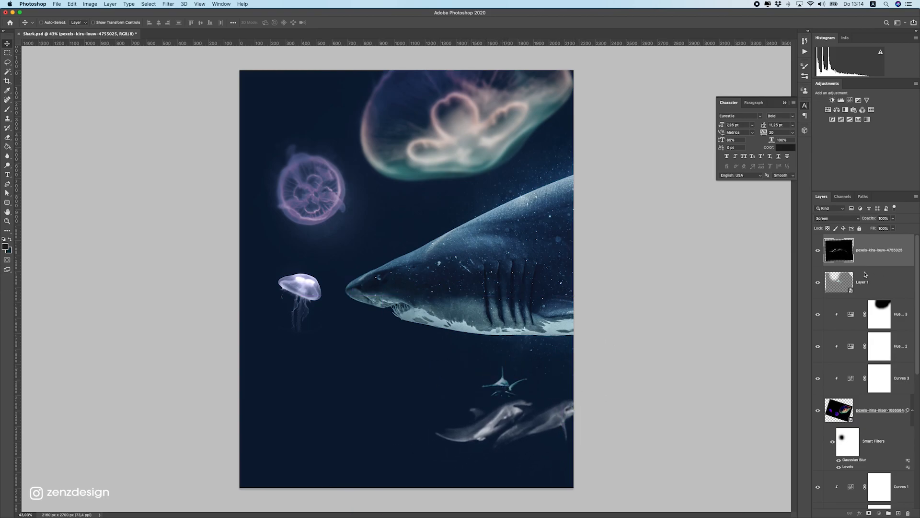
Step: Move the hammerhead to the lower-left area of the canvas and flip it horizontally
scroll(854, 415, "down", 5)
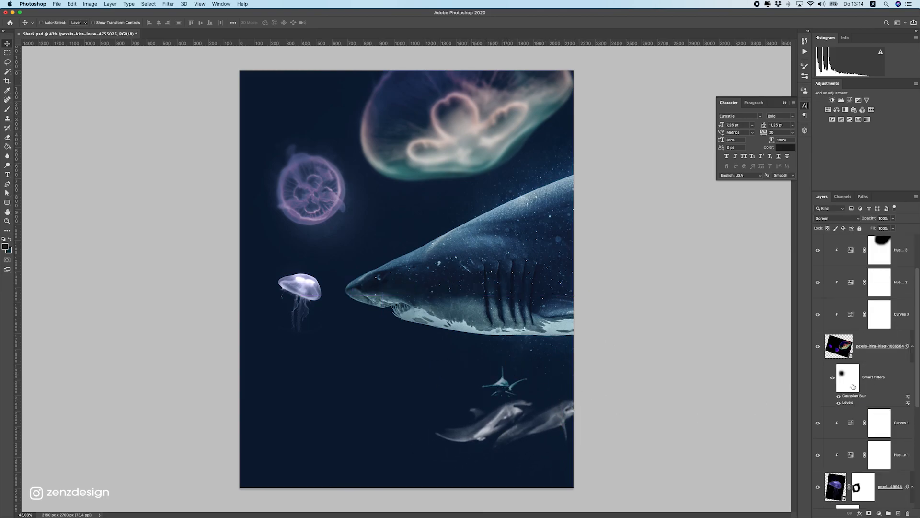
scroll(856, 397, "up", 5)
left_click(863, 283)
left_click_drag(503, 382, 332, 386)
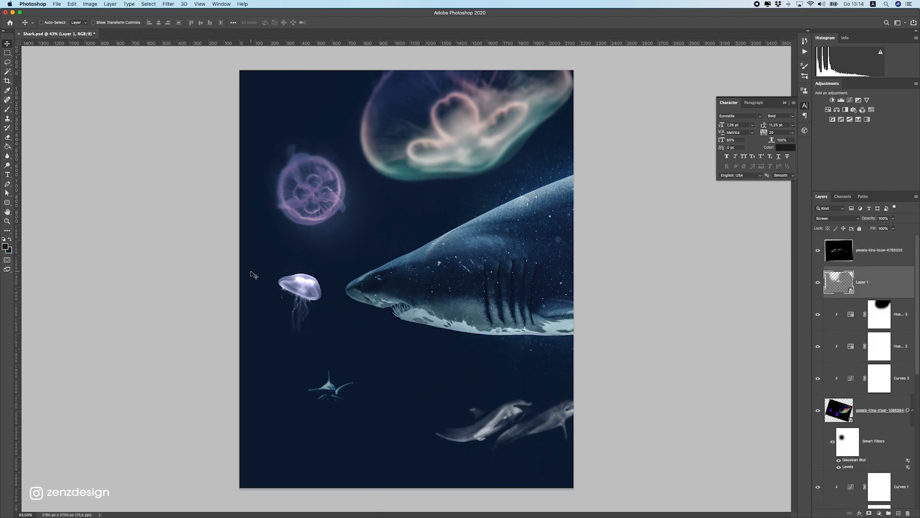
left_click(149, 4)
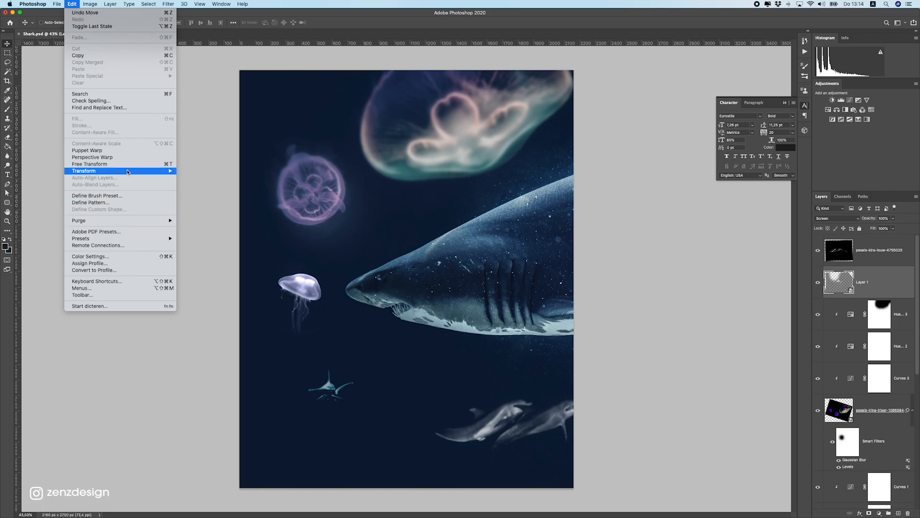
left_click(256, 286)
left_click_drag(374, 351, 381, 378)
Step: Move the small white jellyfish up slightly and rotate it a little
left_click(301, 287, "super")
left_click_drag(301, 286, 301, 273)
key("super+t")
key("Return")
key("super+t")
left_click_drag(350, 253, 352, 226)
key("Return")
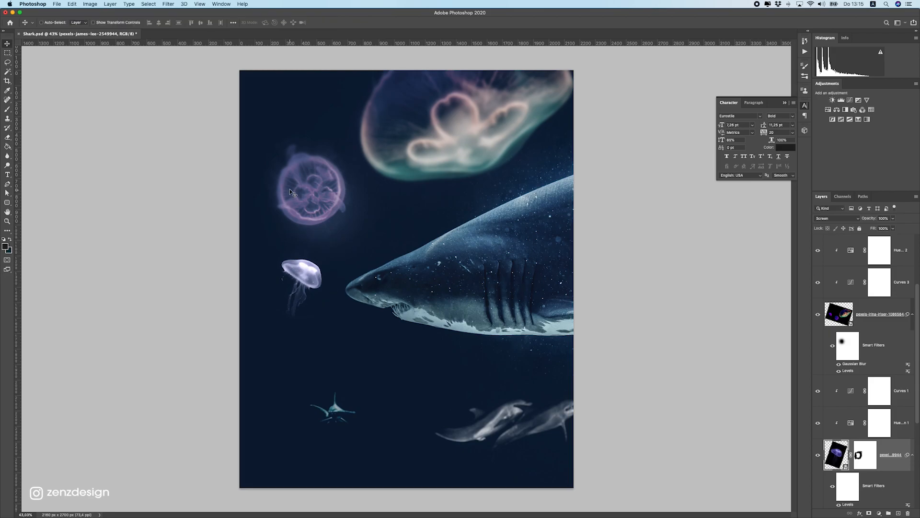
Step: Move the layer with the purple and the large jellyfish up and slightly to the right
left_click(289, 191, "super")
left_click(844, 344)
left_click_drag(475, 168, 484, 143)
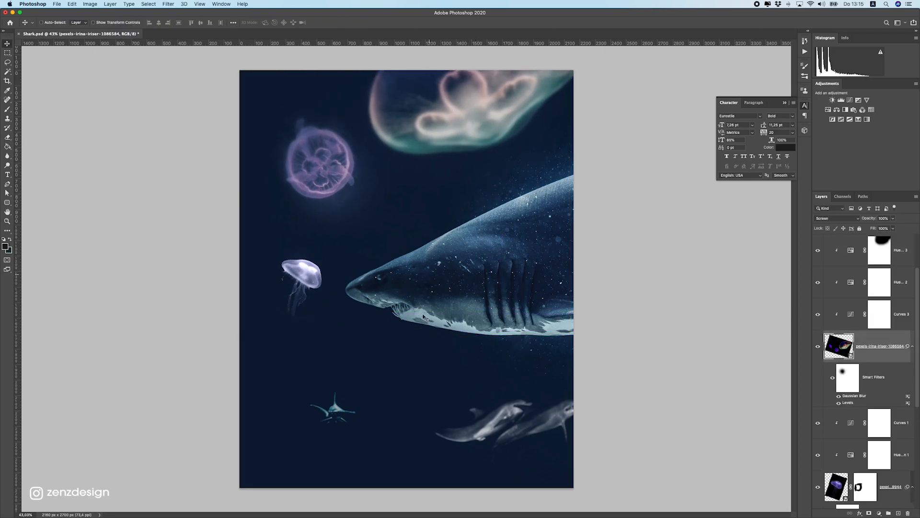
Step: Shift the dolphins left so both fit inside the canvas, and move the hammerhead slightly up and left
scroll(412, 346, "down", 5)
scroll(390, 345, "up", 4)
left_click_drag(475, 385, 443, 383)
scroll(468, 383, "up", 2)
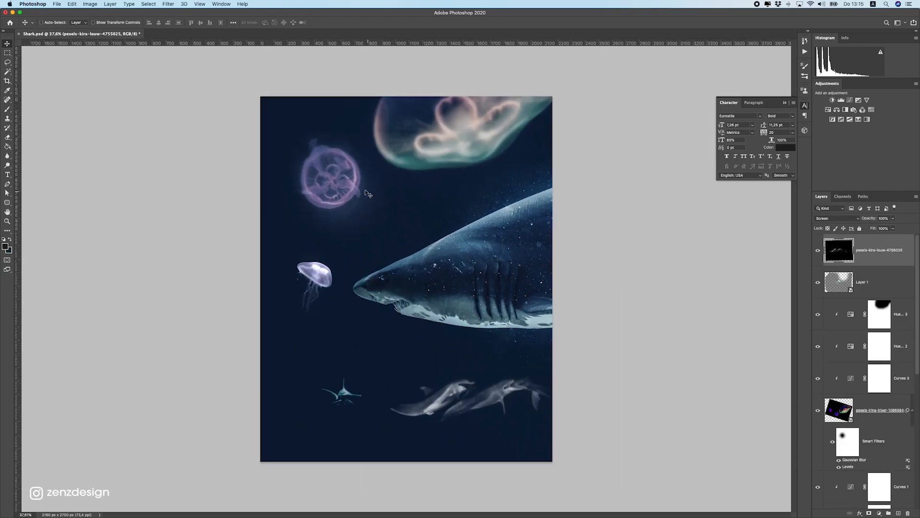
left_click_drag(343, 397, 313, 380)
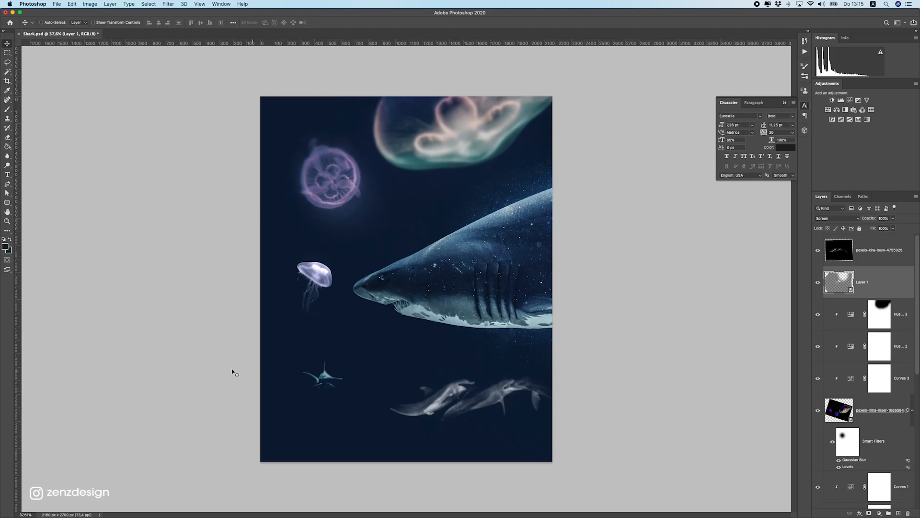
Step: Add a Curves adjustment clipped to the large shark's layer and lower its white point to output 121
left_click(489, 379)
left_click(317, 291, "super")
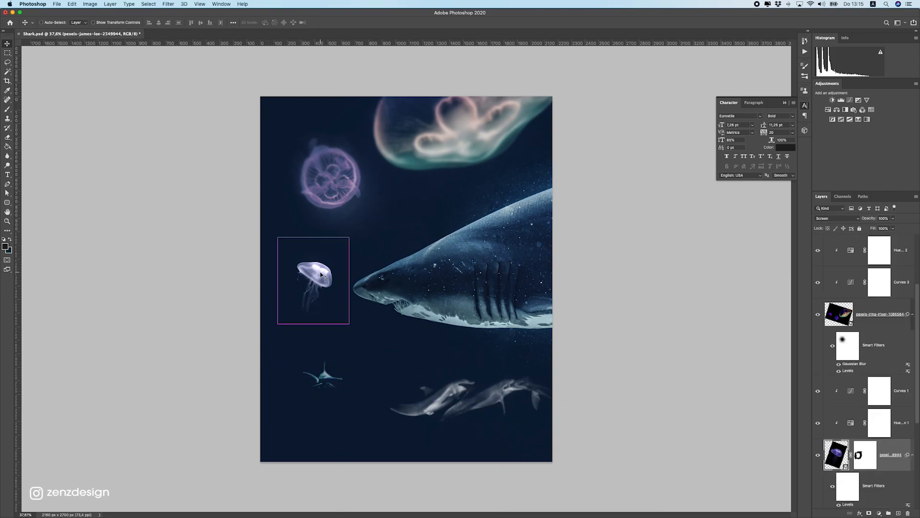
left_click(449, 259, "super")
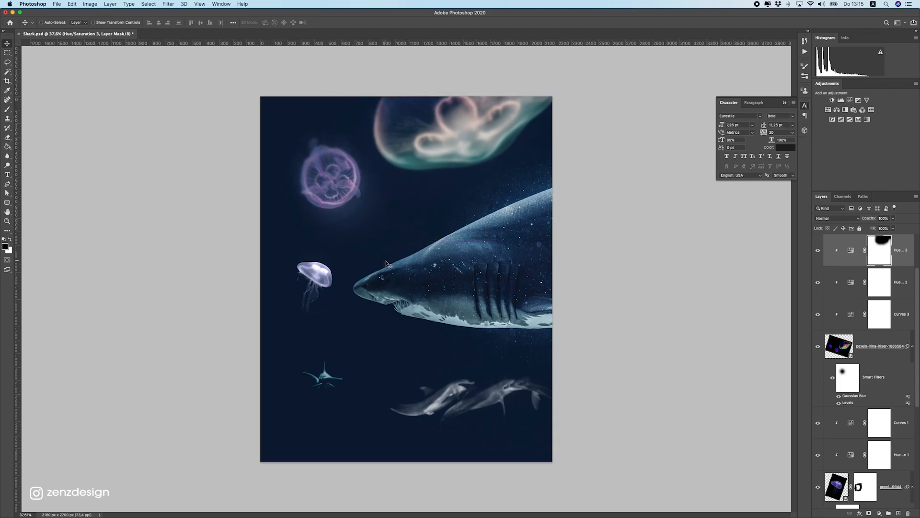
left_click(457, 297, "super")
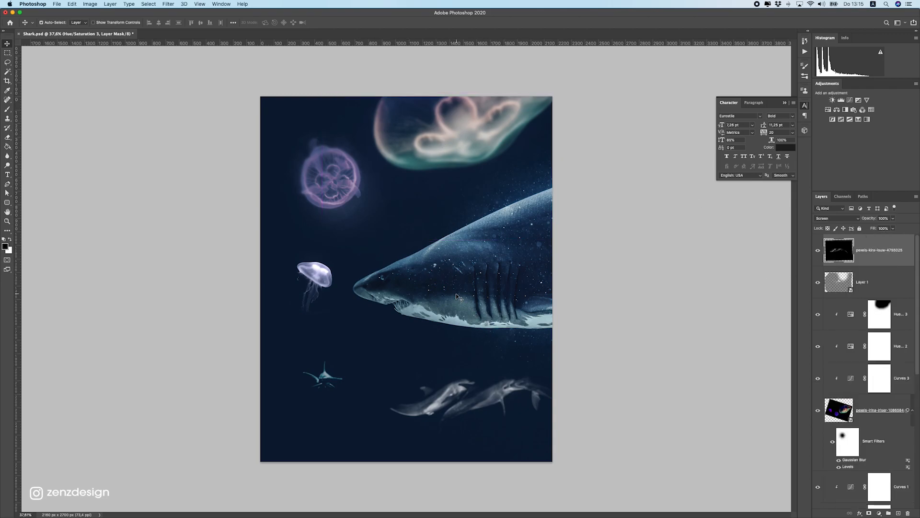
scroll(846, 268, "down", 10)
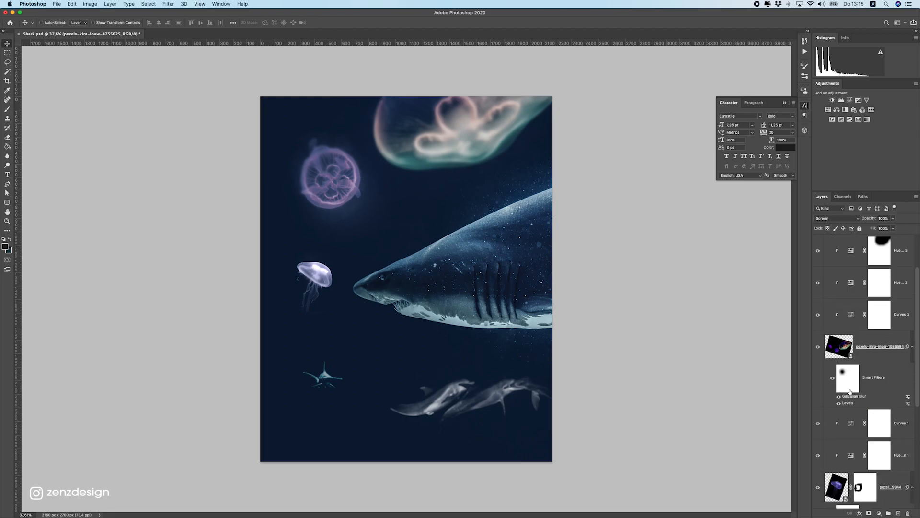
left_click(831, 397)
left_click(817, 394)
left_click(817, 393)
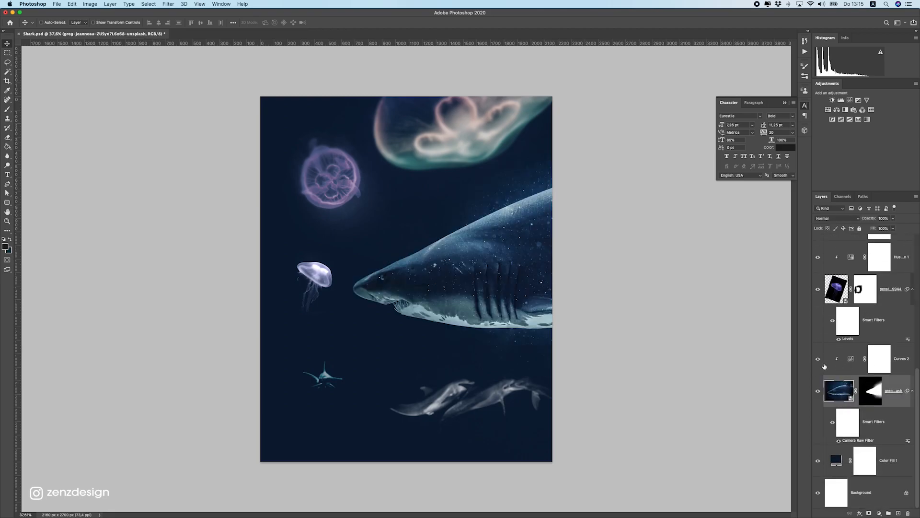
left_click(877, 513)
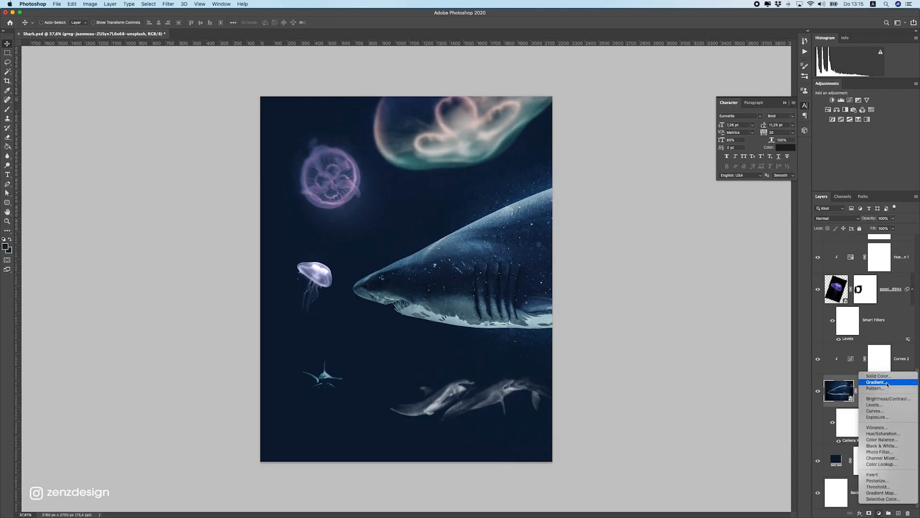
left_click(874, 411)
left_click_drag(701, 108, 718, 163)
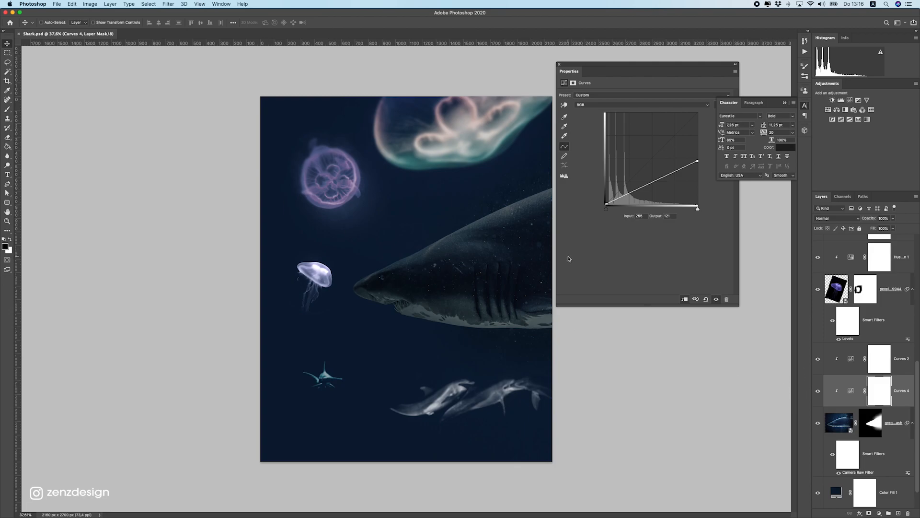
Step: Paint black with a 200 px brush on the mask of the shark's new Curves adjustment to relight the tip of its snout
left_click(872, 399)
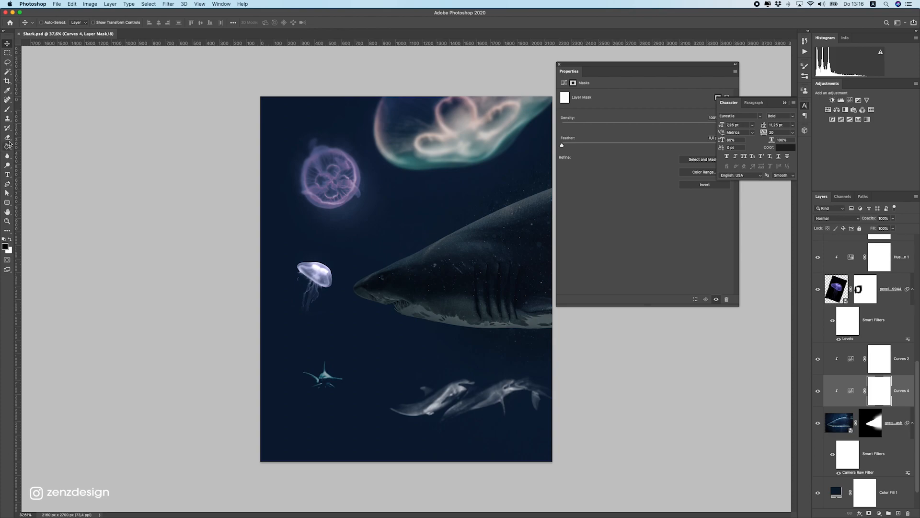
left_click(7, 110)
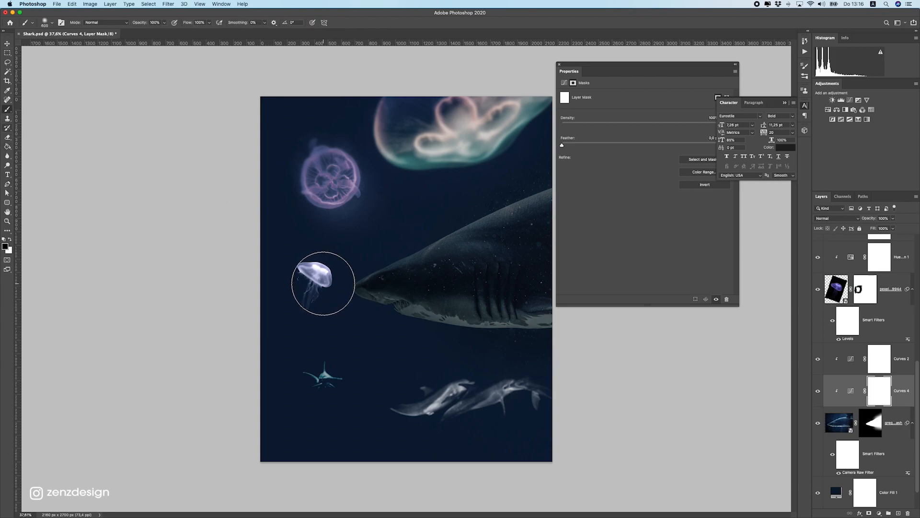
key("bracketleft")
key("bracketleft")
key("bracketleft")
key("bracketleft")
left_click_drag(339, 281, 405, 262)
key("super+z")
key("super+shift+z")
key("super+z")
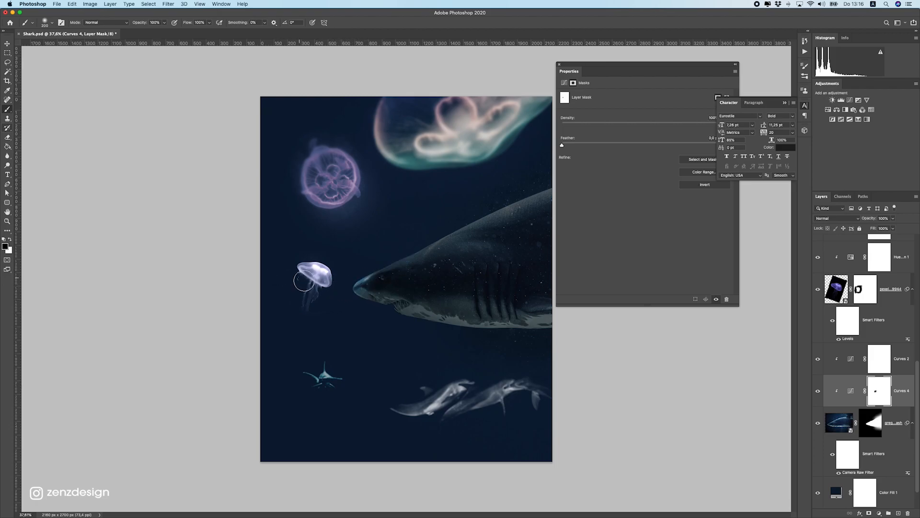
Step: Mask the same Curves adjustment in black along the shark's upper head edge and lower jaw
left_click_drag(350, 274, 425, 238)
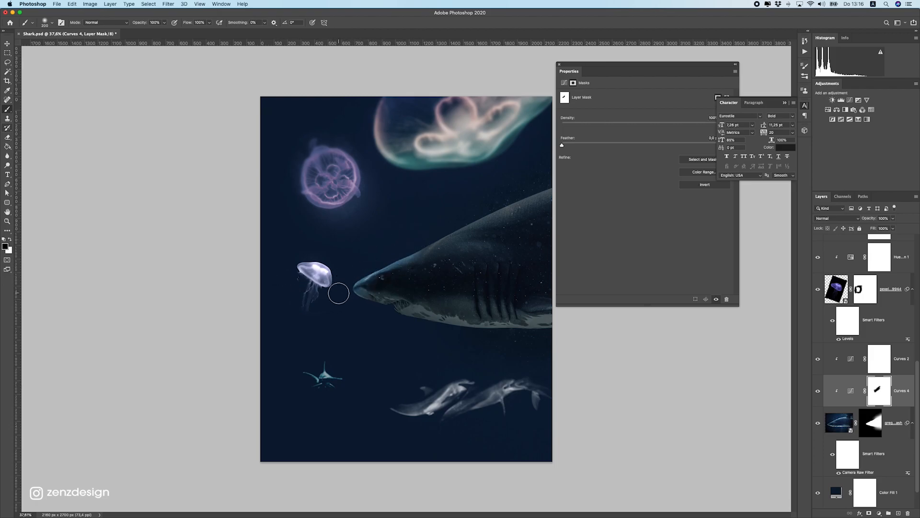
left_click_drag(339, 293, 470, 212)
left_click_drag(431, 358, 409, 333)
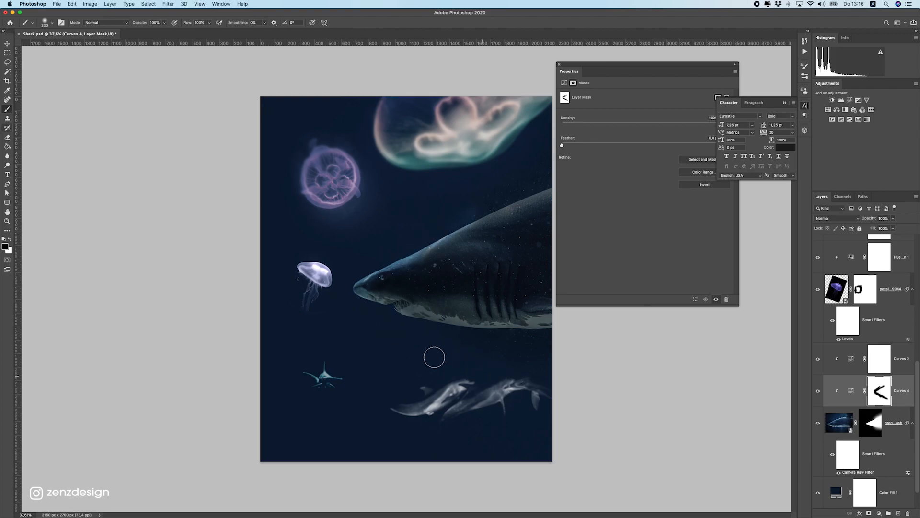
key("super+z")
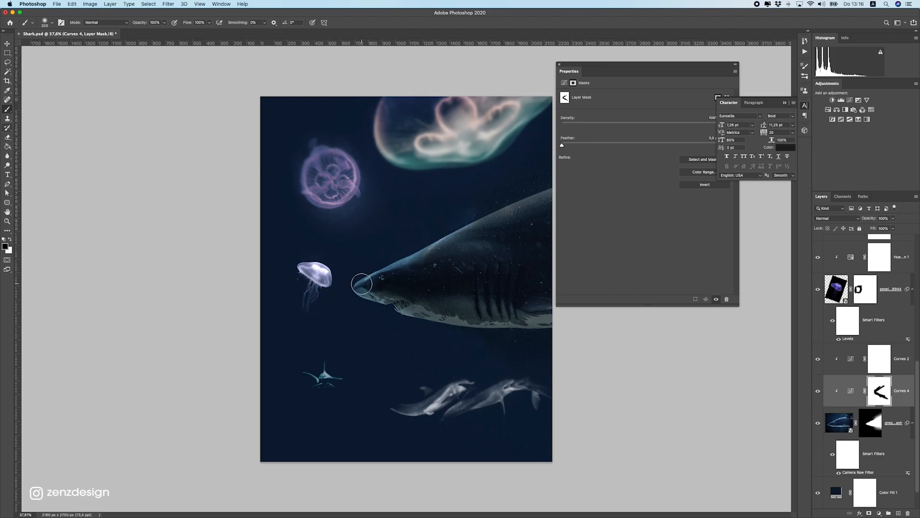
key("super+z")
key("super+z")
Step: Lower the white point of the shark's masked Curves adjustment further and add a curve point at input 130, output 58
left_click(850, 391)
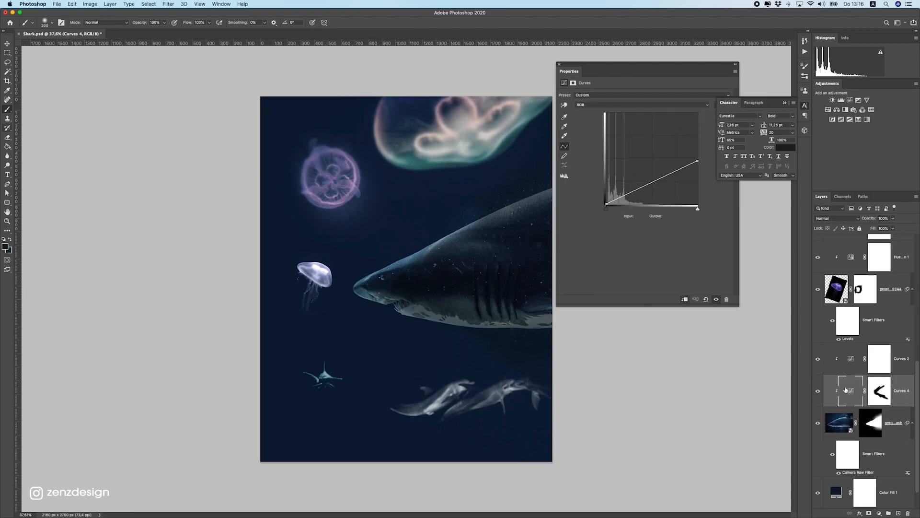
left_click_drag(697, 163, 707, 167)
left_click_drag(658, 185, 654, 183)
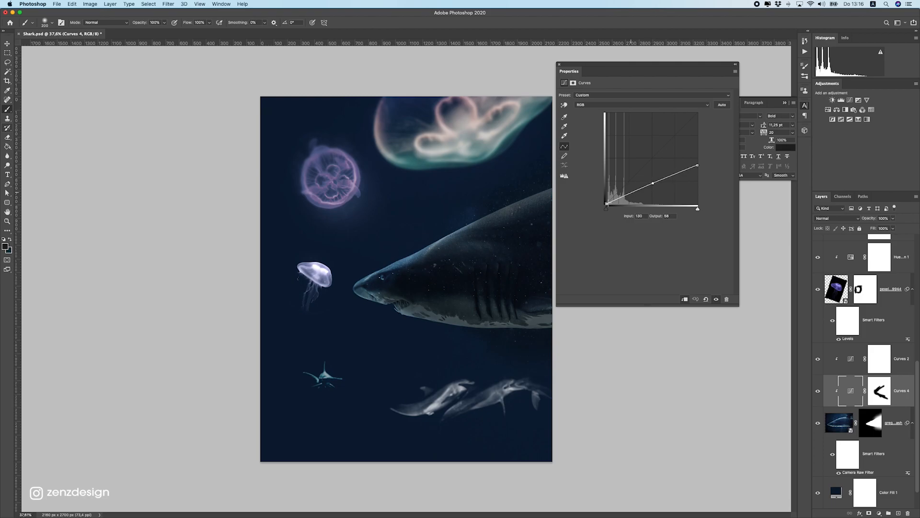
Step: Move the small white jellyfish up slightly and enlarge it to about 608 × 734 px
scroll(471, 289, "down", 5)
scroll(464, 293, "up", 6)
left_click(7, 44)
left_click_drag(295, 284, 301, 264)
key("ctrl+t")
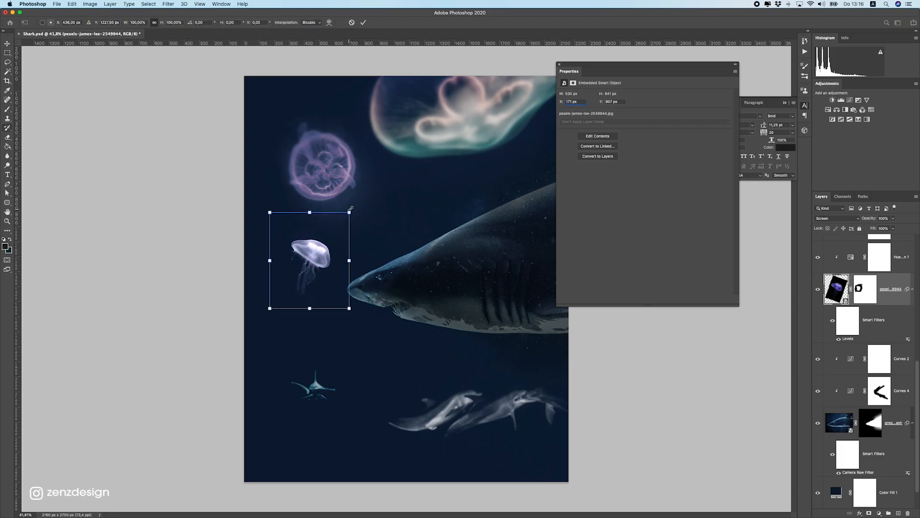
left_click_drag(351, 211, 367, 199)
key("Return")
left_click_drag(319, 247, 338, 243)
left_click(816, 296)
left_click(816, 296)
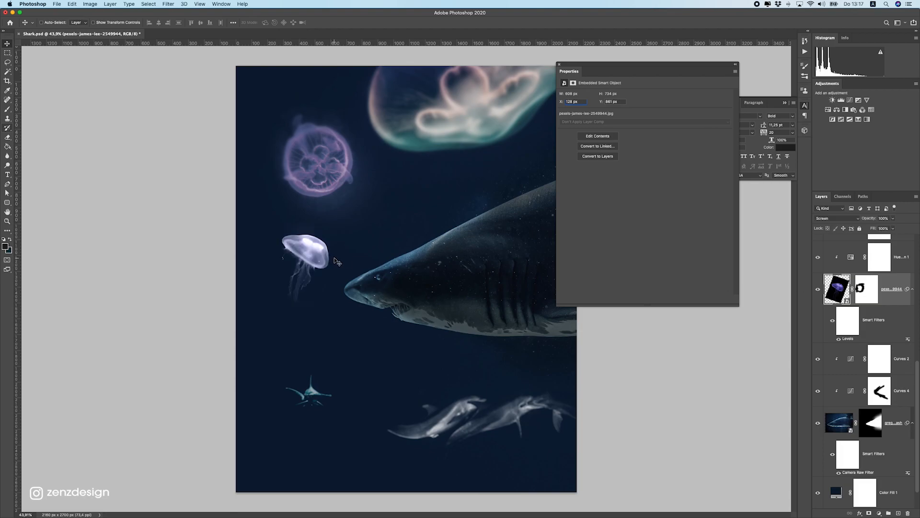
Step: Add a Curves adjustment clipped to the small jellyfish, lowering its white point and setting a curve point at input 146, output 85
left_click(879, 512)
left_click(877, 413)
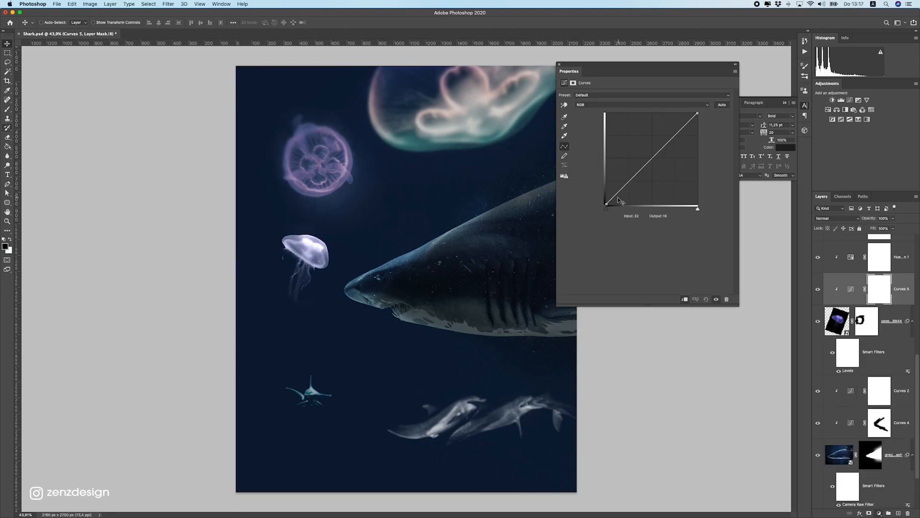
left_click_drag(698, 115, 712, 136)
left_click_drag(659, 164, 659, 174)
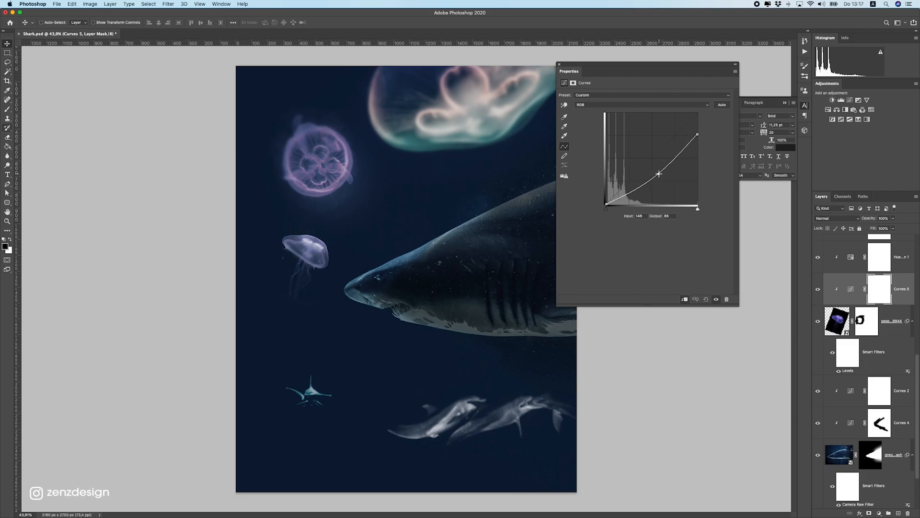
Step: Paint black on the jellyfish's new Curves mask to restore the brightness of its bell
left_click(8, 110)
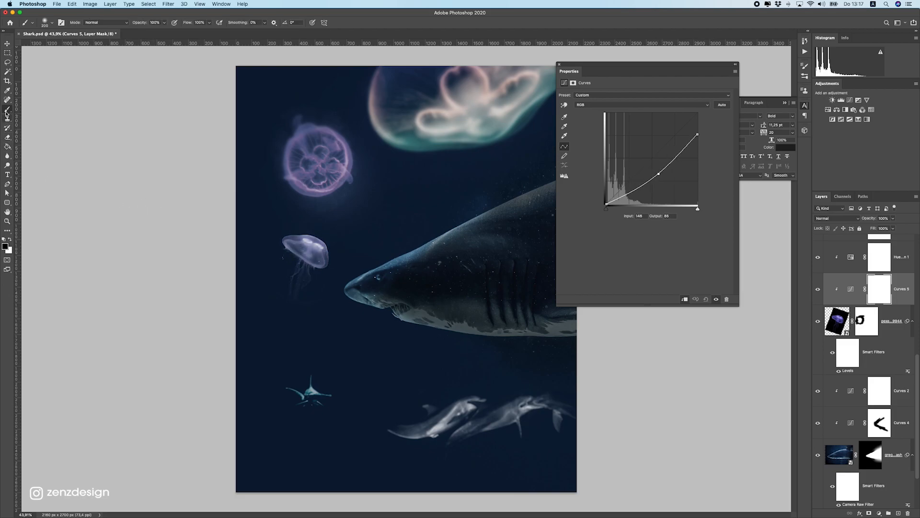
mouse_move(302, 242)
left_mouse_down()
mouse_move(343, 250)
mouse_move(341, 264)
mouse_move(323, 262)
mouse_move(319, 255)
mouse_move(411, 252)
left_mouse_up()
scroll(403, 293, "down", 5)
scroll(404, 294, "up", 6)
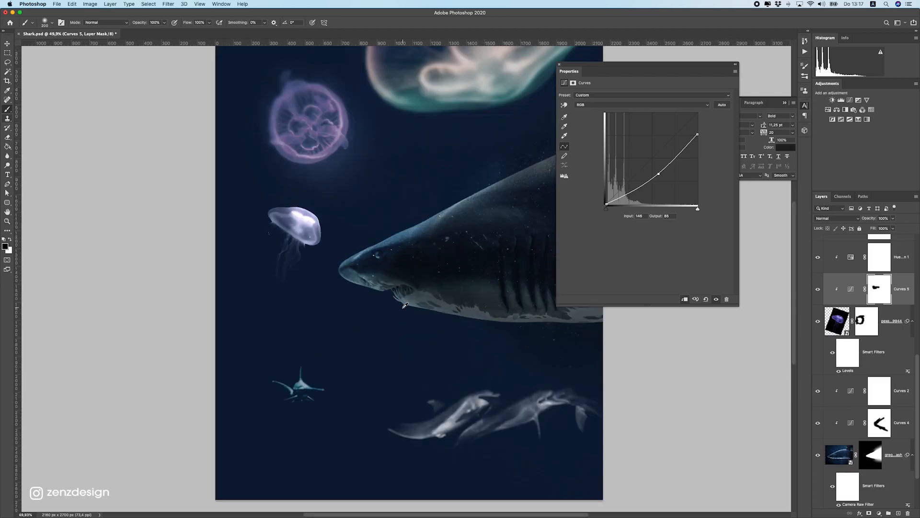
Step: Add an empty layer clipped directly above the large shark's layer
left_click(7, 44)
left_click(439, 249, "super")
scroll(843, 435, "down", 4)
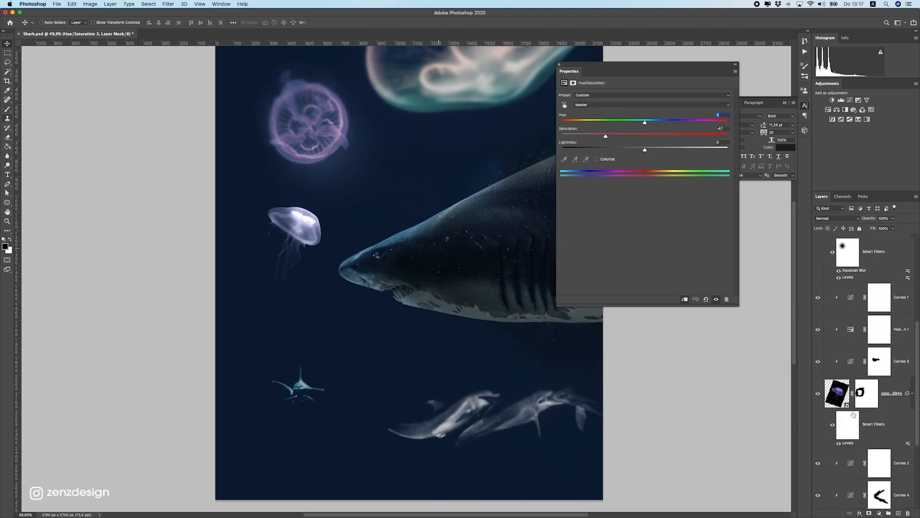
scroll(859, 384, "down", 5)
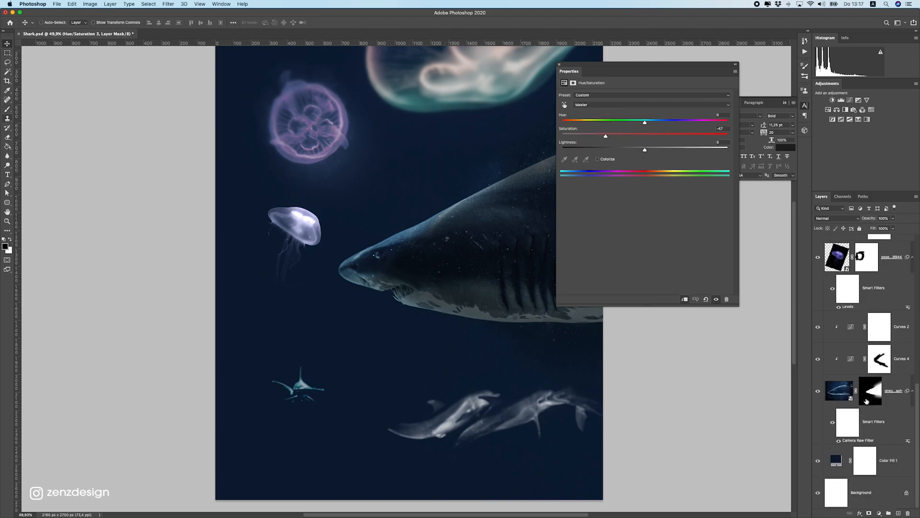
left_click(863, 400)
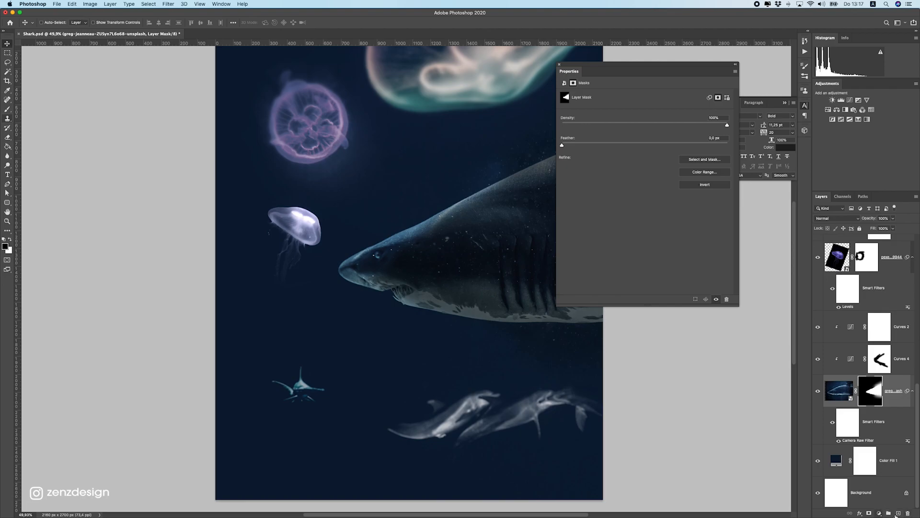
left_click(879, 513)
left_click(880, 511)
left_click(899, 513)
Step: Fill the new clipped layer with neutral gray and set its blend mode to Overlay
left_click(148, 4)
left_click(148, 4)
left_click(72, 3)
left_click(78, 119)
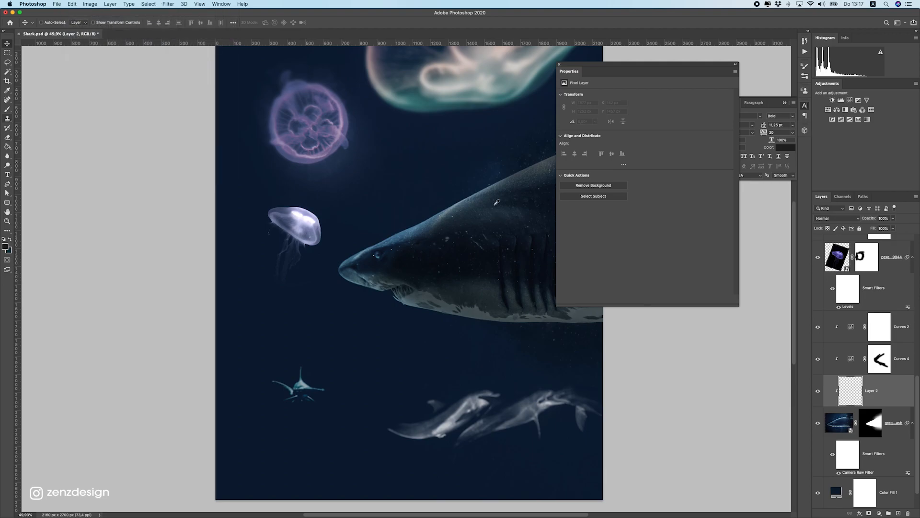
left_click(427, 106)
key("v")
left_click(838, 218)
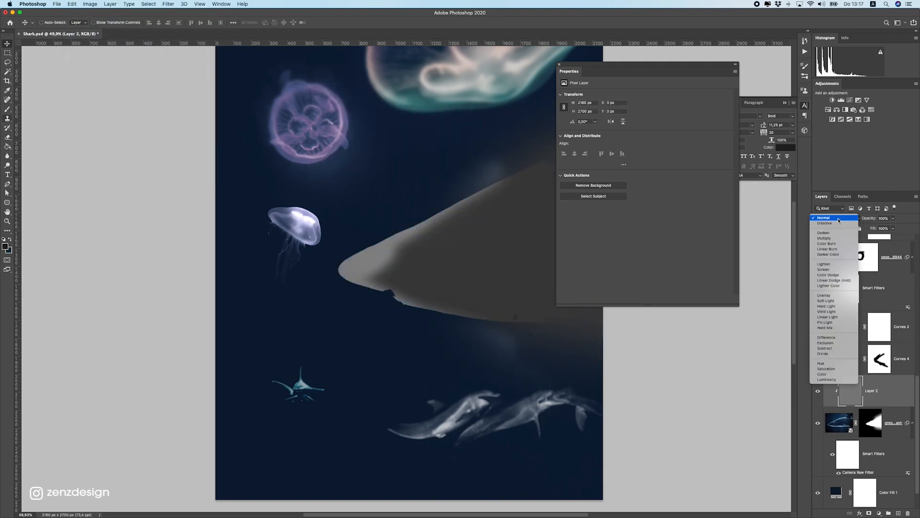
left_click(833, 295)
Step: Brighten the shark's snout on the gray layer using the Dodge tool with a 250 px brush on Midtones
left_click_drag(3, 163, 44, 165)
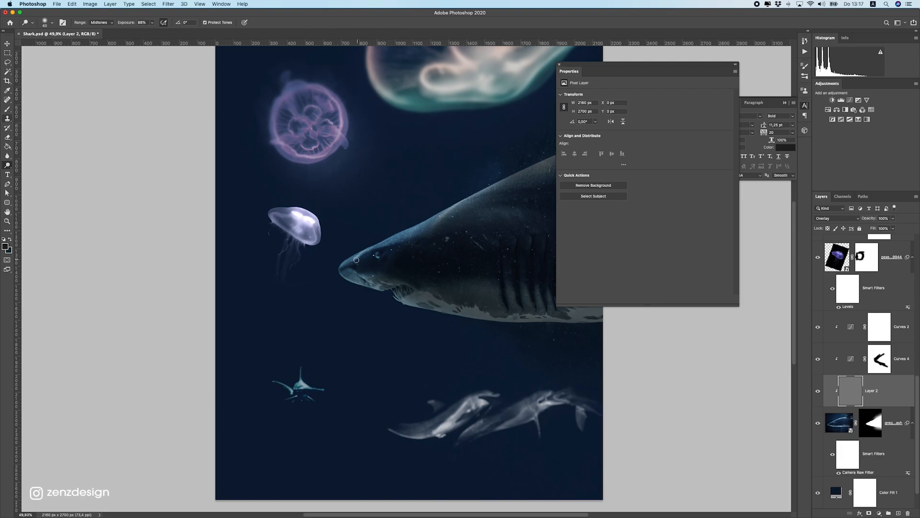
key("bracketright")
mouse_move(341, 269)
left_mouse_down()
mouse_move(314, 275)
mouse_move(344, 260)
mouse_move(329, 286)
mouse_move(419, 208)
left_mouse_up()
scroll(341, 282, "down", 10)
scroll(383, 283, "up", 10)
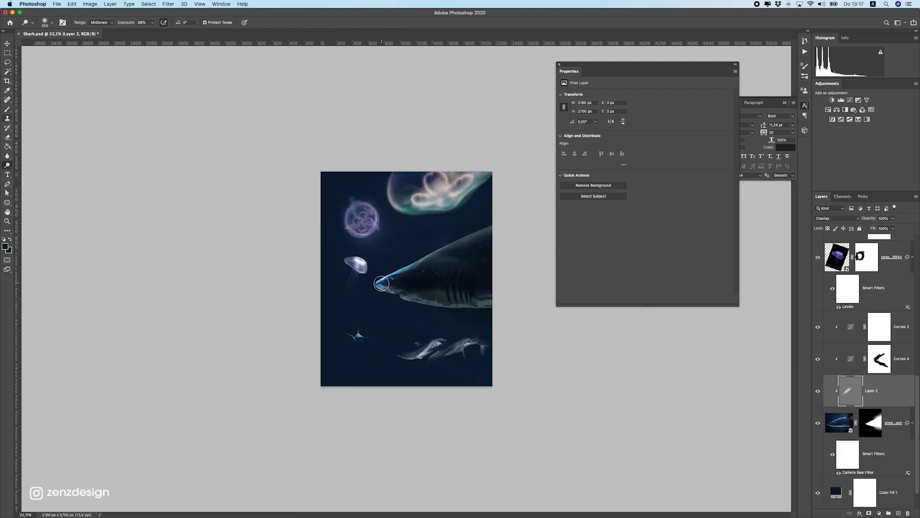
key("super+z")
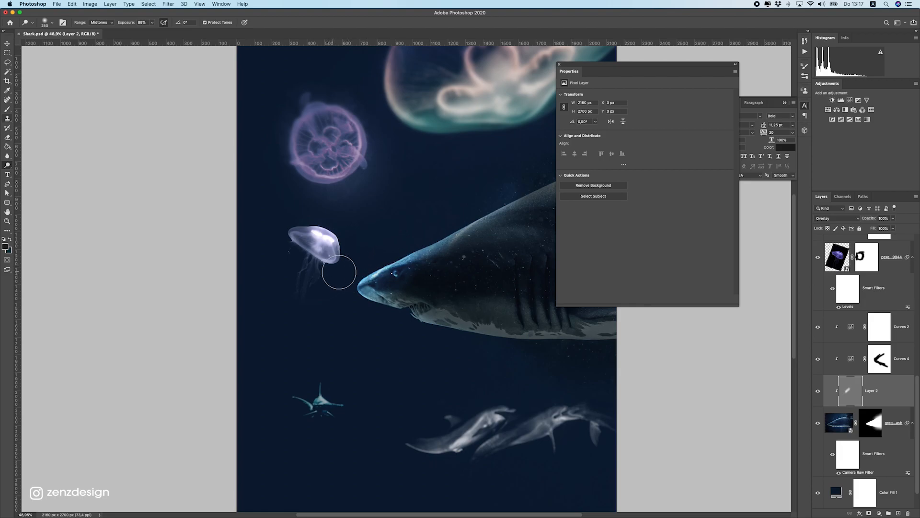
Step: Dodge along the upper edge of the shark's head and back on the gray layer
mouse_move(355, 299)
left_mouse_down()
mouse_move(455, 215)
mouse_move(399, 256)
mouse_move(510, 187)
mouse_move(357, 276)
mouse_move(536, 163)
left_mouse_up()
scroll(364, 276, "down", 10)
scroll(343, 293, "up", 10)
scroll(380, 246, "down", 10)
scroll(376, 253, "up", 9)
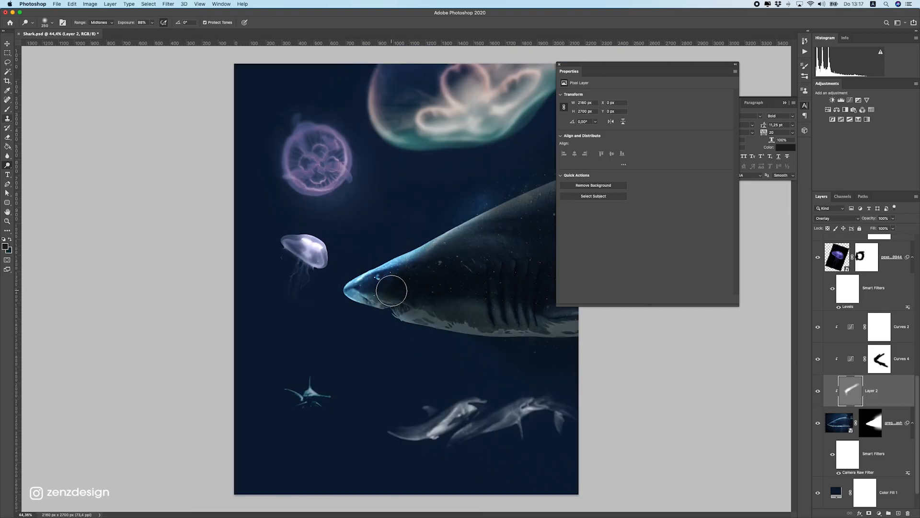
key("super+z")
Step: Dodge along the shark's mouth and lower edge on the gray layer
left_click_drag(354, 302, 537, 389)
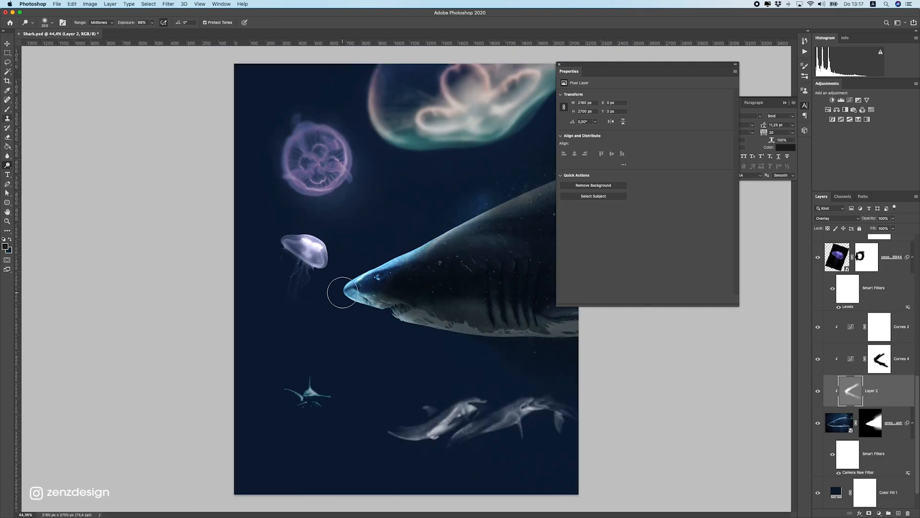
key("super+z")
mouse_move(360, 317)
left_mouse_down()
mouse_move(378, 329)
mouse_move(341, 309)
mouse_move(371, 336)
mouse_move(362, 324)
mouse_move(374, 351)
mouse_move(360, 308)
mouse_move(546, 387)
mouse_move(424, 331)
left_mouse_up()
key("super+z")
scroll(318, 279, "down", 10)
scroll(404, 275, "up", 9)
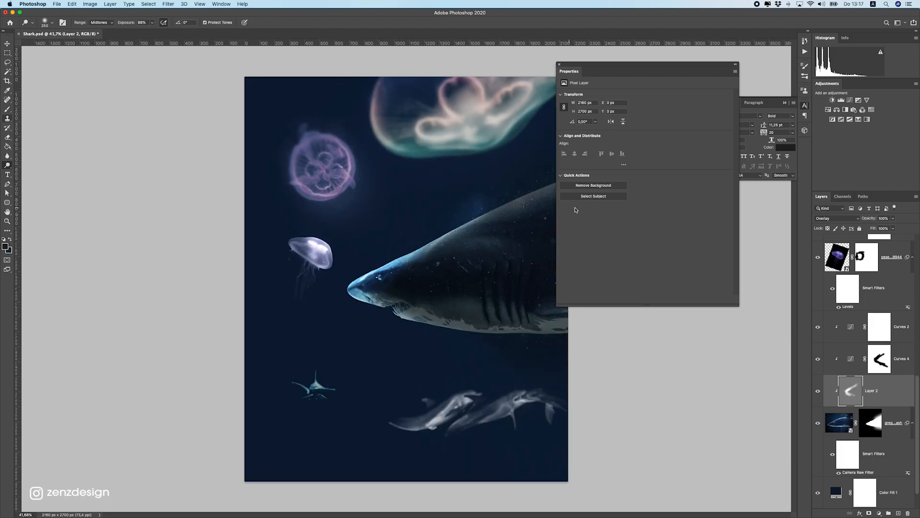
Step: Move the Properties panel aside so it no longer covers the artwork
left_click_drag(604, 64, 693, 65)
scroll(321, 297, "down", 8)
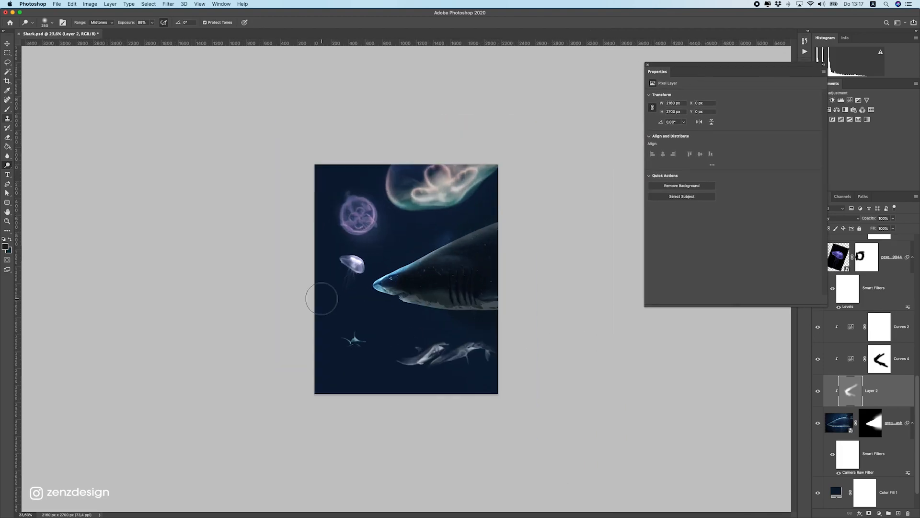
scroll(324, 297, "up", 9)
key("v")
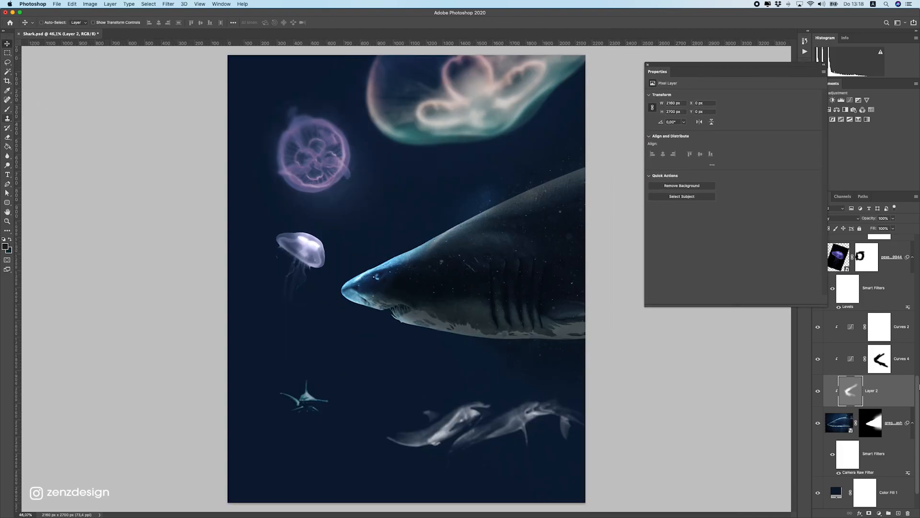
Step: Add a Hue/Saturation adjustment clipped to the large shark's layer and set its saturation to -24
left_click(889, 427)
left_click(879, 514)
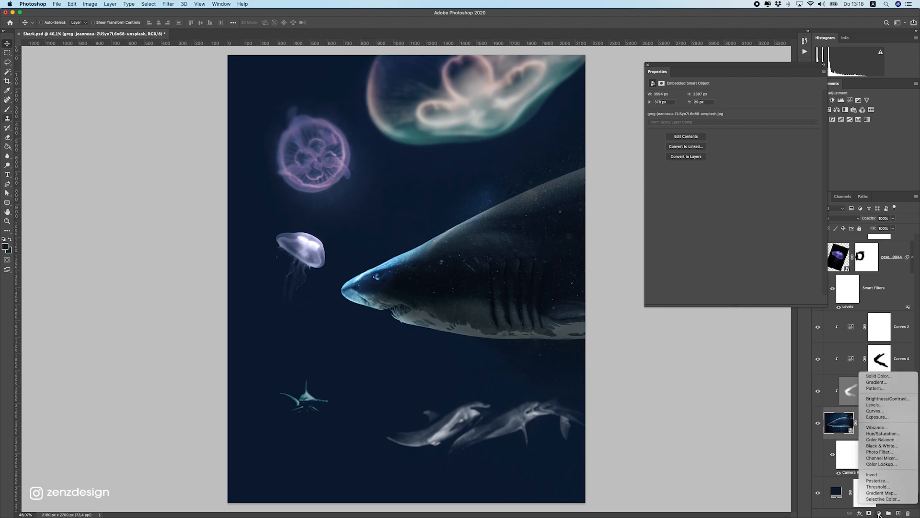
left_click(870, 436)
left_click_drag(693, 133, 677, 134)
left_click(732, 137)
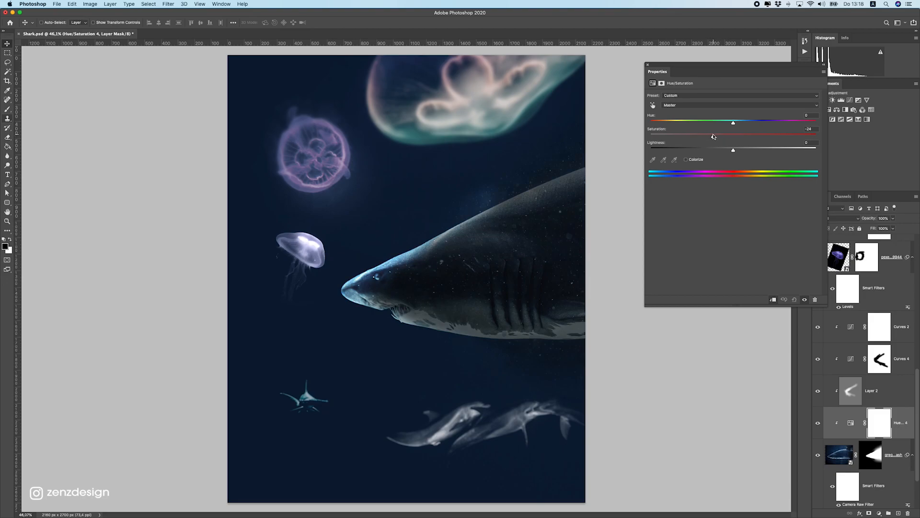
Step: Set the saturation of the small jellyfish's existing Hue/Saturation adjustment to -45
scroll(381, 287, "up", 2)
left_click(365, 236, "super")
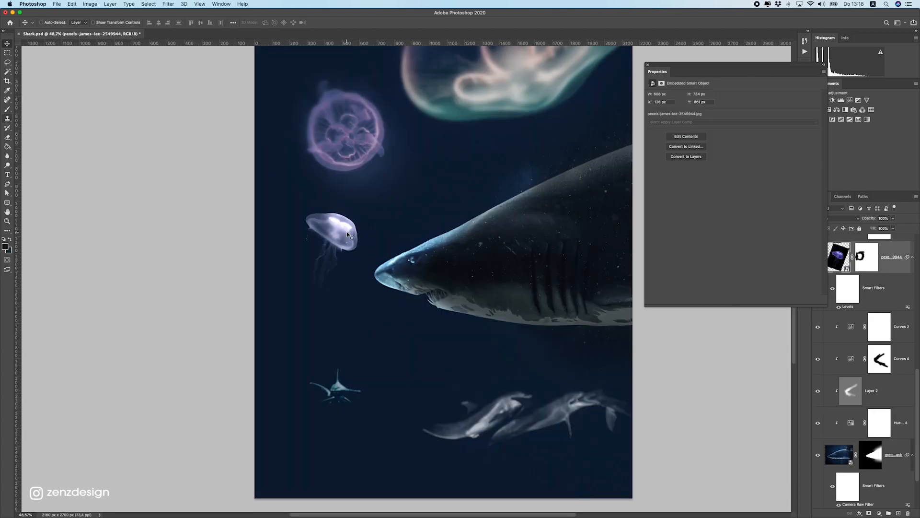
scroll(896, 288, "up", 5)
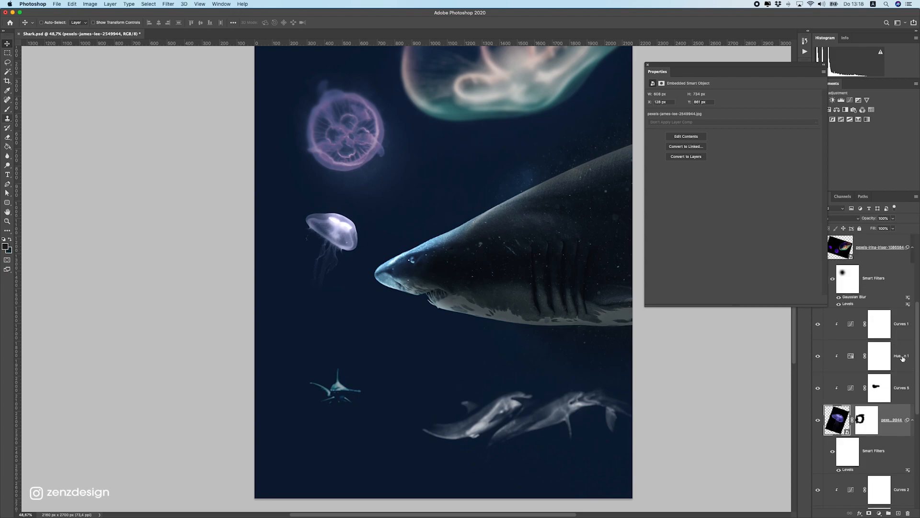
left_click(900, 356)
left_click(818, 356)
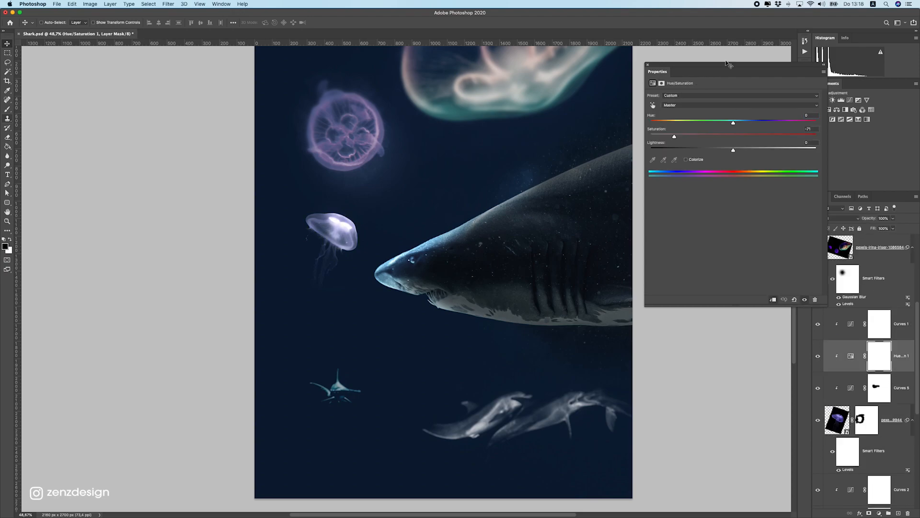
left_click_drag(692, 138, 697, 144)
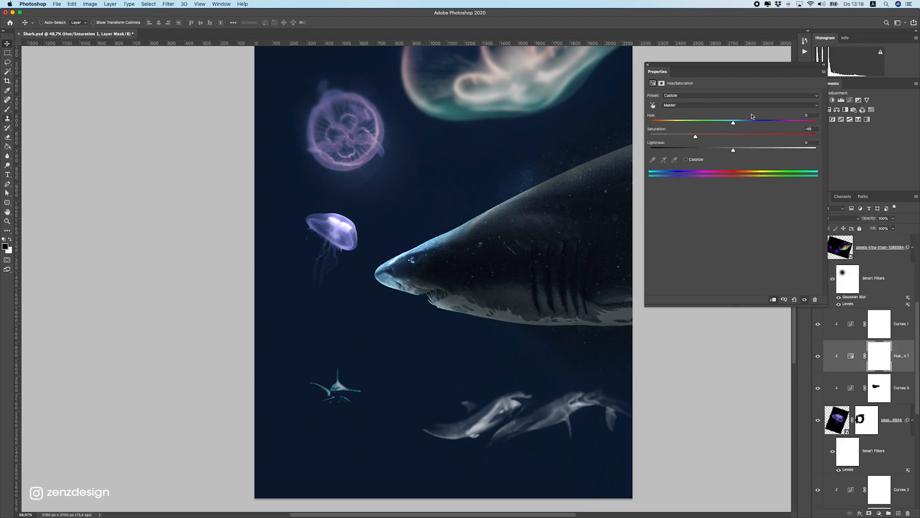
Step: Set the hue of the small jellyfish's Hue/Saturation adjustment to -32
left_click_drag(717, 125, 707, 126)
scroll(488, 224, "down", 8)
scroll(401, 266, "up", 8)
scroll(398, 286, "down", 8)
scroll(447, 296, "up", 8)
scroll(447, 297, "up", 2)
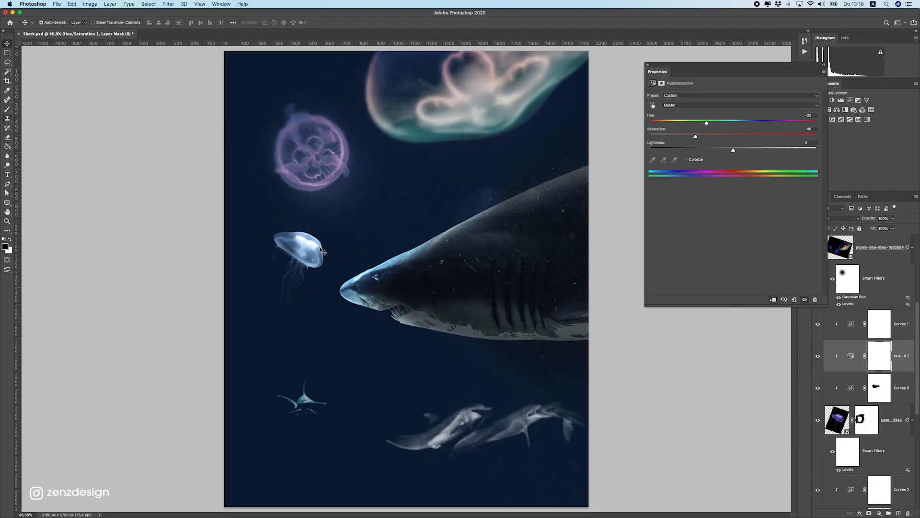
Step: Rotate the small jellyfish layer slightly counterclockwise so that its bell sits more level
left_click(892, 420)
left_click(882, 324, "shift")
left_click_drag(354, 239, 390, 199)
key("super+t")
left_click_drag(329, 239, 334, 240)
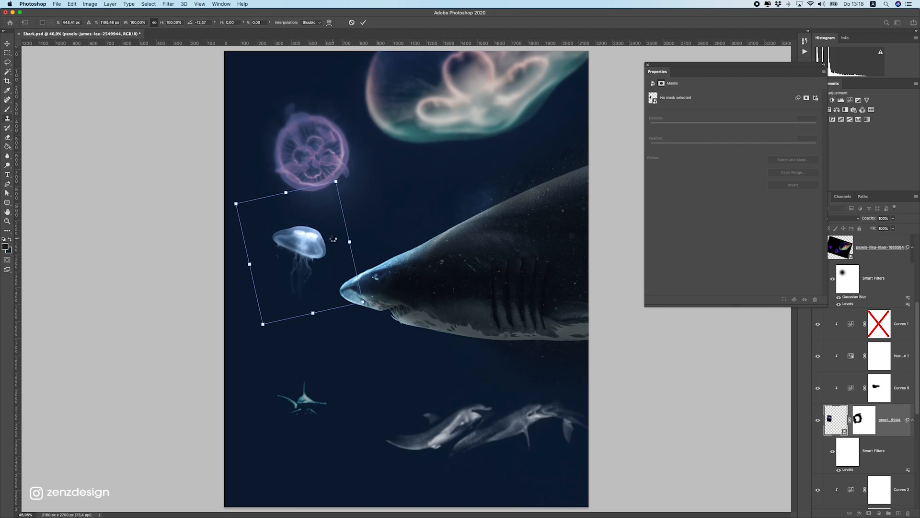
key("Return")
scroll(343, 233, "down", 10)
scroll(388, 265, "up", 10)
left_click_drag(392, 264, 385, 283)
scroll(385, 283, "down", 10)
scroll(511, 404, "up", 10)
Step: Add a Curves adjustment clipped to the dolphins layer and darken it by lowering the white point's output to about 129
left_click(511, 404, "super")
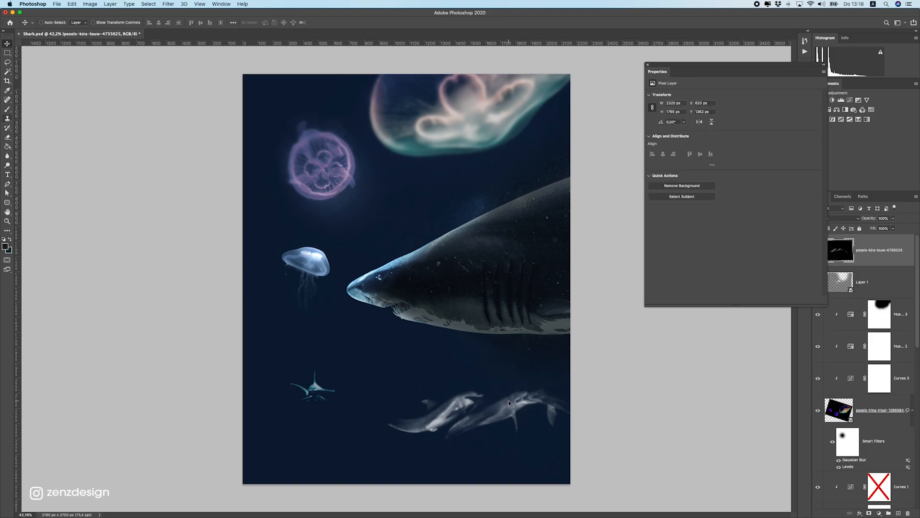
left_click_drag(509, 401, 484, 404)
key("super+z")
left_click(879, 513)
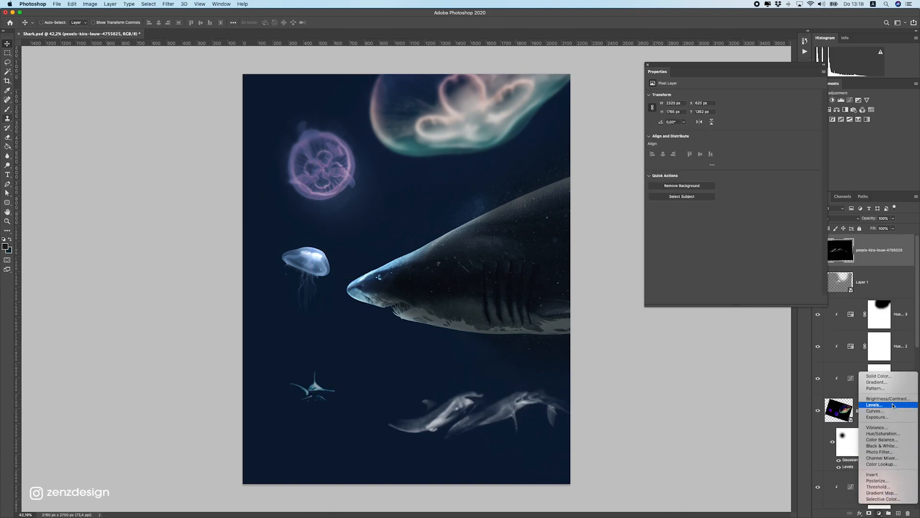
left_click(887, 416)
left_click_drag(785, 116, 792, 160)
left_click(773, 299)
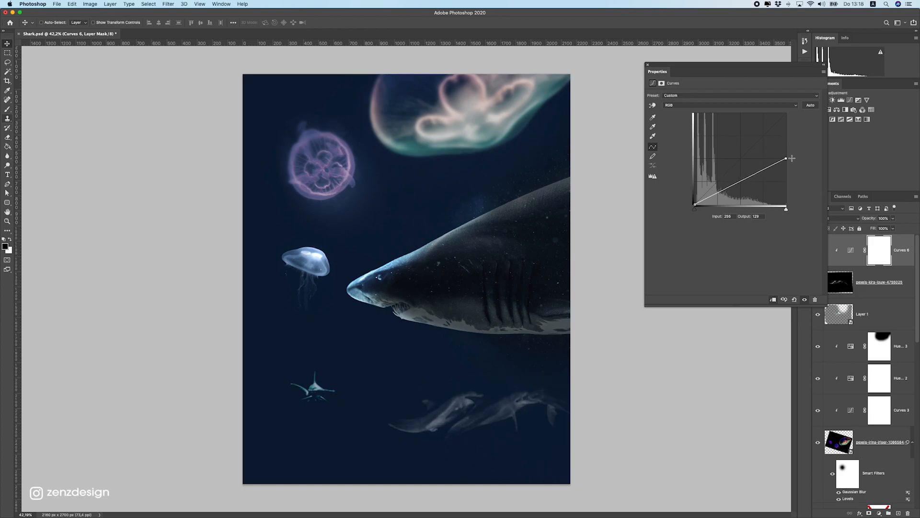
Step: Reduce the opacity of the manta ray layer, Layer 1
left_click(284, 424, "super")
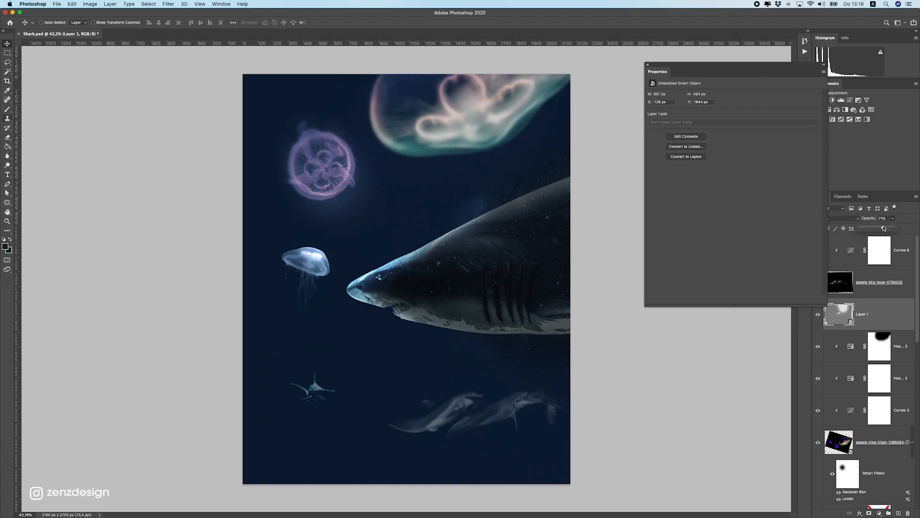
mouse_move(460, 111)
left_mouse_down()
mouse_move(470, 120)
mouse_move(462, 122)
left_mouse_up()
key("super+z")
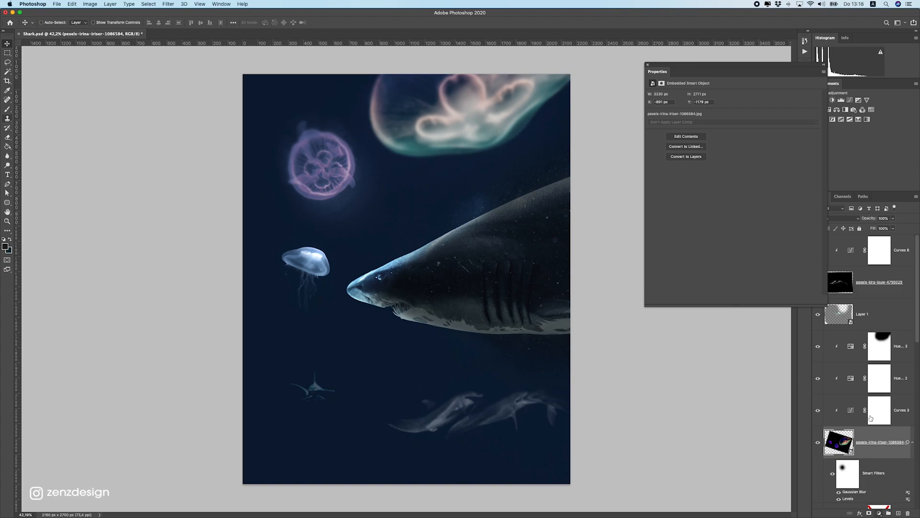
Step: Compare the large jellyfish with and without its two Hue/Saturation adjustments
left_click(828, 359)
left_click(822, 354)
left_click(821, 353)
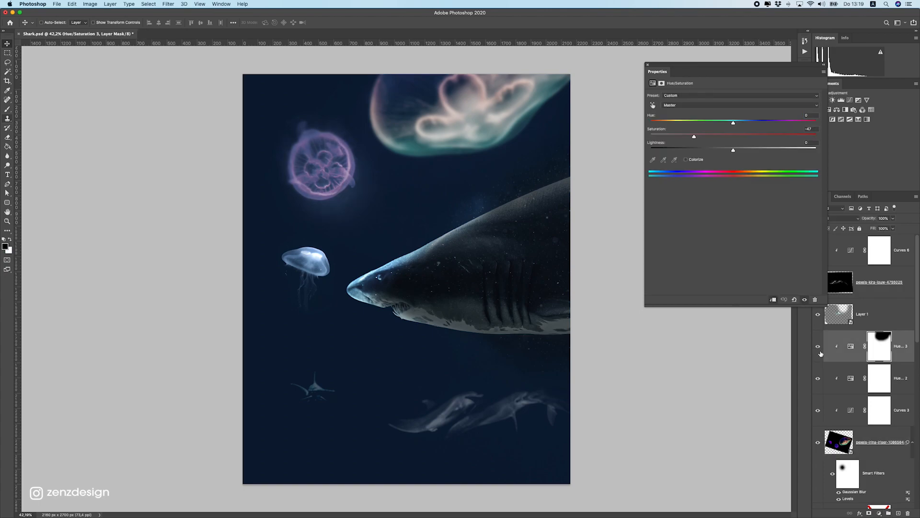
left_click(827, 385)
left_click(819, 378)
left_click(818, 378)
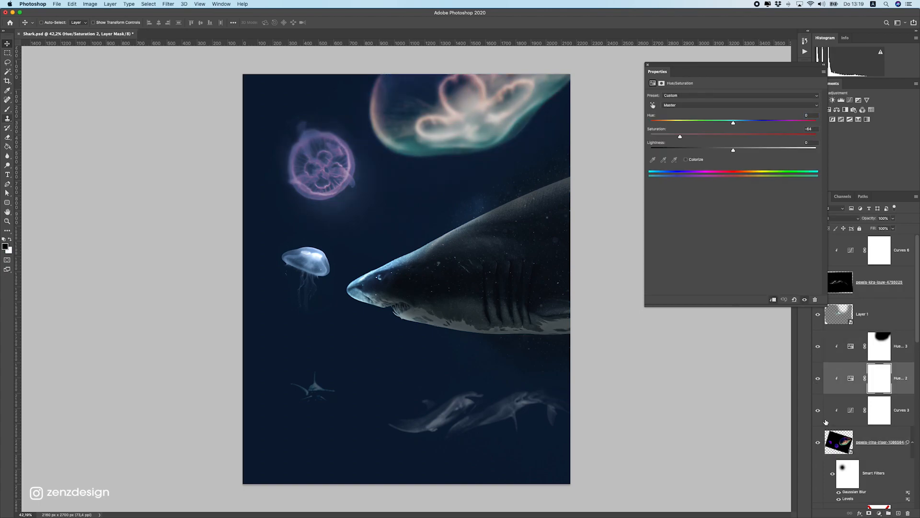
Step: Add a Curves adjustment above Curves 3 on the large jellyfish, moving the white point to input 164 with output 255
left_click(884, 415)
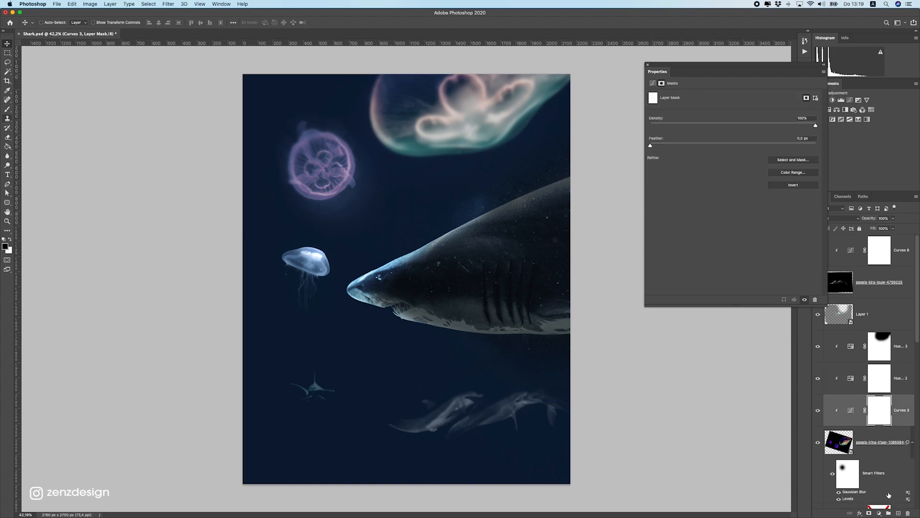
left_click(880, 513)
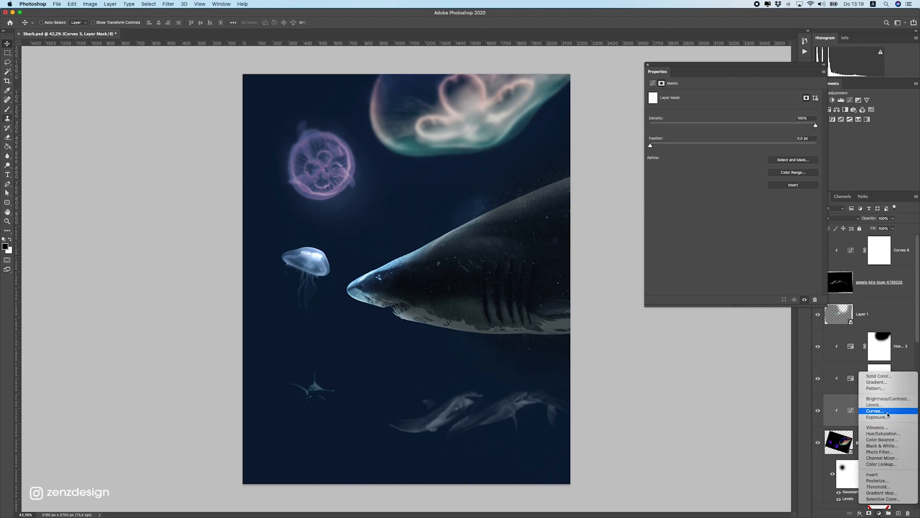
left_click(882, 414)
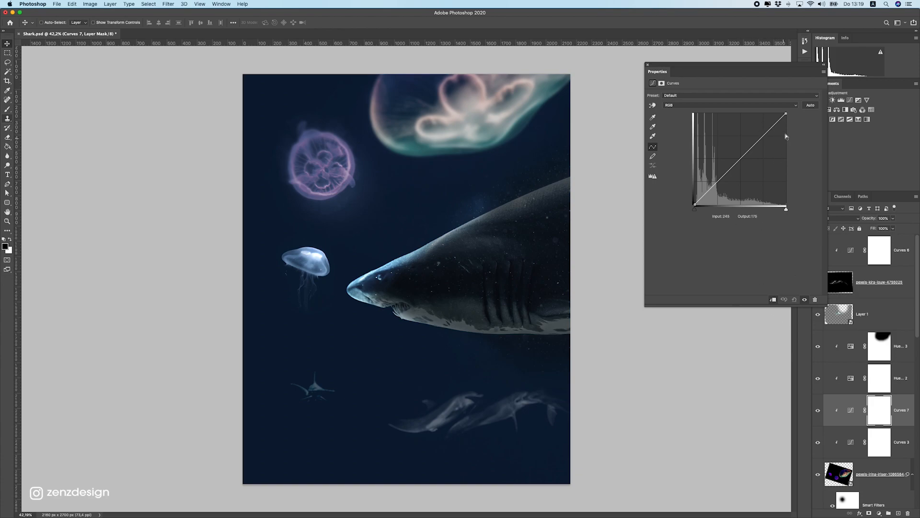
left_click_drag(786, 115, 753, 102)
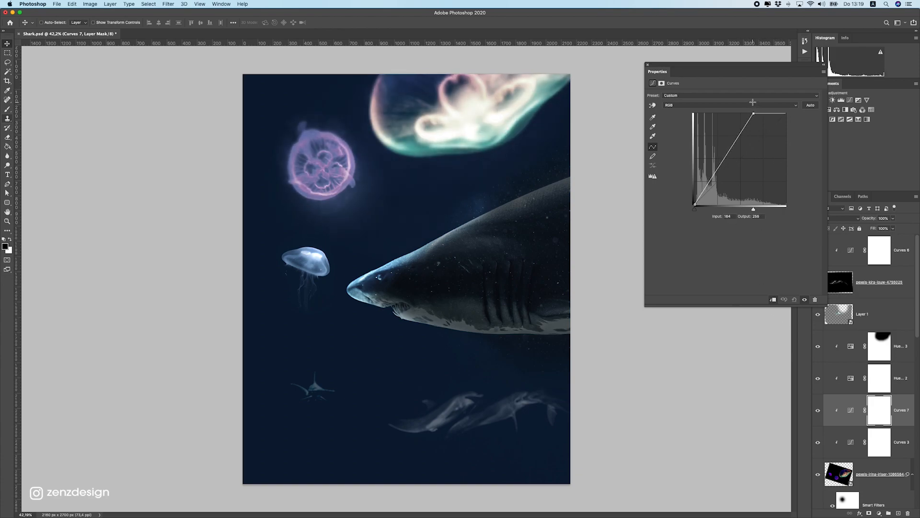
Step: Invert the new Curves mask and paint white with a 700 px brush over the large jellyfish's centre to reveal the brightening
left_click(877, 412)
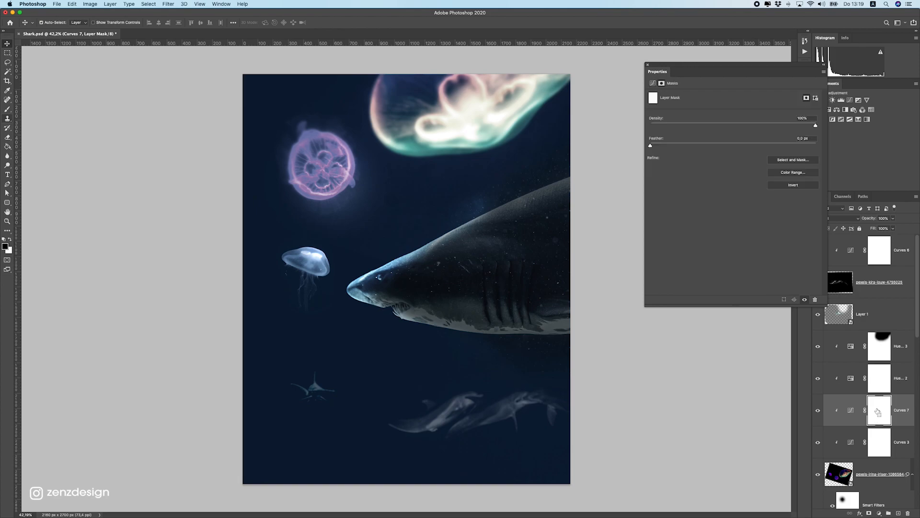
key("super+i")
left_click(6, 110)
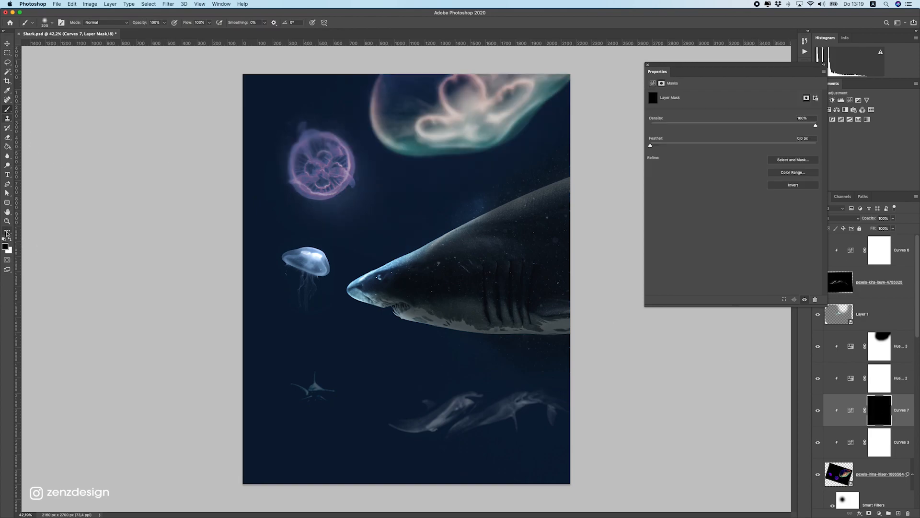
key("]")
key("]")
key("]")
mouse_move(456, 138)
left_mouse_down()
mouse_move(486, 136)
mouse_move(485, 193)
left_mouse_up()
scroll(354, 263, "down", 1)
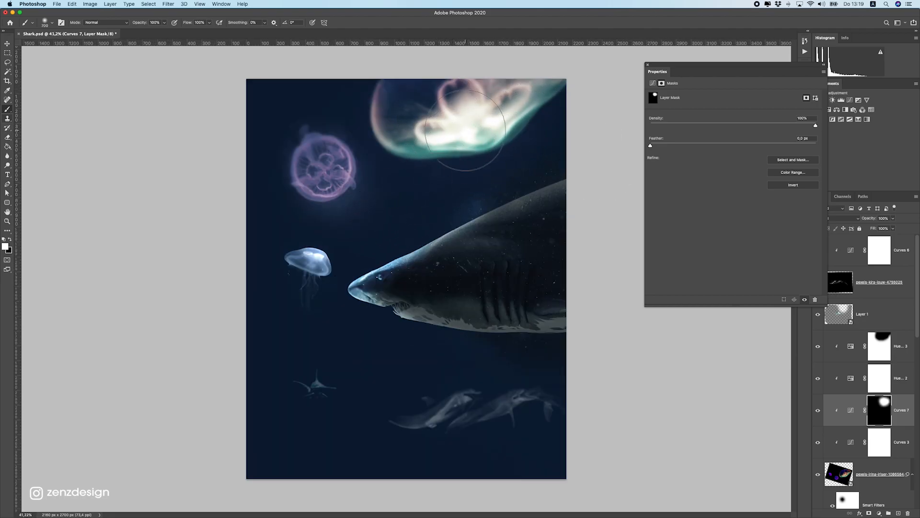
Step: Paint black on the Curves 4 mask over the shark's upper back with the large soft brush to bring back its highlights
scroll(878, 334, "down", 10)
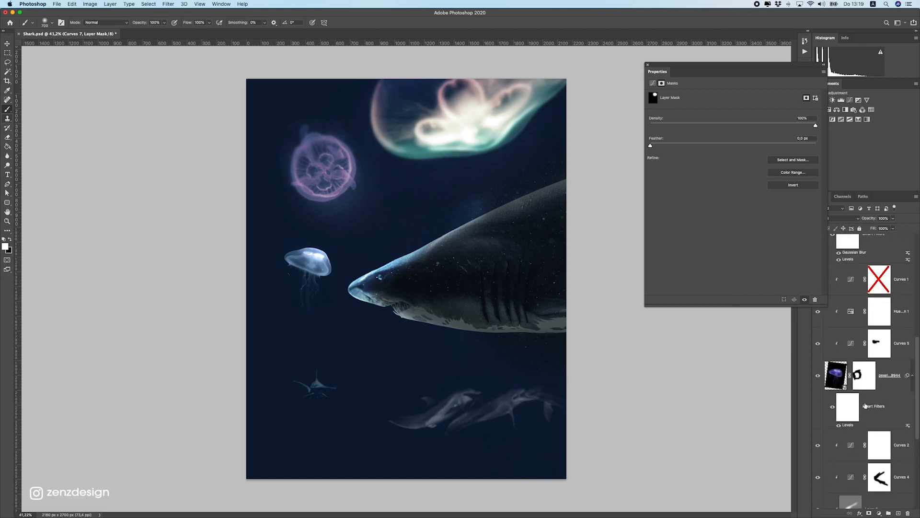
left_click(876, 356)
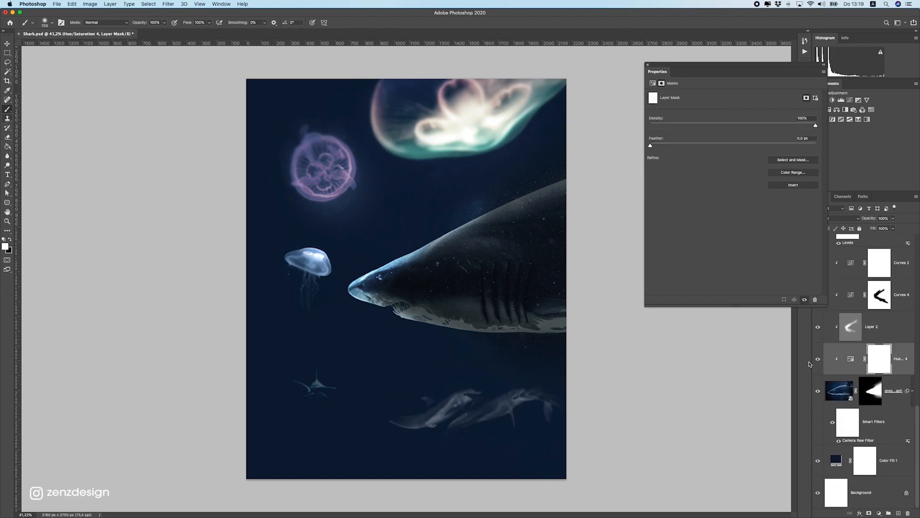
scroll(876, 356, "up", 1)
left_click(818, 336)
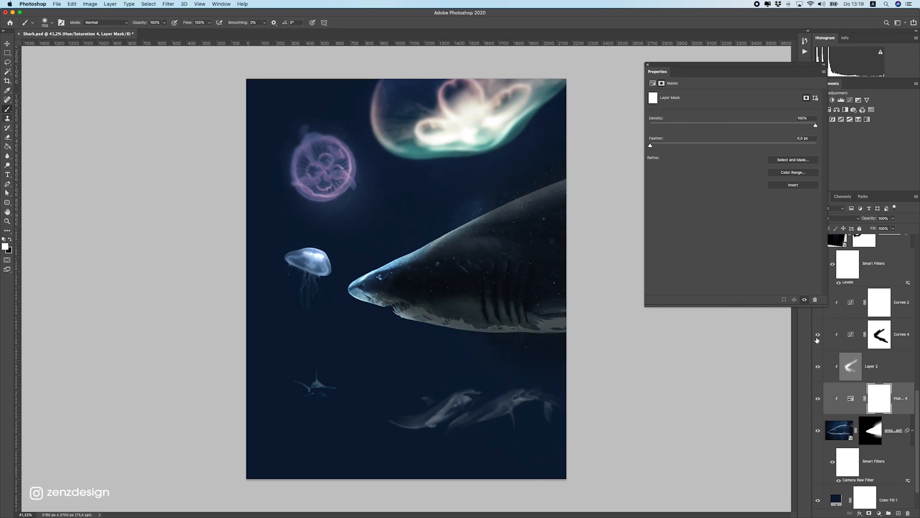
left_click(880, 337)
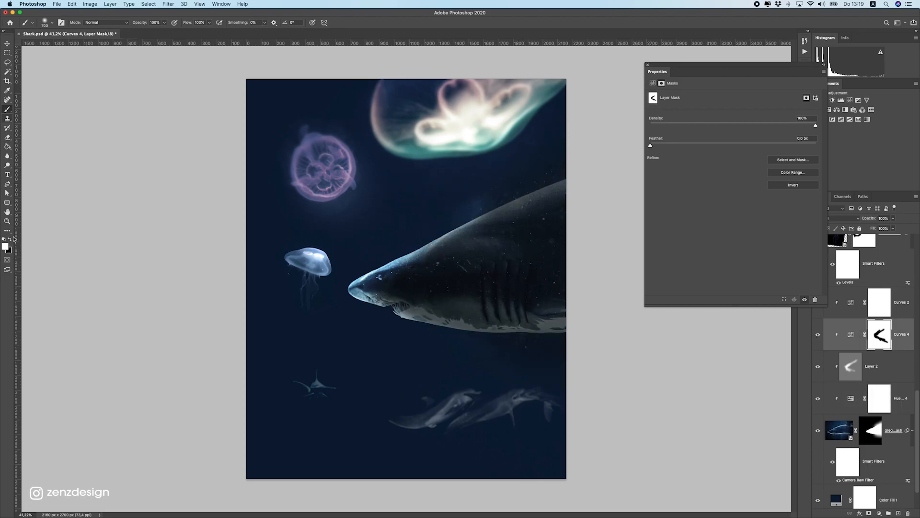
left_click_drag(472, 229, 509, 200)
key("super+z")
left_click(515, 204)
scroll(470, 236, "down", 5)
scroll(442, 272, "up", 5)
left_click(514, 214)
left_click(519, 224)
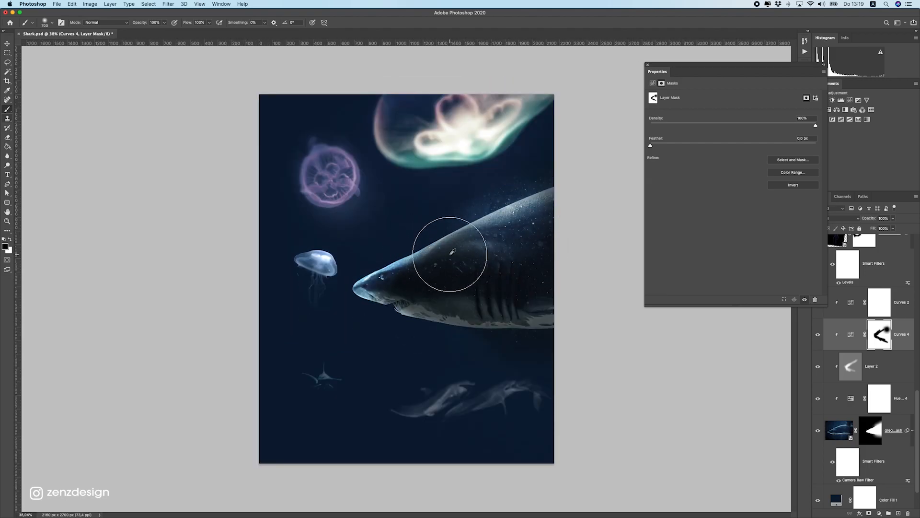
scroll(447, 253, "up", 1)
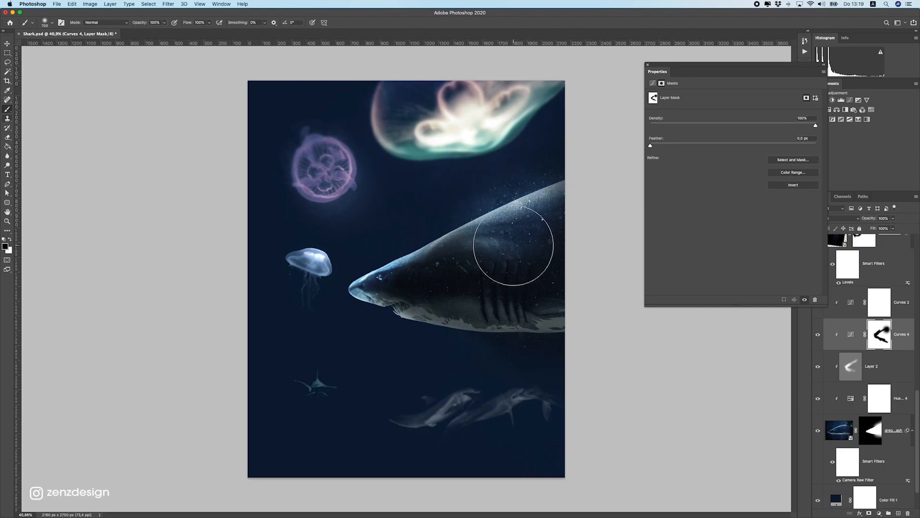
Step: Paint black on the Curves 4 mask along the shark's underside with a 250 px brush to brighten the belly edge
key("bracketleft")
key("bracketleft")
key("bracketleft")
key("bracketleft")
key("bracketleft")
left_click_drag(422, 319, 527, 333)
key("super+z")
left_click_drag(416, 316, 604, 311)
scroll(546, 356, "down", 5)
scroll(546, 357, "up", 5)
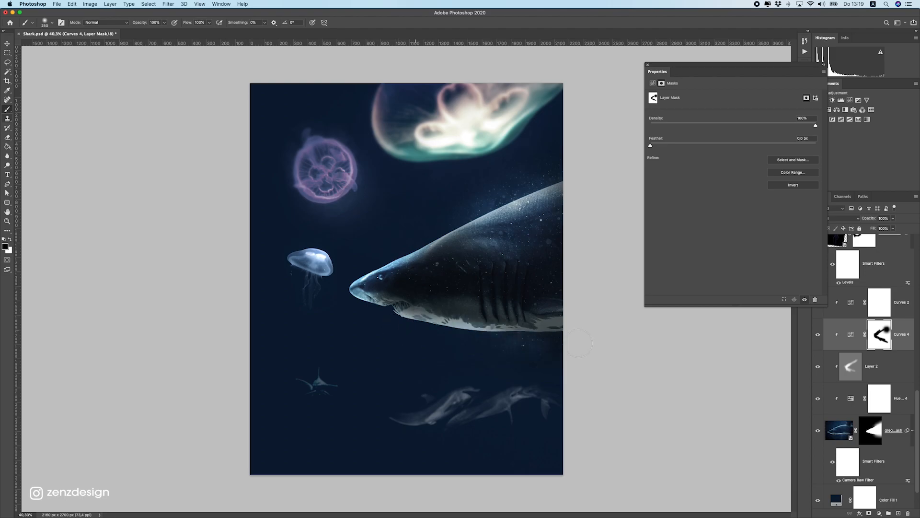
scroll(388, 355, "down", 5)
scroll(406, 347, "down", 5)
scroll(409, 339, "up", 4)
left_click(7, 52)
left_click(7, 44)
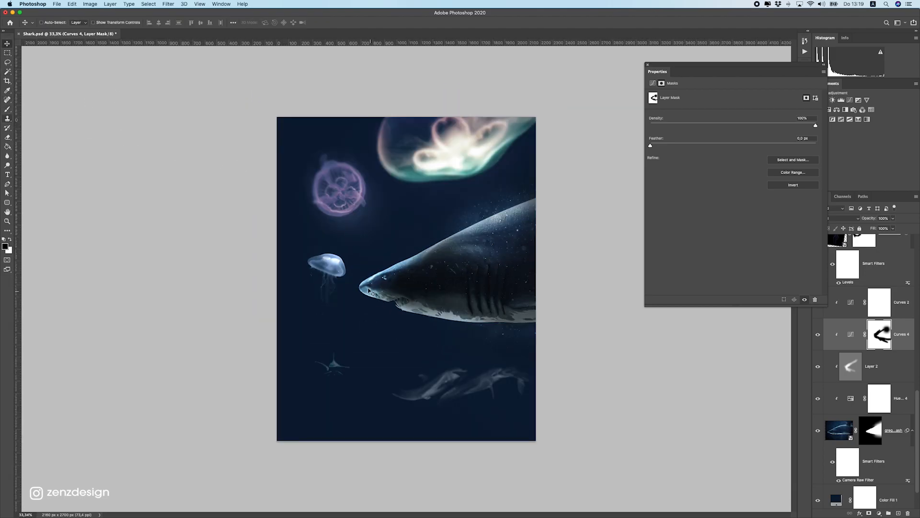
Step: Switch to Finder and look through the stock photos in the Images folder for another sea creature
left_click(326, 265, "super")
key("super+Tab")
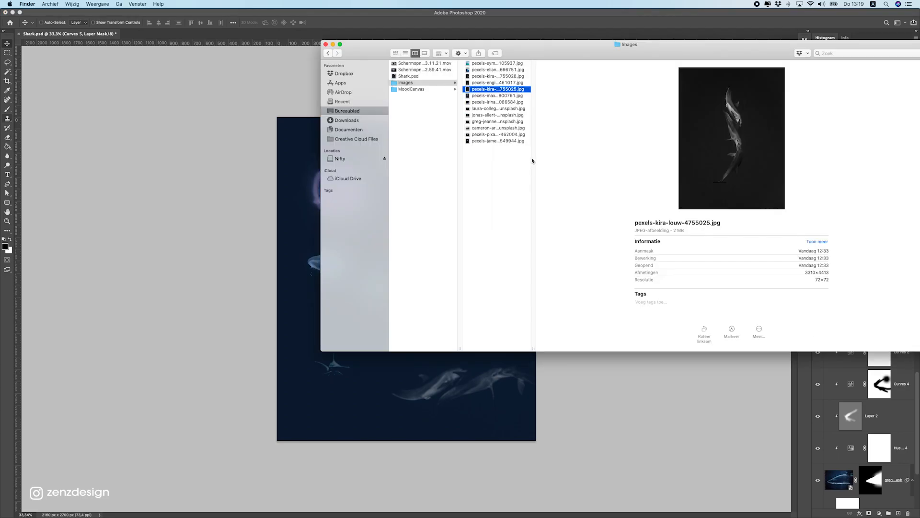
key("Down")
key("Down")
key("Down")
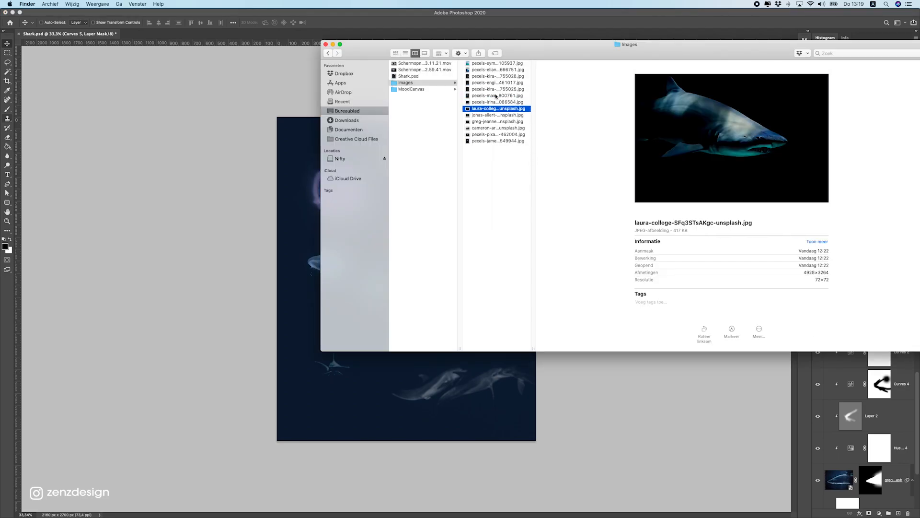
key("Down")
key("Down")
key("Down")
key("Down")
key("Down")
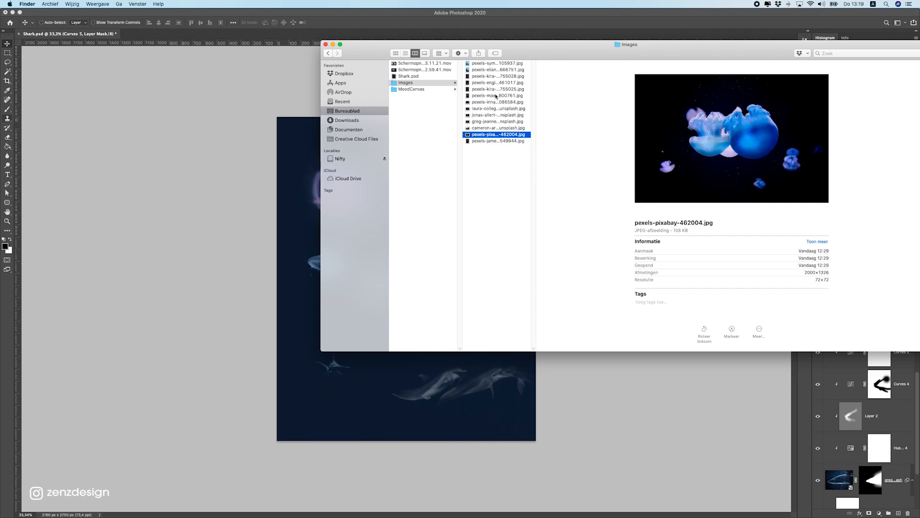
key("Up")
key("Down")
key("Up")
Step: Return to Photoshop, close the Properties panel and add a new empty layer above Curves 6
left_click(887, 421)
scroll(884, 387, "up", 3)
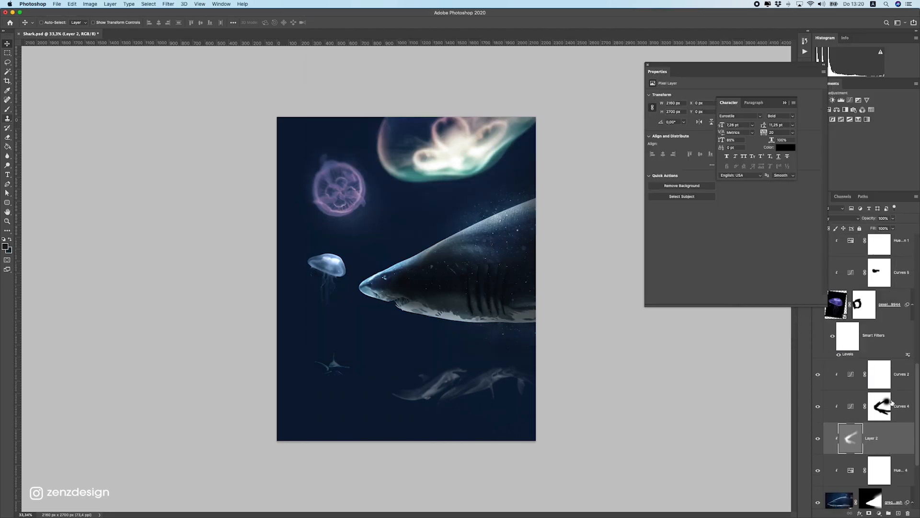
scroll(885, 387, "up", 5)
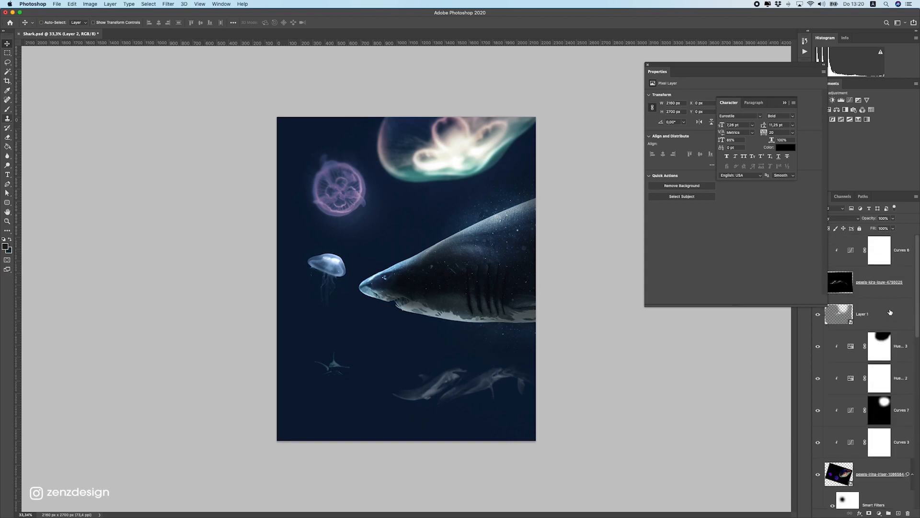
left_click(647, 65)
key("super+z")
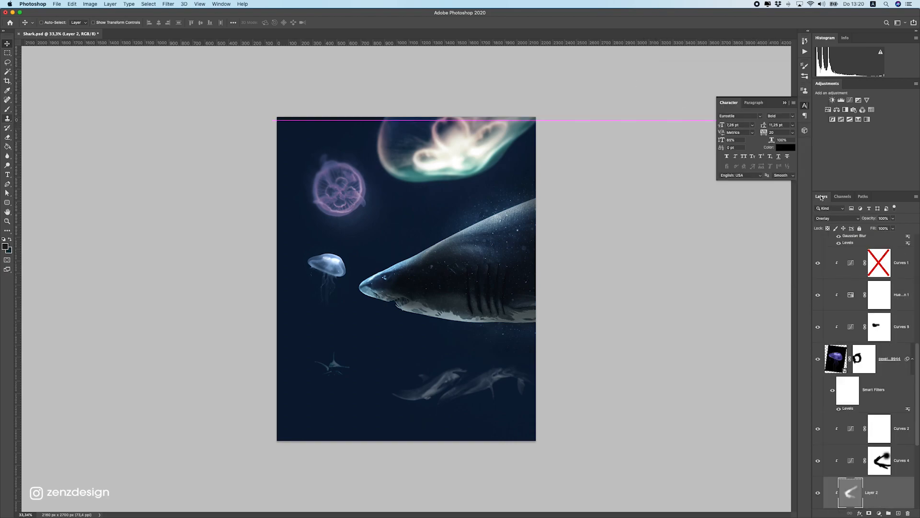
left_click(878, 241)
scroll(881, 254, "up", 5)
scroll(881, 254, "up", 2)
left_click(881, 254)
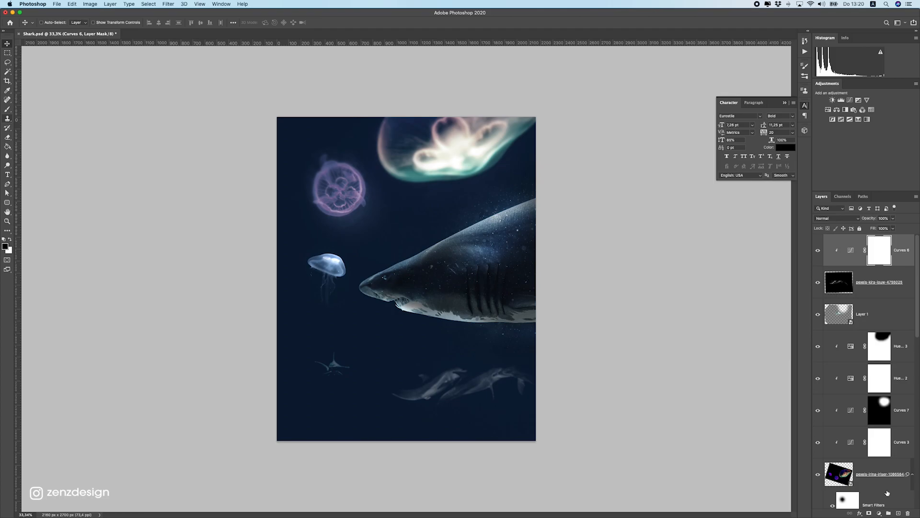
left_click(898, 513)
Step: Place pexels-pixabay-462004.jpg from the Finder Images folder into the Shark.psd document at its default size
key("super+Tab")
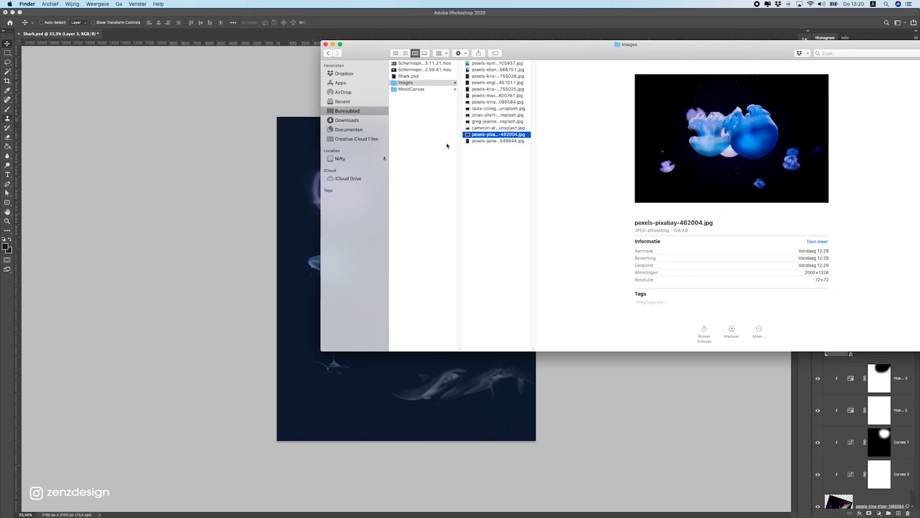
left_click_drag(505, 135, 443, 261)
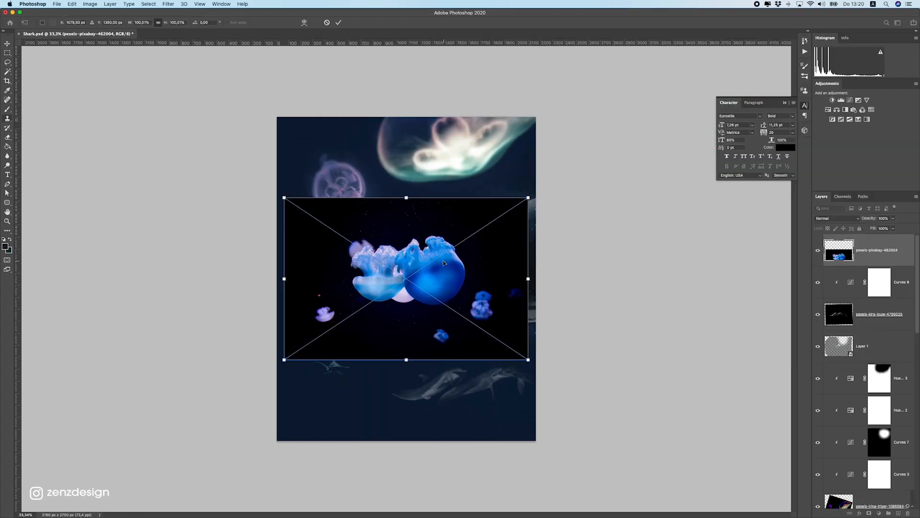
key("Return")
Step: Darken the placed blue jellyfish photo's background by sampling its black point in Levels, and set its blend mode to Screen
key("super+l")
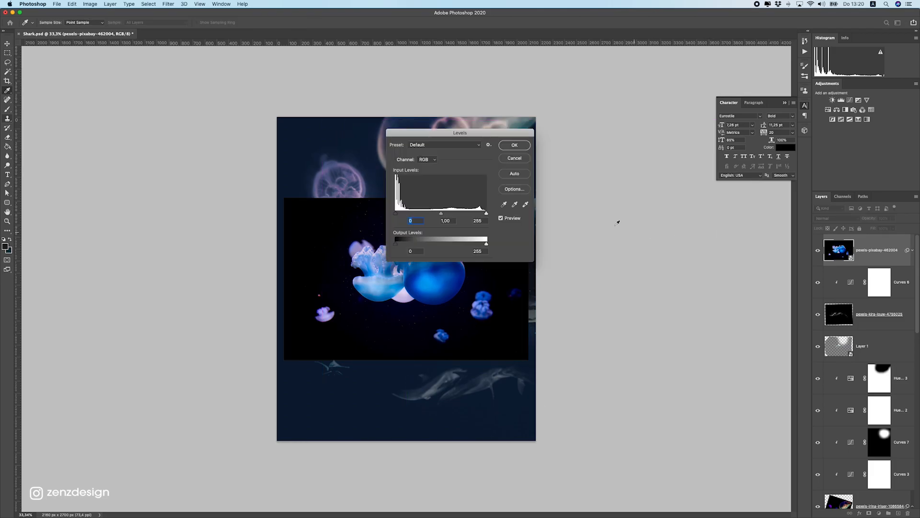
left_click(505, 205)
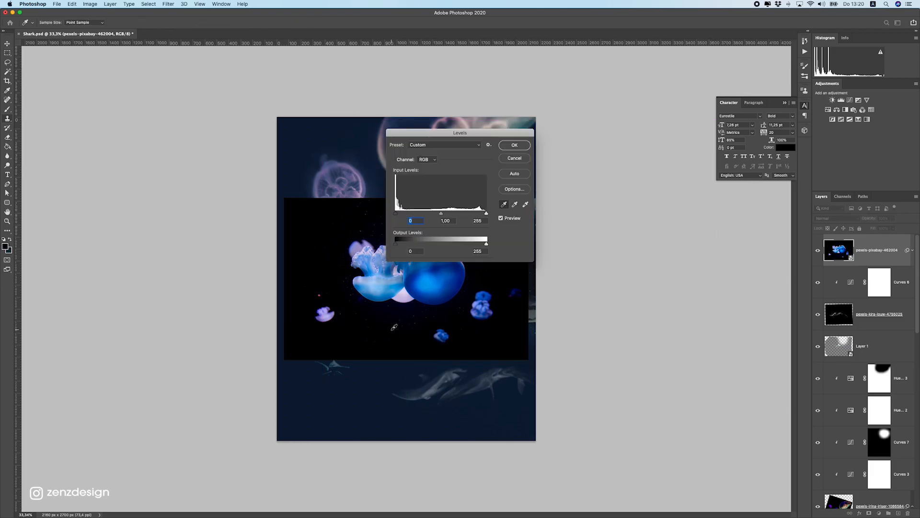
key("Return")
left_click(823, 217)
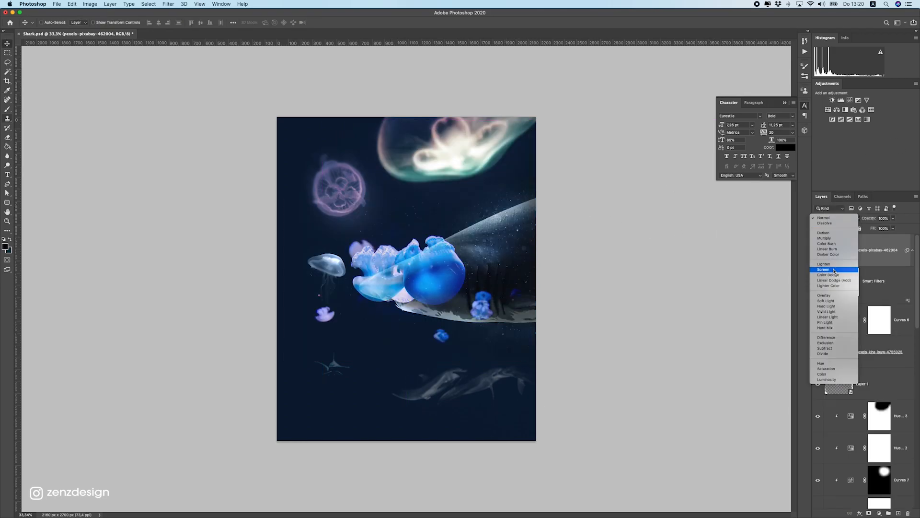
left_click(830, 270)
Step: Scale down the blue jellyfish photo and place it just below the shark's belly
left_click_drag(447, 261, 438, 416)
key("super+t")
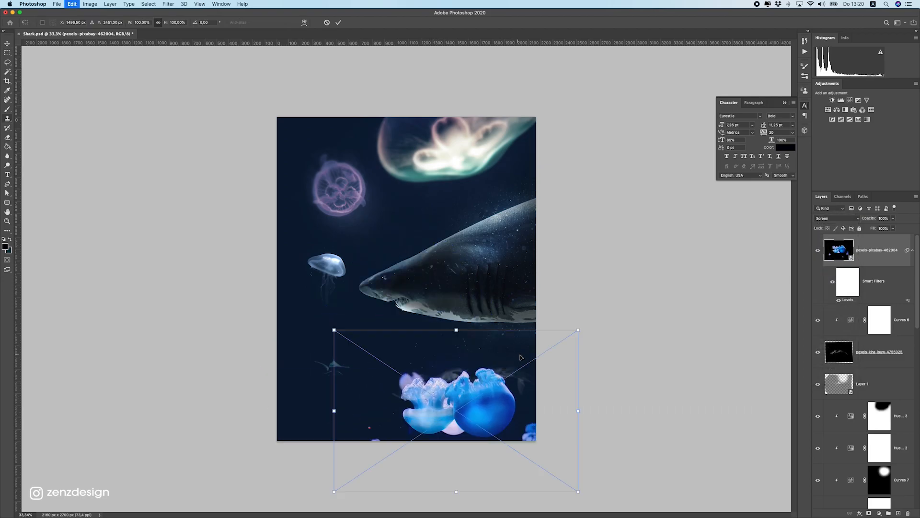
left_click_drag(579, 331, 503, 365)
left_click_drag(458, 408, 464, 353)
key("Return")
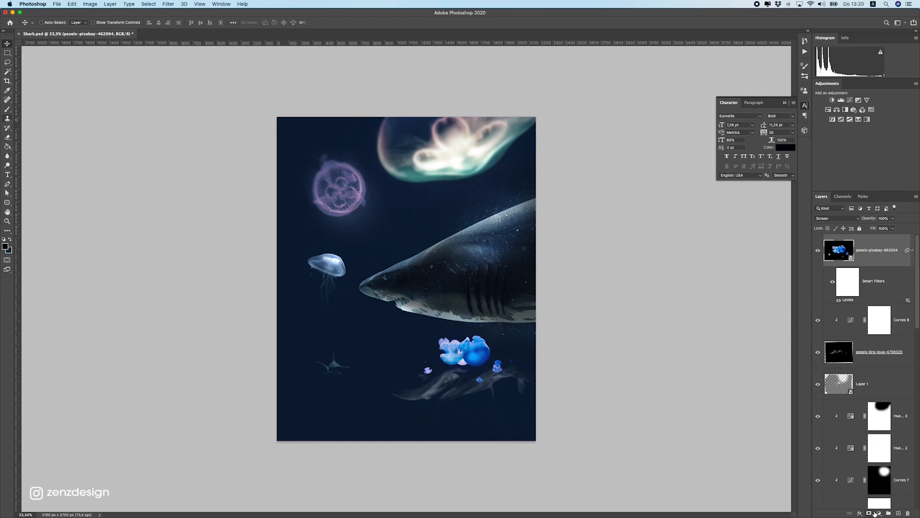
Step: Add a layer mask to the blue jellyfish layer and paint out the small stray jellyfish around the main group
left_click(869, 514)
left_click(7, 109)
mouse_move(427, 376)
left_mouse_down()
mouse_move(444, 404)
mouse_move(489, 400)
left_mouse_up()
key("bracketleft")
key("bracketleft")
key("bracketleft")
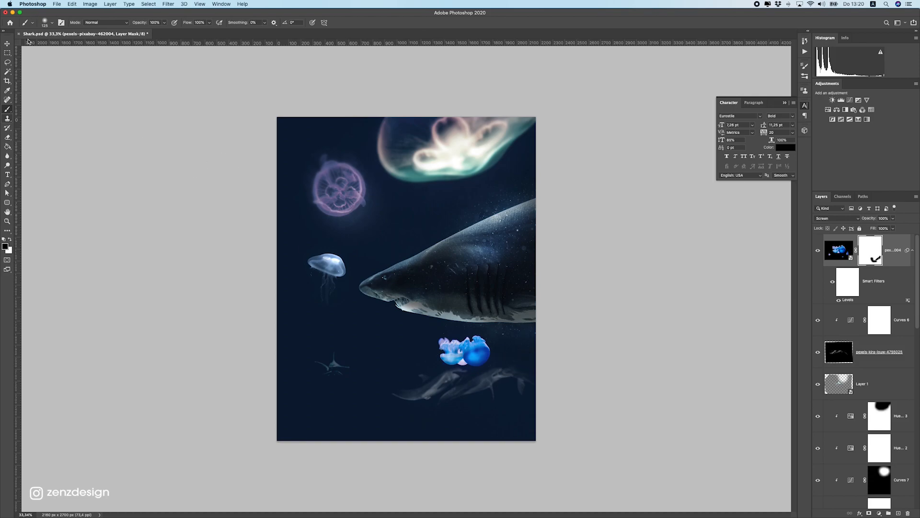
Step: Rotate the blue jellyfish so their bells point up, and position them between the shark's belly and the dolphins
left_click(8, 43)
left_click_drag(451, 318, 448, 331)
key("super+t")
left_click_drag(514, 332, 537, 316)
key("Escape")
key("super+t")
key("Return")
left_click_drag(530, 378, 504, 396)
left_click_drag(486, 363, 490, 357)
scroll(487, 355, "down", 2)
key("super+t")
key("Escape")
key("super+t")
left_click_drag(495, 337, 371, 375)
key("Return")
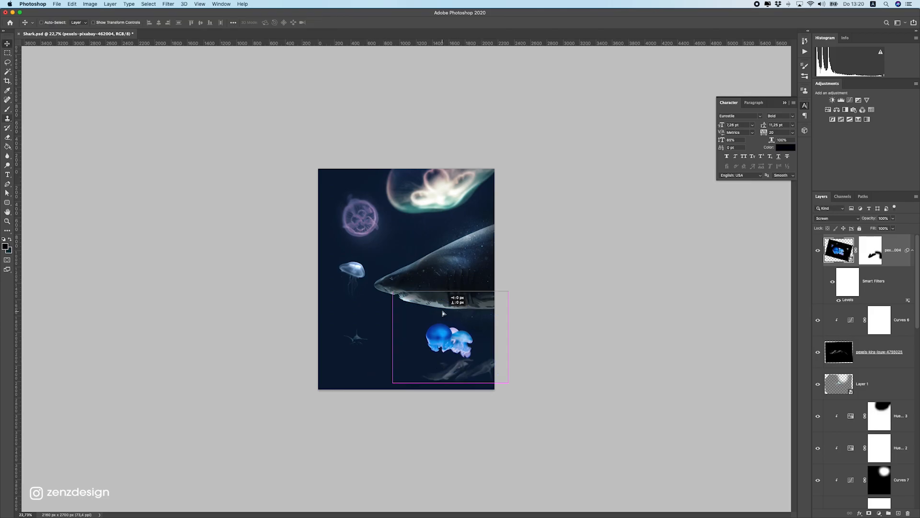
left_click_drag(438, 309, 453, 322)
left_click_drag(505, 340, 500, 333)
key("super+0")
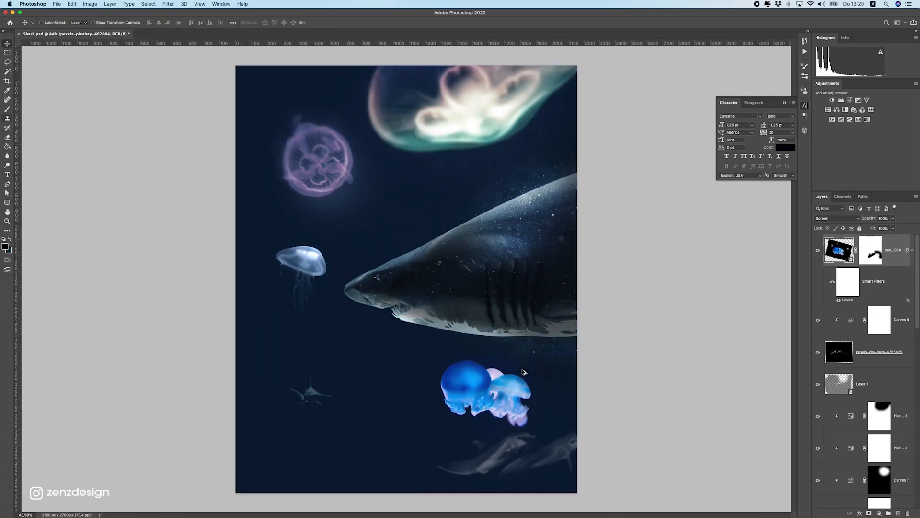
Step: Clip a Hue/Saturation adjustment to the blue jellyfish layer and set Saturation to -75
left_click(879, 513)
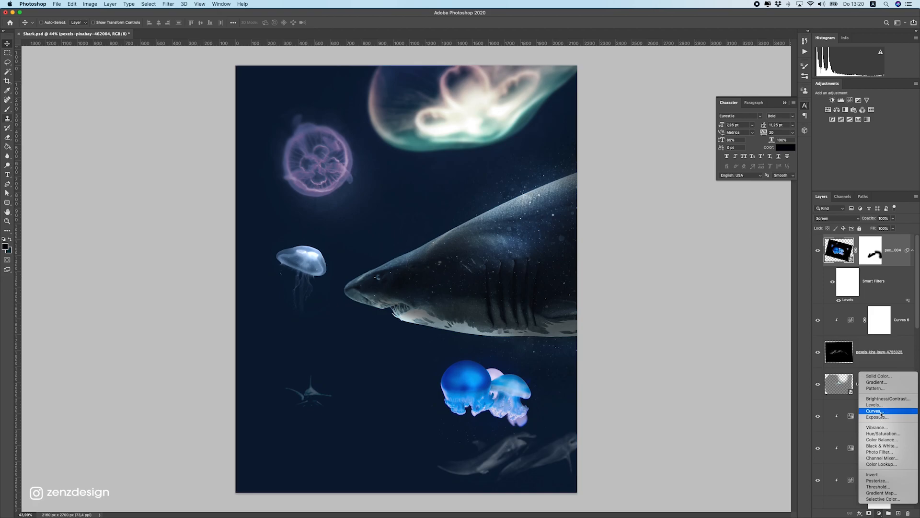
left_click(883, 434)
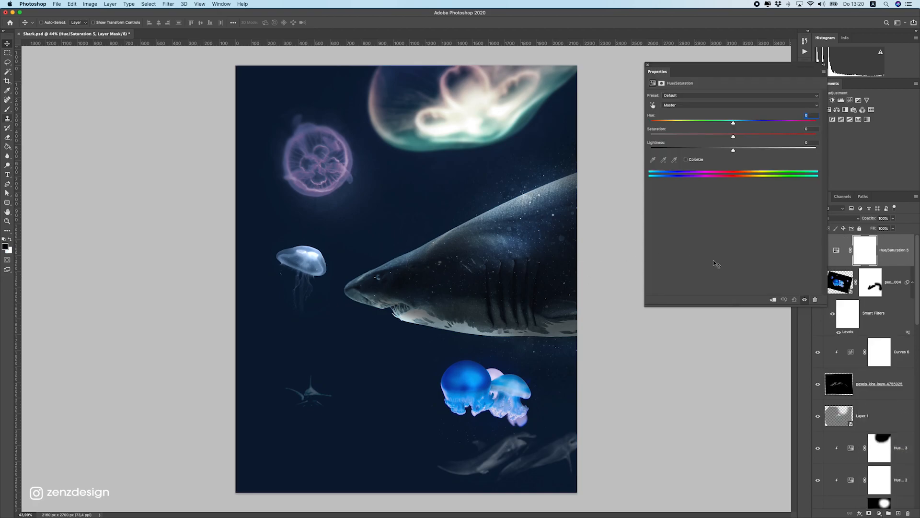
left_click(772, 300)
left_click_drag(681, 136, 687, 138)
scroll(388, 346, "down", 3)
scroll(422, 318, "up", 3)
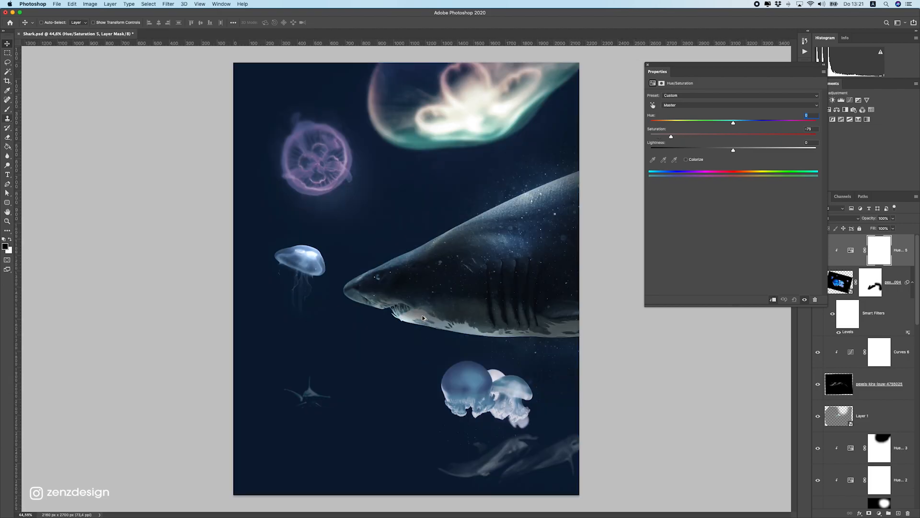
left_click(885, 514)
left_click(887, 415)
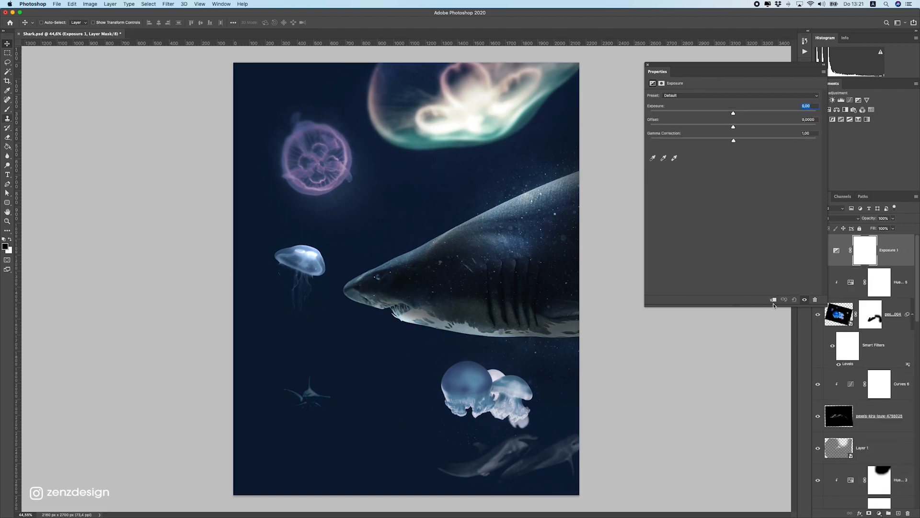
left_click(774, 299)
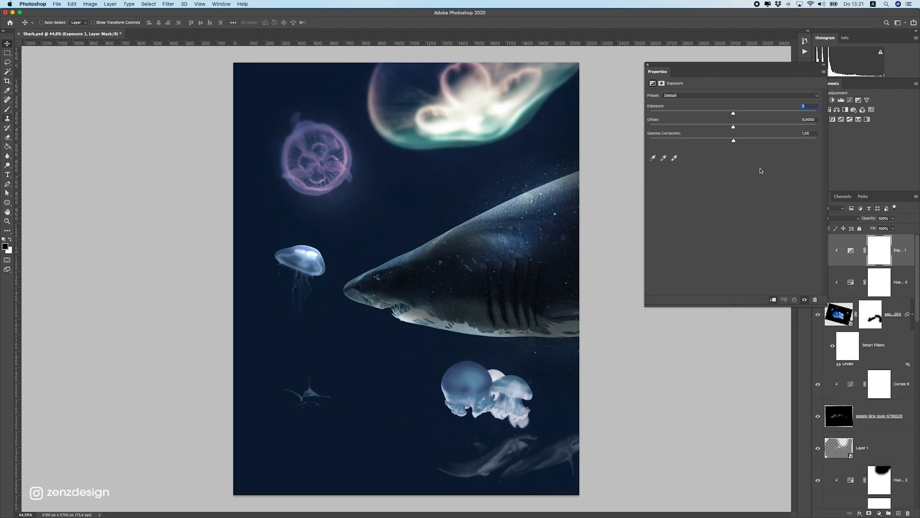
left_click(647, 66)
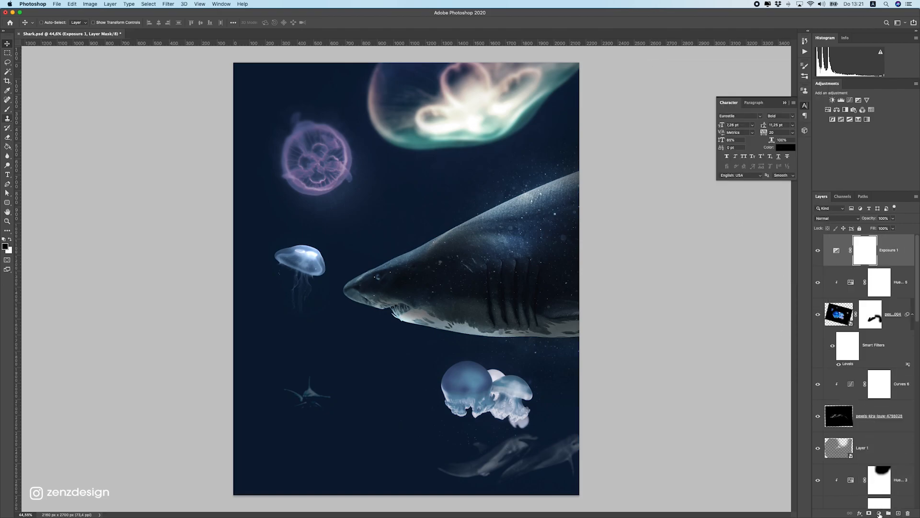
key("super+z")
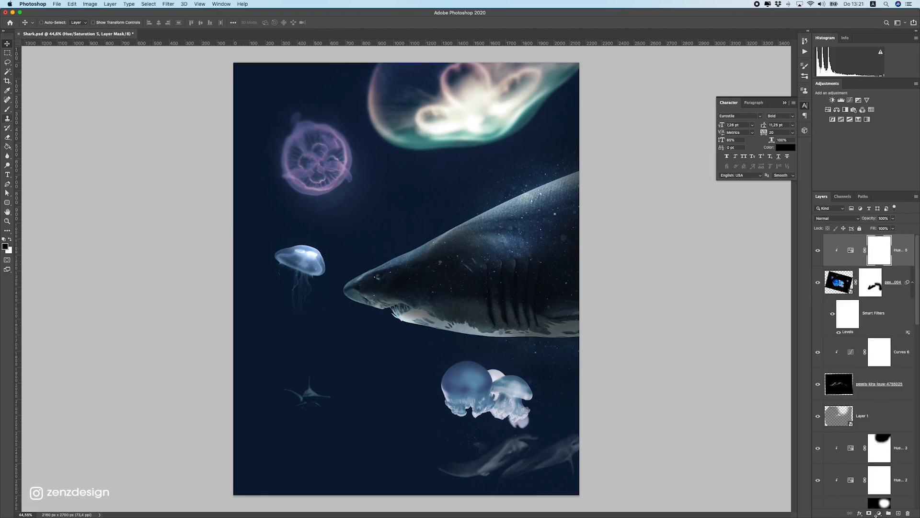
Step: Darken the blue jellyfish with a clipped Curves adjustment, lowering the white point's output to 165
left_click(878, 513)
left_click(872, 407)
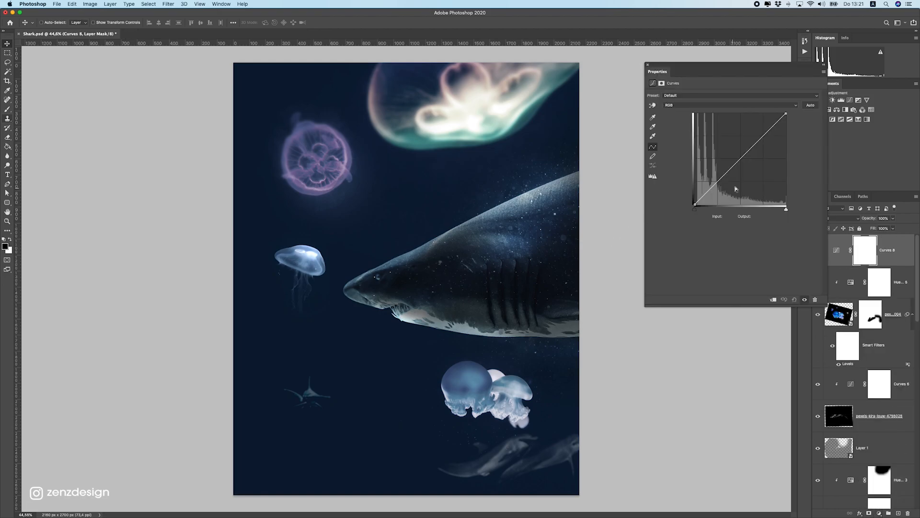
left_click(774, 300)
left_click_drag(788, 114, 797, 147)
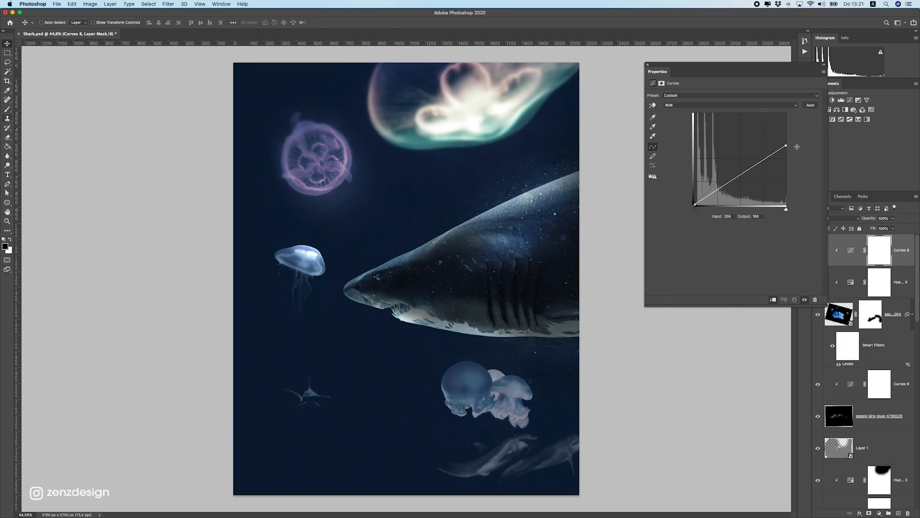
Step: Paint black on the darkening Curves mask with a larger brush across the tops of the blue jellyfish to restore their brightness
left_click(6, 109)
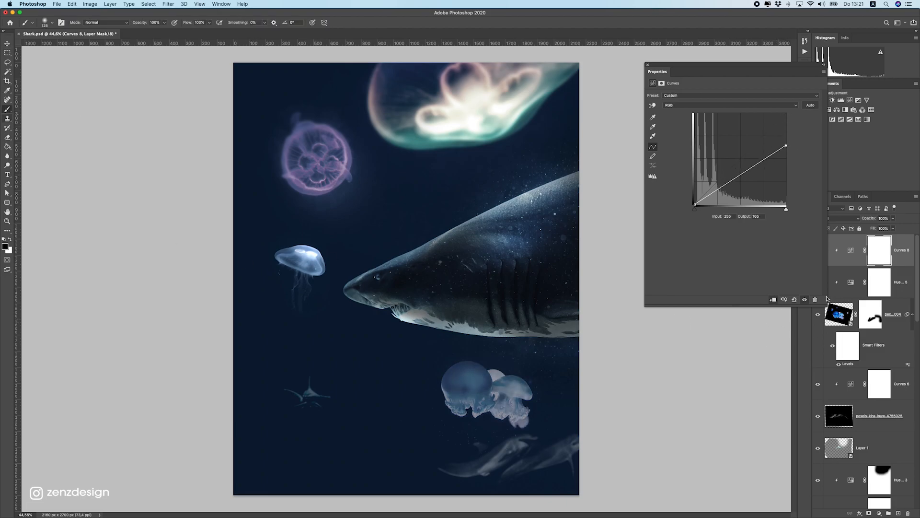
left_click(879, 254)
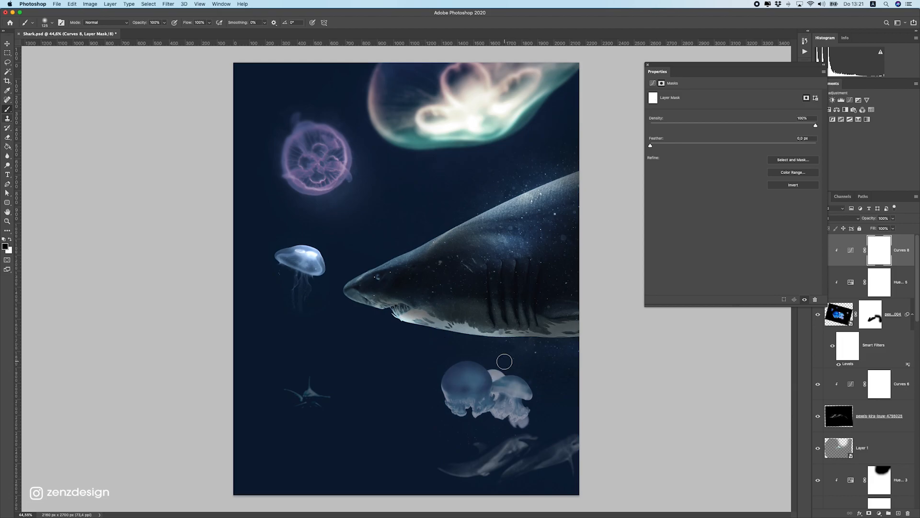
key("bracketright")
key("bracketright")
key("bracketright")
key("bracketright")
left_click_drag(482, 360, 528, 366)
key("super+z")
key("super+z")
mouse_move(451, 359)
left_mouse_down()
mouse_move(519, 354)
mouse_move(559, 367)
left_mouse_up()
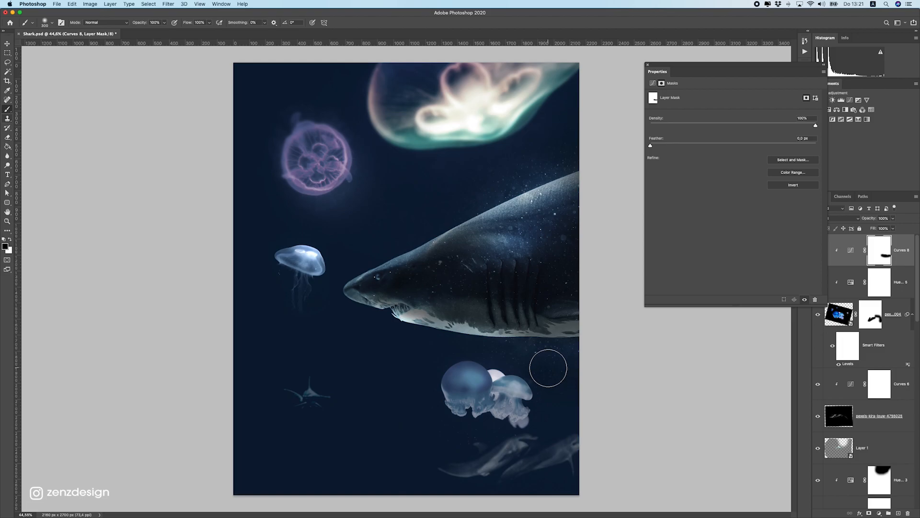
left_click(509, 387)
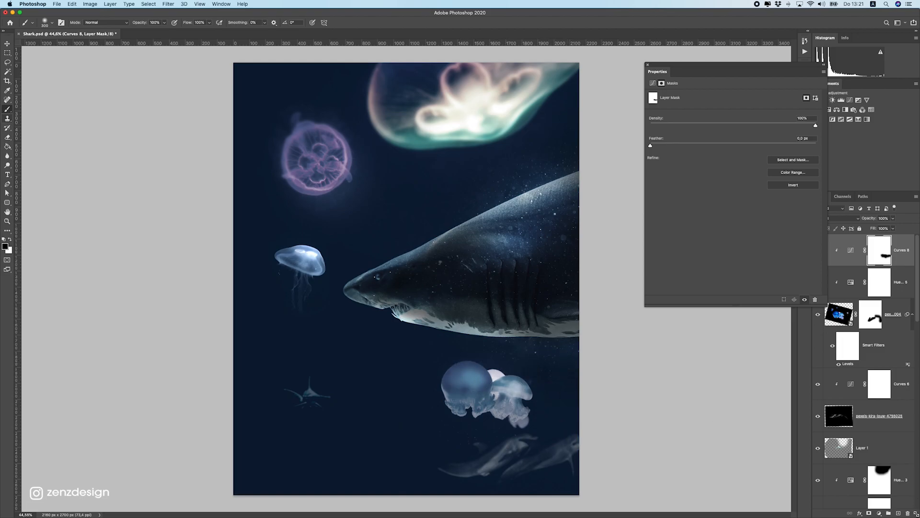
Step: Clip another Curves adjustment to the blue jellyfish and pull the white point inward to brighten them
left_click(879, 513)
left_click(875, 411)
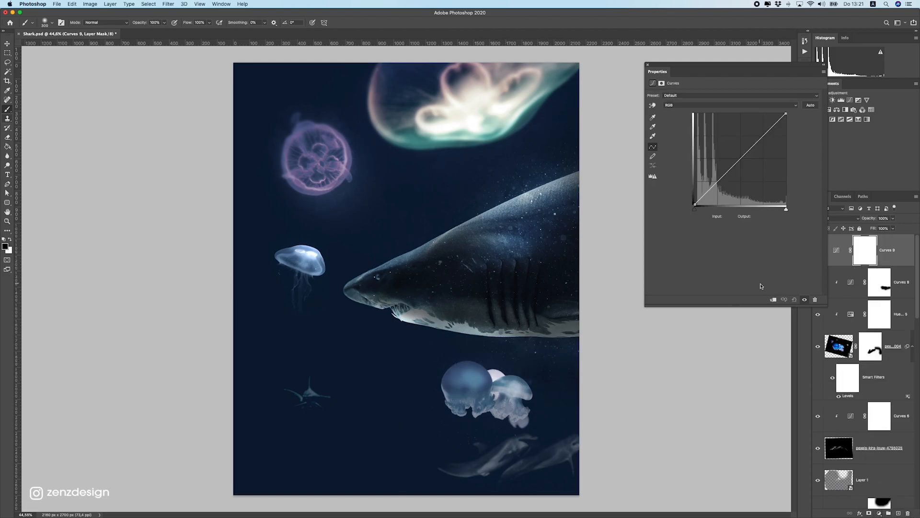
left_click(772, 301)
left_click_drag(786, 114, 752, 93)
Step: Invert the brightening Curves 9 mask and paint white over the jellyfish bells to add highlights only there
left_click(879, 258)
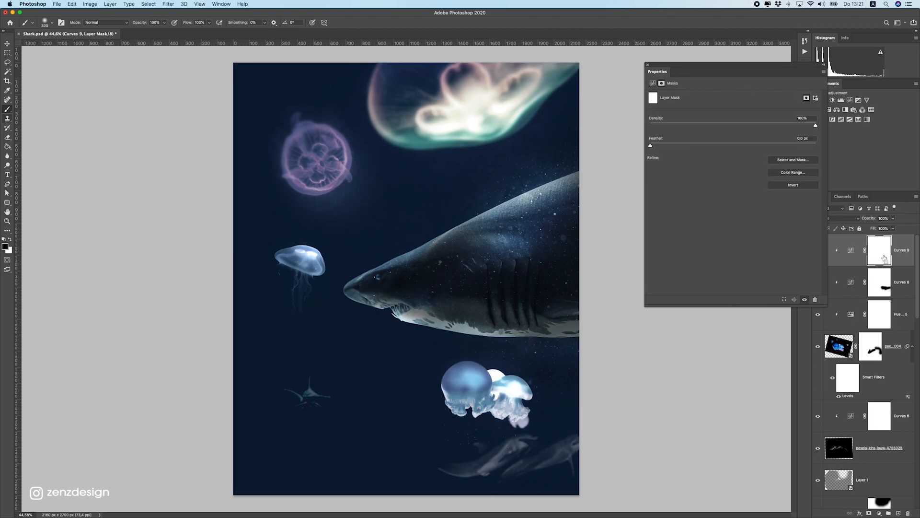
key("super+i")
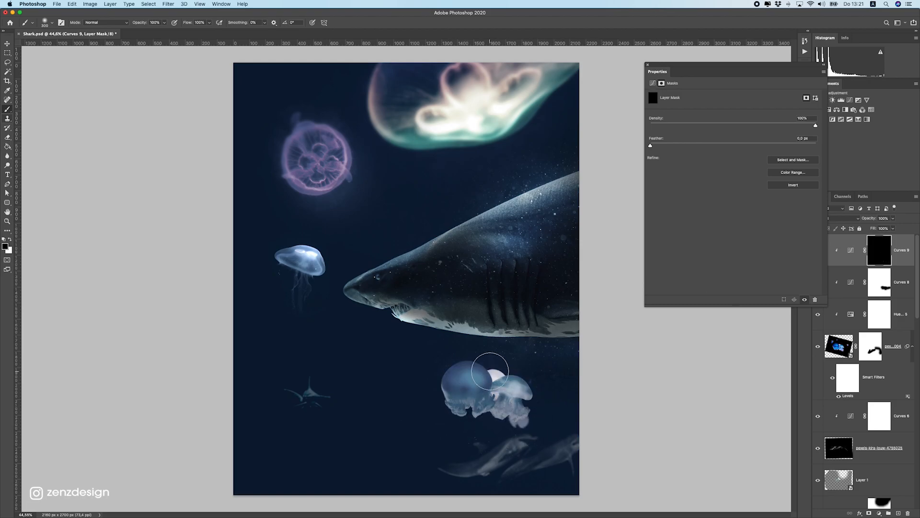
mouse_move(439, 360)
left_mouse_down()
mouse_move(488, 336)
mouse_move(526, 374)
mouse_move(425, 345)
left_mouse_up()
scroll(430, 346, "down", 5)
scroll(430, 346, "up", 5)
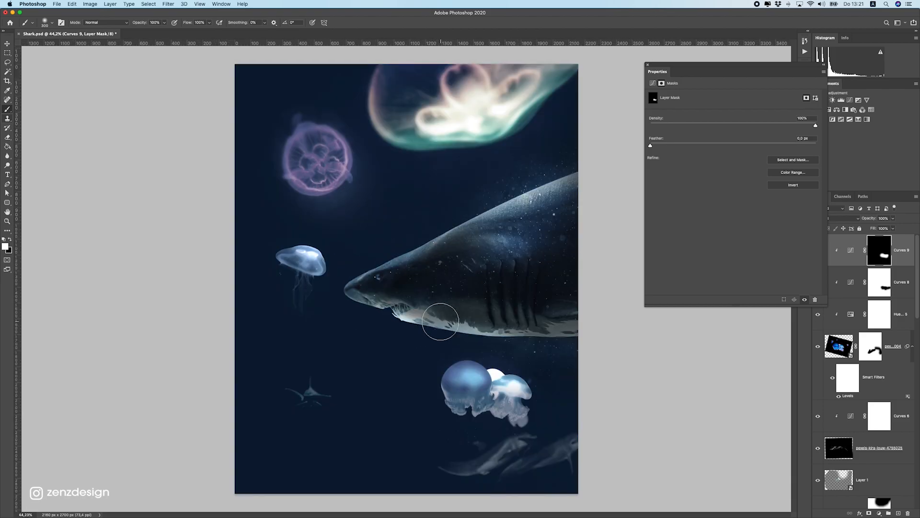
Step: Compare the shark with Curves 4 hidden and shown, and paint more black on its mask along the belly to brighten the underside
scroll(839, 411, "down", 8)
scroll(838, 411, "down", 8)
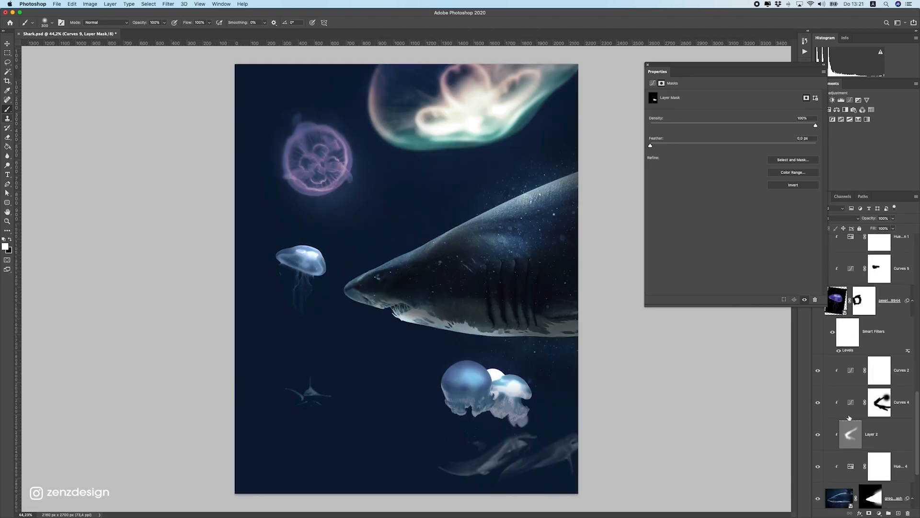
left_click(850, 359)
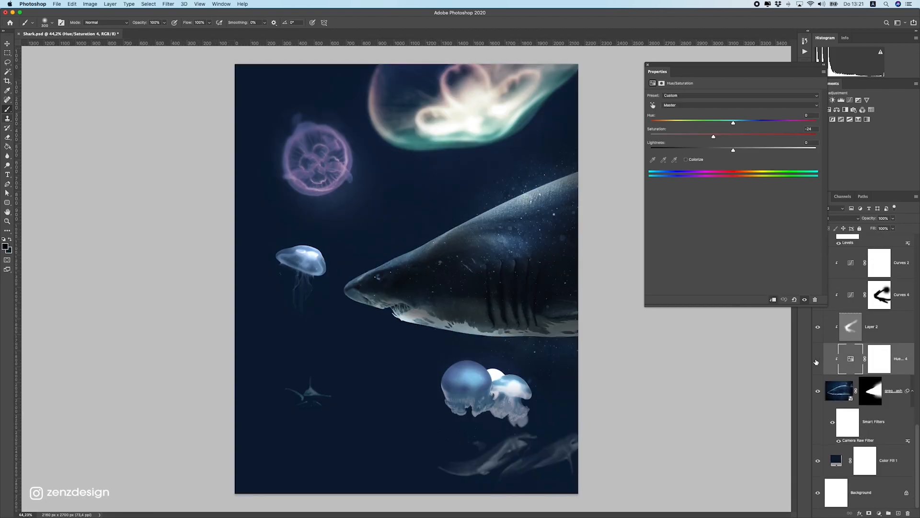
scroll(849, 372, "up", 3)
left_click(818, 382)
left_click(818, 381)
left_click(880, 381)
left_click_drag(517, 331, 470, 332)
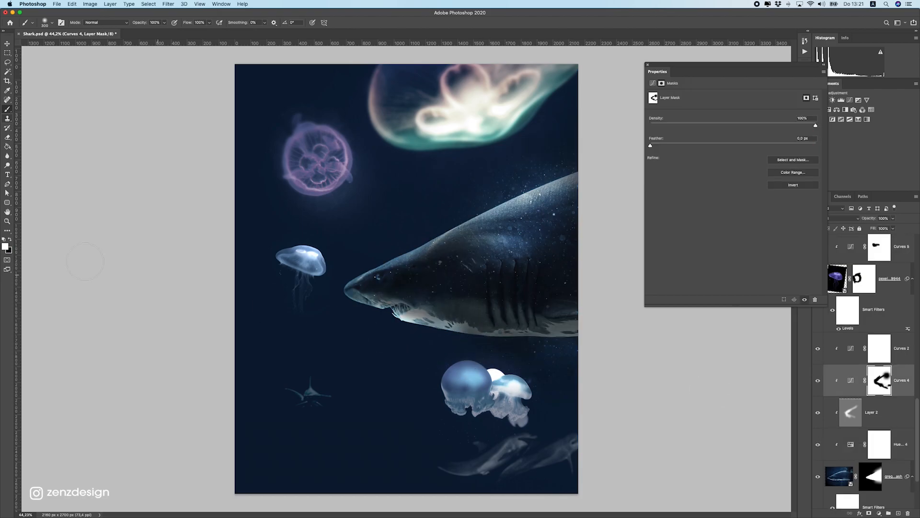
left_click_drag(712, 73, 658, 65)
mouse_move(491, 359)
left_mouse_down()
mouse_move(448, 339)
mouse_move(545, 388)
left_mouse_up()
scroll(493, 386, "down", 10)
scroll(494, 386, "up", 10)
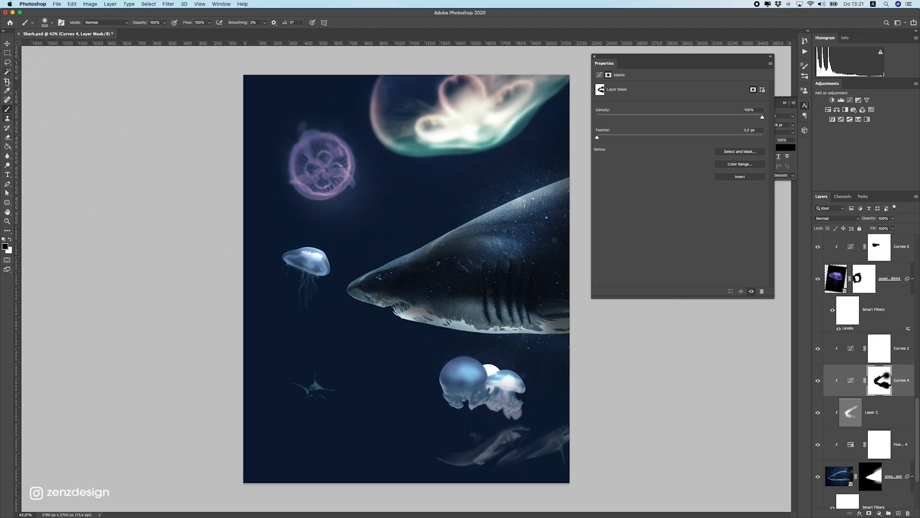
Step: Select the small jellyfish near the shark's nose with its clipped adjustments, scale it down slightly and shift it away from the shark
left_click(7, 43)
left_click(304, 257)
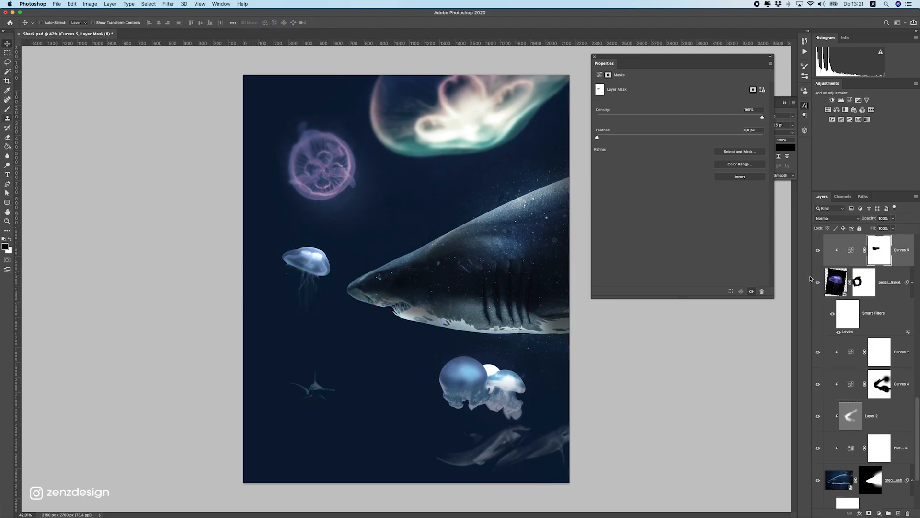
scroll(864, 302, "up", 2)
left_click(889, 325)
scroll(892, 312, "up", 3)
left_click(898, 294, "shift")
key("super+t")
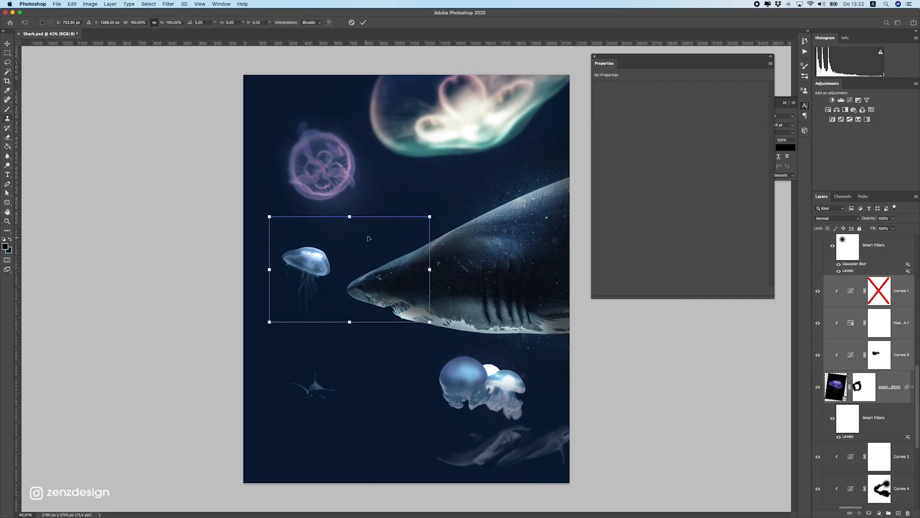
mouse_move(428, 218)
left_mouse_down()
mouse_move(415, 227)
mouse_move(422, 226)
left_mouse_up()
key("Return")
scroll(379, 248, "down", 4)
left_click_drag(377, 246, 373, 245)
Step: Lighten the shark's snout and upper back edge on Layer 2 with the Dodge tool, range Midtones
scroll(384, 260, "down", 5)
scroll(385, 261, "up", 5)
scroll(863, 359, "down", 5)
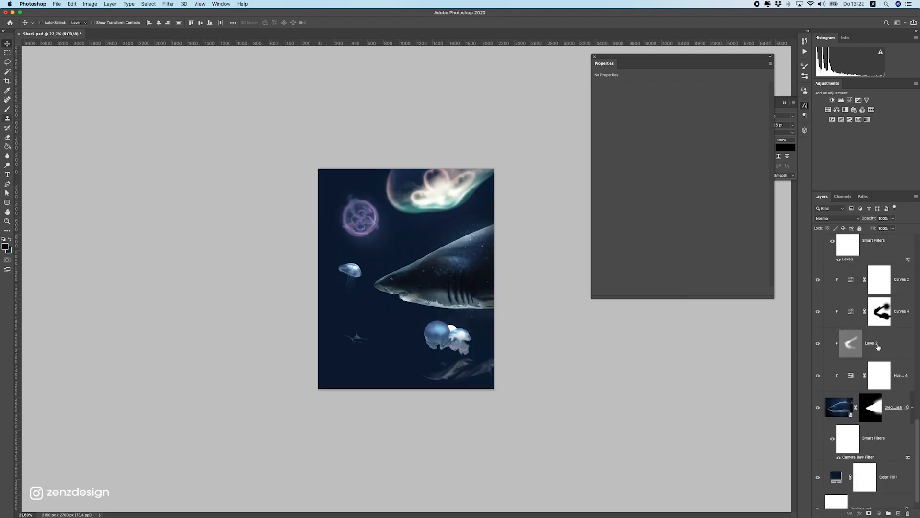
left_click(825, 345)
left_click(817, 345)
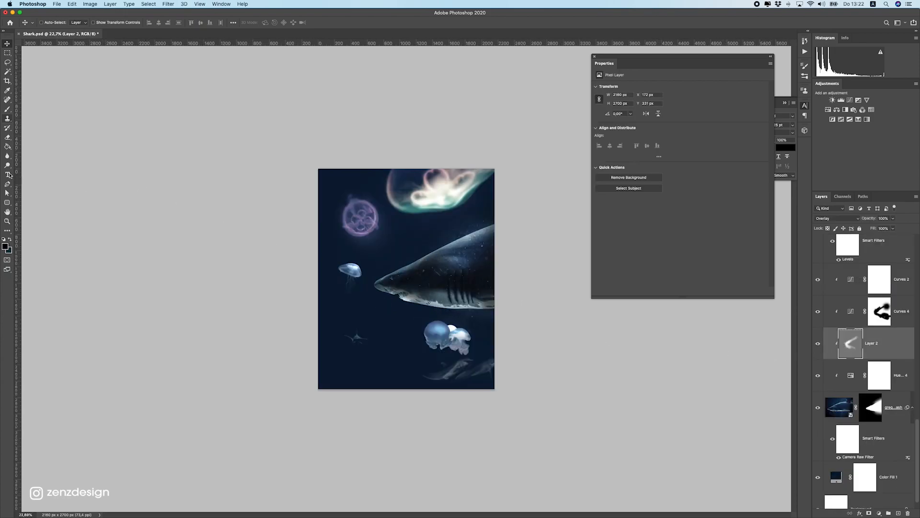
right_click(8, 165)
left_click(33, 166)
scroll(425, 321, "up", 2)
mouse_move(425, 320)
left_mouse_down()
mouse_move(446, 315)
mouse_move(413, 292)
mouse_move(369, 283)
mouse_move(378, 274)
left_mouse_up()
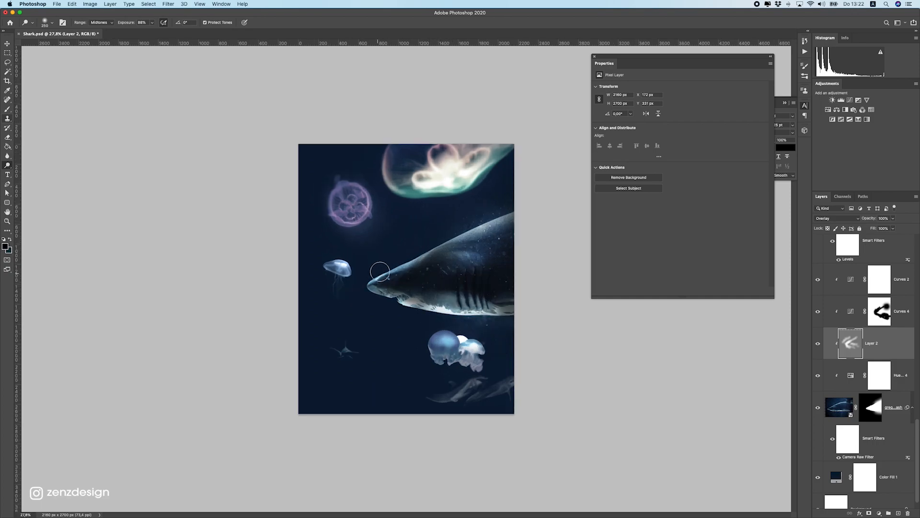
mouse_move(432, 256)
left_mouse_down()
mouse_move(472, 230)
mouse_move(447, 246)
left_mouse_up()
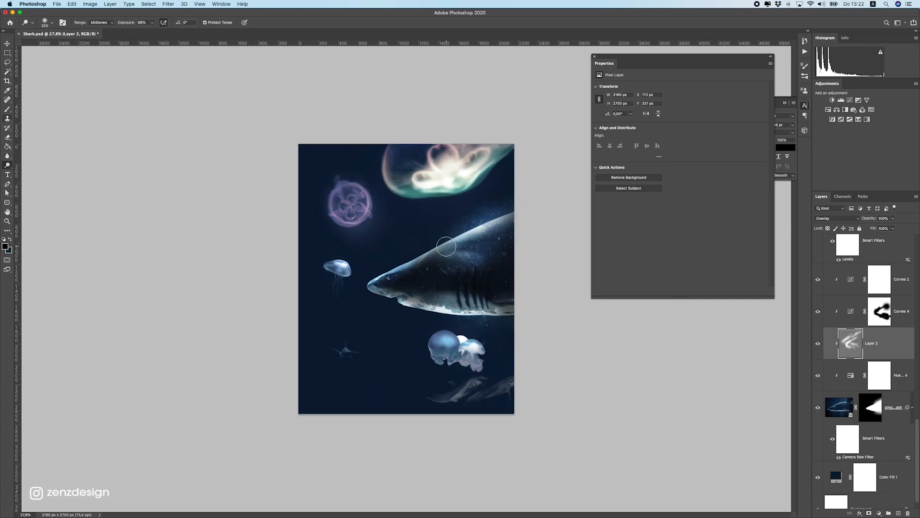
Step: Brighten the shark's eye on Layer 2 using a smaller Dodge brush with the range set to Highlights
scroll(494, 273, "up", 1)
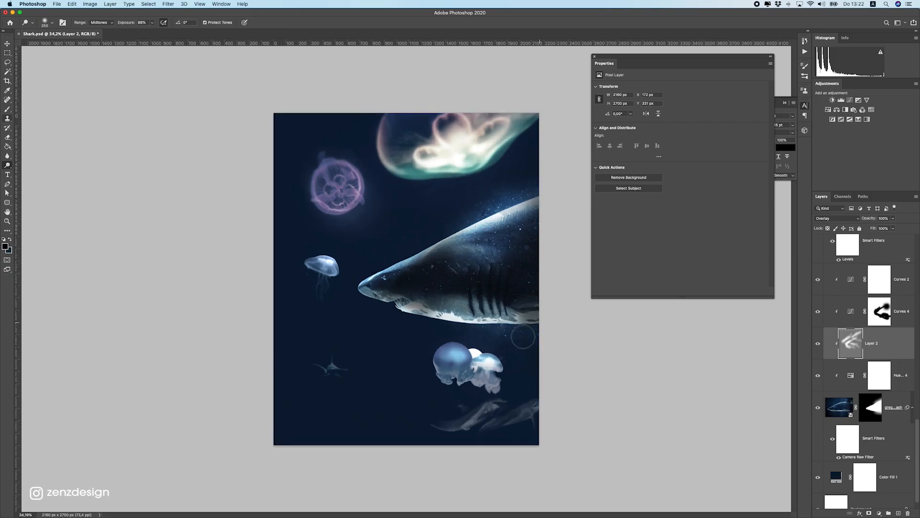
key("bracketleft")
left_click(881, 321)
left_click(890, 364)
left_click(885, 354)
left_click(103, 22)
scroll(383, 279, "up", 8)
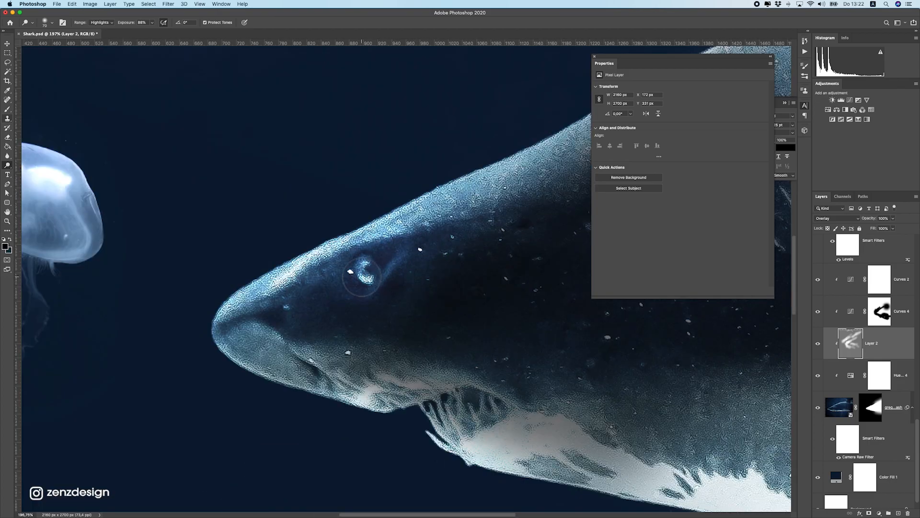
scroll(365, 273, "down", 10)
scroll(421, 265, "up", 4)
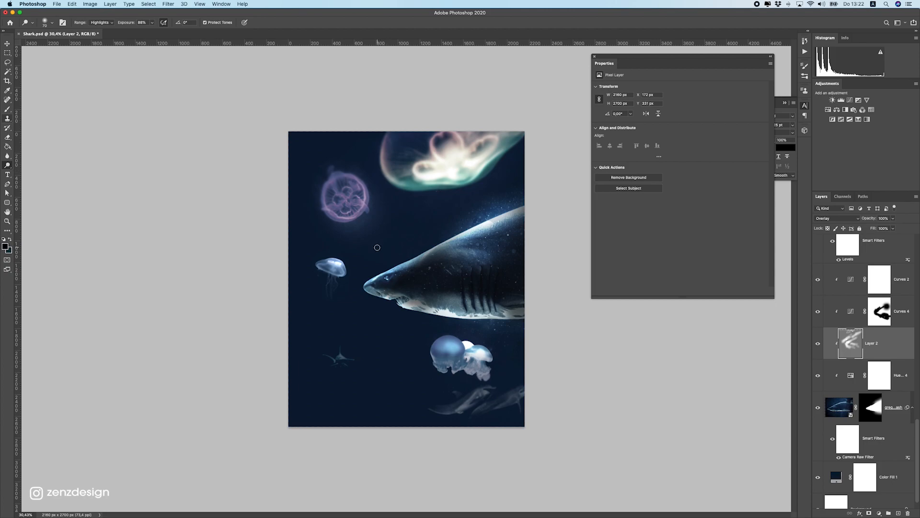
Step: Undo the last dodge stroke along the shark's back and save the document
left_click_drag(452, 254, 508, 207)
key("super+z")
key("super+s")
key("v")
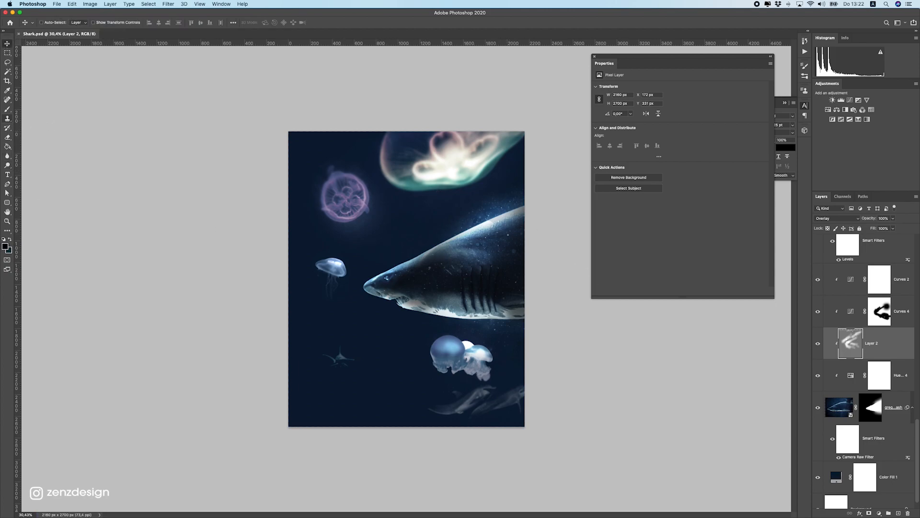
Step: Switch to Finder and browse the Images folder to select pexels-engin-akyurt-1461017.jpg
key("super+Tab")
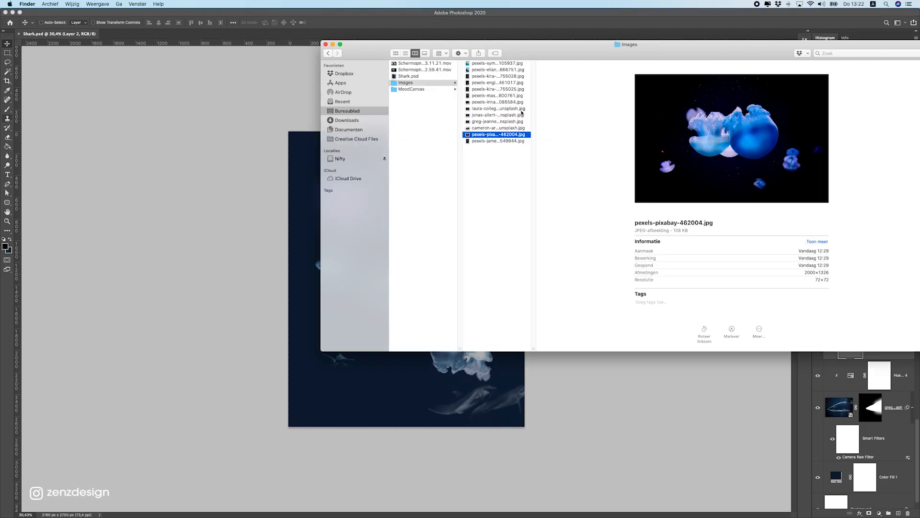
key("Up")
key("Up")
key("Up")
key("Up")
key("Up")
key("Up")
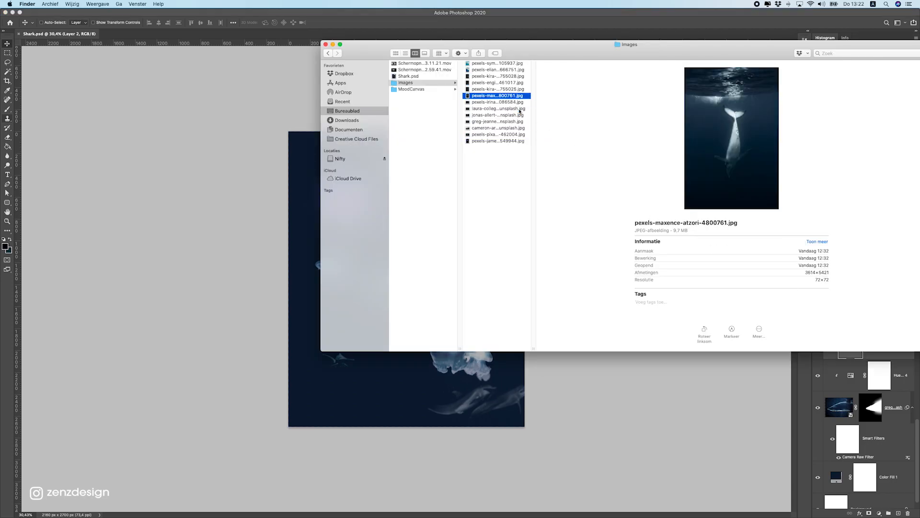
key("Up")
key("Up")
key("Up")
key("Down")
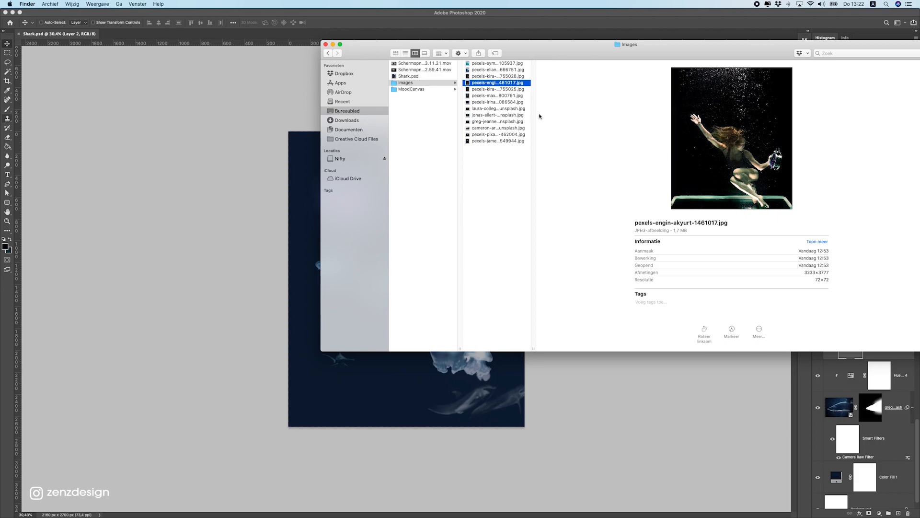
Step: Return to Photoshop and add a new empty layer above Curves 9 at the top of the layer stack
left_click_drag(517, 84, 164, 270)
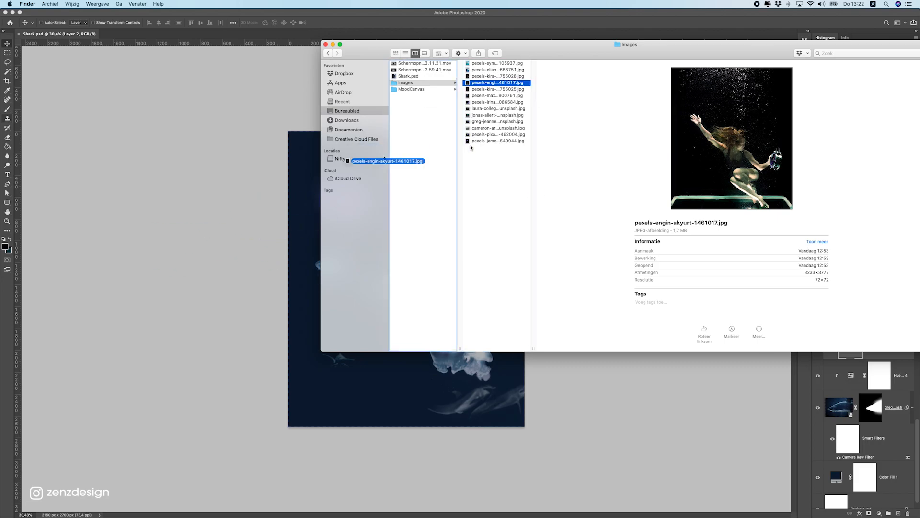
key("super+Tab")
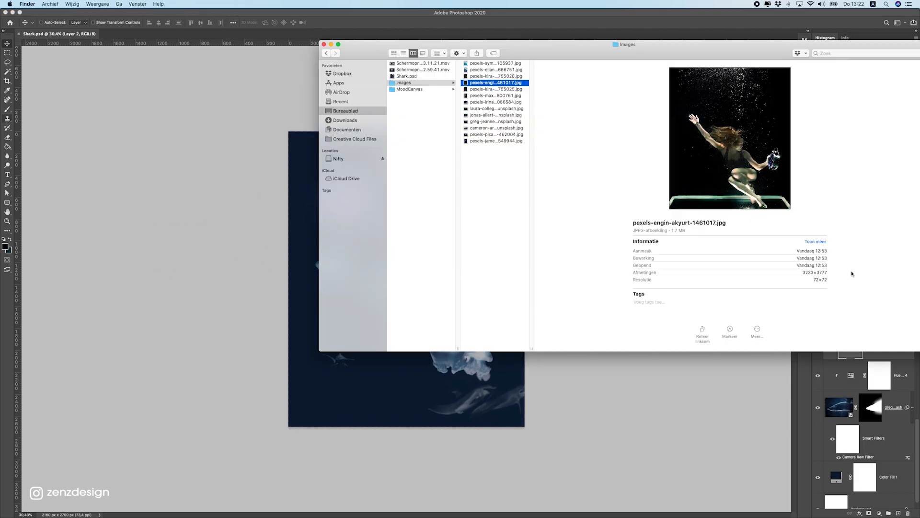
left_click(608, 415)
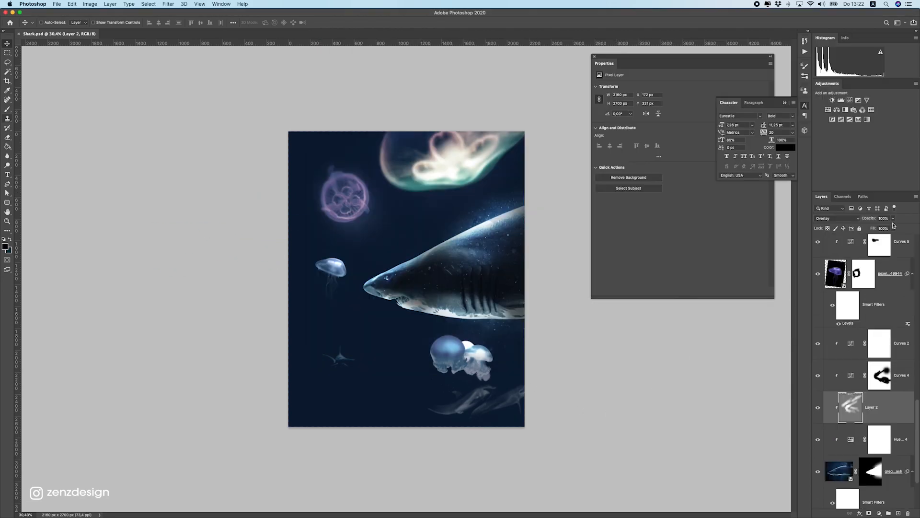
scroll(911, 341, "up", 10)
left_click_drag(918, 340, 914, 246)
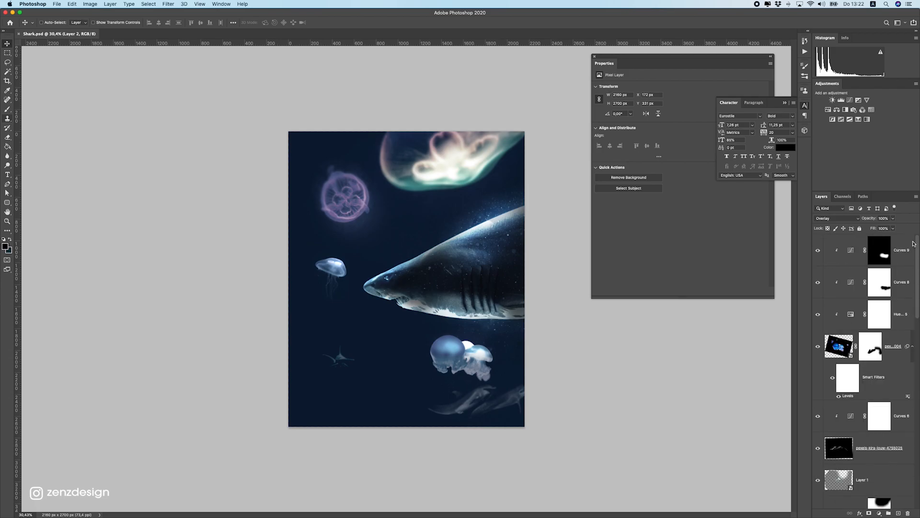
left_click(899, 258)
left_click(899, 513)
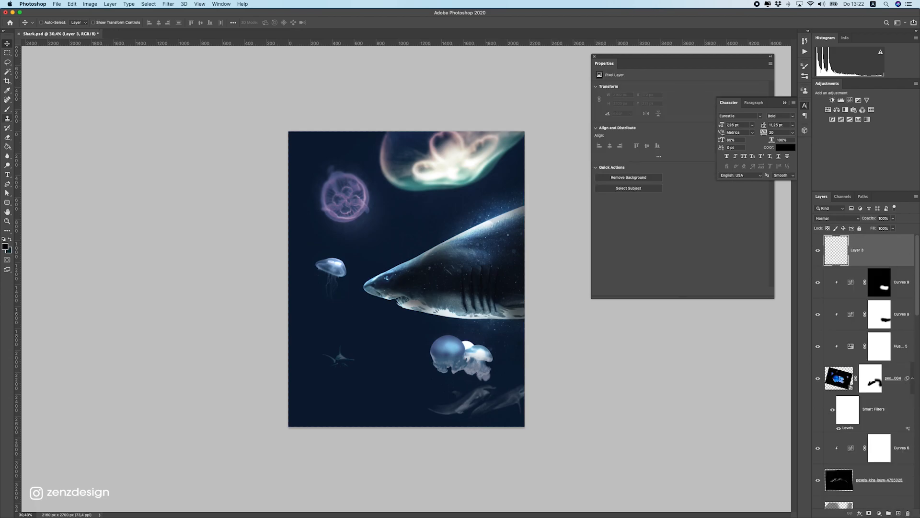
Step: Place pexels-engin-akyurt-1461017.jpg from Finder into the composite as the topmost layer
key("super+Tab")
left_click_drag(489, 83, 181, 345)
key("Return")
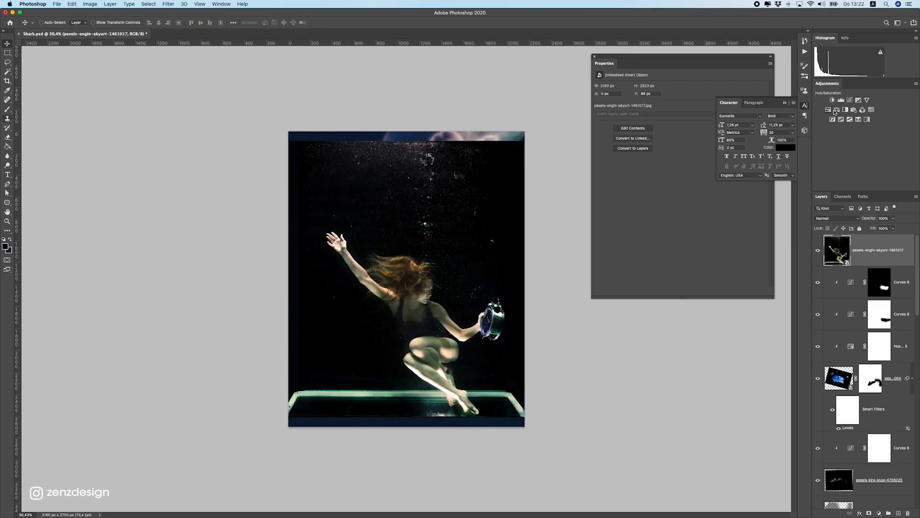
left_click(829, 220)
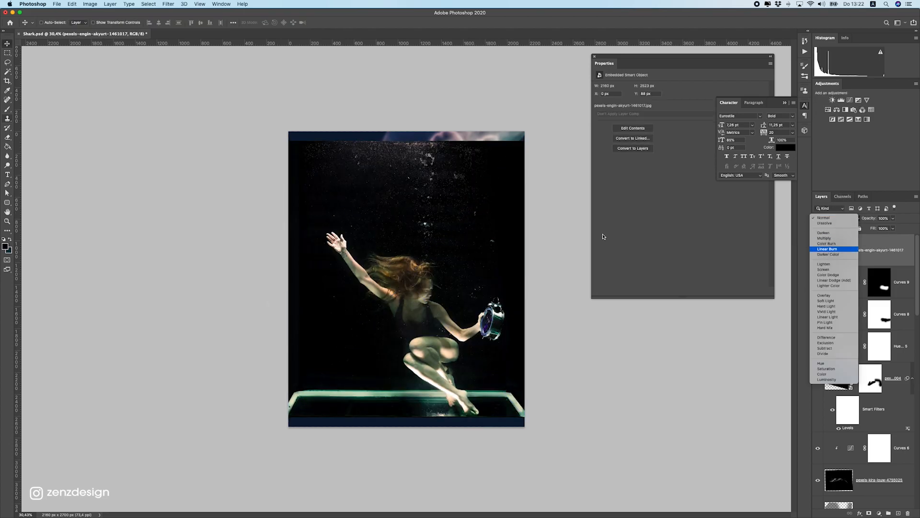
left_click(435, 216)
Step: Apply Levels to the placed underwater photo as a smart filter to deepen its dark background
key("super+l")
left_click(504, 205)
left_click(357, 197)
key("Return")
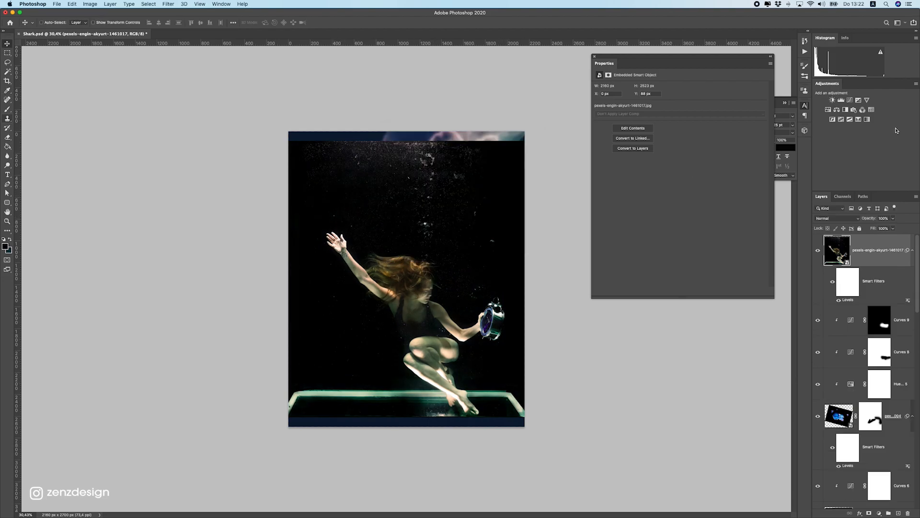
Step: Set the underwater photo's blend mode to Screen and move it so its bubbles fall over the shark
left_click(834, 219)
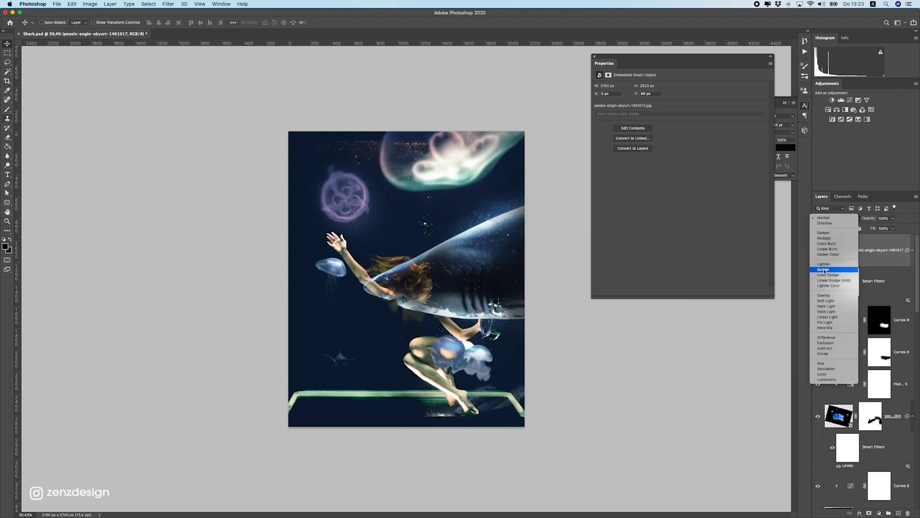
left_click(834, 268)
left_click_drag(467, 234, 338, 223)
left_click_drag(306, 177, 559, 283)
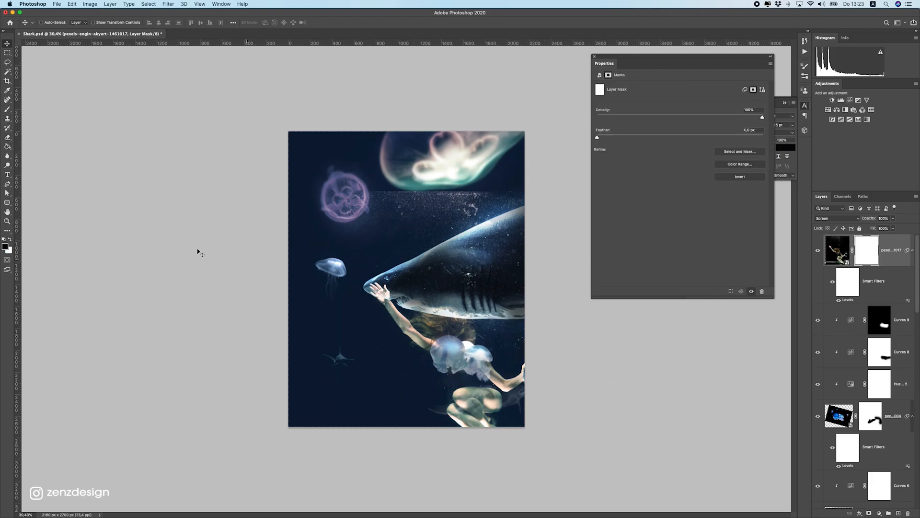
Step: Paint black on the photo's layer mask to hide the woman and the hard upper edge, and shift the layer upward
left_click(7, 109)
mouse_move(390, 350)
left_mouse_down()
mouse_move(461, 372)
mouse_move(501, 350)
mouse_move(520, 358)
mouse_move(488, 387)
mouse_move(516, 336)
left_mouse_up()
mouse_move(397, 155)
left_mouse_down()
mouse_move(298, 194)
mouse_move(395, 181)
mouse_move(383, 204)
mouse_move(464, 130)
mouse_move(520, 157)
left_mouse_up()
left_click(7, 43)
mouse_move(430, 234)
left_mouse_down()
mouse_move(386, 247)
mouse_move(399, 243)
mouse_move(395, 257)
mouse_move(422, 151)
mouse_move(430, 150)
left_mouse_up()
scroll(396, 270, "up", 5)
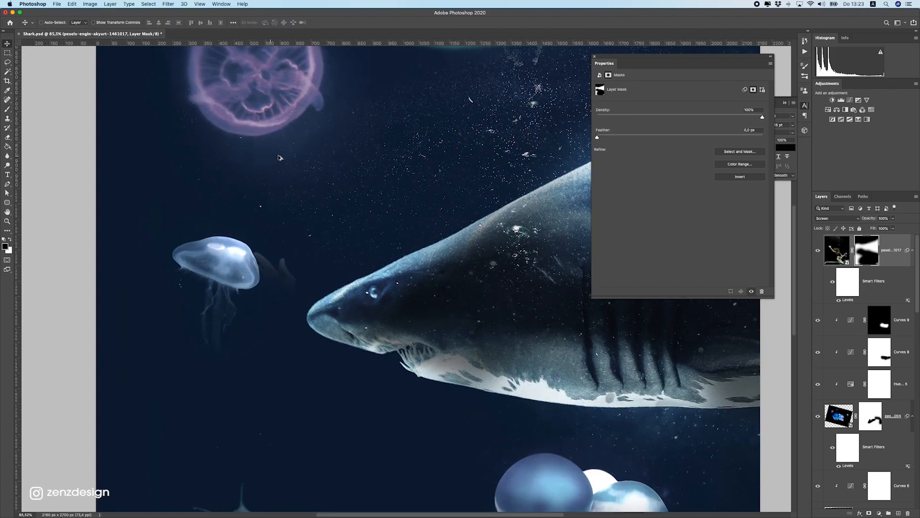
scroll(282, 159, "down", 4)
scroll(76, 207, "up", 2)
Step: Paint black with a smaller brush on the photo's mask to remove leftover traces around the small jellyfish and the shark
left_click(6, 110)
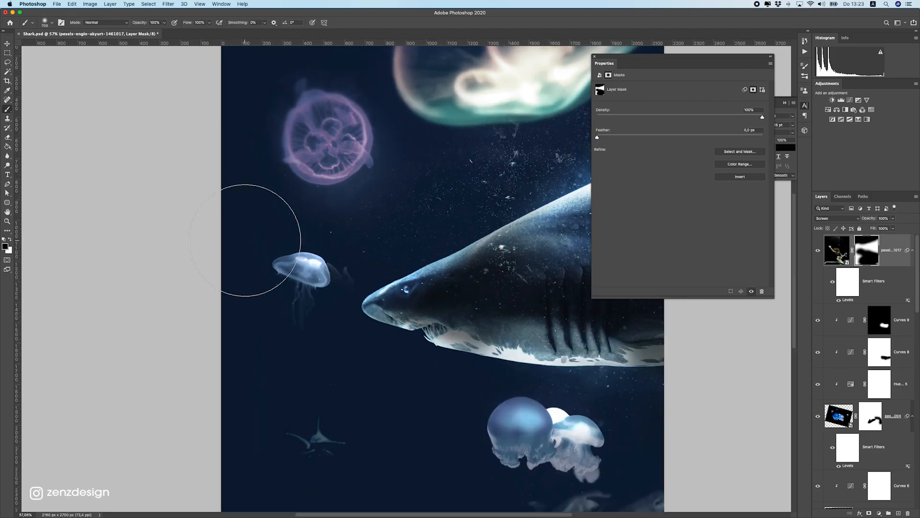
key("bracketleft")
key("bracketleft")
key("bracketleft")
key("bracketleft")
left_click_drag(429, 283, 249, 293)
mouse_move(267, 332)
left_mouse_down()
mouse_move(303, 346)
mouse_move(380, 279)
left_mouse_up()
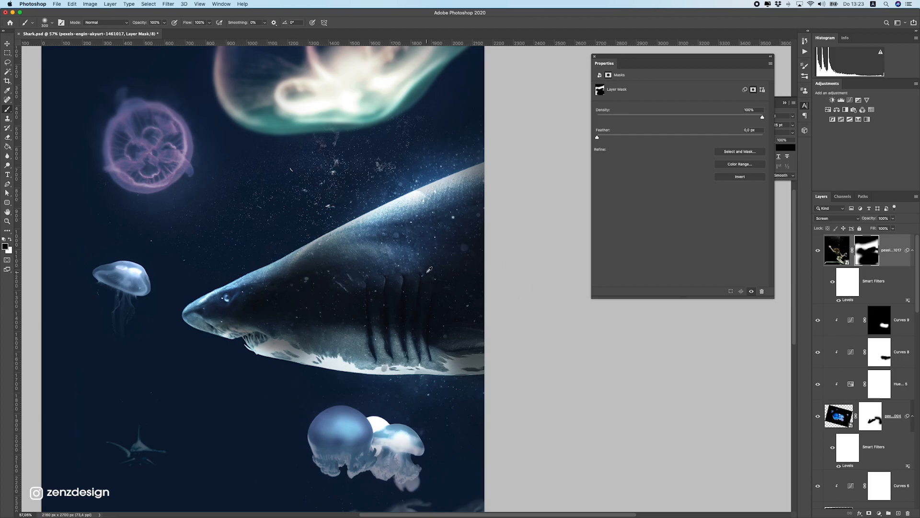
scroll(380, 279, "down", 2)
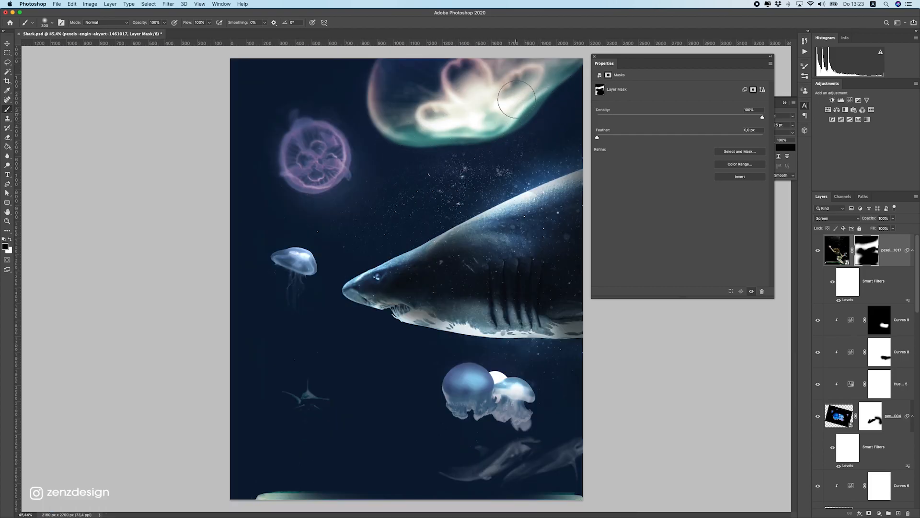
Step: Duplicate the masked particle photo and rotate the copy 22.91° to spread more particles around the shark
key("bracketright")
key("bracketright")
key("bracketright")
key("super+k")
key("Escape")
key("super+j")
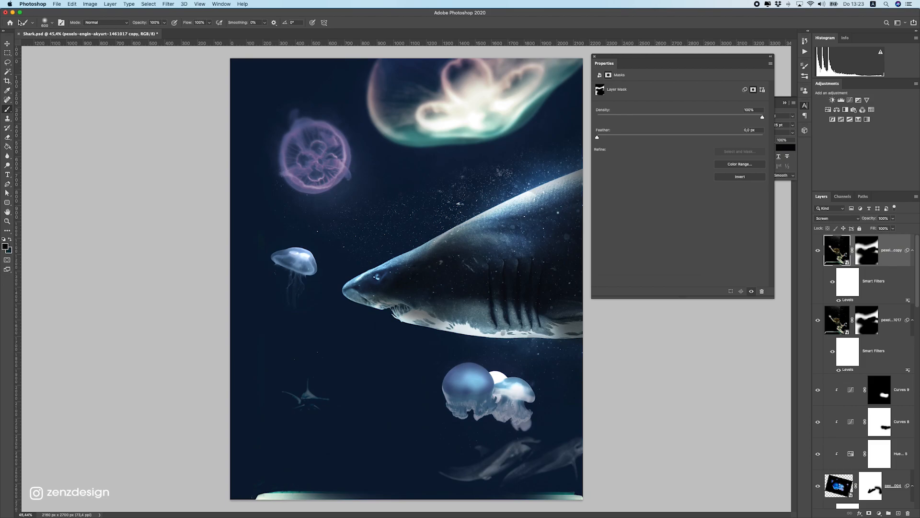
left_click(9, 43)
key("super+t")
left_click_drag(277, 268, 323, 203)
key("Return")
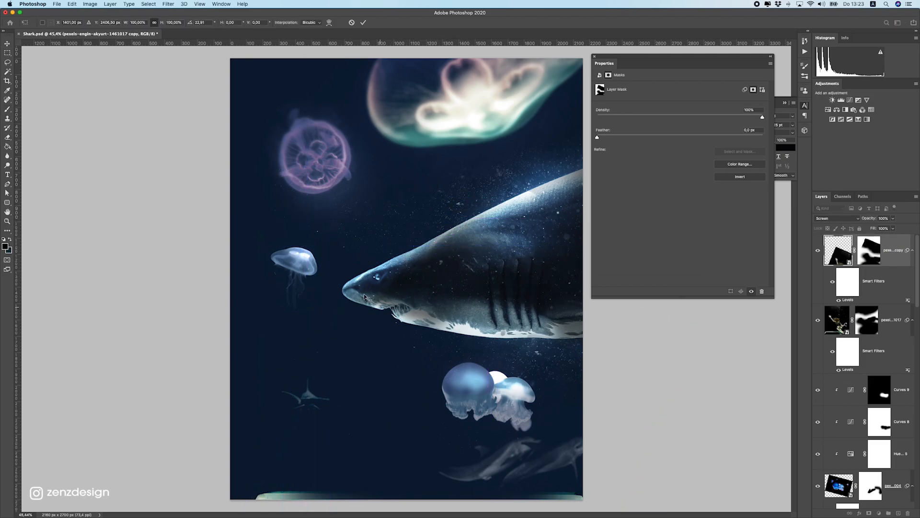
Step: Duplicate the rotated particle layer and move the new copy so particles surround the small jellyfish before the shark's nose
key("super+j")
left_click_drag(344, 283, 235, 246)
left_click_drag(280, 271, 322, 264)
scroll(287, 271, "down", 2)
scroll(400, 305, "down", 8)
scroll(400, 304, "up", 5)
Step: Select the pexels-pixabay-462004 layer with the blue jellyfish below the shark and scale it down
left_click(433, 331, "super")
scroll(434, 331, "up", 5)
left_click_drag(453, 380, 503, 383)
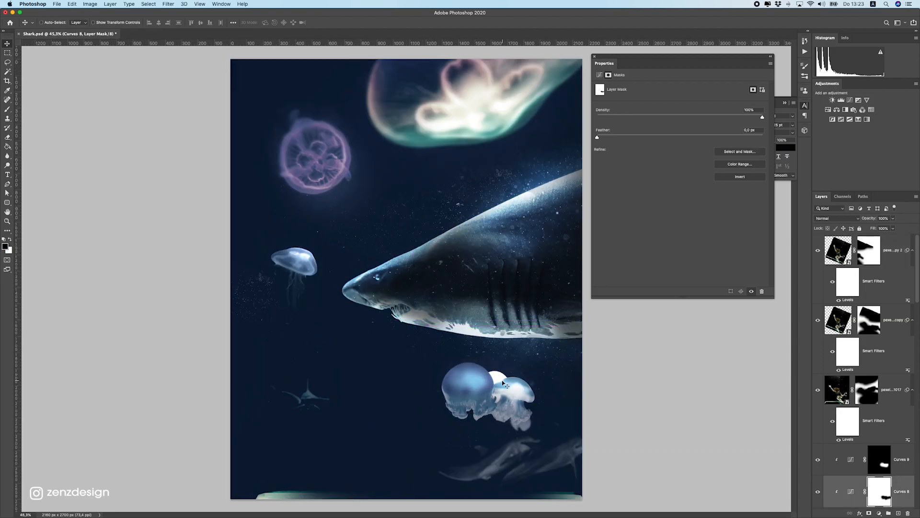
scroll(843, 384, "down", 3)
left_click(839, 454)
left_click(819, 455)
left_click(818, 455)
key("super+t")
left_click_drag(596, 304, 567, 329)
key("Return")
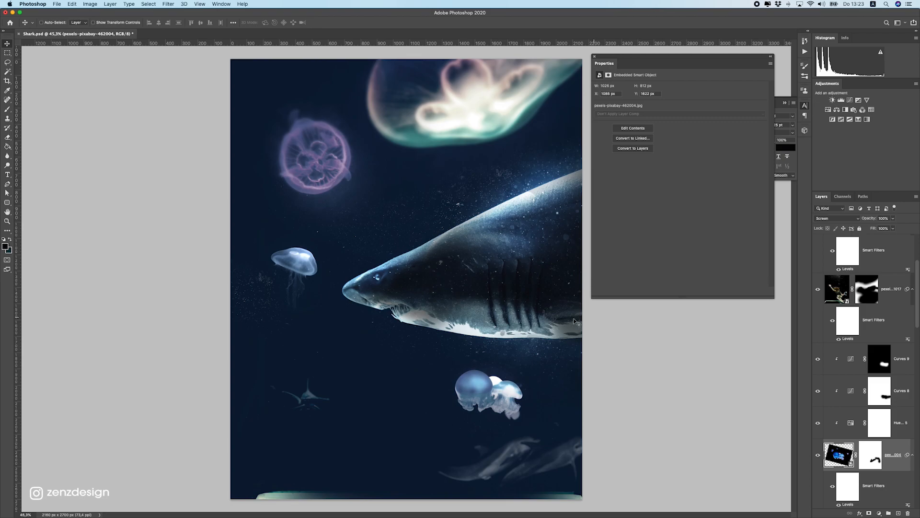
Step: Try moving the dolphins to the opposite side of the canvas and undo the move
scroll(470, 347, "down", 5)
scroll(477, 336, "up", 1)
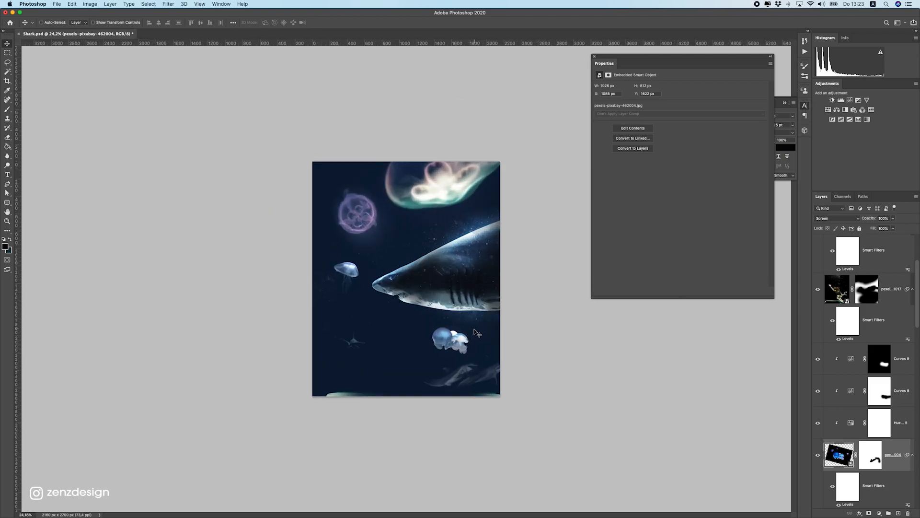
scroll(474, 331, "up", 1)
left_click_drag(471, 394, 319, 392)
key("super+z")
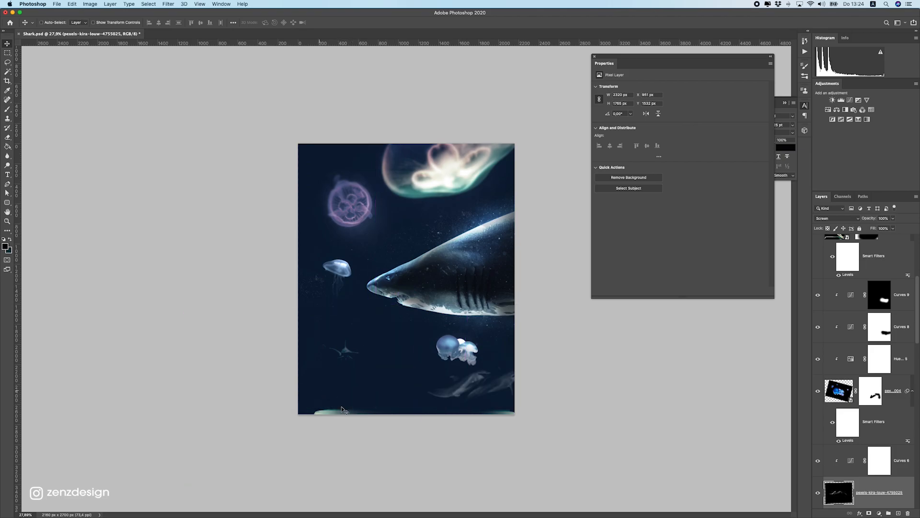
scroll(346, 412, "up", 1)
Step: Select the particle photo showing a pale edge along the canvas bottom and paint black on its mask to hide that edge
left_click(317, 441, "super")
mouse_move(317, 441)
left_mouse_down()
mouse_move(307, 398)
mouse_move(315, 383)
left_mouse_up()
key("super+z")
left_click(7, 110)
left_click(867, 259)
left_click_drag(257, 441, 627, 421)
Step: Try repositioning the layer picked near the purple jellyfish and undo the move
left_click(7, 43)
left_click(382, 193)
left_click_drag(323, 187, 306, 203)
key("super+z")
Step: Close the Properties panel and save the document
left_click(595, 57)
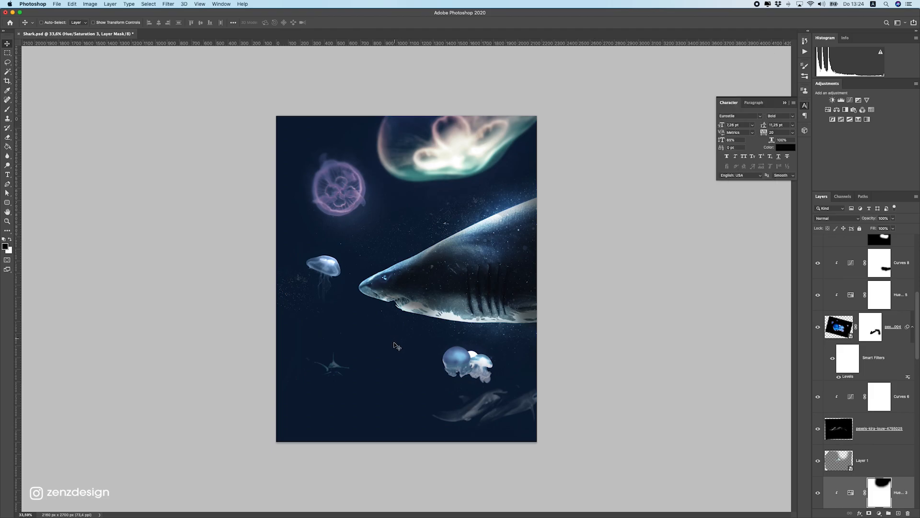
left_click(471, 361, "super")
scroll(436, 357, "down", 10)
scroll(426, 297, "up", 10)
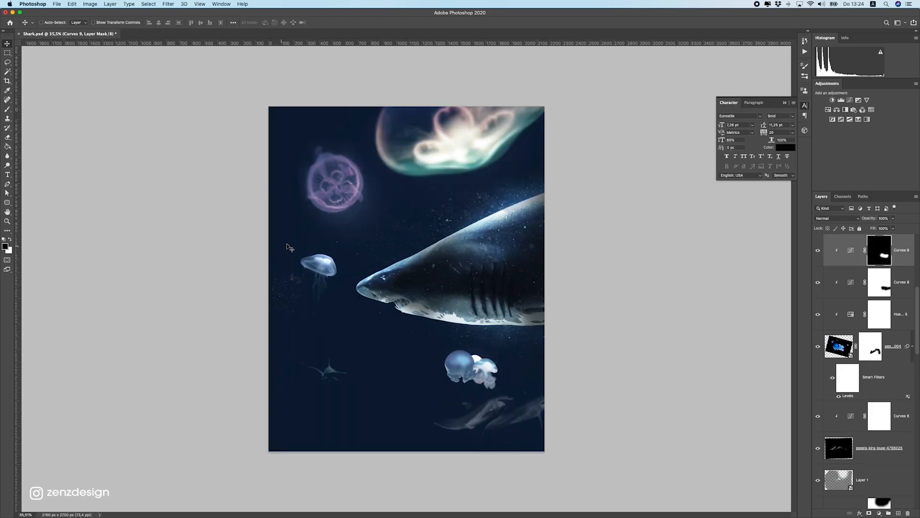
left_click(56, 3)
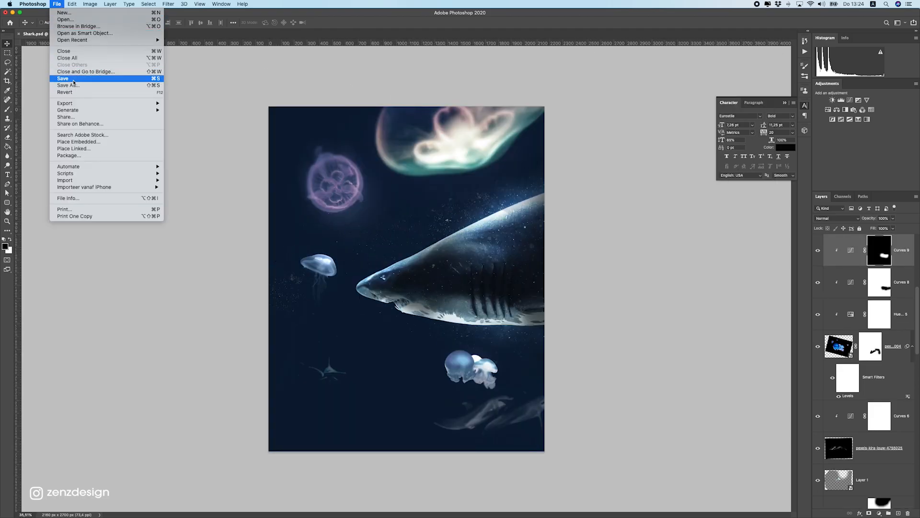
left_click(72, 79)
Step: Stamp all visible layers onto a new layer at the top of the stack and convert it to a smart object
scroll(868, 298, "up", 3)
scroll(869, 298, "up", 5)
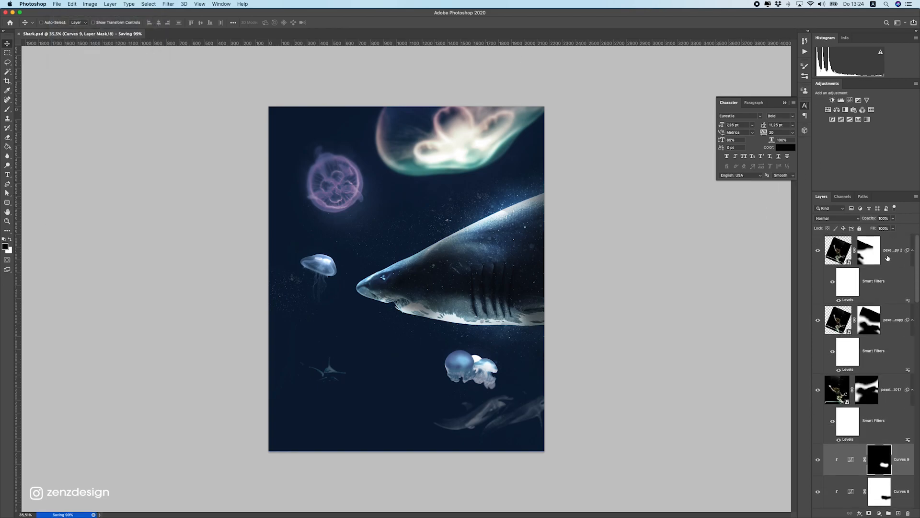
left_click(889, 259)
left_click(897, 513)
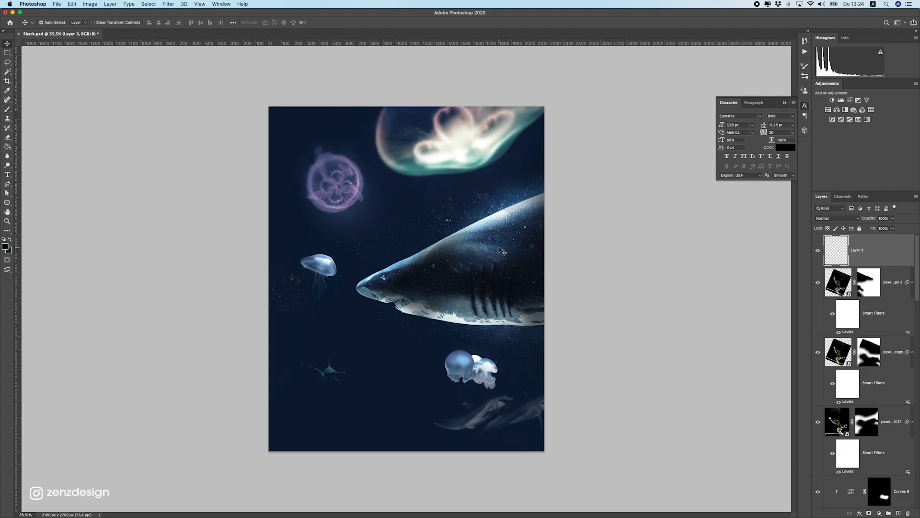
key("super+alt+shift+e")
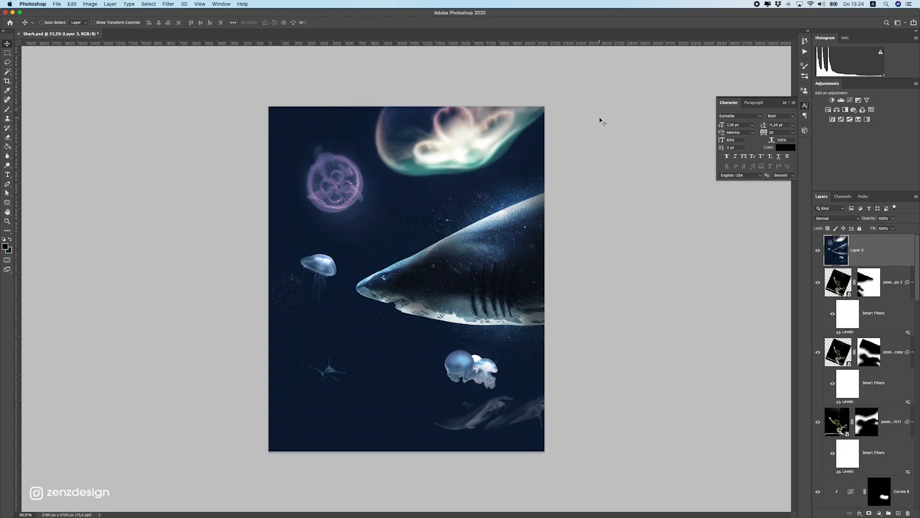
right_click(884, 256)
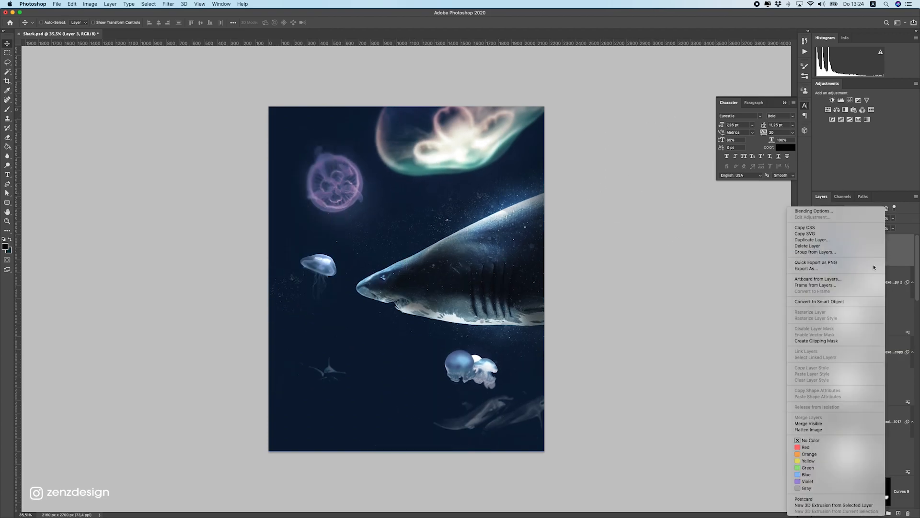
left_click(832, 302)
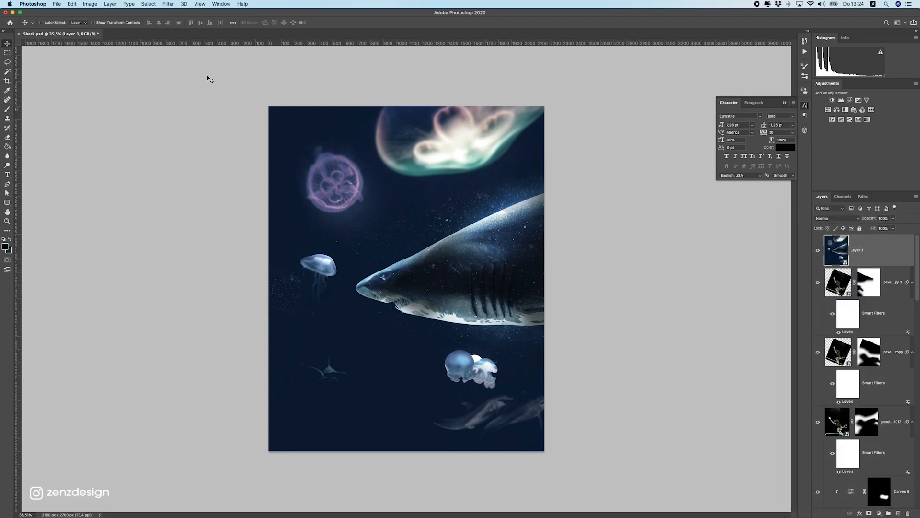
Step: Apply a Camera Raw filter to the merged smart object with temperature -11, tint -13 and exposure -0.15
left_click(169, 3)
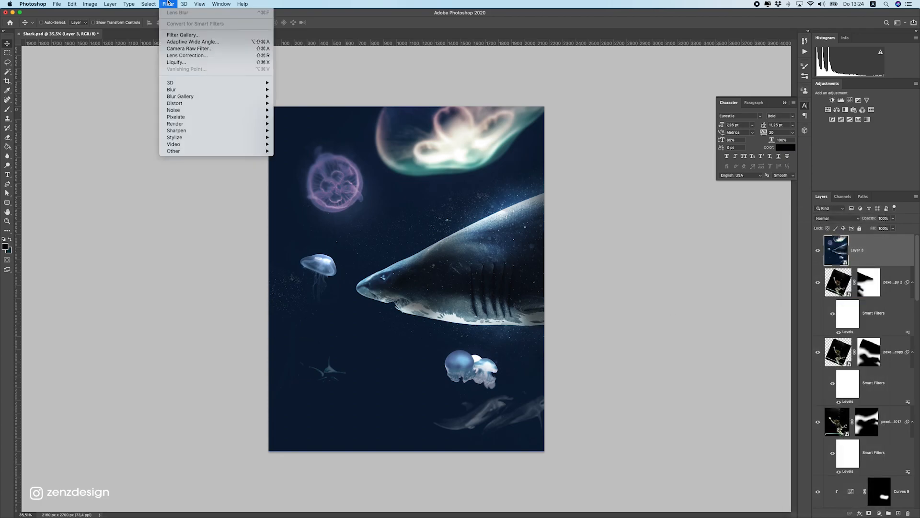
left_click(190, 48)
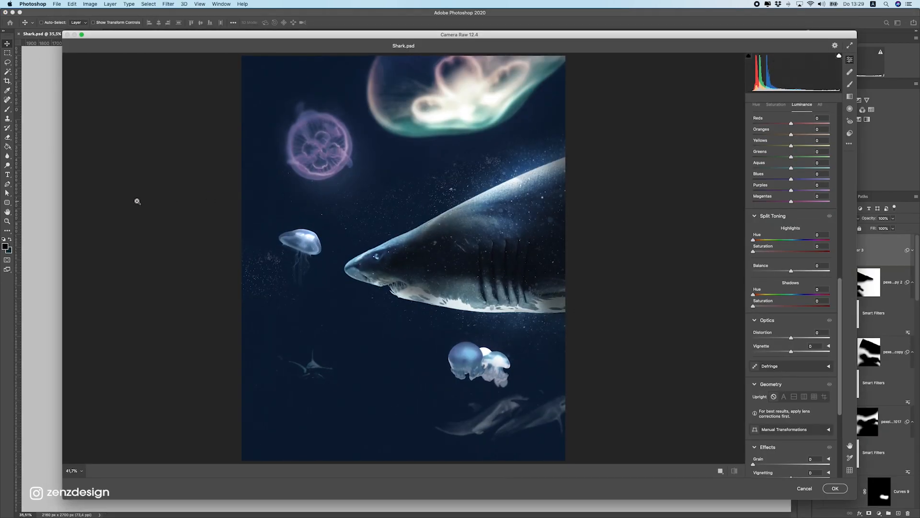
left_click_drag(841, 295, 850, 110)
left_click_drag(790, 196, 789, 175)
double_click(788, 198)
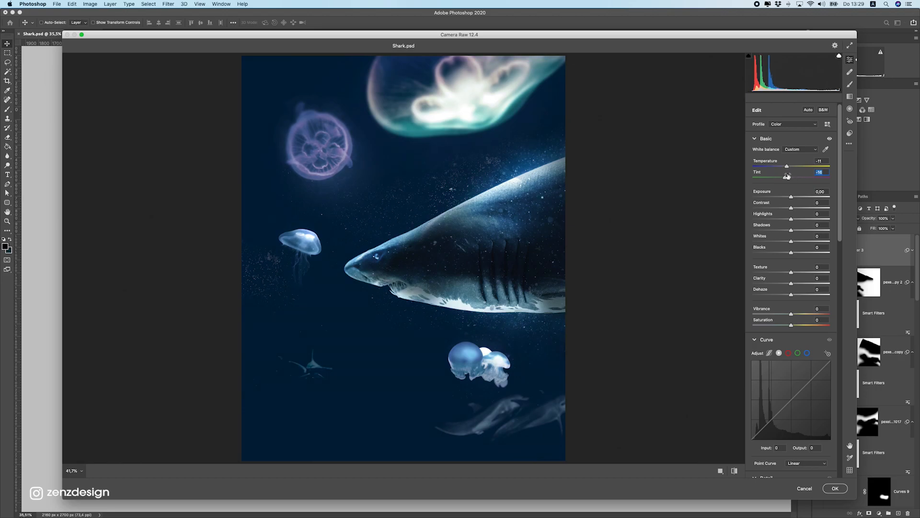
mouse_move(787, 198)
left_mouse_down()
mouse_move(799, 197)
mouse_move(790, 199)
left_mouse_up()
Step: Set contrast to -22, highlights to +21, shadows to -36, whites to -6 and blacks to +3
left_click_drag(791, 208, 787, 236)
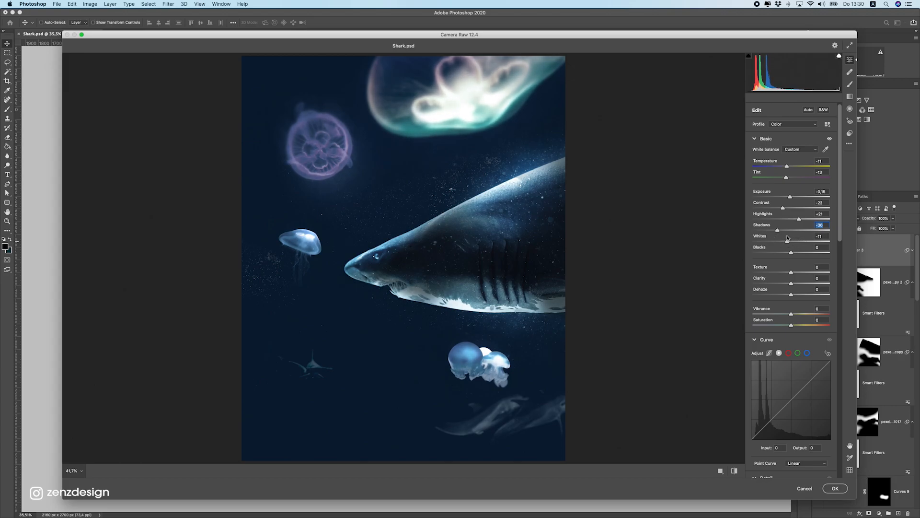
left_click(790, 238)
left_click_drag(790, 253, 792, 251)
Step: Set texture to -56 and dehaze to +9, and slightly raise clarity and vibrance
scroll(796, 274, "down", 1)
left_click_drag(788, 269, 729, 274)
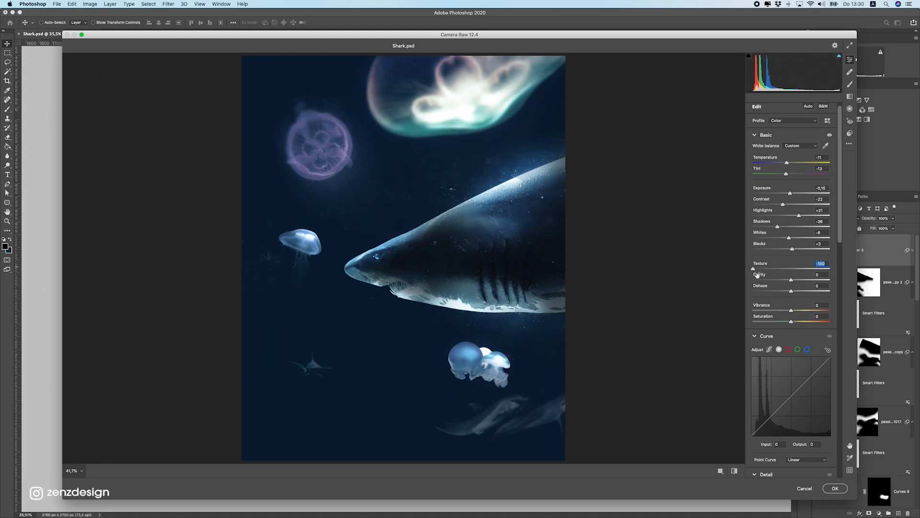
left_click_drag(792, 280, 810, 279)
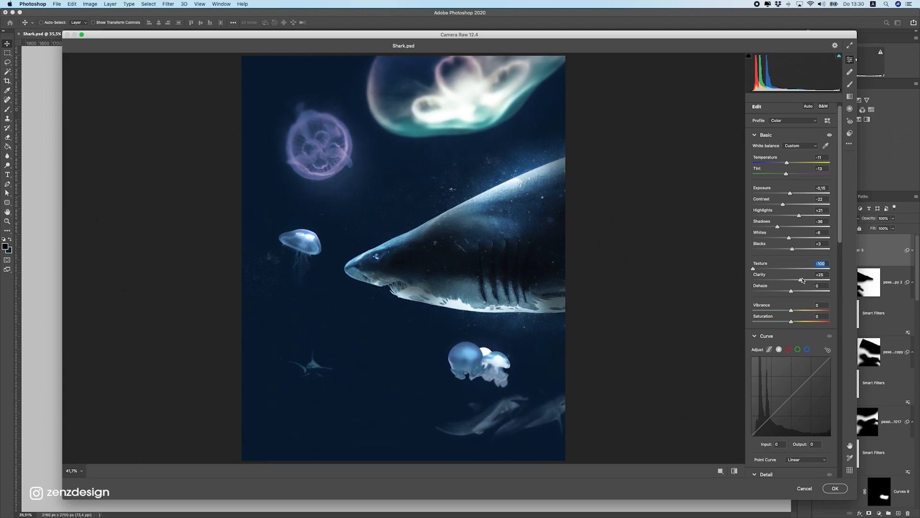
mouse_move(803, 280)
left_mouse_down()
mouse_move(760, 269)
mouse_move(808, 281)
mouse_move(790, 281)
mouse_move(797, 295)
left_mouse_up()
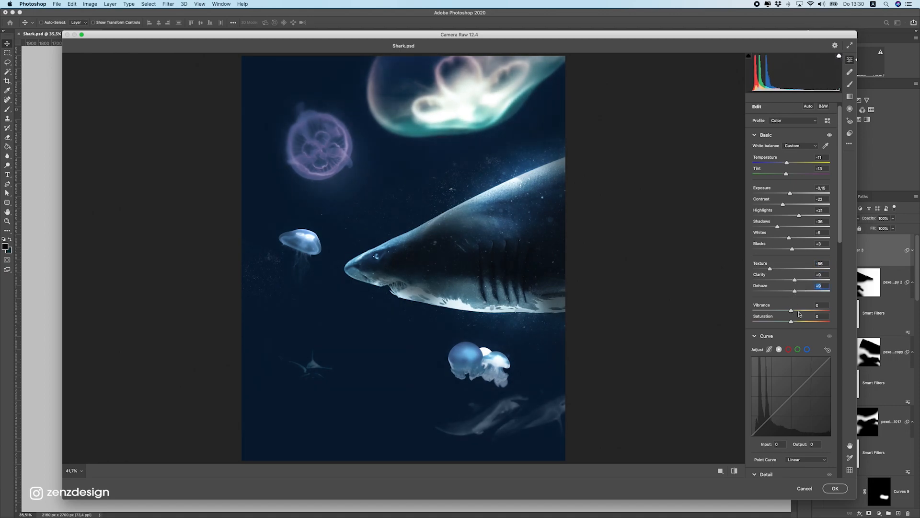
mouse_move(791, 311)
left_mouse_down()
mouse_move(767, 311)
mouse_move(804, 312)
mouse_move(794, 312)
left_mouse_up()
Step: Set the detail sharpening to 60 and noise reduction to 27
scroll(794, 322, "down", 2)
left_click_drag(839, 231, 842, 274)
mouse_move(752, 293)
left_mouse_down()
mouse_move(761, 292)
mouse_move(742, 298)
left_mouse_up()
left_click_drag(840, 286, 835, 302)
scroll(836, 302, "down", 2)
mouse_move(788, 274)
left_mouse_down()
mouse_move(805, 273)
mouse_move(784, 273)
left_mouse_up()
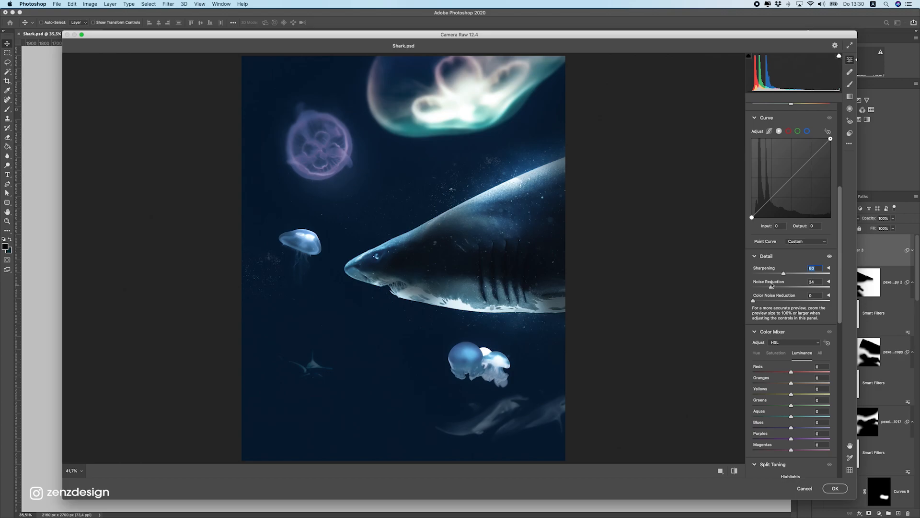
left_click(821, 280)
scroll(837, 272, "down", 5)
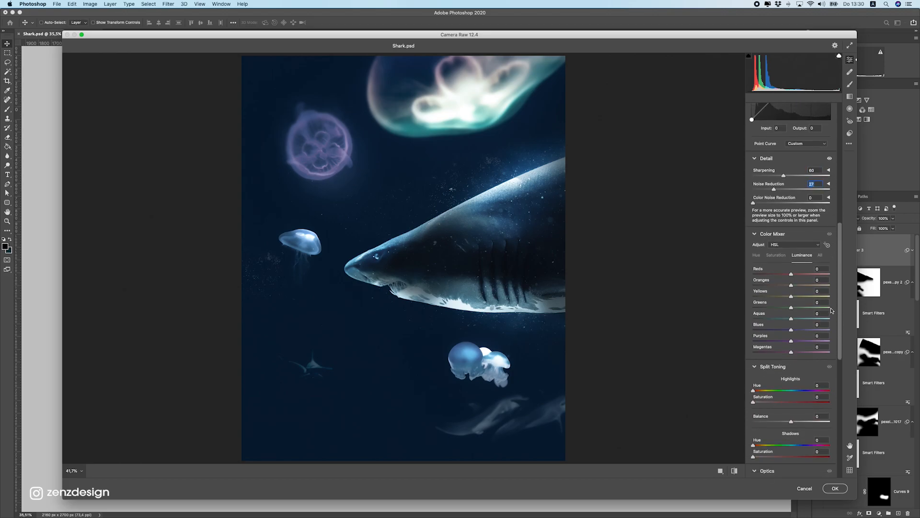
Step: Shift the Color Mixer hues to +22 for aquas, -8 for blues and +5 for purples
left_click(755, 257)
double_click(773, 273)
mouse_move(780, 309)
left_mouse_down()
mouse_move(749, 306)
mouse_move(763, 319)
mouse_move(772, 308)
left_mouse_up()
double_click(787, 311)
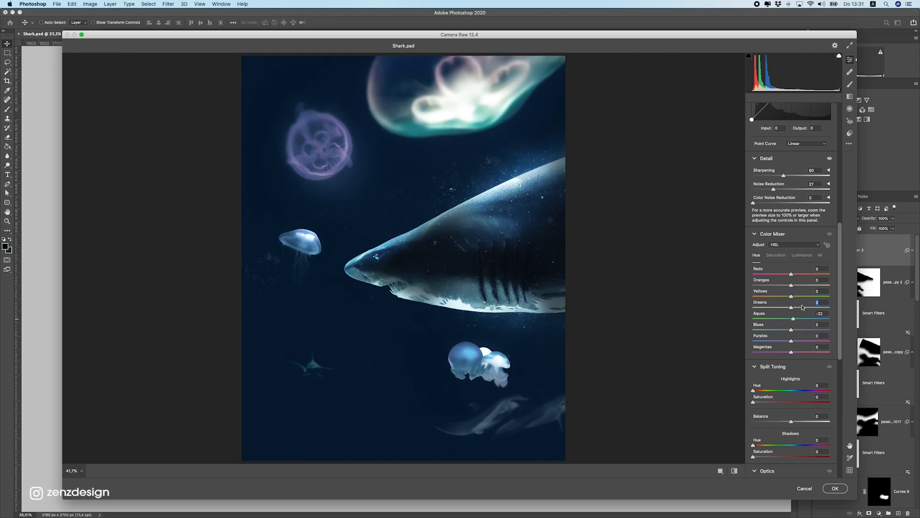
left_click_drag(803, 311, 771, 313)
mouse_move(797, 318)
left_mouse_down()
mouse_move(800, 330)
mouse_move(814, 329)
mouse_move(781, 331)
mouse_move(790, 331)
left_mouse_up()
mouse_move(794, 343)
left_mouse_down()
mouse_move(779, 341)
mouse_move(819, 338)
mouse_move(780, 340)
mouse_move(808, 332)
mouse_move(787, 337)
mouse_move(798, 339)
left_mouse_up()
left_click(794, 338)
scroll(794, 344, "down", 1)
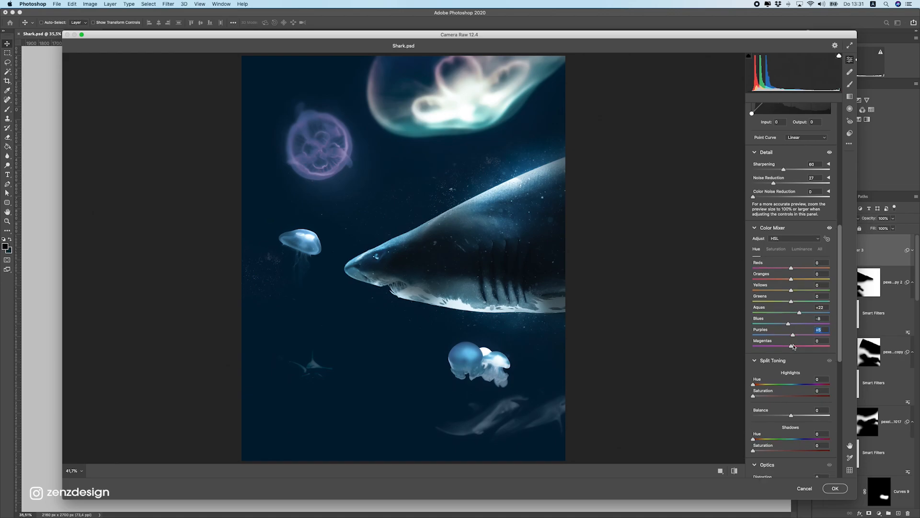
Step: Adjust the aqua and blue saturation, and set the luminance of aquas to -23 and blues to +17
left_click(776, 249)
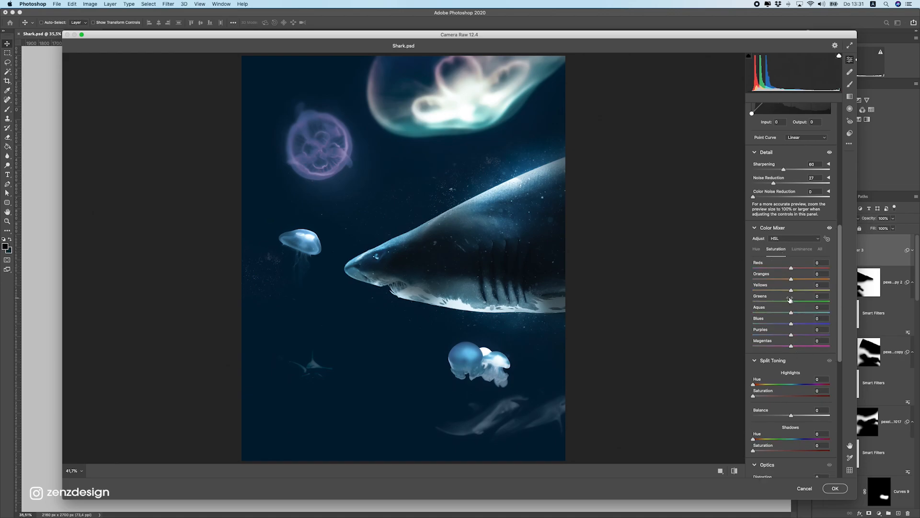
mouse_move(791, 312)
left_mouse_down()
mouse_move(849, 304)
mouse_move(821, 309)
mouse_move(820, 323)
mouse_move(787, 324)
mouse_move(812, 324)
mouse_move(797, 335)
mouse_move(791, 313)
mouse_move(770, 313)
mouse_move(783, 308)
mouse_move(782, 324)
mouse_move(808, 323)
mouse_move(798, 320)
left_mouse_up()
left_click(796, 252)
scroll(815, 331, "down", 3)
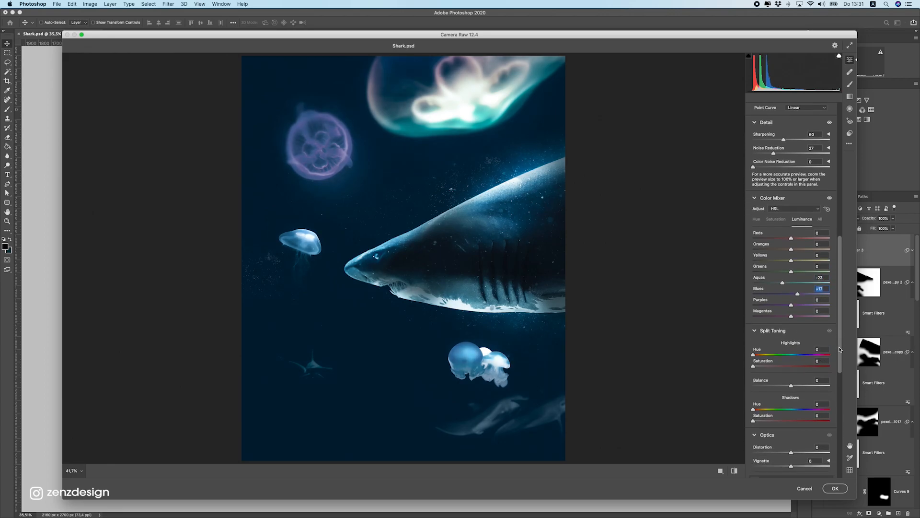
Step: Set the Optics vignette to -27, add slight dark Effects vignetting, fine-tune the calibration and apply the Camera Raw grade
scroll(840, 349, "down", 8)
mouse_move(791, 281)
left_mouse_down()
mouse_move(766, 284)
mouse_move(781, 279)
left_mouse_up()
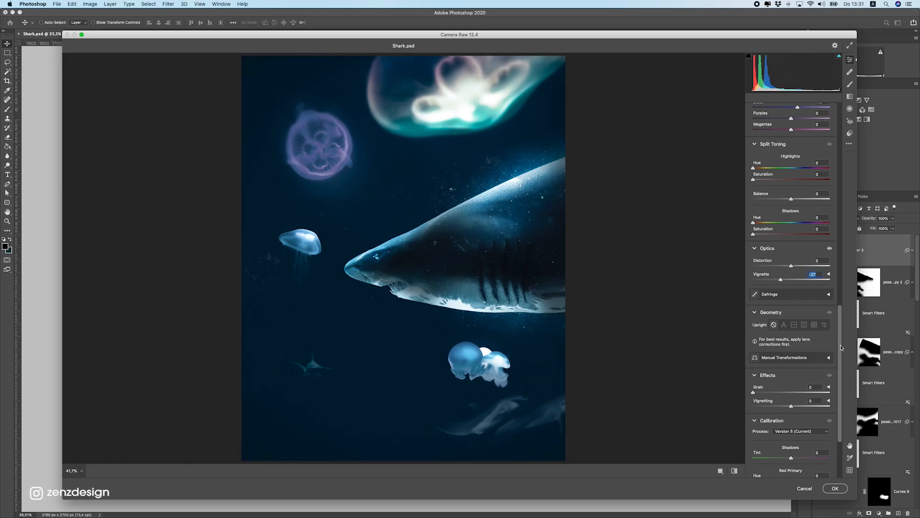
left_click_drag(787, 405, 785, 406)
scroll(815, 384, "down", 5)
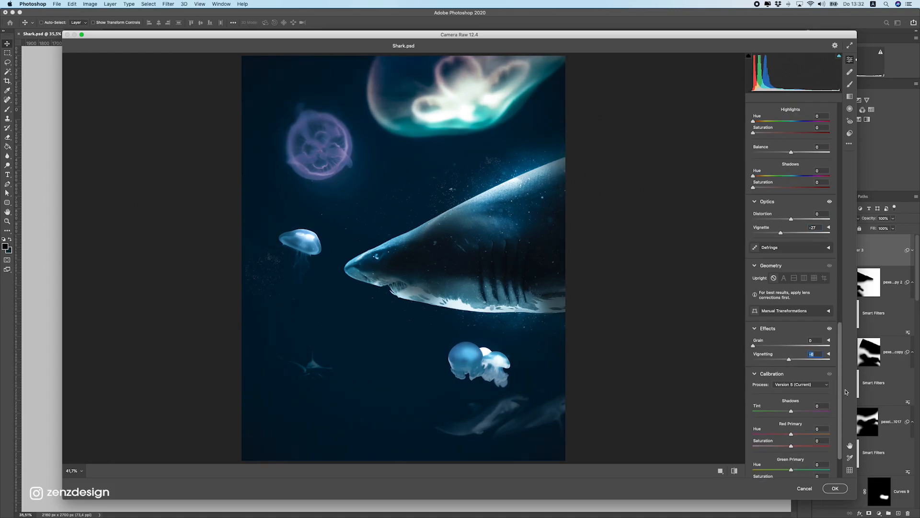
left_click_drag(786, 364, 802, 470)
left_click(837, 488)
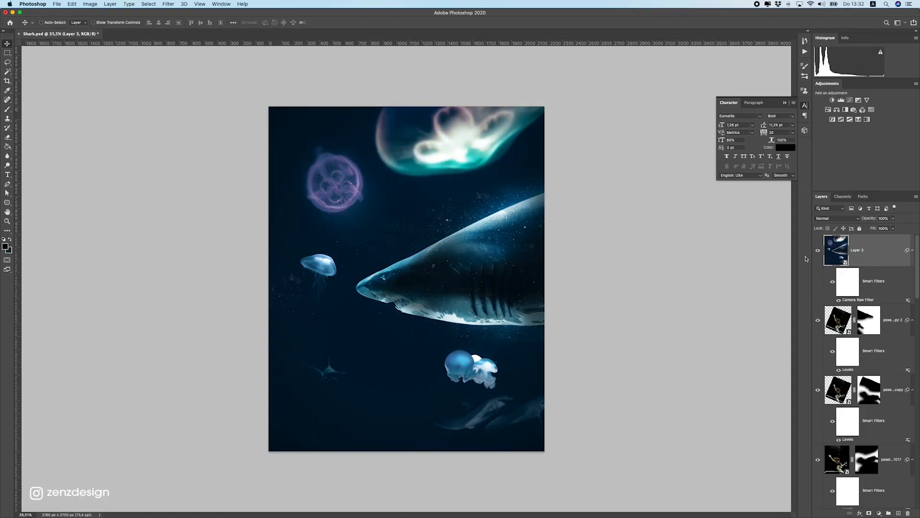
Step: Compare the image with and without the graded layer and set the area around the canvas to black
left_click(823, 250)
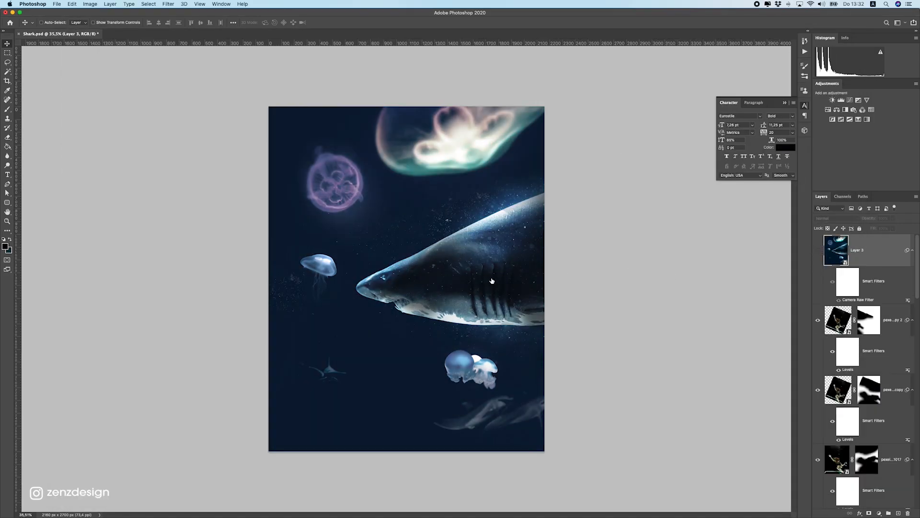
left_click(815, 250)
right_click(586, 247)
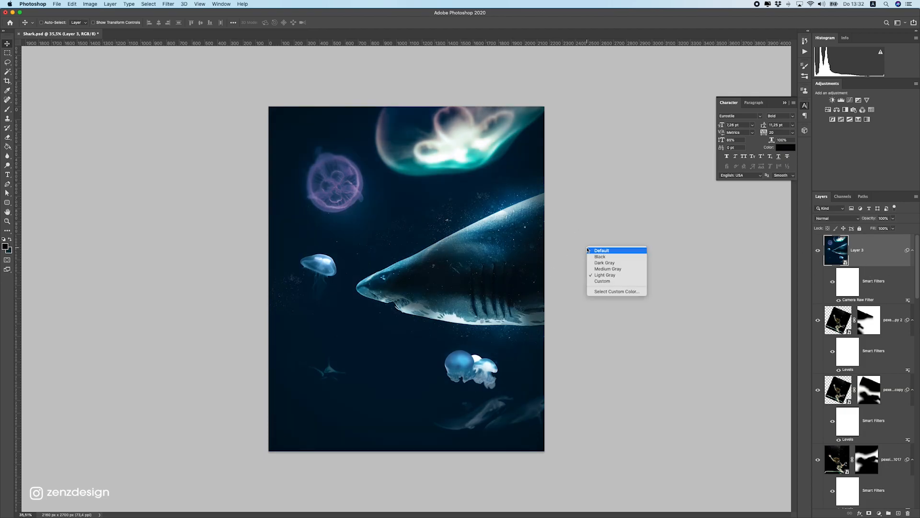
left_click(605, 258)
scroll(515, 259, "up", 2)
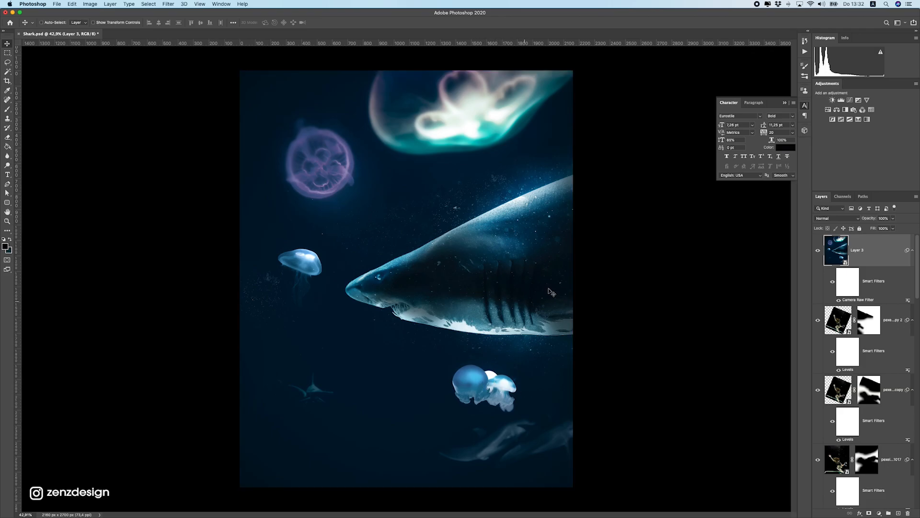
Step: Try a Gaussian Blur on the graded smart object and undo it
left_click(879, 514)
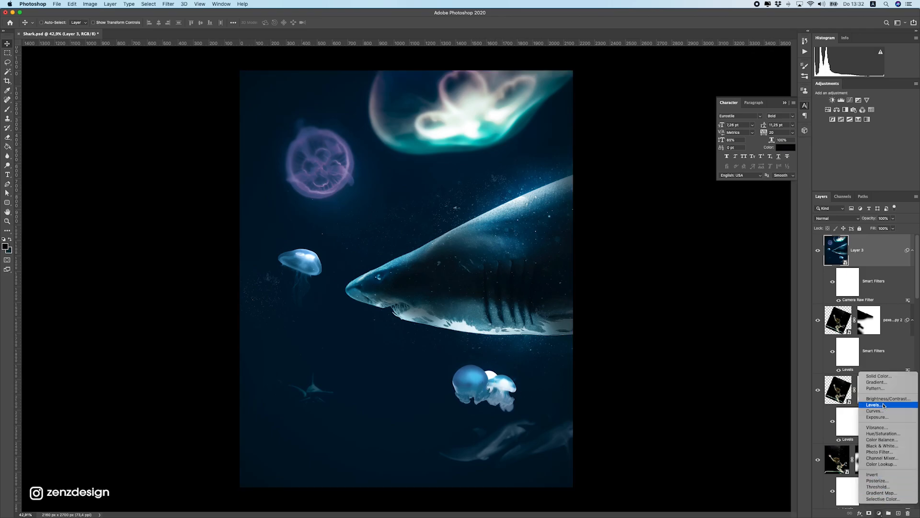
left_click(150, 3)
left_click(184, 4)
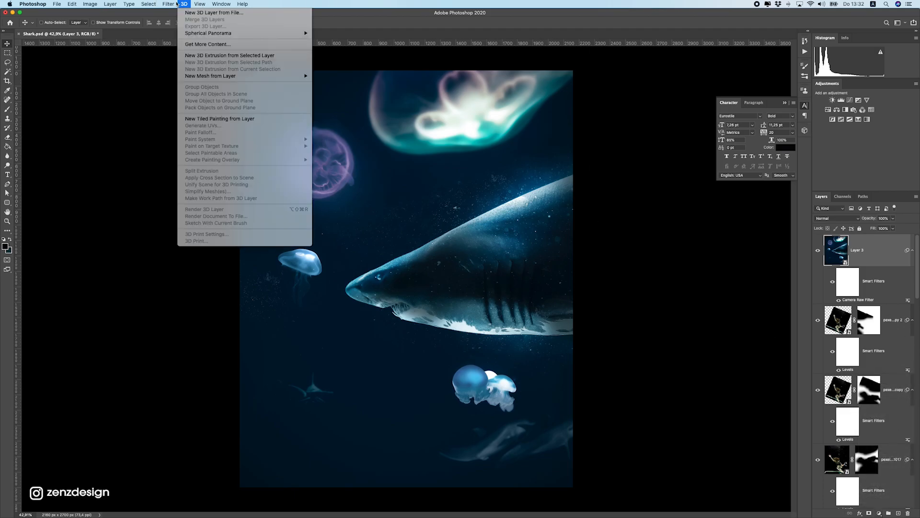
mouse_move(216, 90)
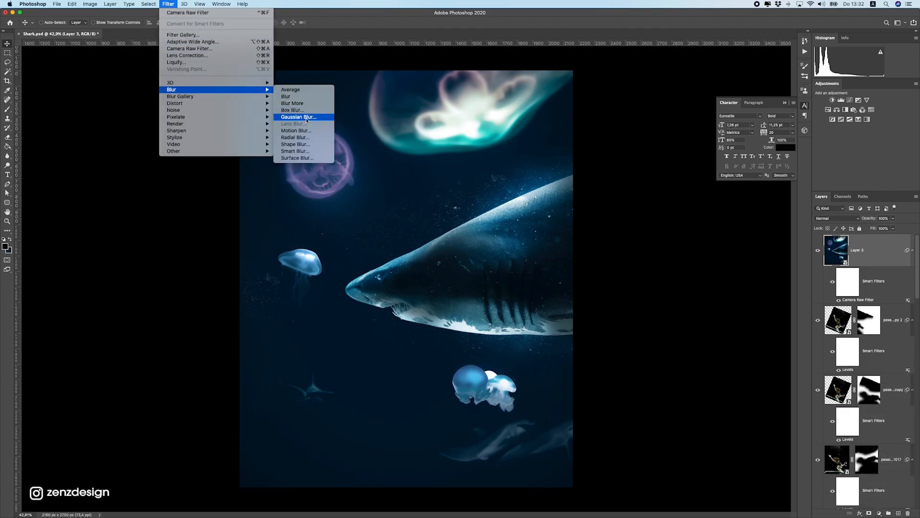
left_click(307, 120)
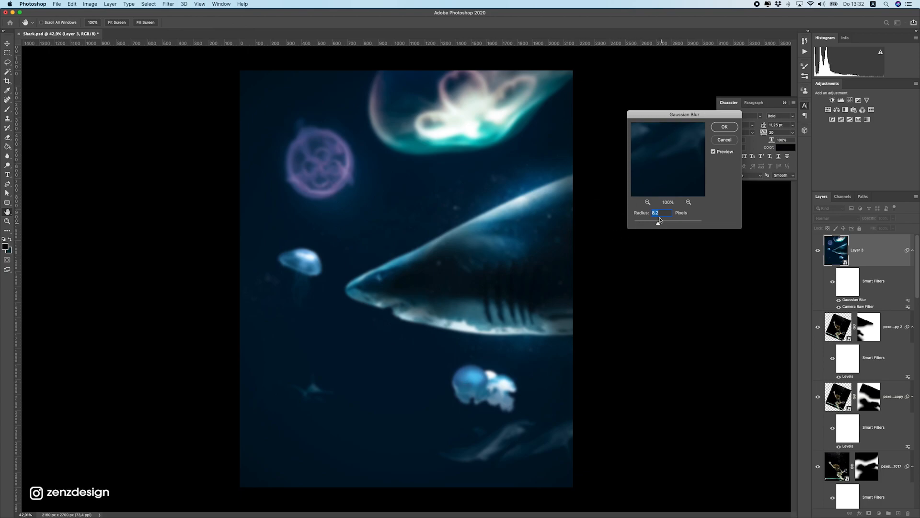
left_click(724, 128)
key("super+z")
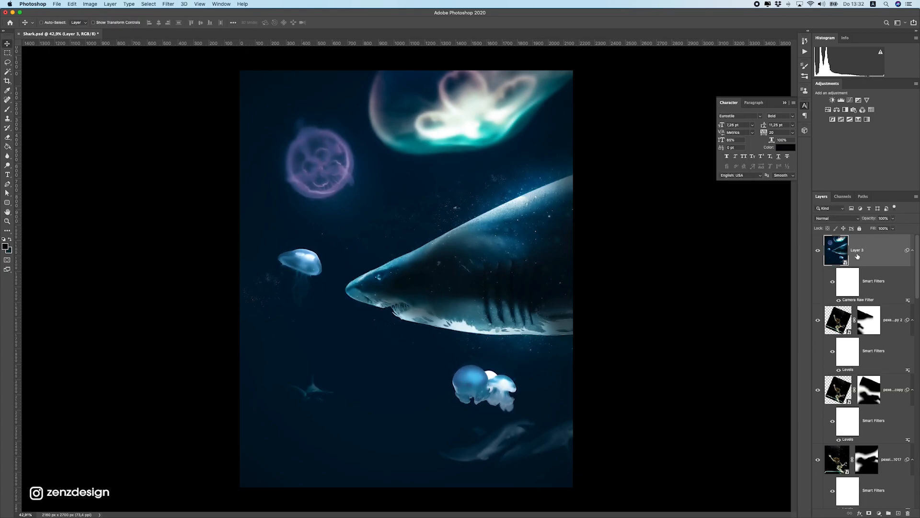
Step: Duplicate the graded smart object layer and rasterize the copy
key("super+j")
right_click(857, 255)
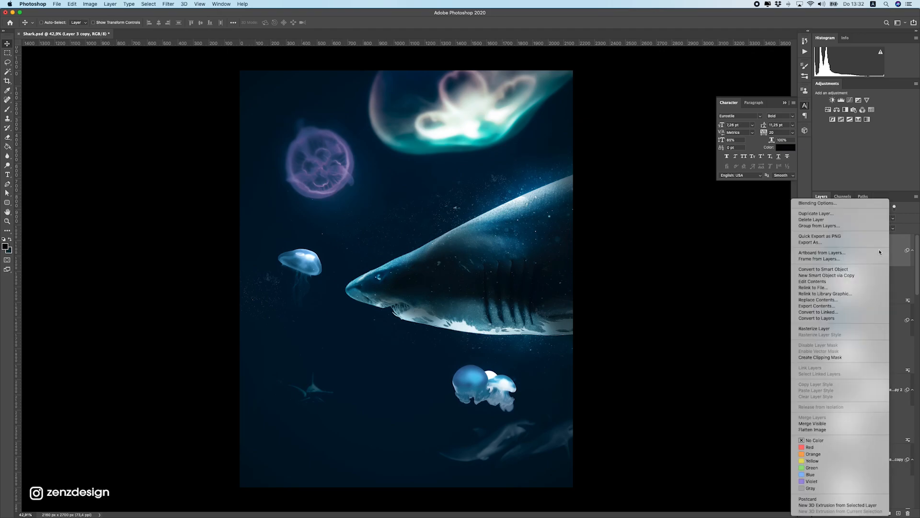
left_click(835, 330)
Step: Apply a Lens Blur to the rasterized copy using the existing triangular iris settings
left_click(176, 3)
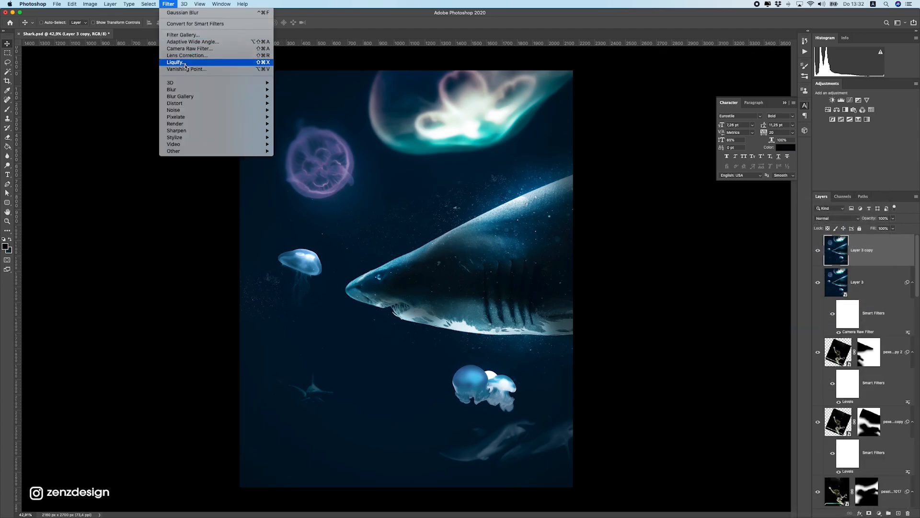
mouse_move(250, 90)
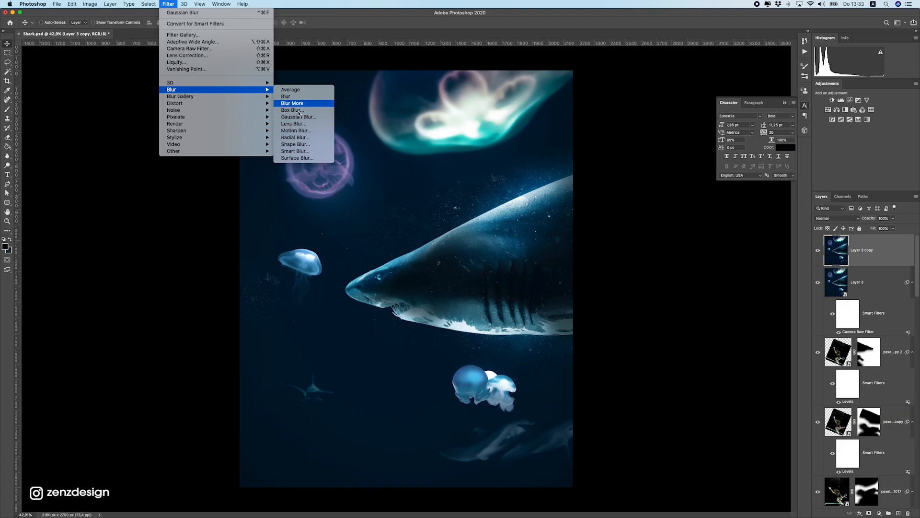
left_click(297, 124)
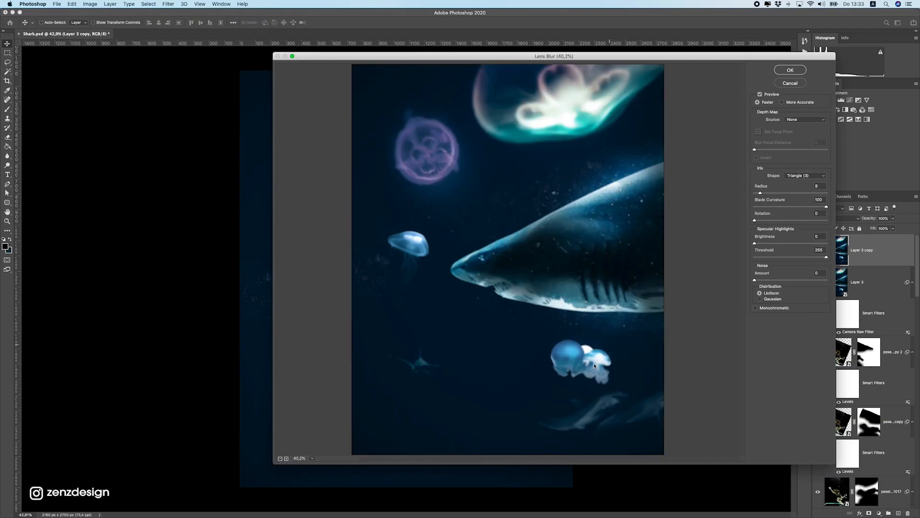
scroll(583, 363, "up", 2)
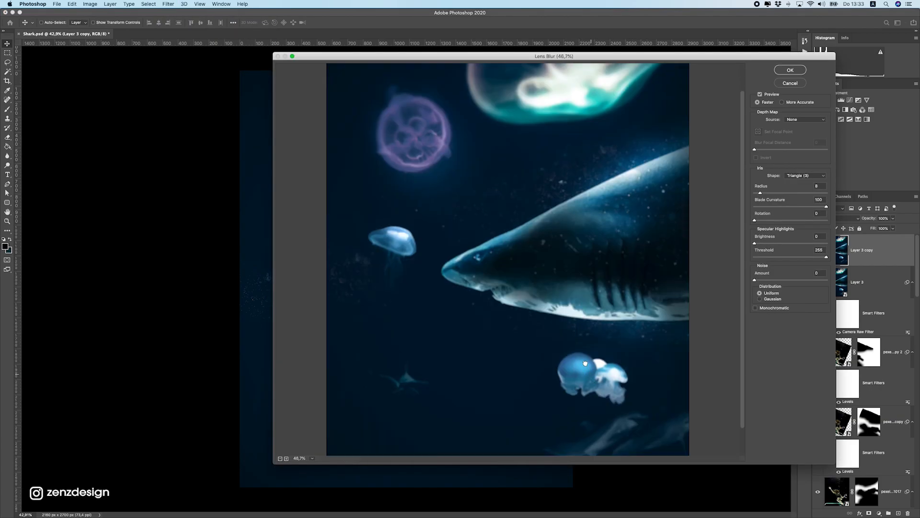
left_click_drag(589, 368, 569, 345)
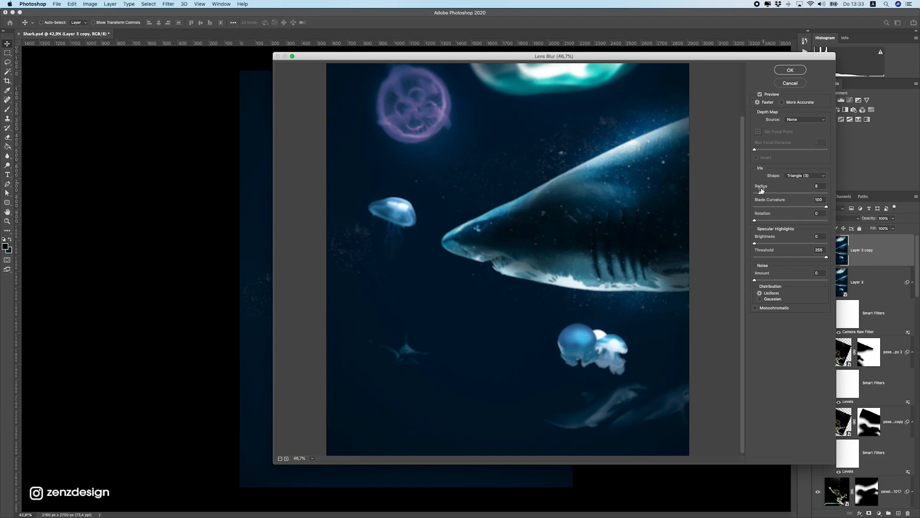
left_click(790, 70)
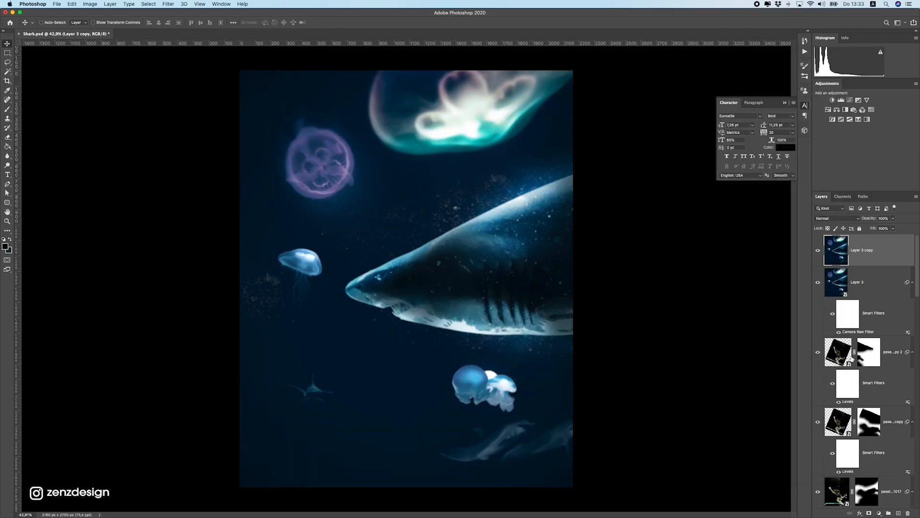
Step: Add an inverted black mask to the blurred copy and paint white over the blue jellyfish pair below the shark
left_click(870, 513)
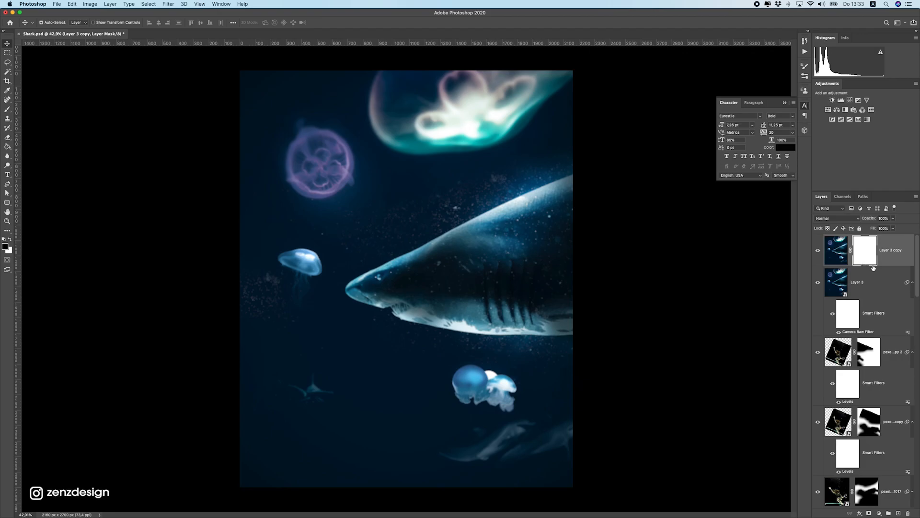
key("super+i")
left_click(7, 109)
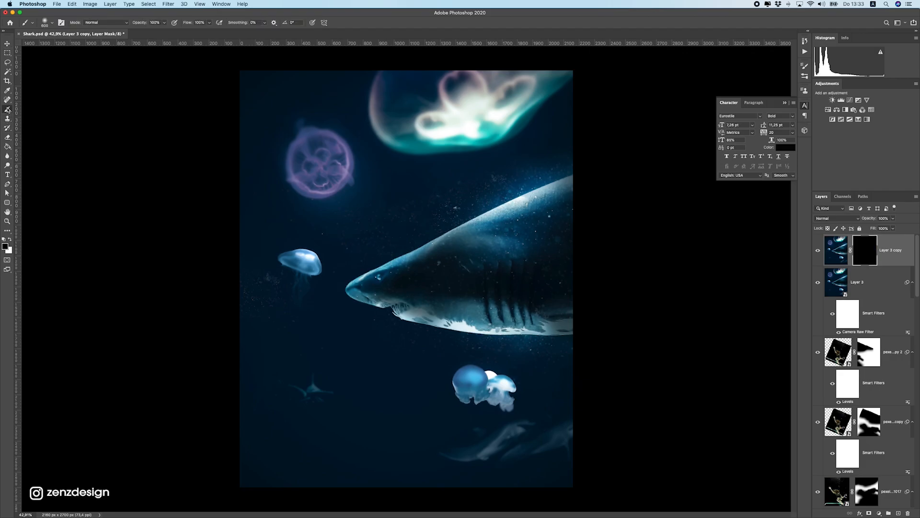
left_click(8, 239)
mouse_move(442, 422)
left_mouse_down()
mouse_move(459, 386)
mouse_move(511, 391)
mouse_move(411, 390)
left_mouse_up()
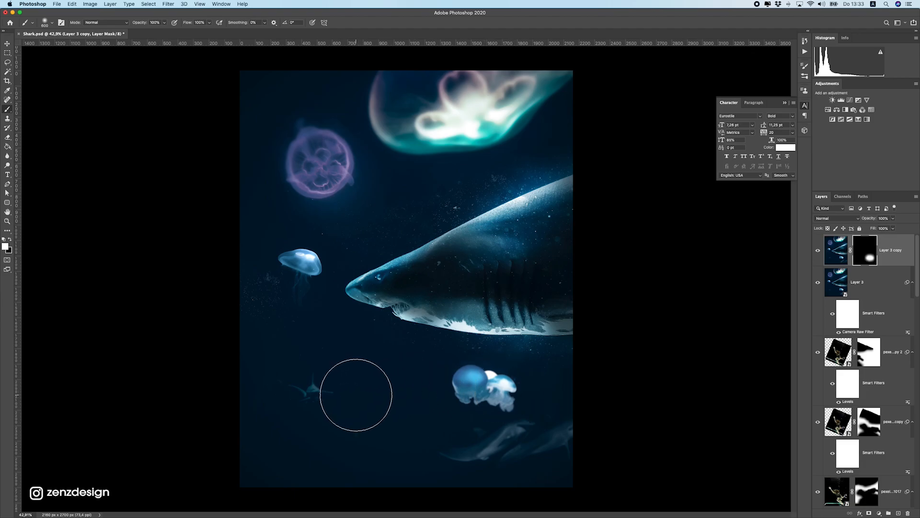
scroll(359, 393, "down", 5)
scroll(360, 393, "up", 5)
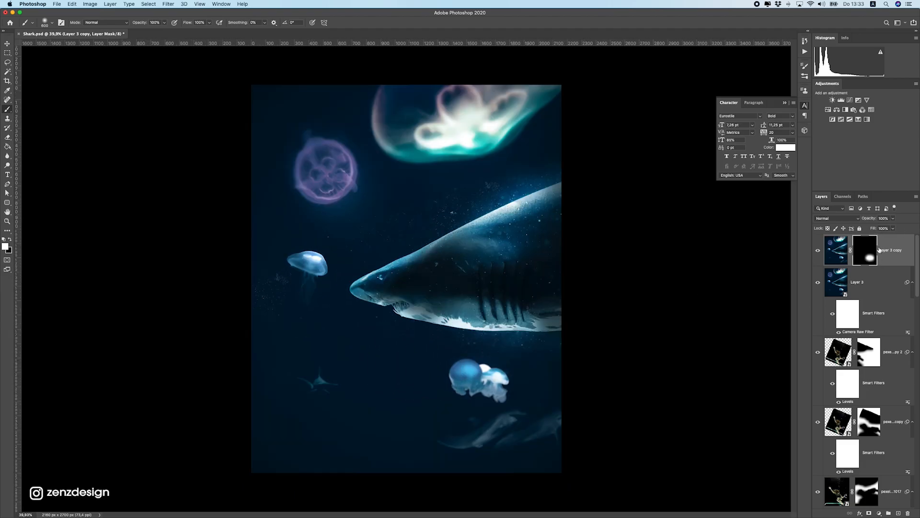
Step: Apply another Lens Blur with a triangular iris and adjusted radius to the image of the masked Layer 3 copy
left_click(837, 250)
left_click(169, 3)
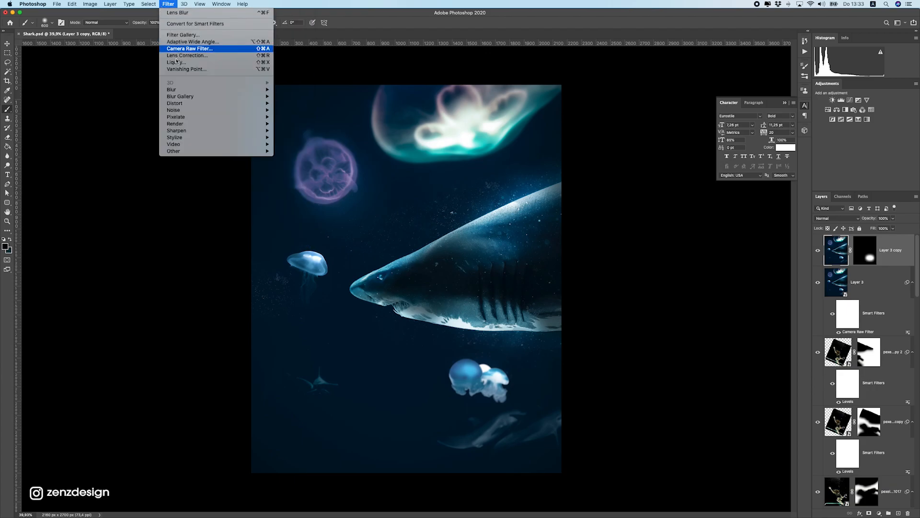
mouse_move(183, 90)
left_click(293, 124)
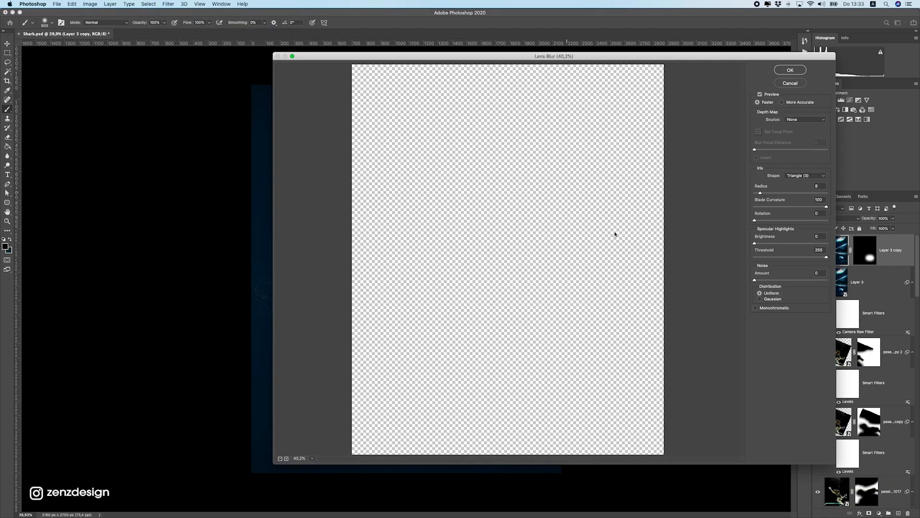
left_click_drag(769, 192, 765, 192)
left_click(787, 71)
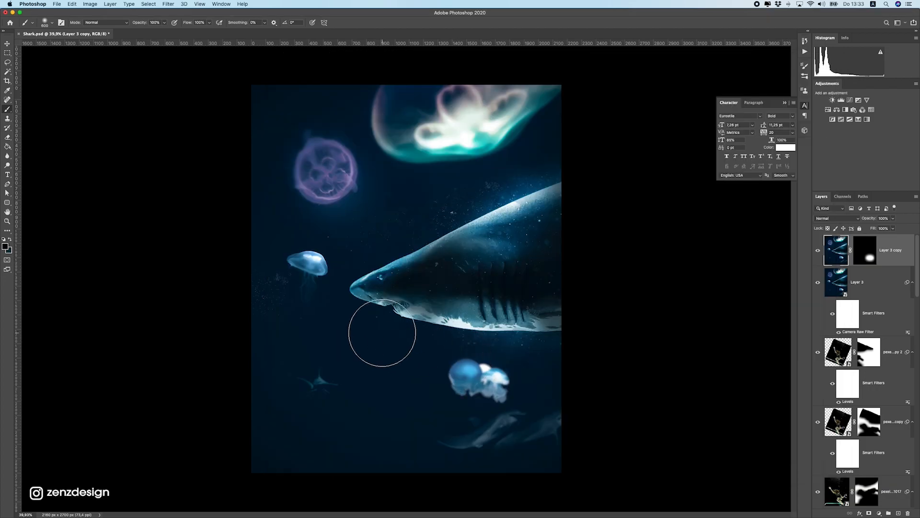
Step: Compare the composite at different zoom levels against the default, black and custom canvas surround colours
scroll(364, 369, "down", 5)
scroll(357, 372, "up", 5)
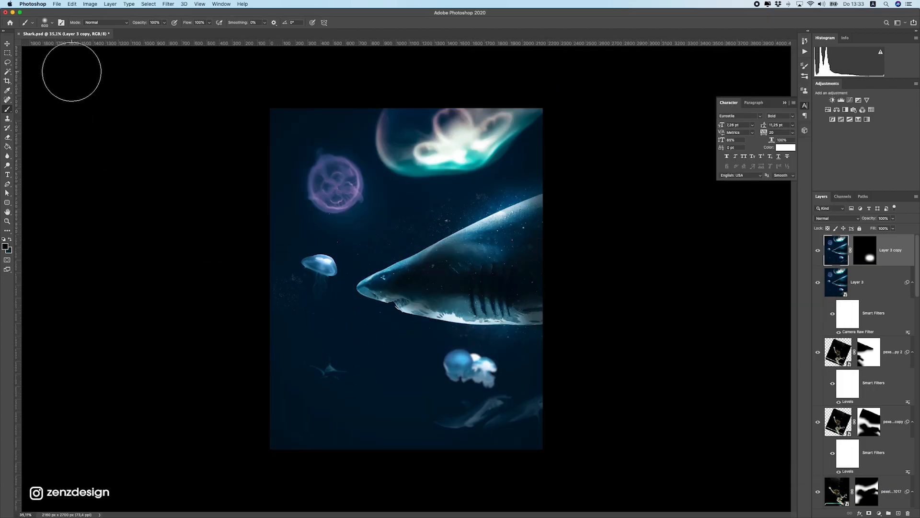
left_click(7, 44)
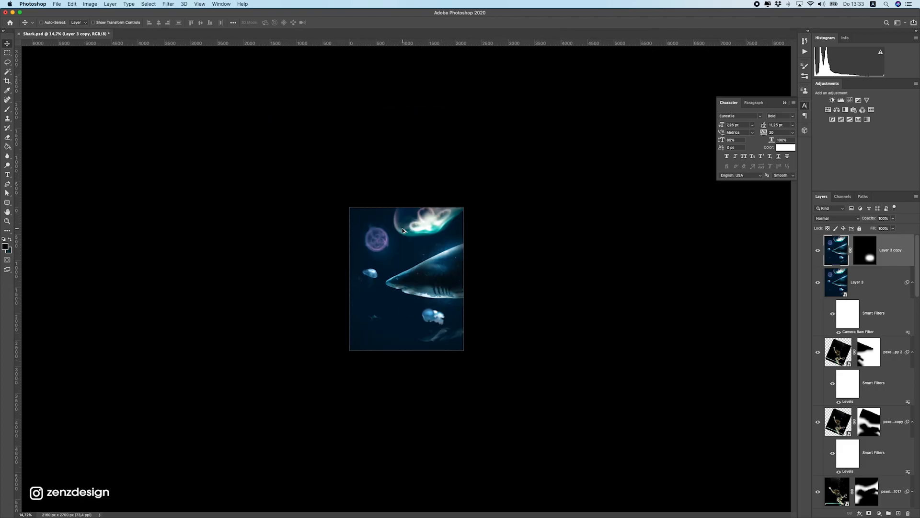
right_click(605, 192)
left_click(607, 193)
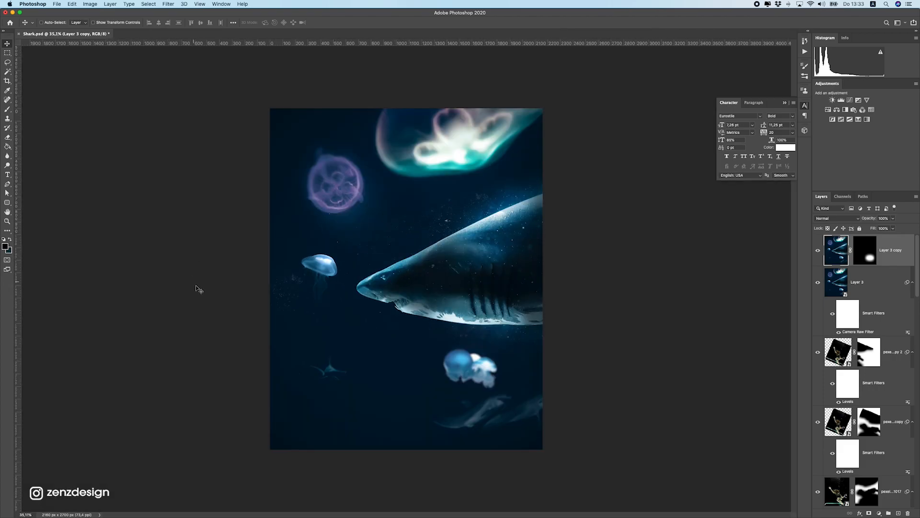
scroll(378, 240, "down", 3)
scroll(371, 258, "up", 3)
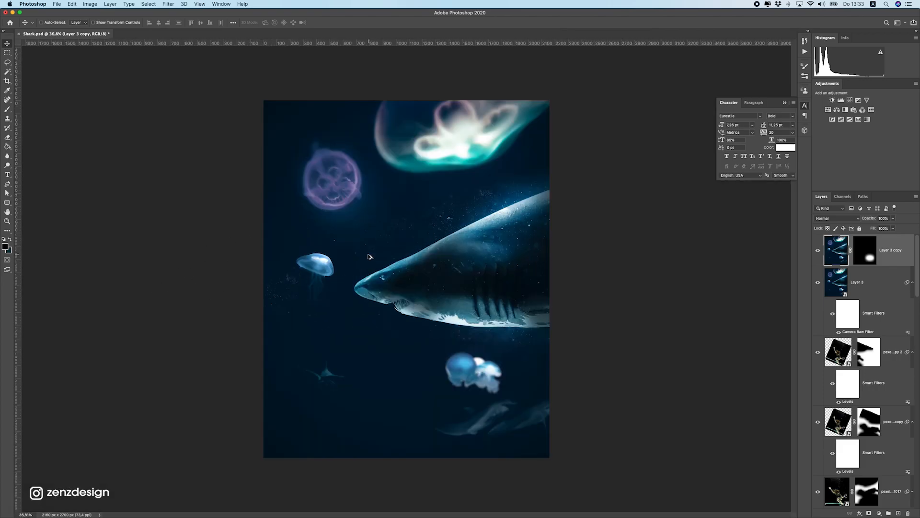
right_click(607, 216)
left_click(616, 225)
right_click(626, 225)
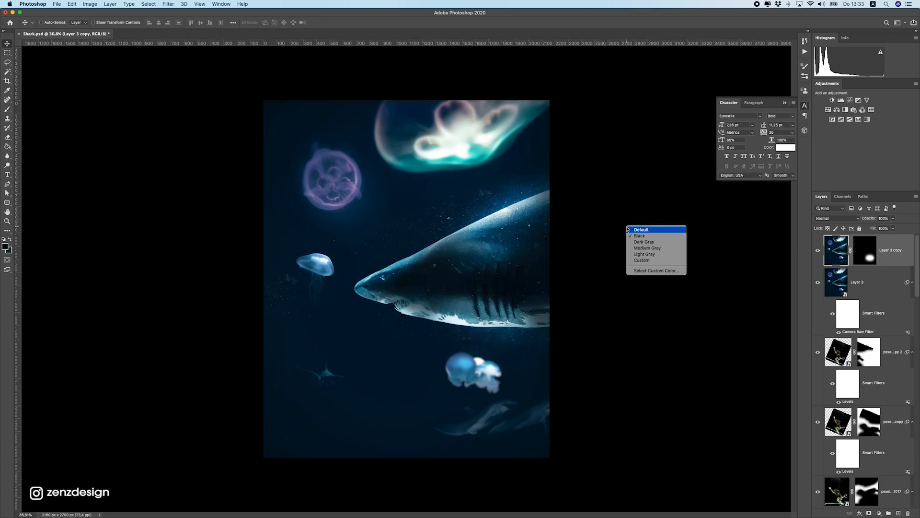
left_click(633, 260)
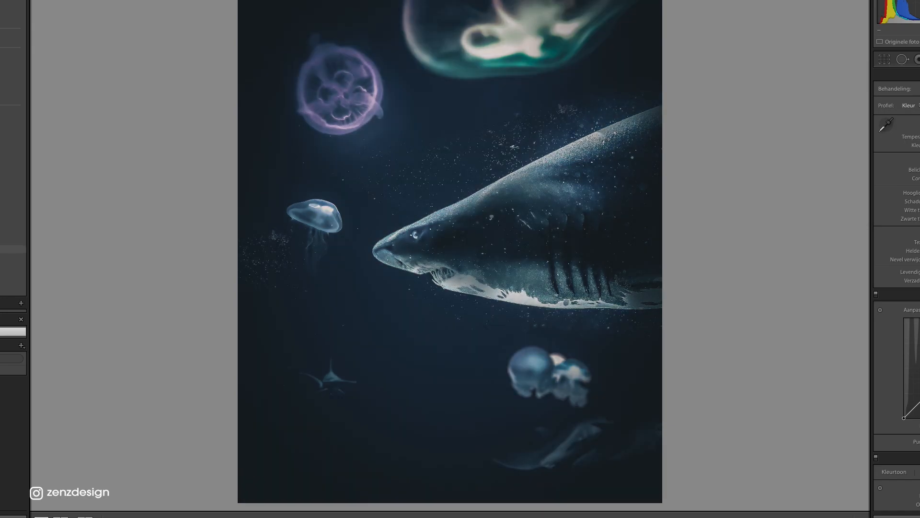
Step: In Lightroom, apply a matte preset to the shark composite and export it to the Lightroom Export subfolder on the desktop
left_click(12, 249)
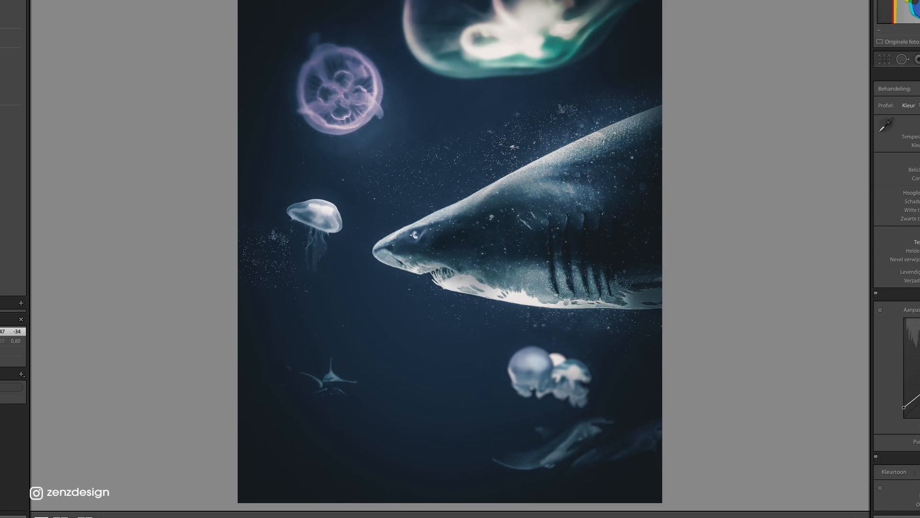
right_click(429, 212)
mouse_move(551, 448)
left_click(606, 448)
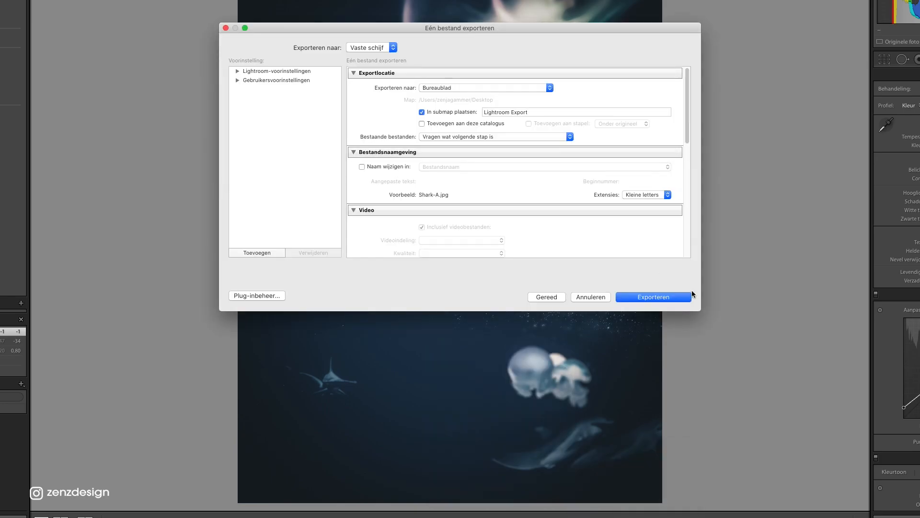
left_click(666, 297)
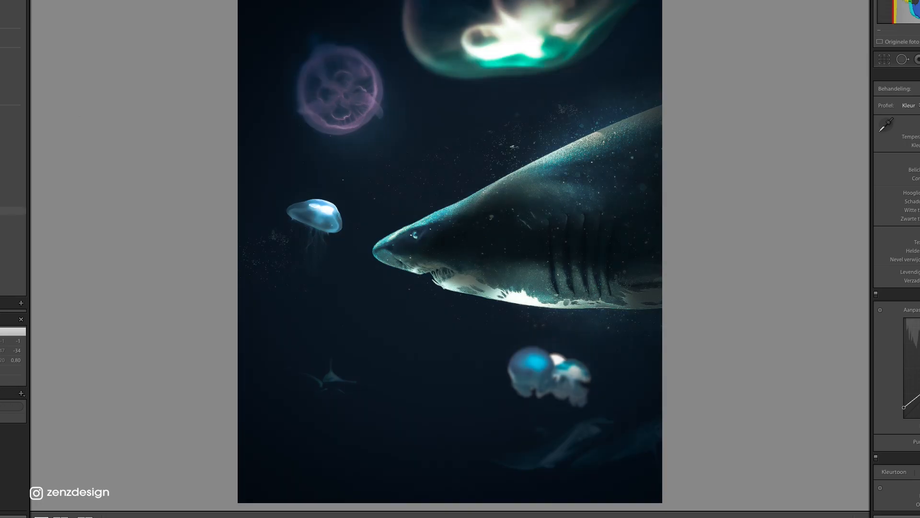
Step: Apply the darker teal preset, adjust the texture, clarity and dehaze amounts, and undo the last Dehaze change
left_click(13, 210)
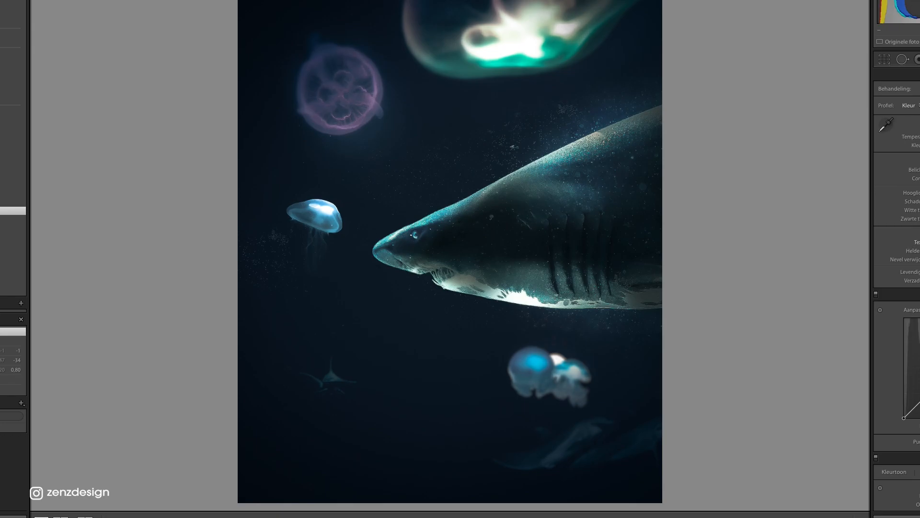
left_click_drag(919, 242, 913, 260)
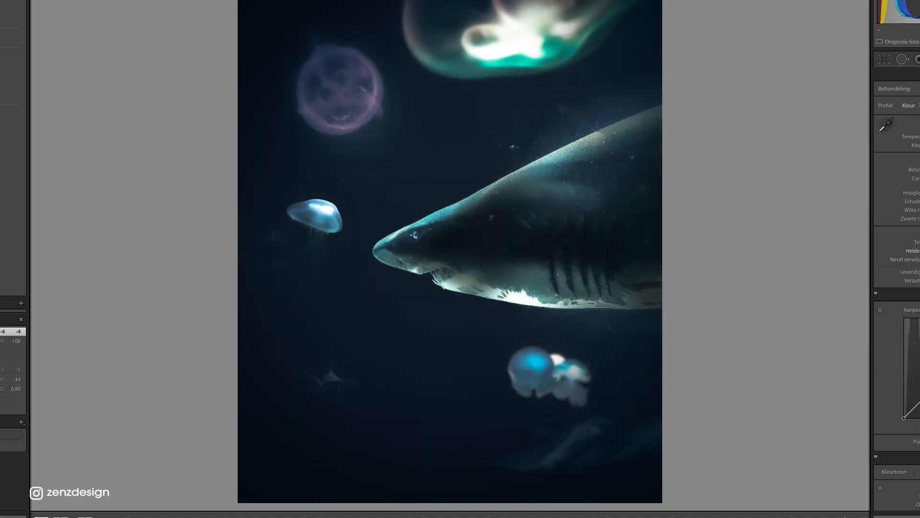
key("ctrl+z")
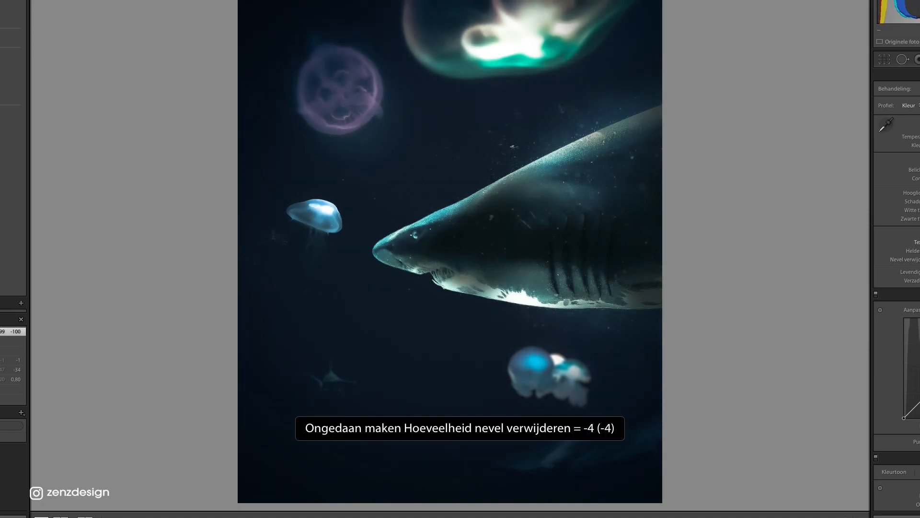
Step: Export the darker teal version to the Lightroom Export subfolder, using a unique name instead of overwriting the existing file
right_click(388, 264)
mouse_move(477, 410)
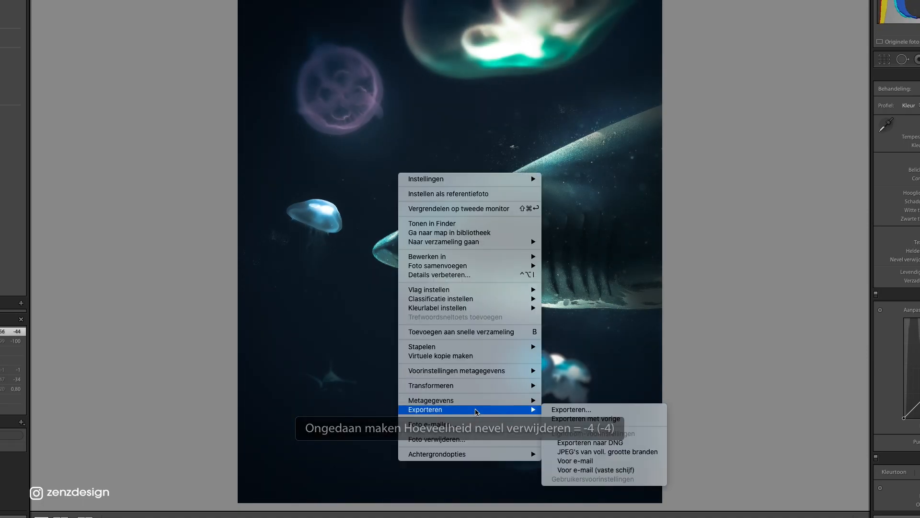
left_click(604, 410)
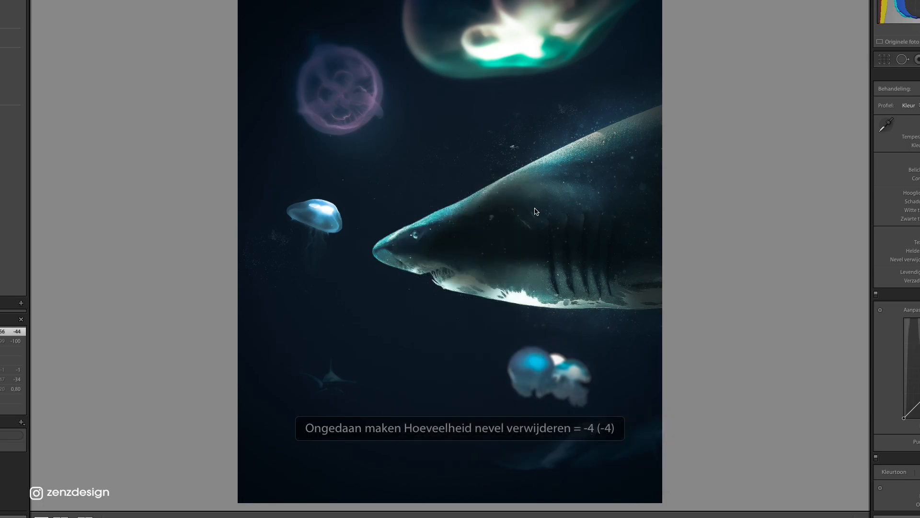
left_click(656, 297)
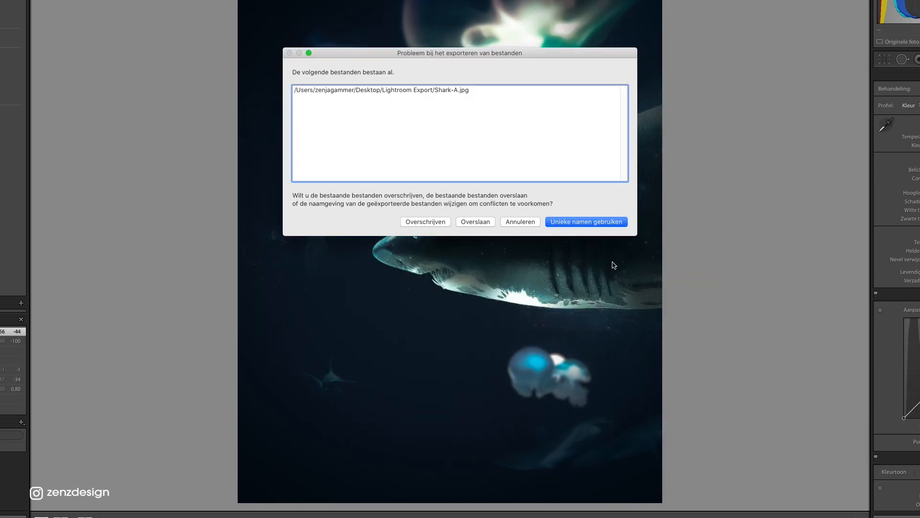
left_click(600, 221)
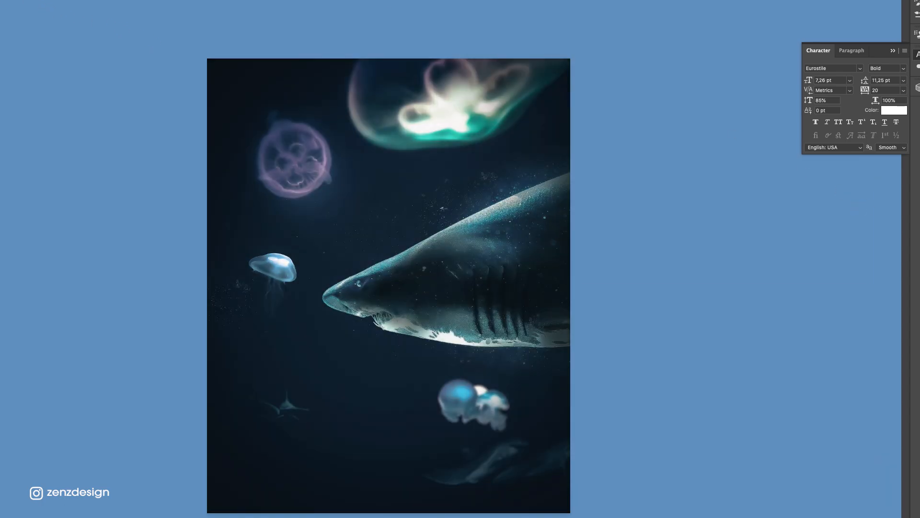
Step: Back in Photoshop, set the canvas surround to black around the graded composite
scroll(307, 350, "down", 5)
right_click(656, 226)
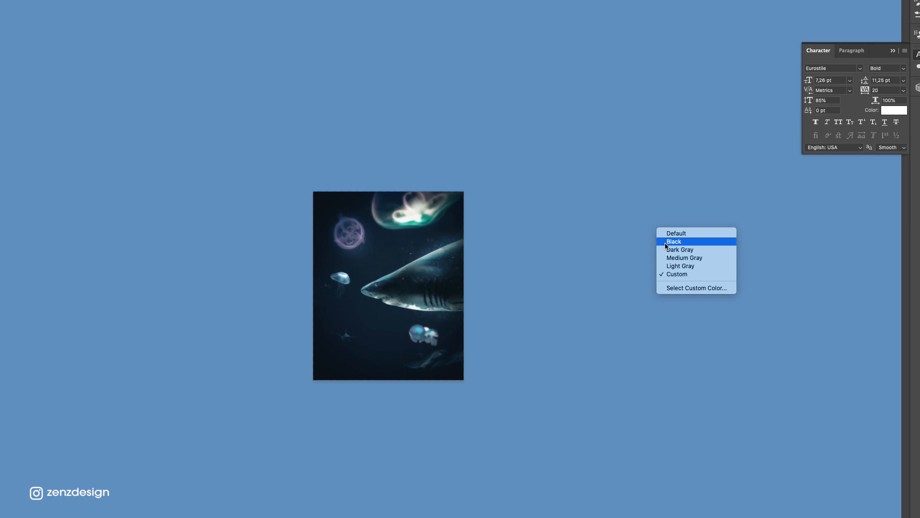
left_click(666, 243)
scroll(451, 301, "up", 5)
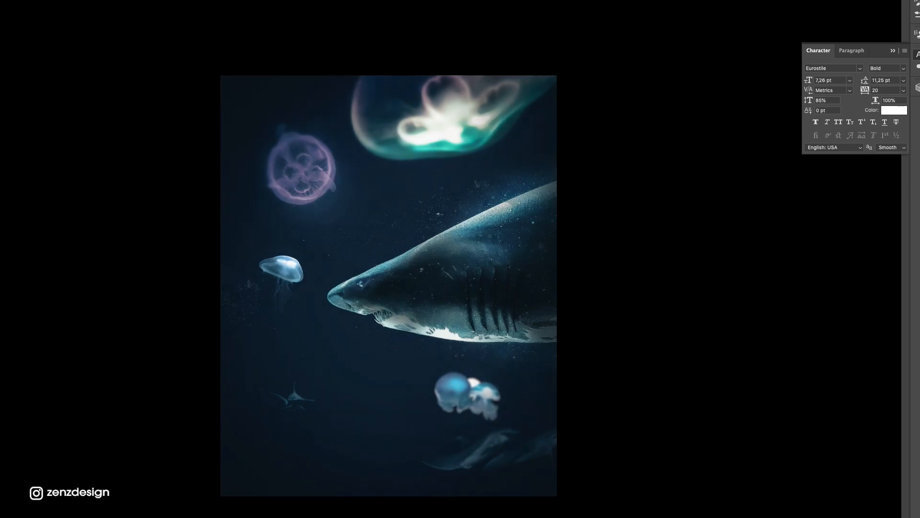
Step: Convert the graded image layer to a smart object and set the canvas surround to light gray
left_click(332, 330)
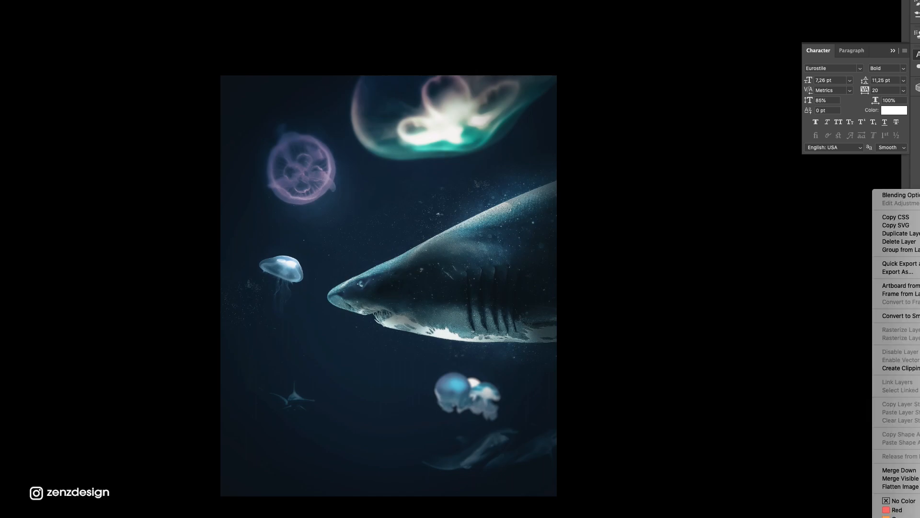
left_click(899, 316)
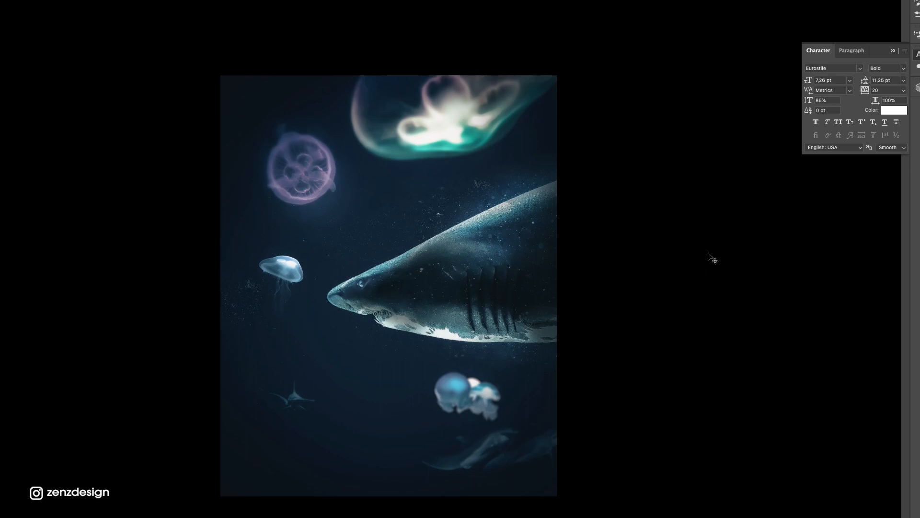
right_click(773, 263)
left_click(795, 300)
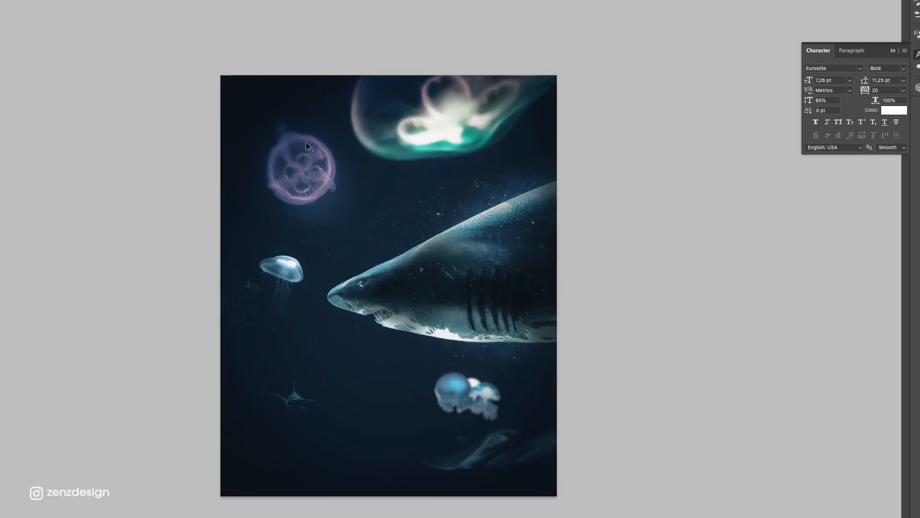
Step: Grade the smart object with the Camera Raw Filter, adjusting its tone, clarity and color saturation sliders
key("ctrl+plus")
left_click(72, 0)
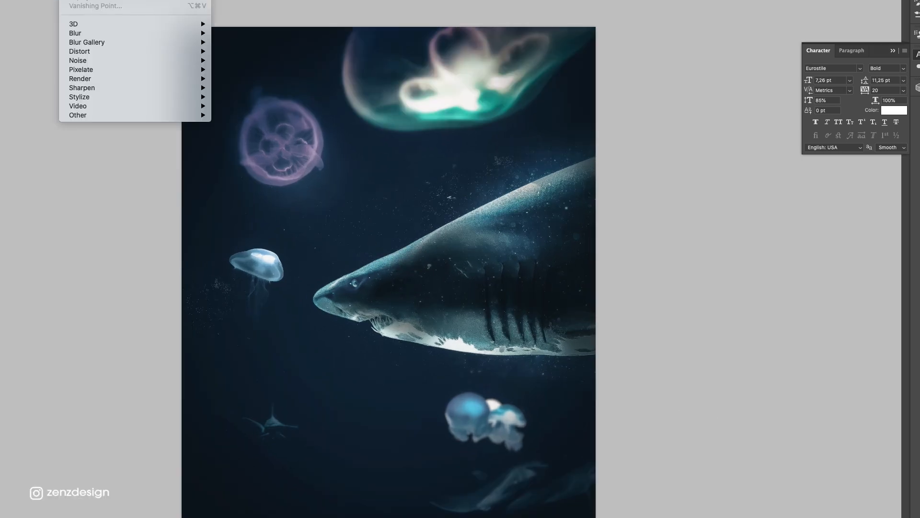
left_click(143, 0)
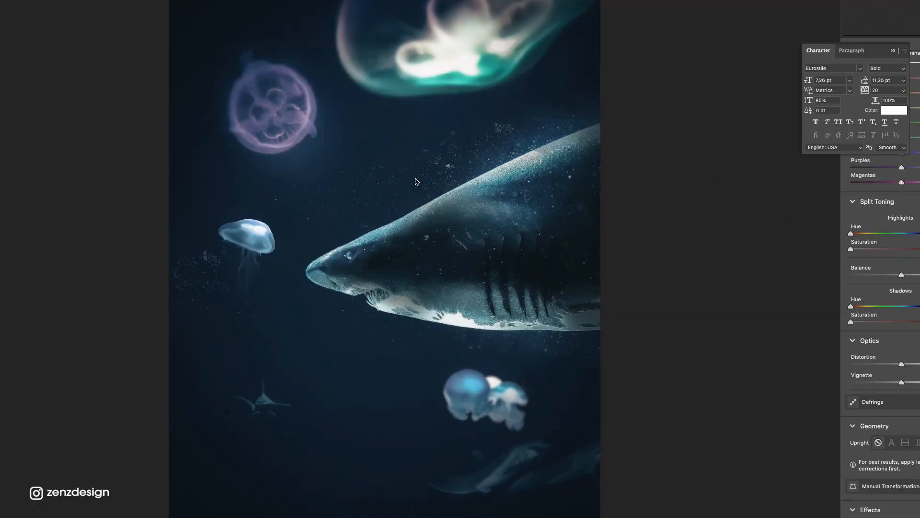
scroll(880, 278, "up", 10)
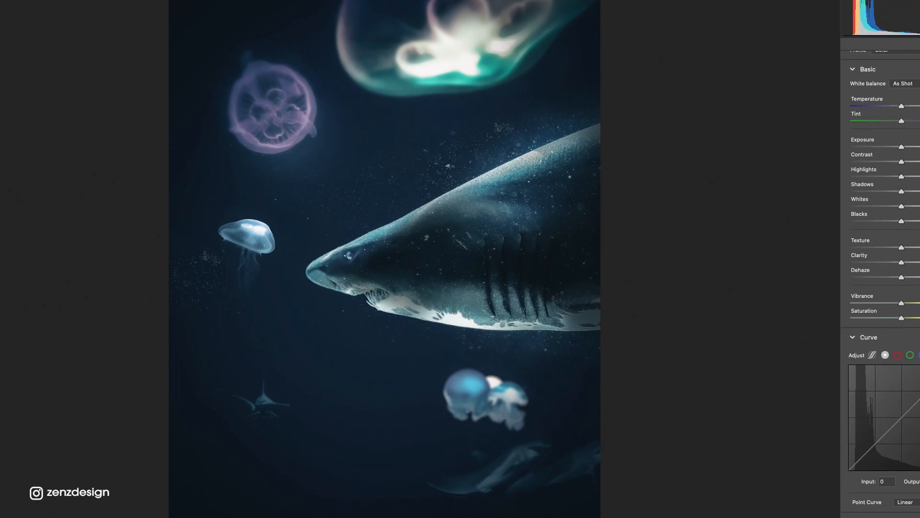
left_click_drag(902, 150, 910, 224)
left_click_drag(917, 256, 910, 309)
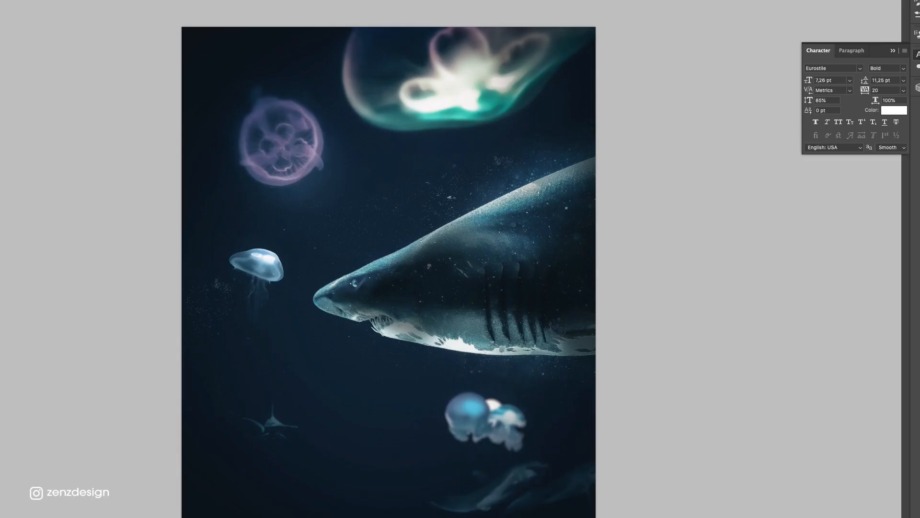
Step: Set the canvas surround to black and review the graded composite at small and large size
key("super+minus")
key("super+minus")
key("super+minus")
key("super+minus")
key("super+minus")
key("super+plus")
key("super+plus")
key("super+plus")
right_click(719, 196)
left_click(728, 208)
key("super+plus")
key("super+plus")
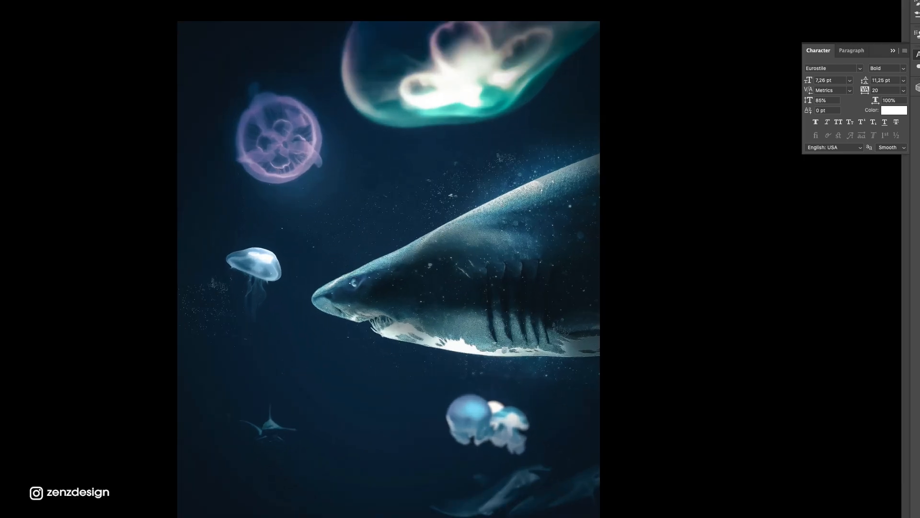
Step: Inspect the final composite with the floating panels hidden and compare it with the darker version in the other document
key("Tab")
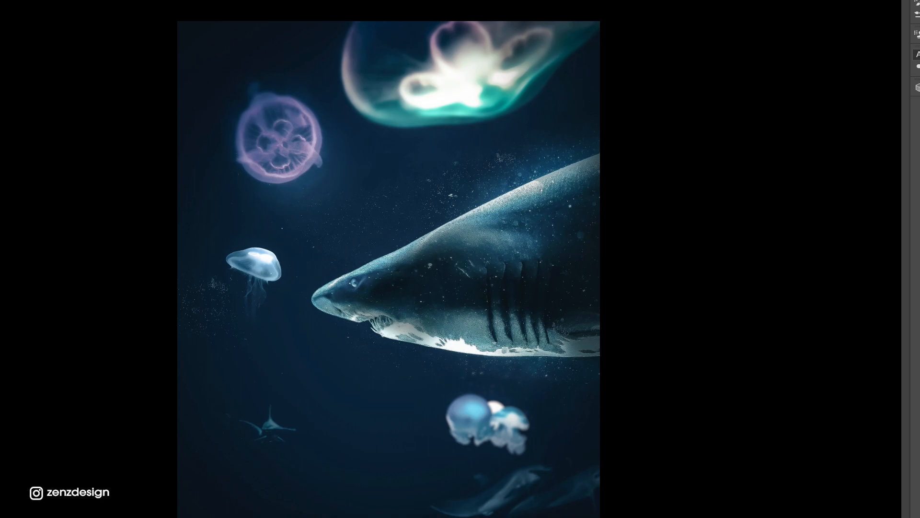
key("Tab")
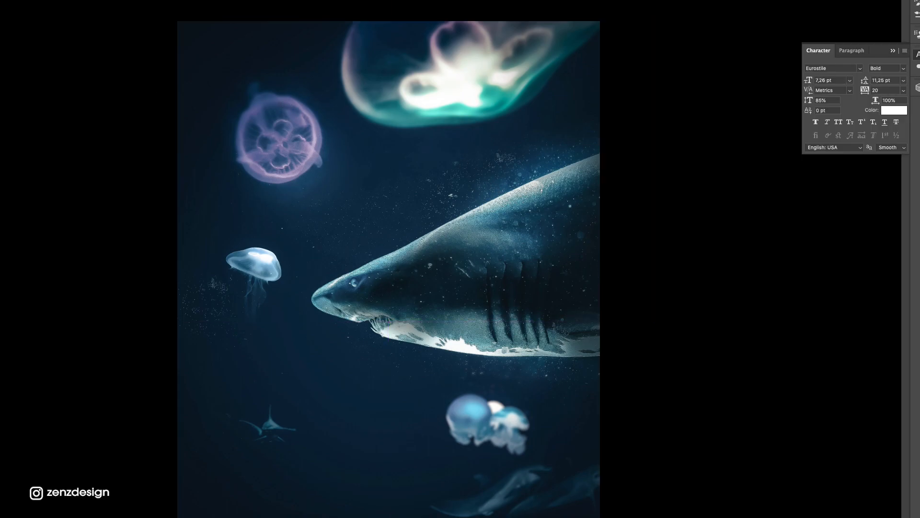
key("ctrl+Tab")
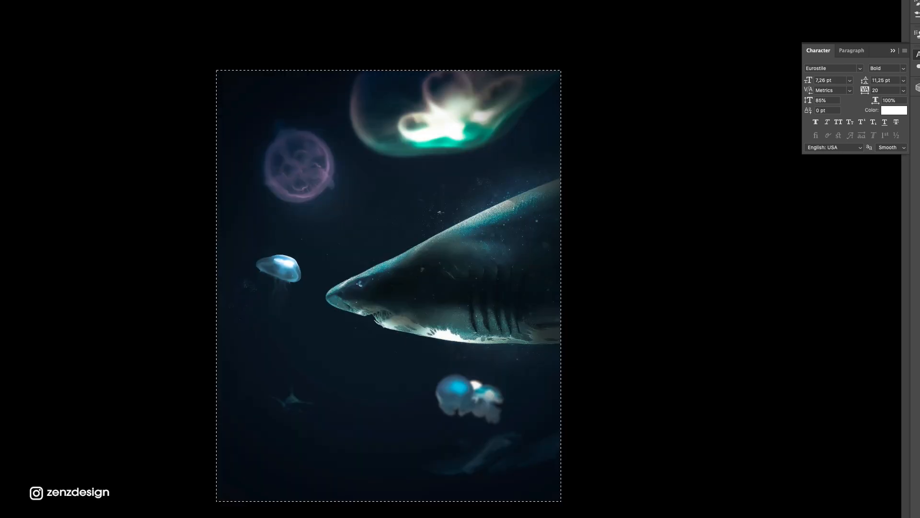
key("ctrl+Tab")
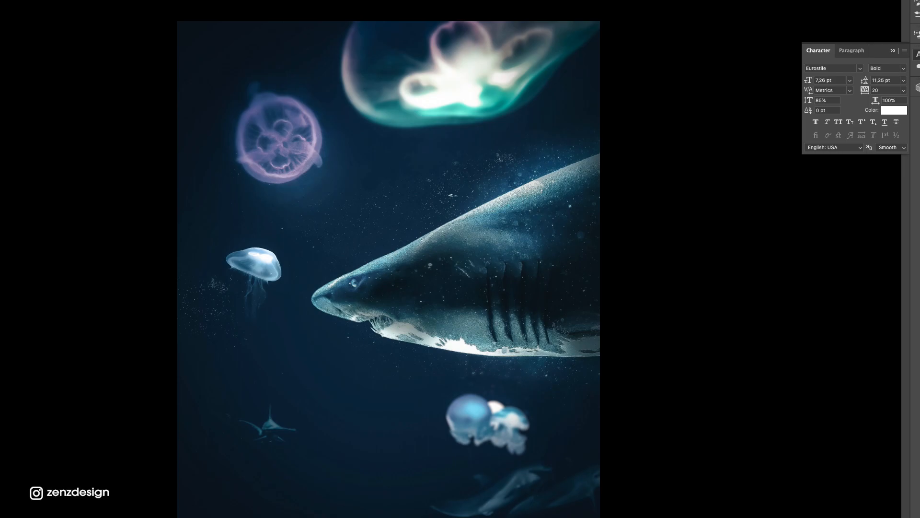
Step: Switch to Finder and preview the source shark photos in the Images folder
left_click(239, 39)
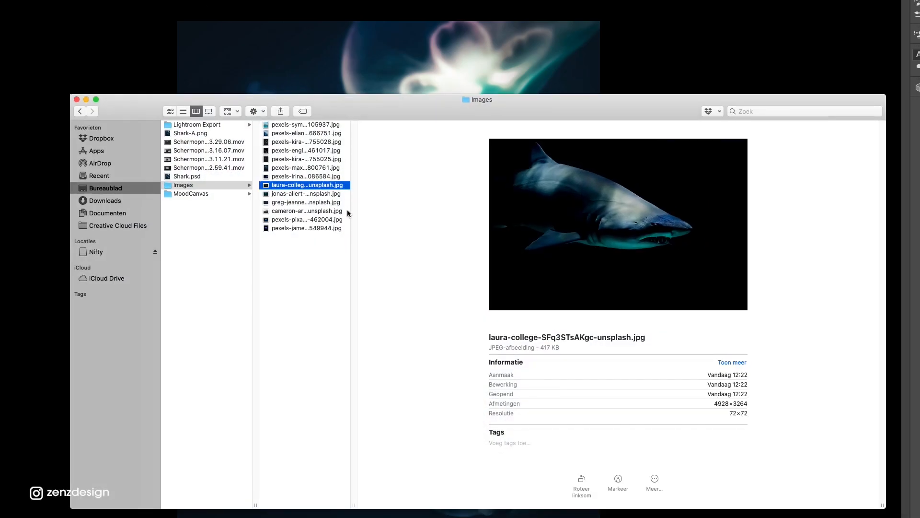
key("Down")
key("Down")
key("Down")
key("Down")
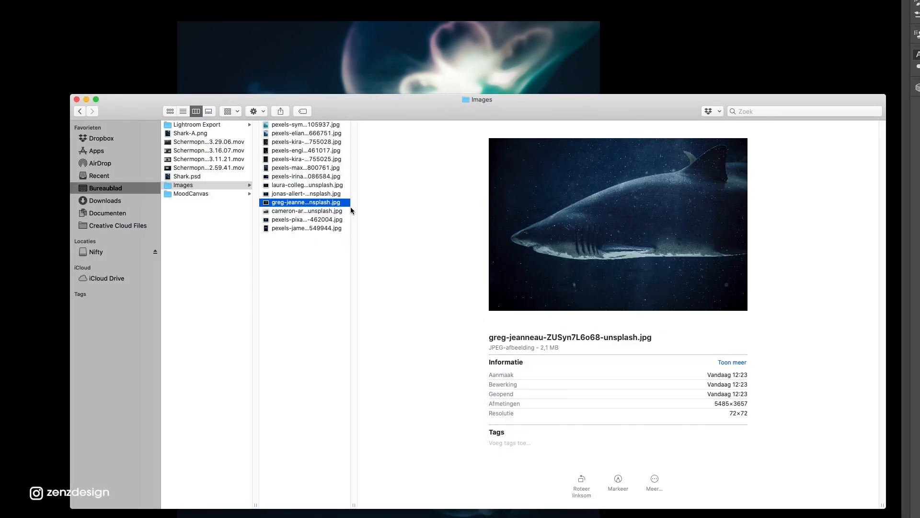
Step: Preview the cameron-armstrong split-water whale shark photo and open it in Photoshop
key("Up")
key("space")
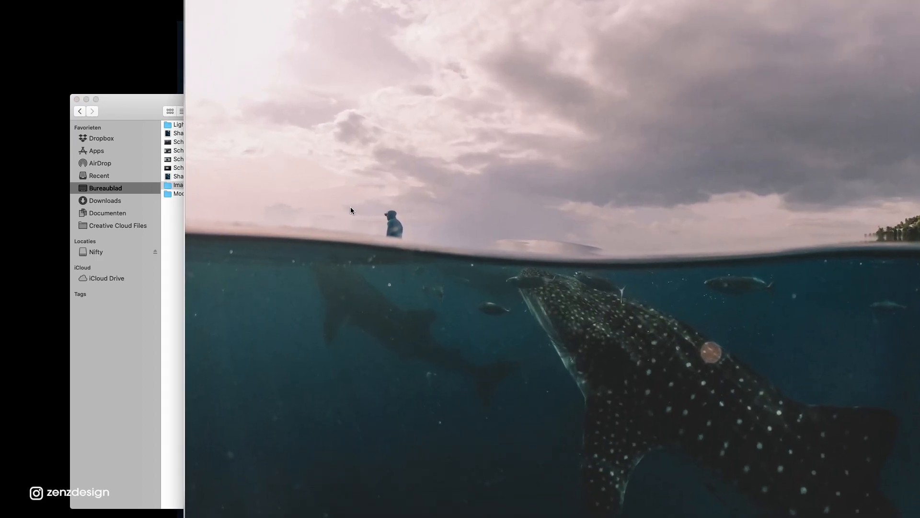
key("space")
right_click(293, 212)
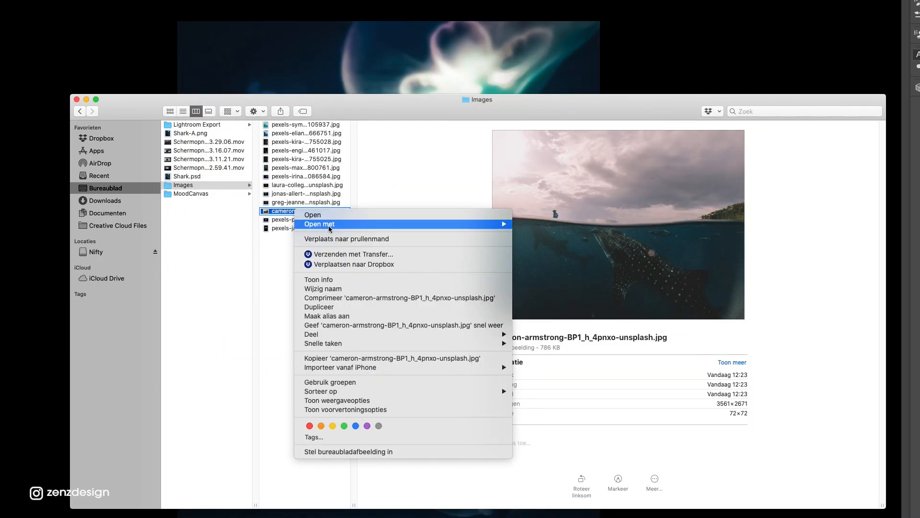
mouse_move(331, 227)
left_click(547, 249)
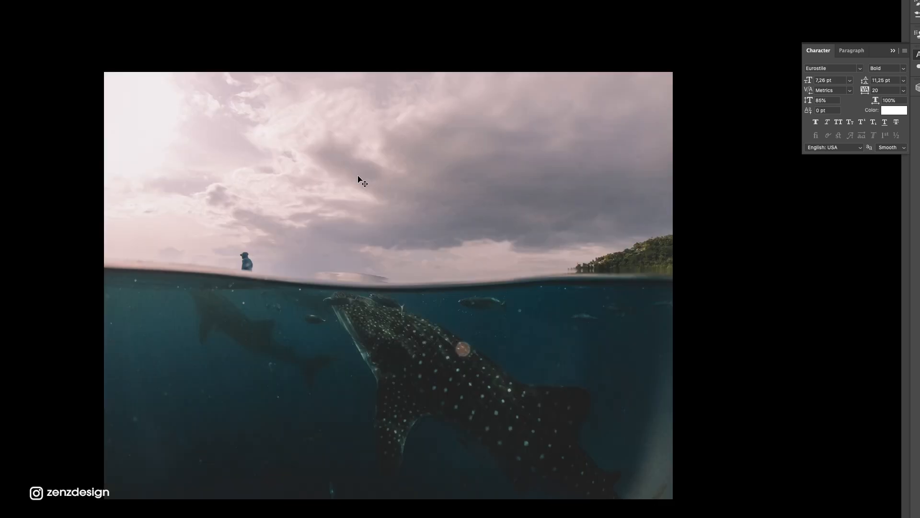
Step: Copy the split-water photo into the shark composite and position its sky and waterline across the upper part of the canvas
left_click_drag(42, 43, 826, 301)
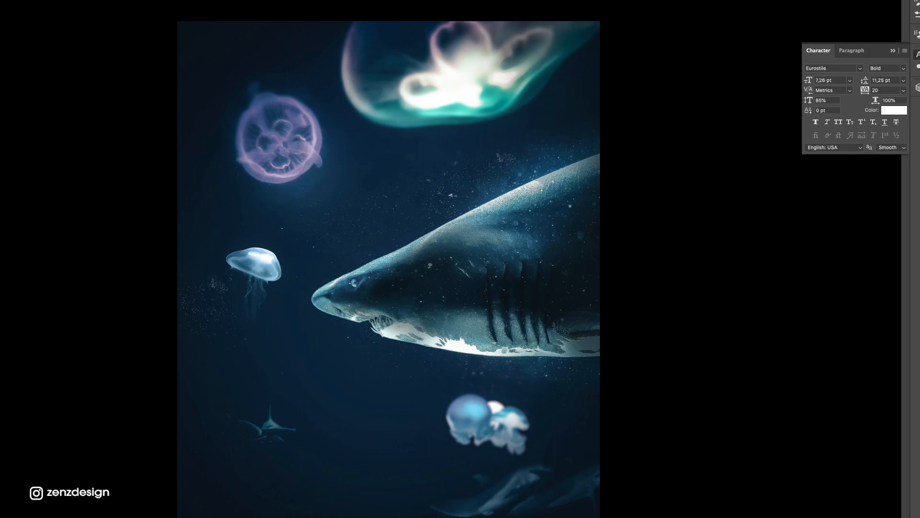
key("super+v")
left_click_drag(437, 256, 436, 46)
left_click_drag(461, 145, 467, 124)
left_click_drag(468, 187, 468, 182)
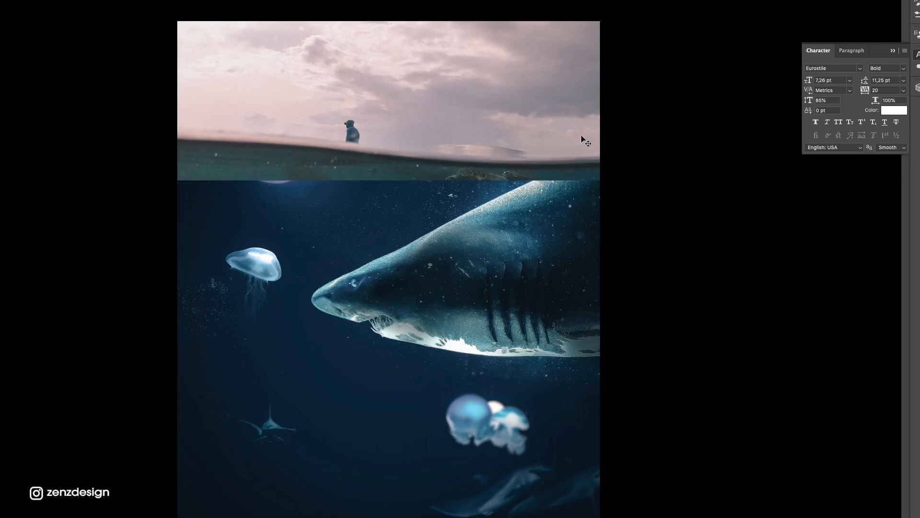
left_click_drag(373, 174, 377, 178)
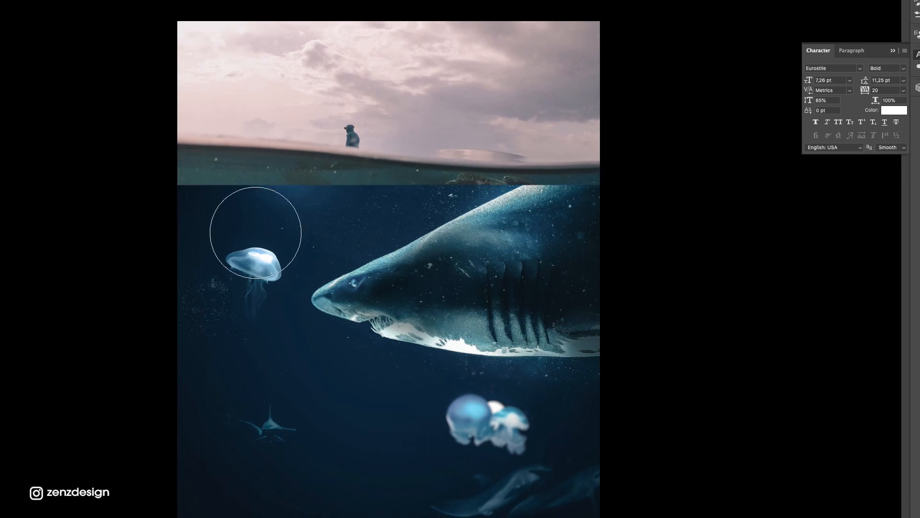
Step: Mask out the pasted photo's underwater area so only its sky and waterline cover the composite
key("x")
key("[")
key("[")
key("[")
key("[")
key("[")
mouse_move(179, 181)
left_mouse_down()
mouse_move(330, 202)
mouse_move(266, 200)
mouse_move(122, 166)
mouse_move(419, 189)
left_mouse_up()
mouse_move(502, 206)
left_mouse_down()
mouse_move(411, 181)
mouse_move(522, 187)
mouse_move(493, 190)
mouse_move(569, 183)
left_mouse_up()
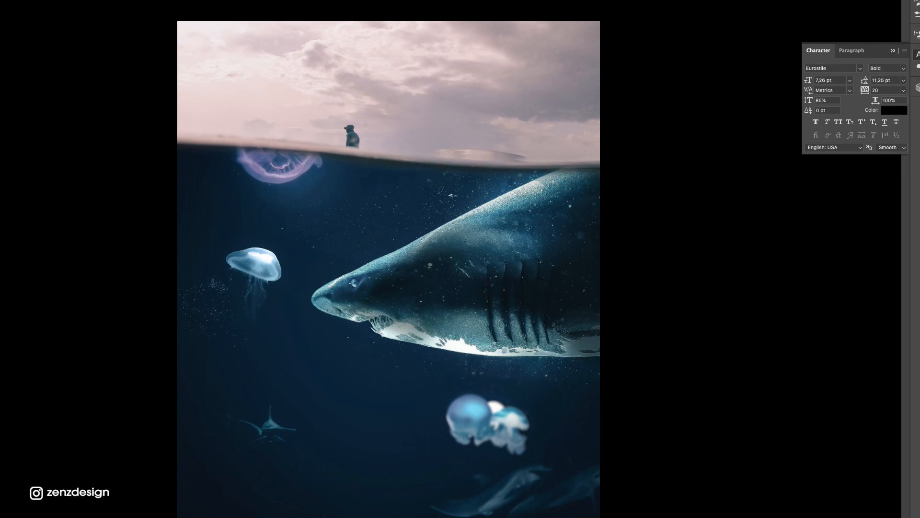
Step: Shift the masked sky photo slightly lower and set the canvas surround to gray
left_click_drag(496, 143, 552, 186)
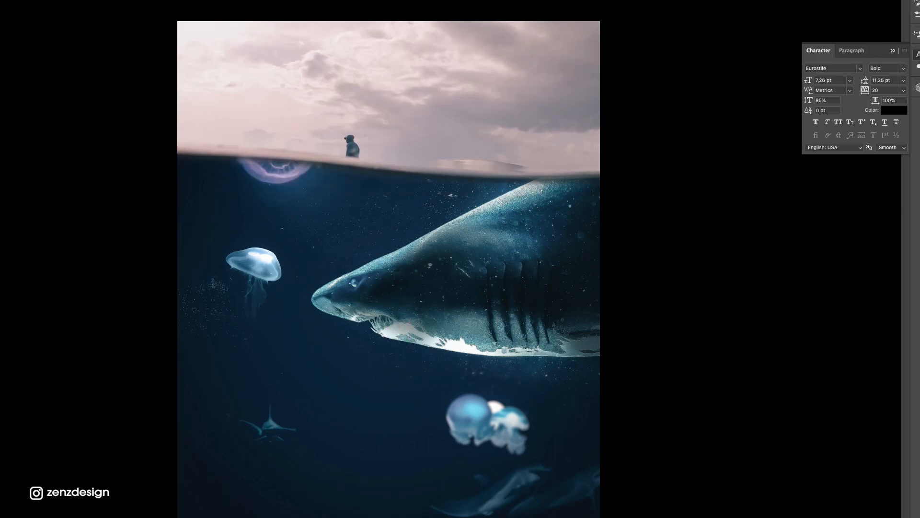
left_click_drag(390, 114, 388, 147)
right_click(648, 230)
left_click(655, 244)
right_click(689, 236)
left_click(700, 266)
Step: Reposition and transform the composite layers so the shark sits lower beneath the waterline
left_click_drag(416, 175, 417, 167)
left_click_drag(496, 212, 450, 166)
scroll(406, 257, "down", 5)
key("super+0")
key("super+t")
mouse_move(672, 284)
left_mouse_down()
mouse_move(683, 261)
mouse_move(683, 271)
left_mouse_up()
left_click_drag(169, 235, 145, 244)
key("Return")
left_click_drag(367, 143, 358, 108)
Step: Rasterize the underwater composite layer and clone dark water over the purple jellyfish below the waterline
right_click(919, 288)
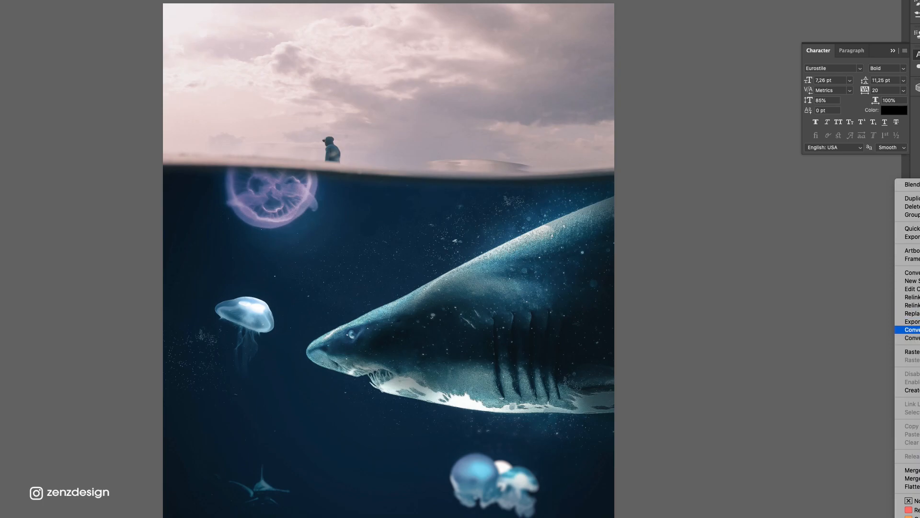
left_click(912, 351)
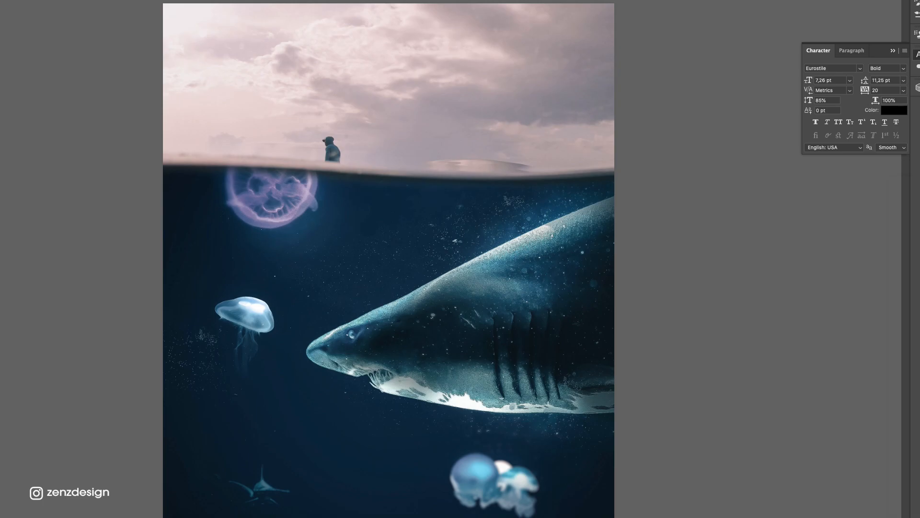
key("]")
key("]")
key("]")
key("]")
key("]")
key("]")
key("]")
key("]")
left_click(218, 230, "alt")
mouse_move(251, 202)
left_mouse_down()
mouse_move(291, 194)
mouse_move(273, 211)
left_mouse_up()
left_click(381, 224, "alt")
left_click(365, 222, "alt")
left_click_drag(300, 242, 238, 227)
left_click(333, 219, "alt")
left_click_drag(284, 186, 198, 191)
left_click(348, 210, "alt")
left_click(301, 199)
left_click(353, 210, "alt")
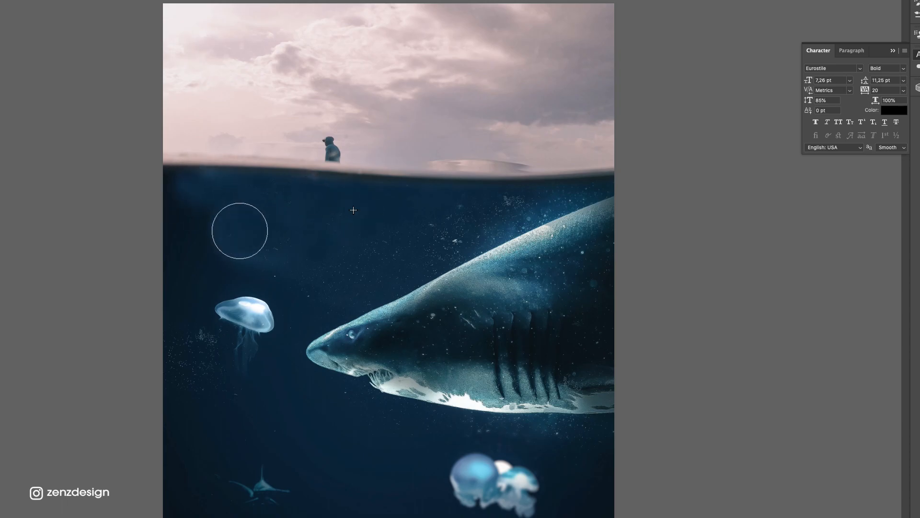
left_click_drag(242, 230, 143, 245)
Step: Clone clean, speckled water over the patchy area between the waterline and the blue jellyfish
key("z")
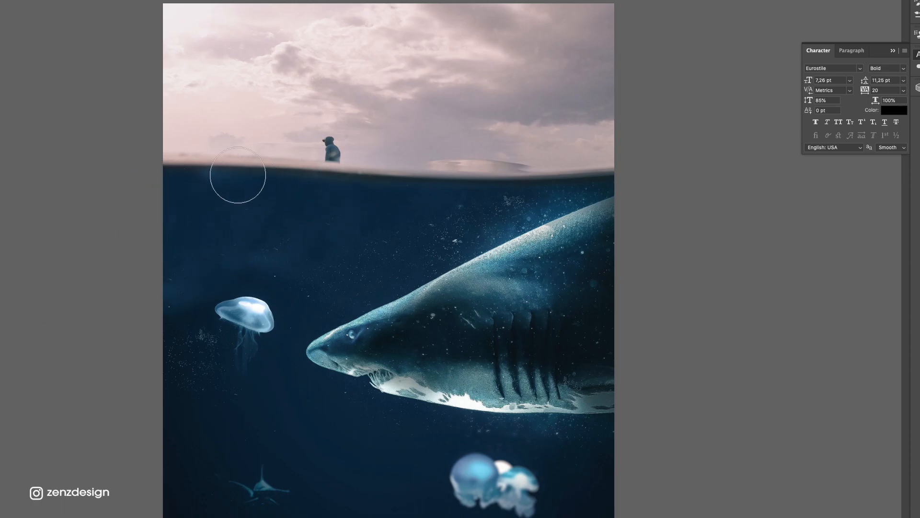
left_click(452, 214)
key("ctrl+z")
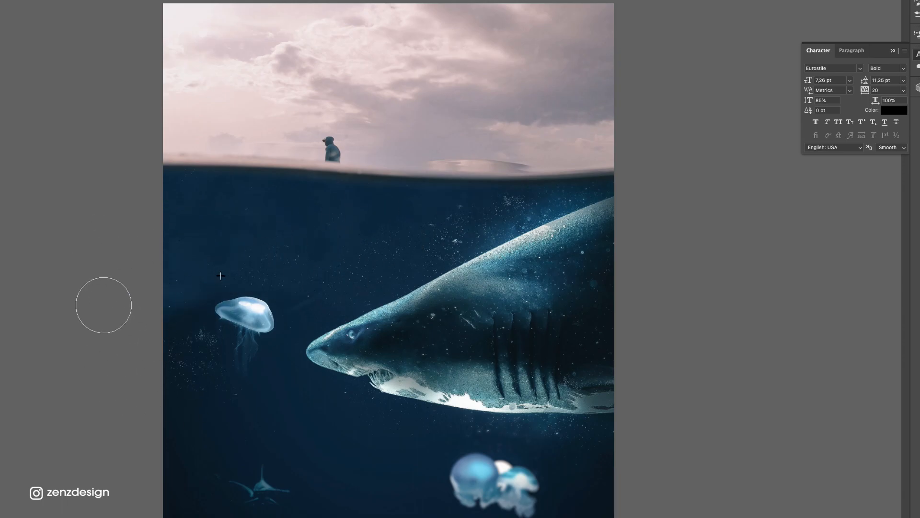
mouse_move(368, 242)
left_mouse_down()
mouse_move(155, 279)
mouse_move(329, 269)
mouse_move(152, 250)
left_mouse_up()
left_click(348, 266, "alt")
left_click_drag(398, 251, 309, 298)
left_click(312, 251, "alt")
mouse_move(255, 246)
left_mouse_down()
mouse_move(115, 247)
mouse_move(205, 250)
mouse_move(80, 350)
mouse_move(82, 331)
left_mouse_up()
left_click(304, 248)
left_click(252, 244, "alt")
left_click_drag(185, 290, 40, 325)
left_click(224, 215)
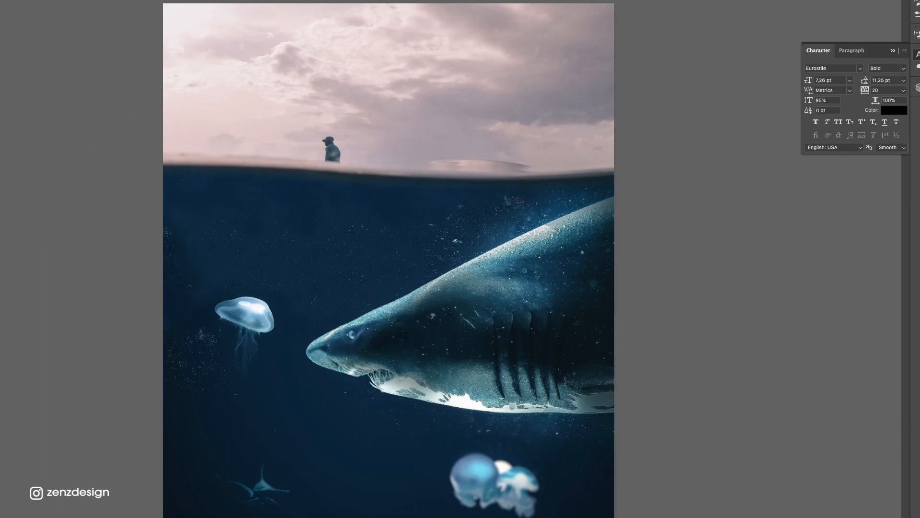
Step: Review the retouched split-water composite at small and large size
key("super+minus")
key("super+minus")
key("super+minus")
key("super+minus")
key("super+minus")
key("super+minus")
key("super+plus")
key("super+plus")
key("super+plus")
key("super+plus")
key("super+plus")
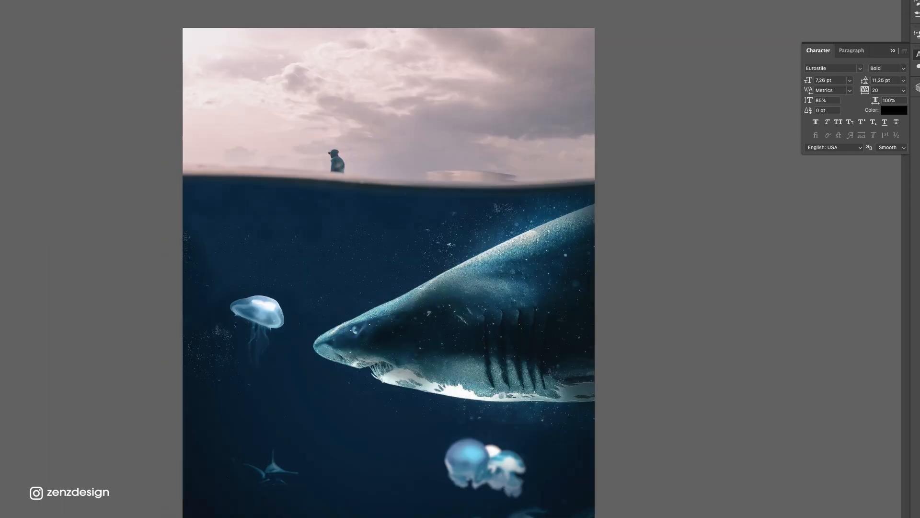
Step: Adjust the sky photo's vertical position so the waterline sits slightly higher above the shark
left_click_drag(511, 91, 513, 109)
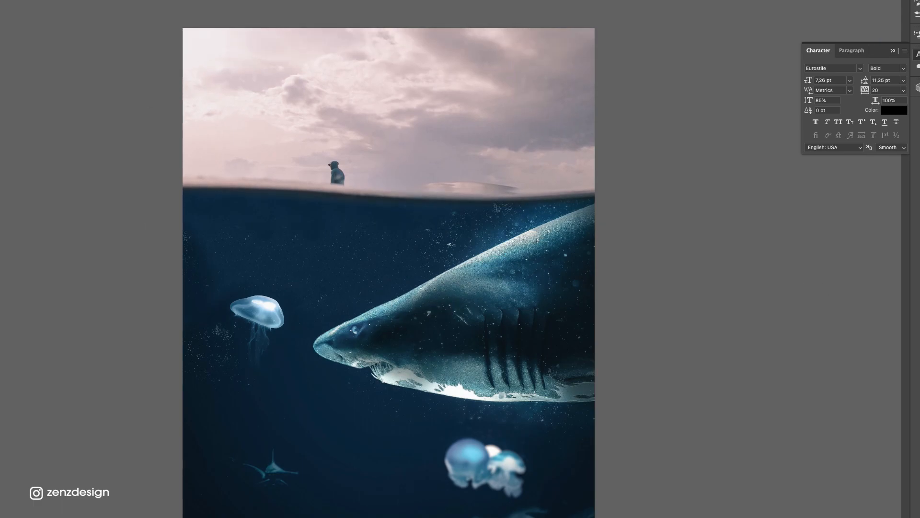
mouse_move(185, 149)
left_mouse_down()
mouse_move(441, 161)
mouse_move(206, 156)
mouse_move(264, 170)
mouse_move(599, 166)
left_mouse_up()
key("super+z")
key("super+z")
key("super+minus")
key("super+minus")
key("super+minus")
key("super+0")
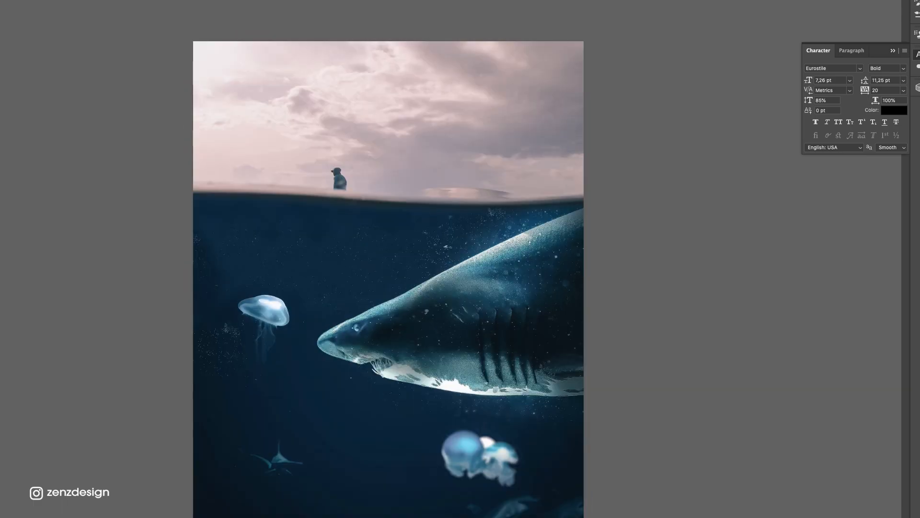
left_click_drag(441, 117, 441, 103)
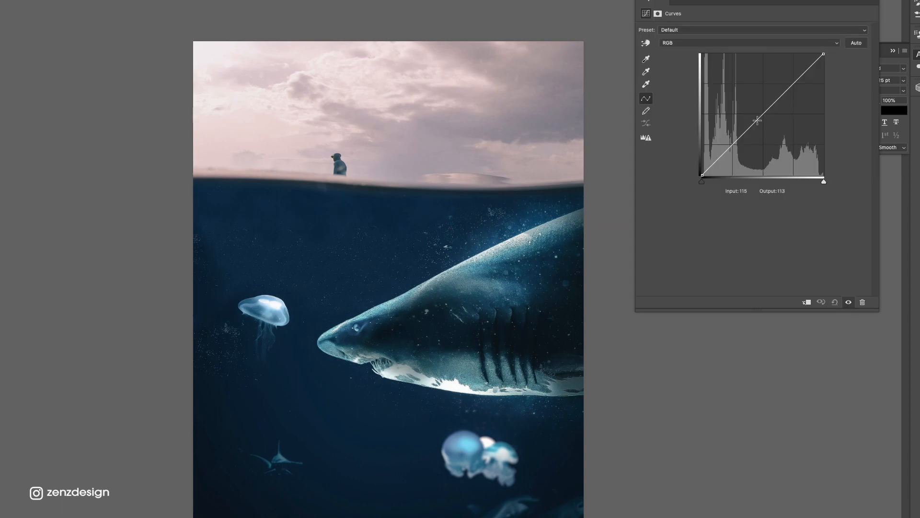
Step: Darken the sky's midtones with a clipped Curves adjustment and tone its color with a Hue/Saturation adjustment
mouse_move(758, 120)
left_mouse_down()
mouse_move(773, 141)
mouse_move(753, 100)
mouse_move(777, 138)
mouse_move(759, 129)
left_mouse_up()
left_click(807, 301)
left_click_drag(823, 57, 824, 37)
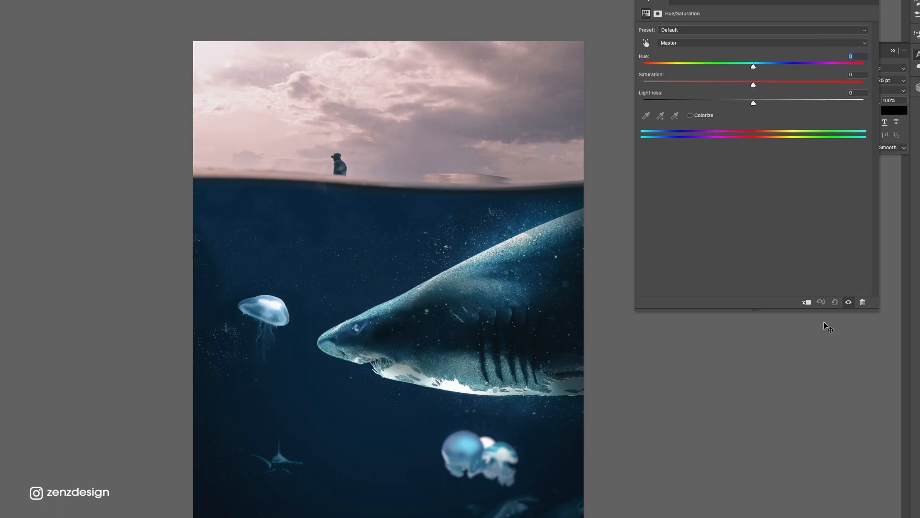
left_click_drag(737, 87, 746, 65)
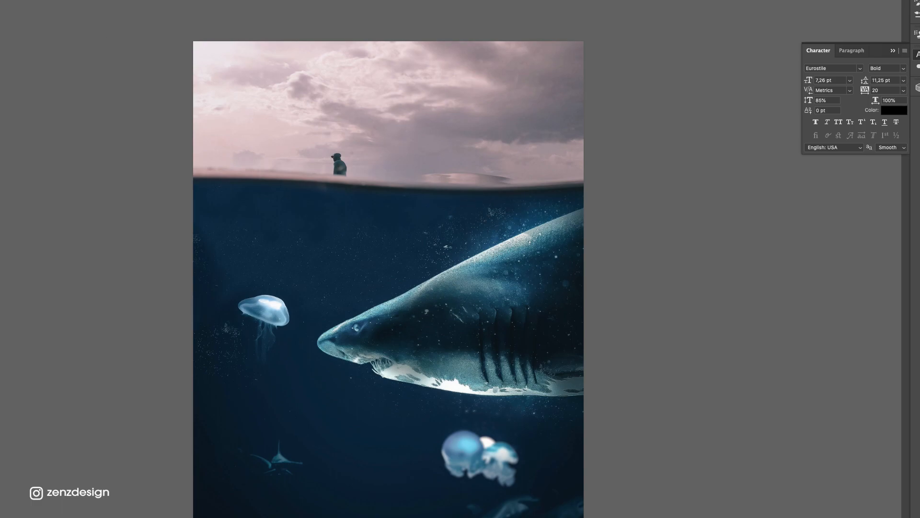
Step: Set the foreground color to pink #eca8b1 and paint a soft round glow at the waterline on a new layer
left_click_drag(349, 178, 294, 185)
key("super+z")
key("n")
left_click_drag(376, 158, 489, 139)
left_click(548, 140)
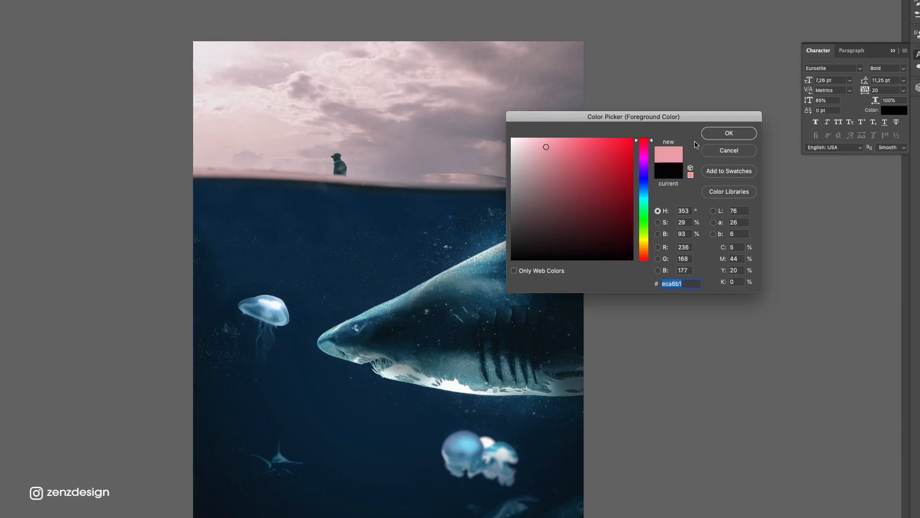
left_click(729, 133)
left_click(384, 166)
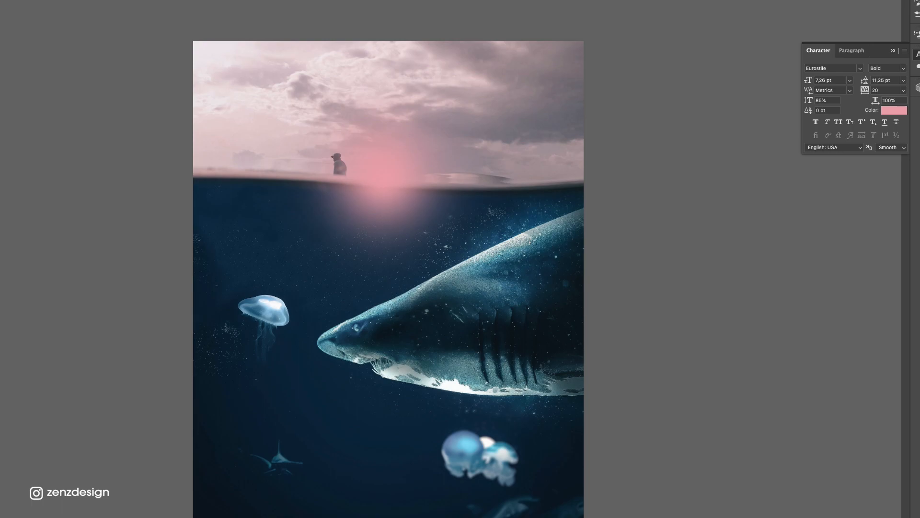
Step: Move the pink glow over the shark's back and try different blend modes on its layer
key("shift+alt+w")
key("shift+plus")
key("shift+plus")
left_click_drag(447, 118, 542, 237)
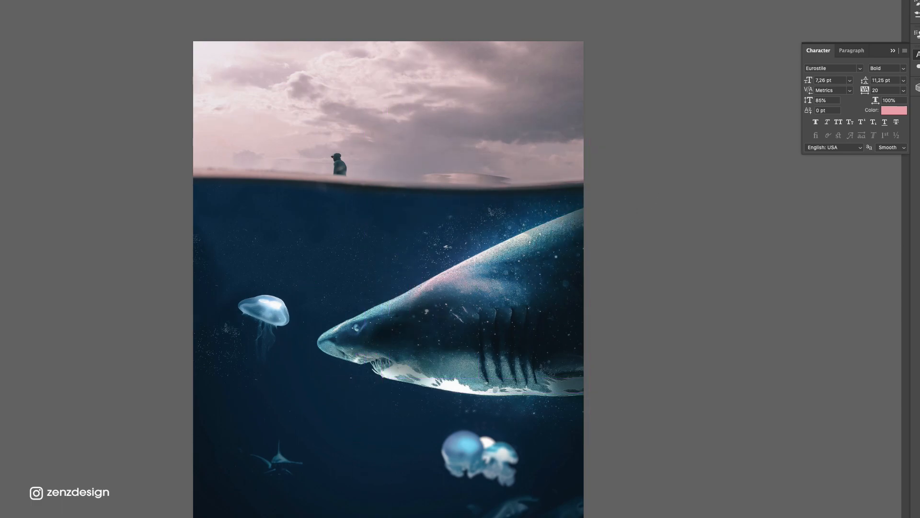
key("shift+plus")
key("shift+plus")
key("shift+plus")
key("shift+plus")
key("shift+plus")
key("shift+plus")
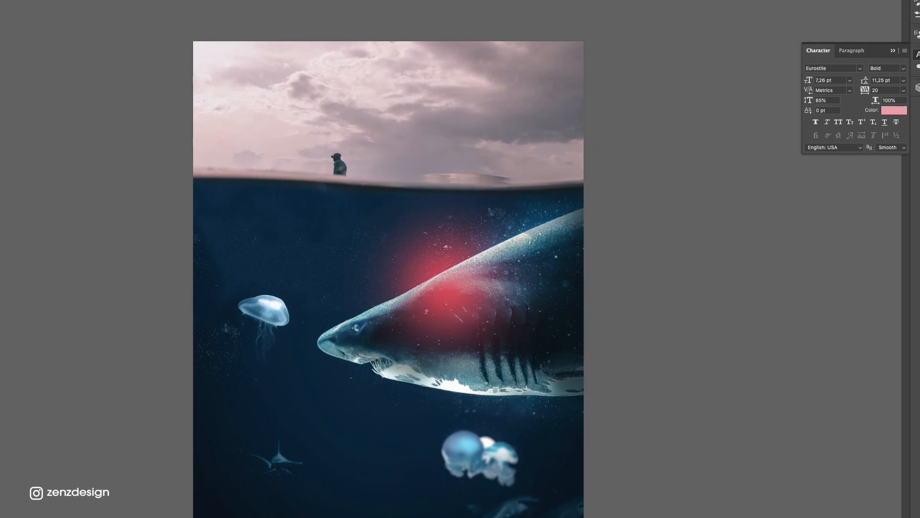
Step: Enlarge the pink glow and spread it softly through the water just beneath the surface
left_click_drag(547, 246, 570, 243)
left_click_drag(655, 261, 847, 263)
left_click_drag(601, 266, 431, 221)
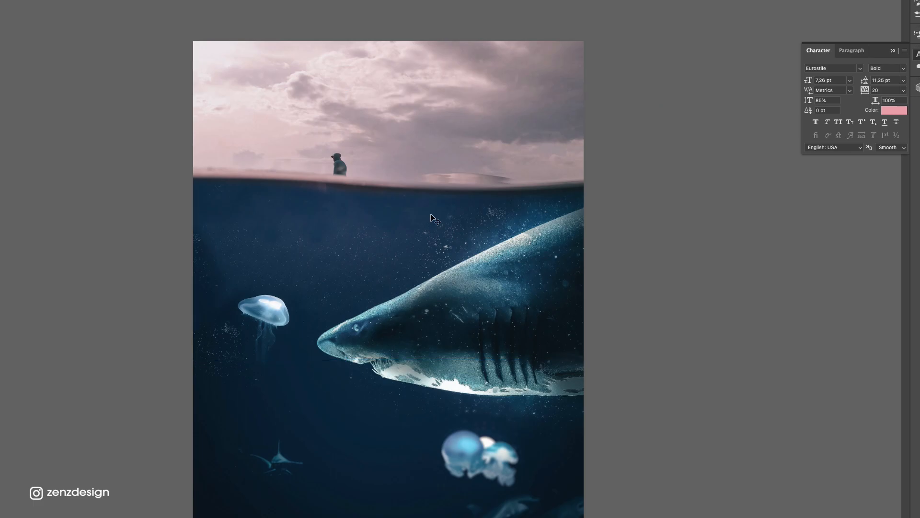
key("super+h")
key("Return")
Step: Place the pink glow over the shark's back and the water around the blue jellyfish
left_click_drag(430, 217, 622, 247)
scroll(559, 267, "down", 5)
scroll(556, 263, "up", 4)
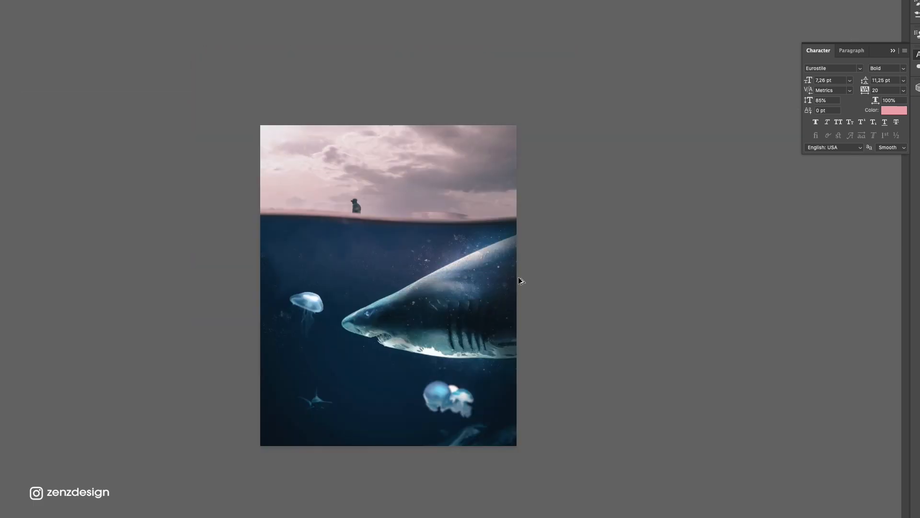
left_click_drag(520, 279, 426, 334)
scroll(422, 326, "up", 4)
scroll(366, 313, "down", 1)
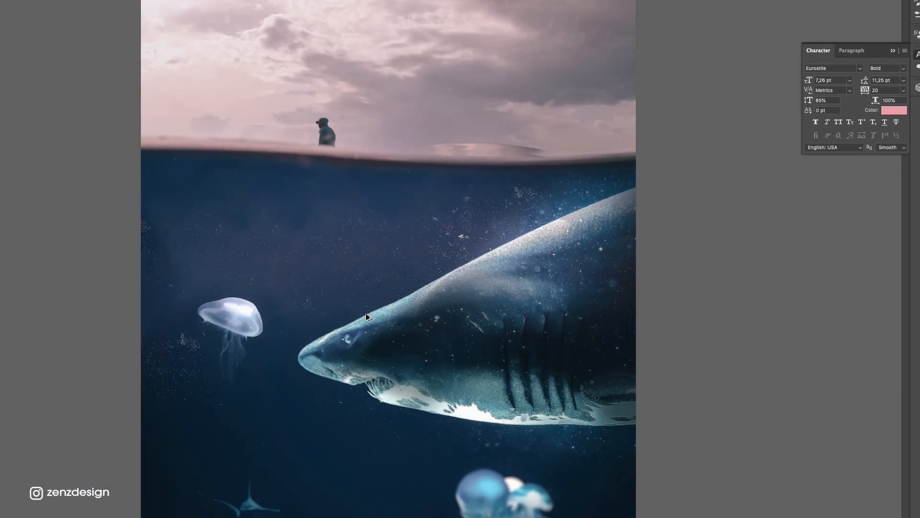
scroll(368, 316, "down", 3)
left_click_drag(337, 303, 422, 313)
key("ctrl+plus")
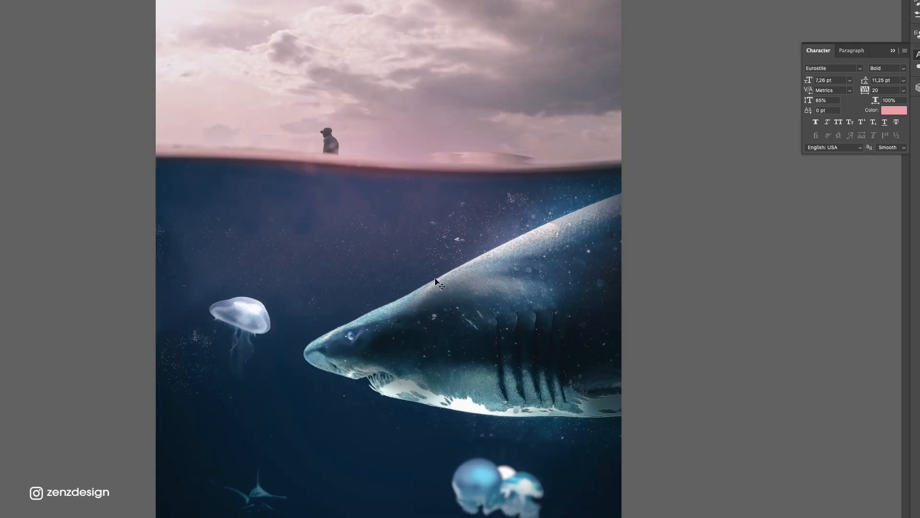
Step: Undo the last glow change, reposition the pink tint below the waterline and check the balance at small size
key("ctrl+z")
left_click_drag(399, 173, 300, 98)
key("ctrl+minus")
key("ctrl+minus")
key("ctrl+plus")
key("ctrl+plus")
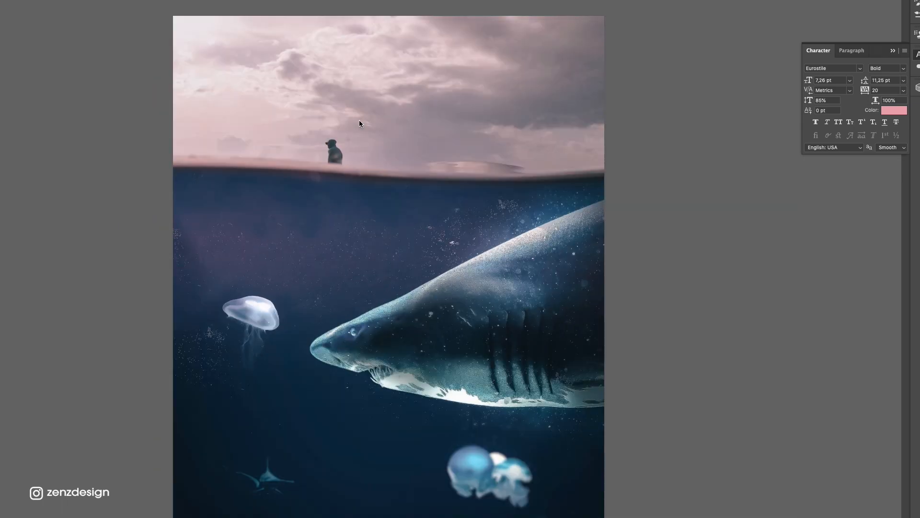
left_click_drag(499, 148, 519, 133)
scroll(458, 226, "down", 8)
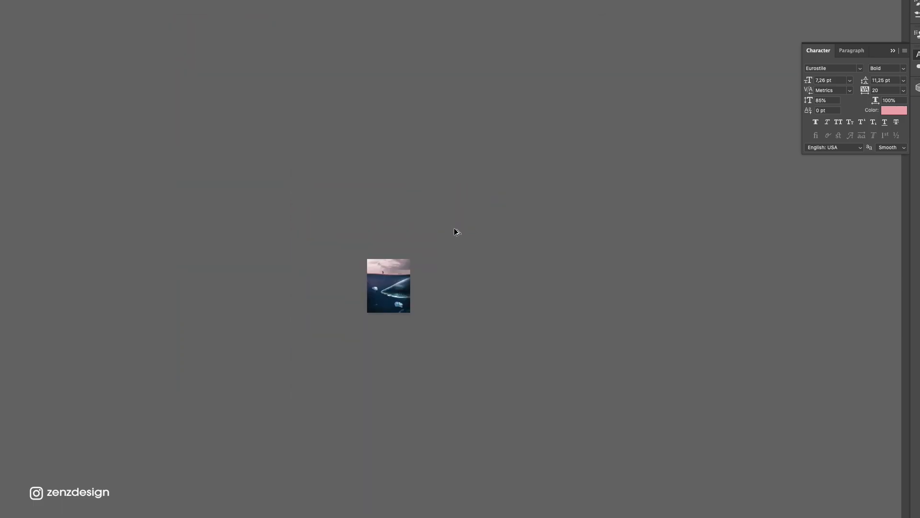
scroll(458, 229, "up", 6)
Step: Set the canvas surround to dark gray and add a Gradient Map using the black-to-white Basics preset
right_click(610, 211)
left_click(623, 233)
key("ctrl+plus")
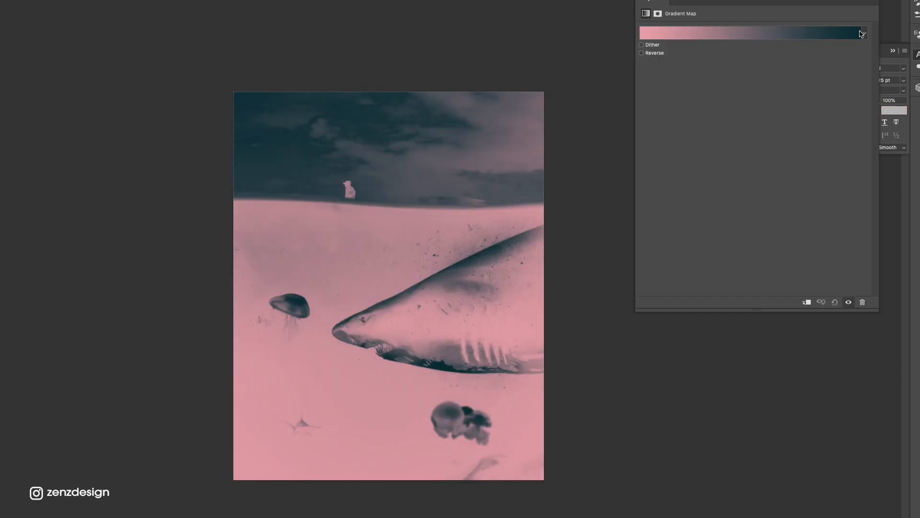
left_click(861, 33)
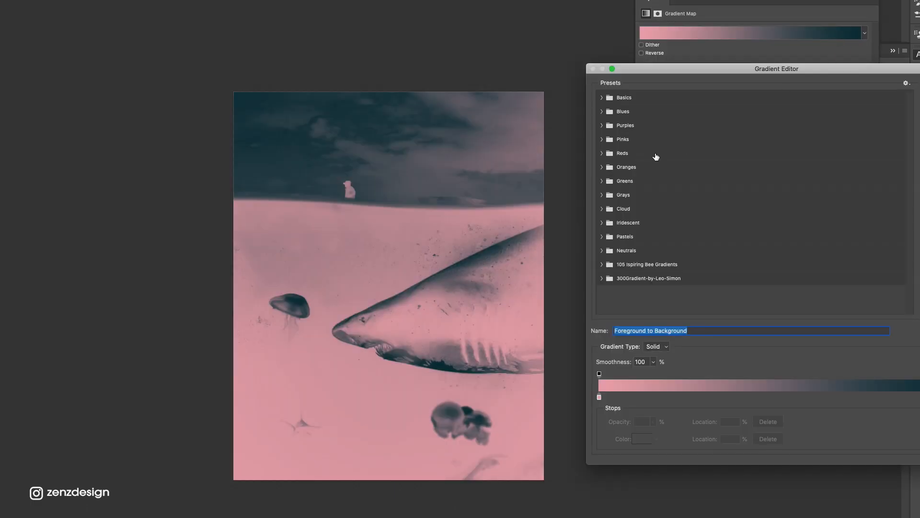
left_click(602, 98)
left_click(611, 115)
left_click(603, 97)
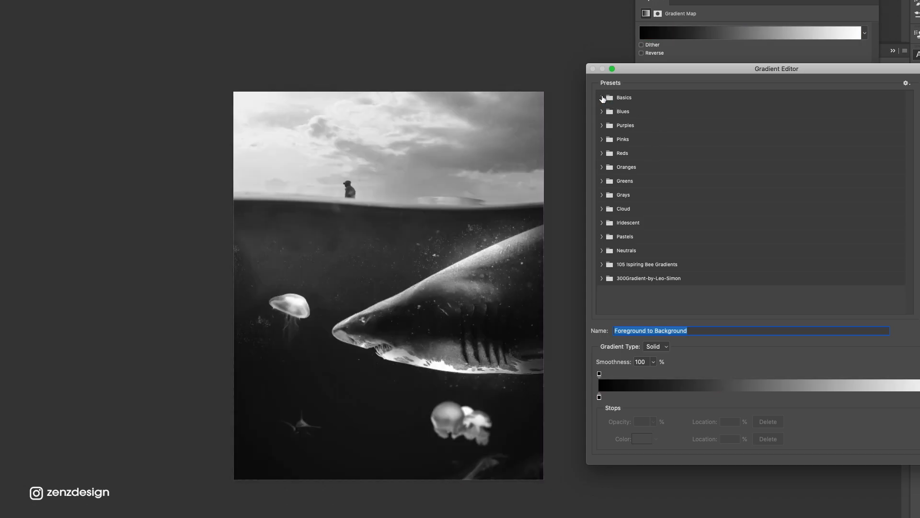
Step: Expand the 105 Ispiring Bee Gradients set and try its red-to-yellow preset and a neighbouring one on the Gradient Map
left_click(602, 279)
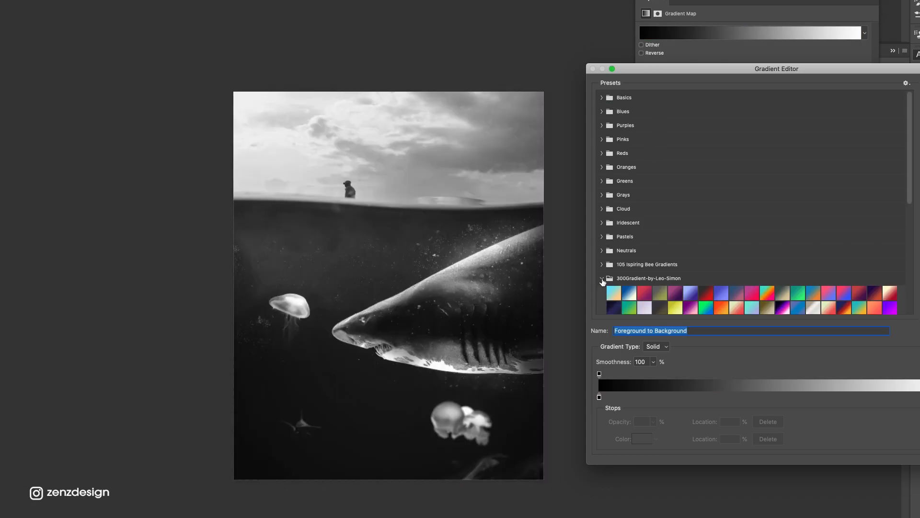
left_click(602, 264)
left_click(629, 279)
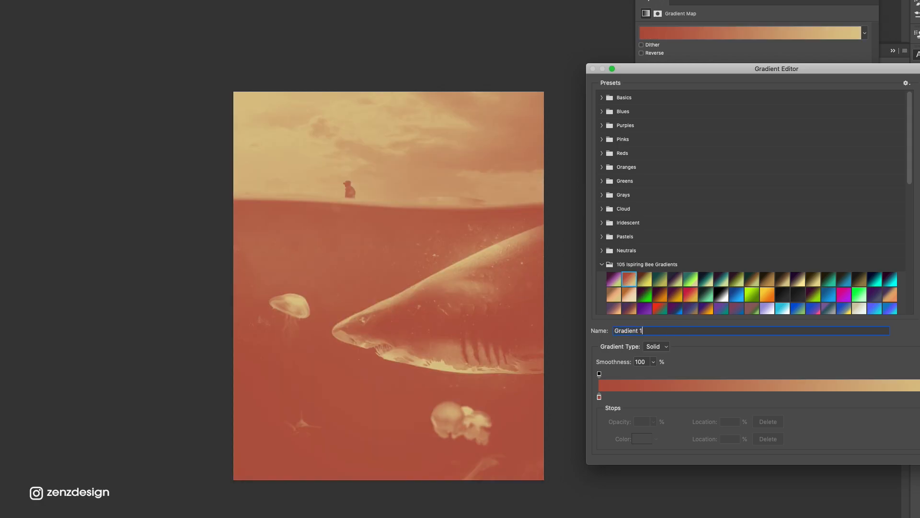
left_click(675, 279)
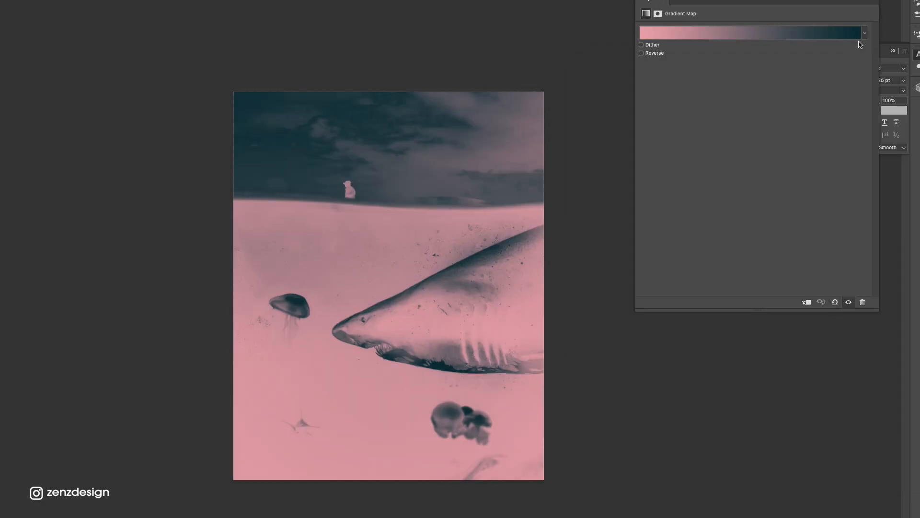
Step: Preview the presets of the 105 Ispiring Bee Gradients set on the image one after another
left_click(866, 34)
left_click(703, 220)
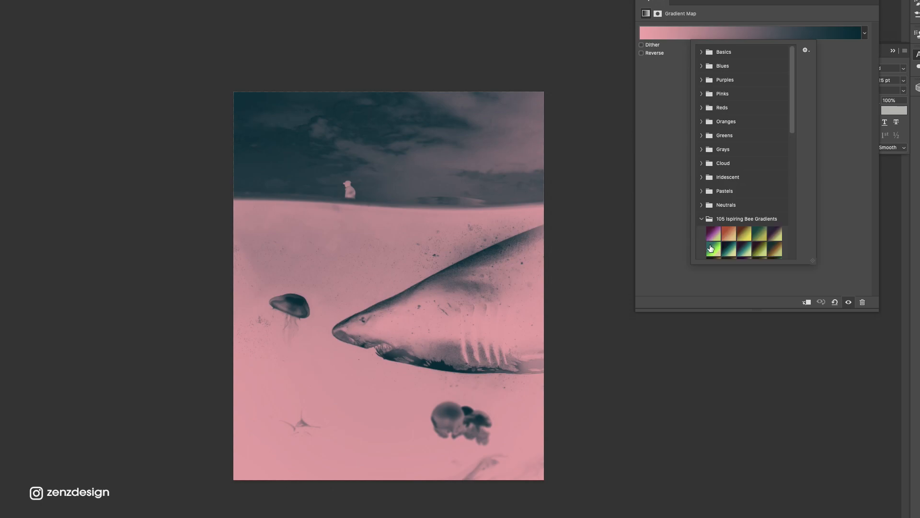
left_click(712, 235)
key("Right")
key("Right")
key("Right")
key("Right")
key("Right")
key("Right")
key("Right")
key("Right")
key("Left")
key("Right")
key("Right")
key("Right")
key("Right")
key("Right")
key("Right")
key("Right")
key("Right")
key("Right")
key("Right")
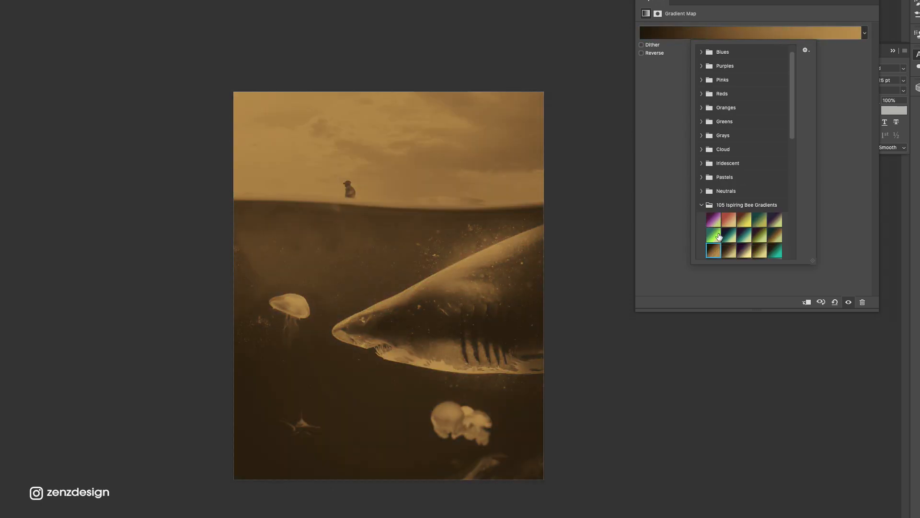
key("Right")
key("Right")
key("Right")
key("Right")
key("Right")
key("Right")
key("Right")
key("Right")
key("Right")
key("Right")
key("Right")
key("Right")
key("Right")
key("Right")
key("Right")
key("Right")
key("Right")
key("Right")
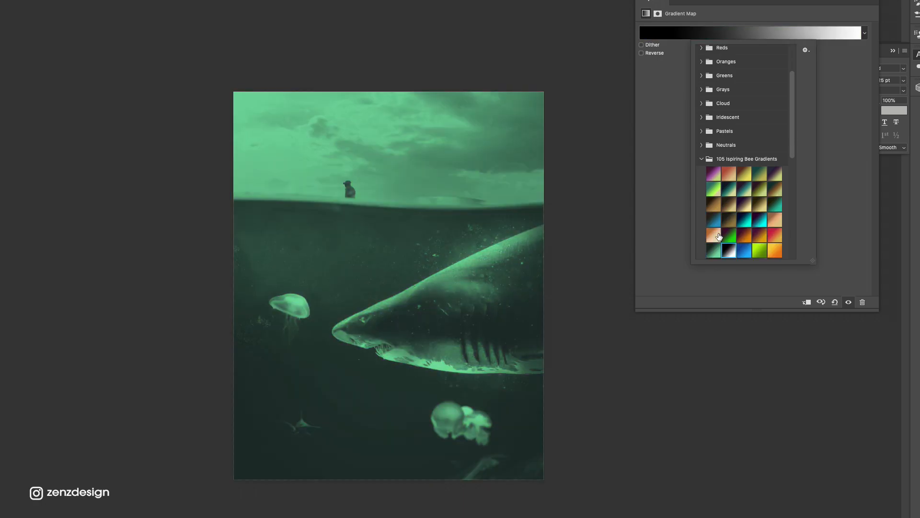
key("Right")
key("Right")
key("Right")
key("Right")
key("Right")
key("Right")
key("Right")
key("Right")
key("Right")
key("Right")
key("Right")
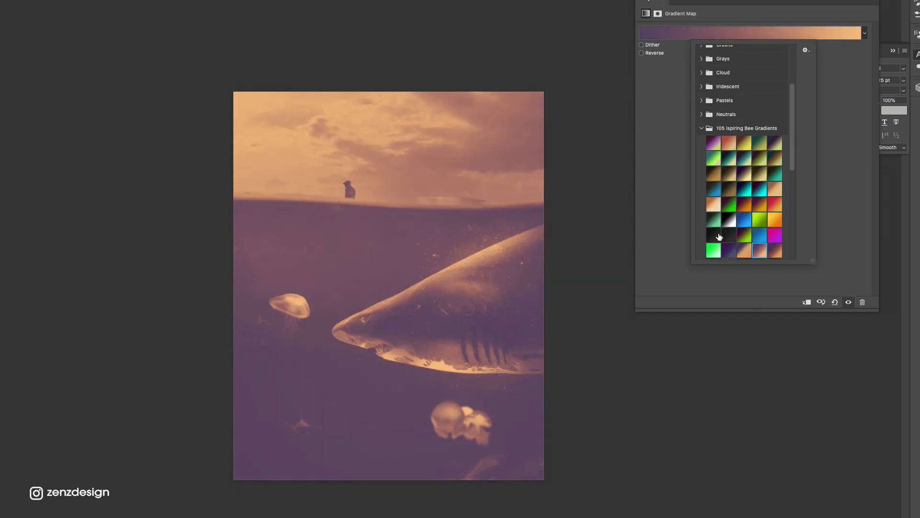
key("Right")
key("Right")
key("Right")
key("Right")
key("Right")
key("Right")
key("Right")
key("Right")
key("Right")
key("Right")
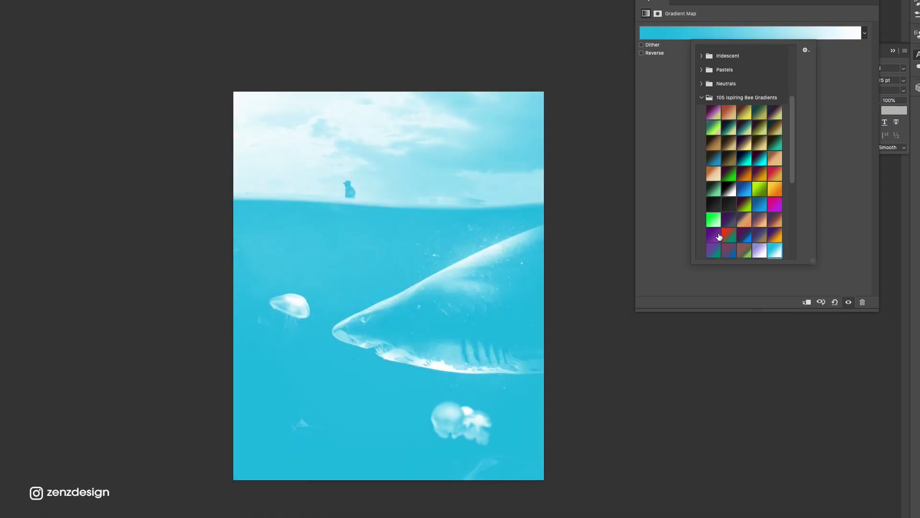
key("Right")
key("Right")
key("Right")
key("Right")
key("Right")
key("Right")
key("Right")
key("Right")
key("Right")
key("Right")
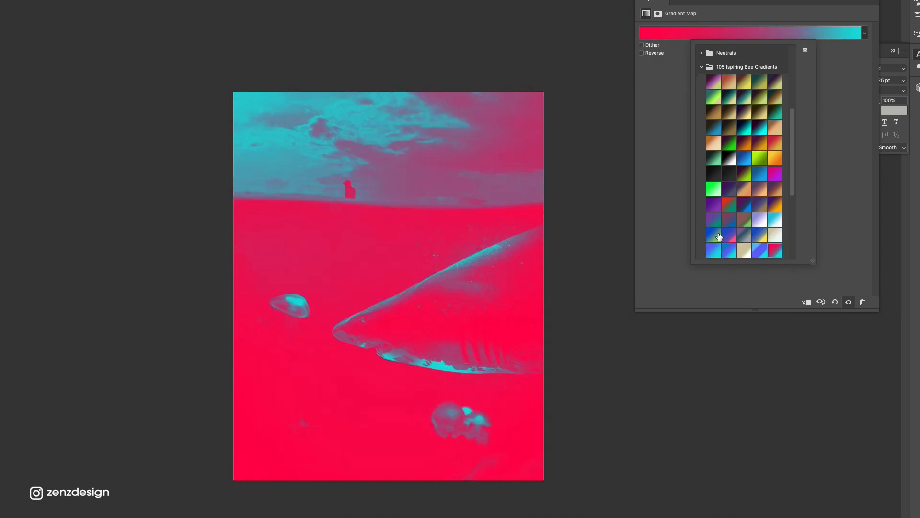
key("Right")
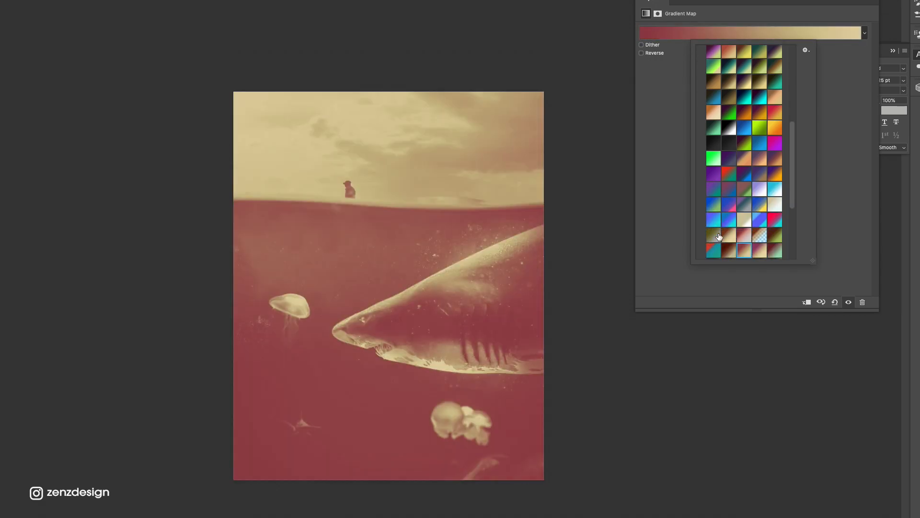
Step: Compare the first rows of the Bee gradients again and apply the navy-to-teal-to-pale-yellow preset to the Gradient Map
scroll(735, 182, "up", 5)
left_click(718, 178)
key("Right")
key("Right")
key("Right")
key("Right")
key("Right")
key("Right")
key("Right")
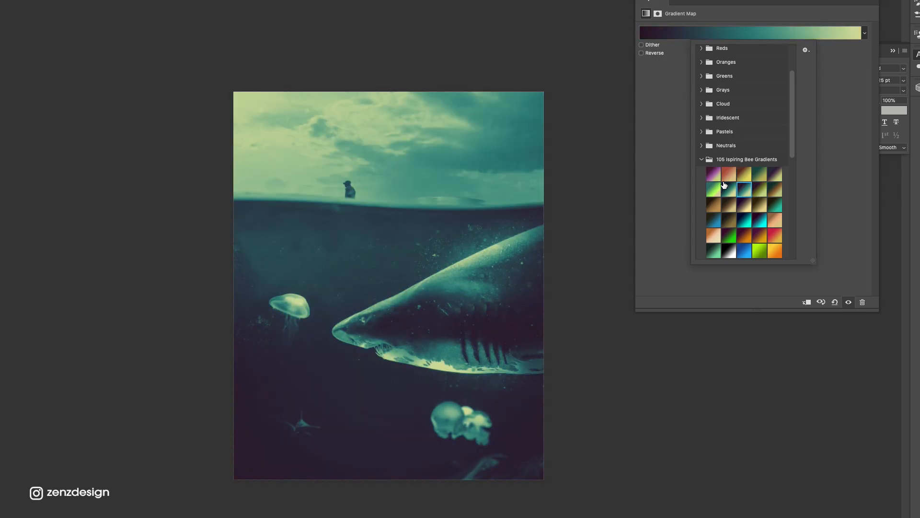
key("Right")
key("Right")
key("Right")
key("Right")
key("Right")
key("Right")
key("Right")
key("Right")
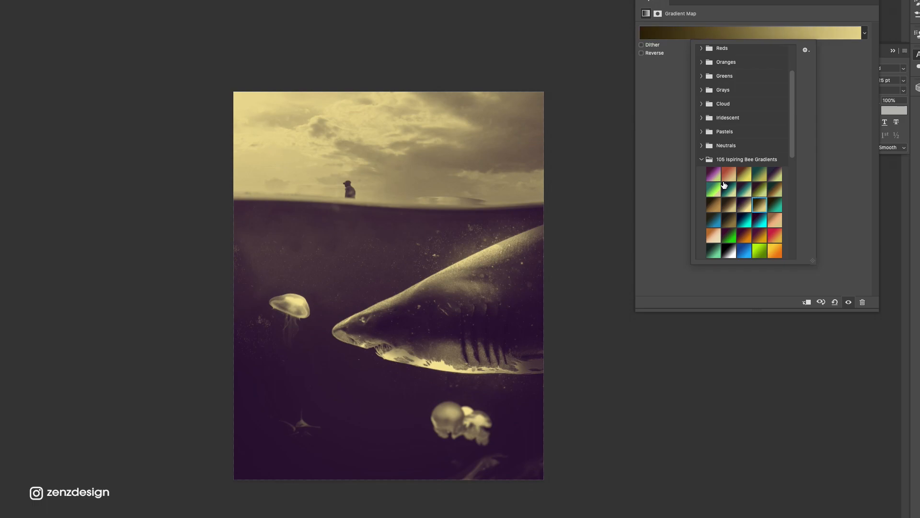
key("Right")
key("Right")
key("Right")
key("Right")
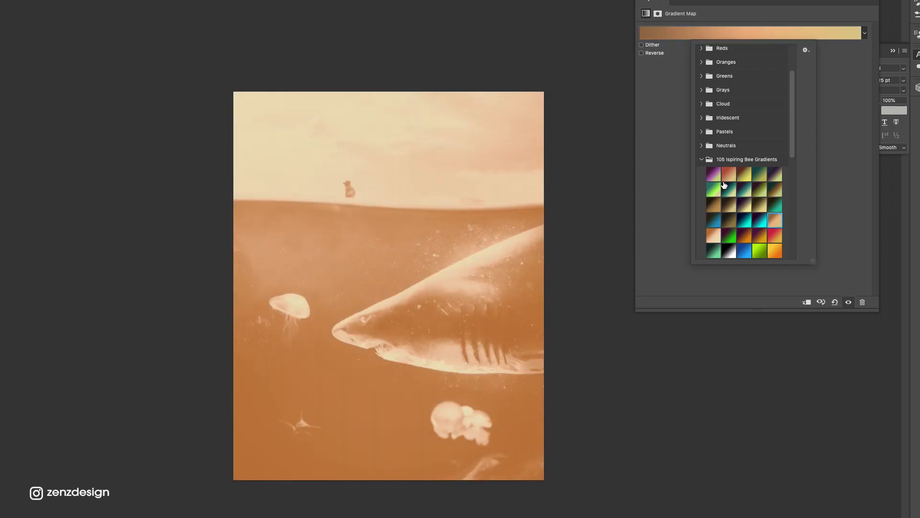
key("Left")
left_click(726, 189)
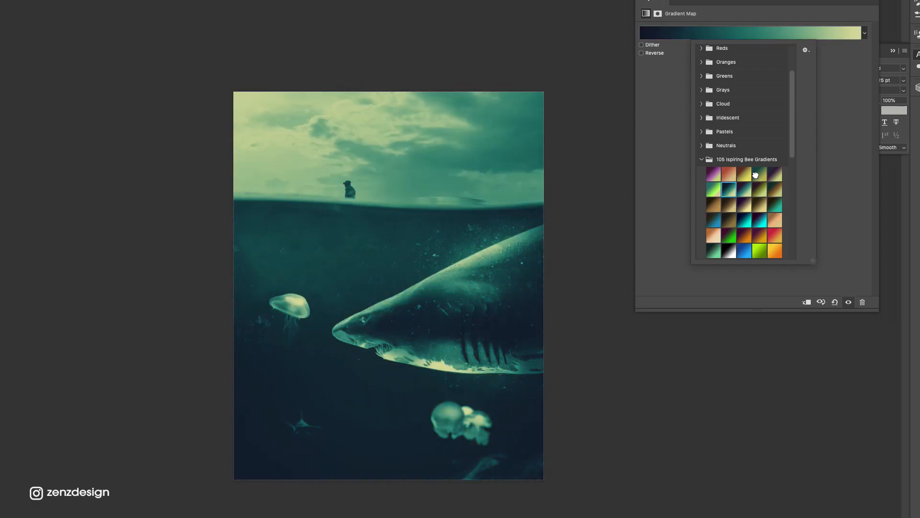
key("Return")
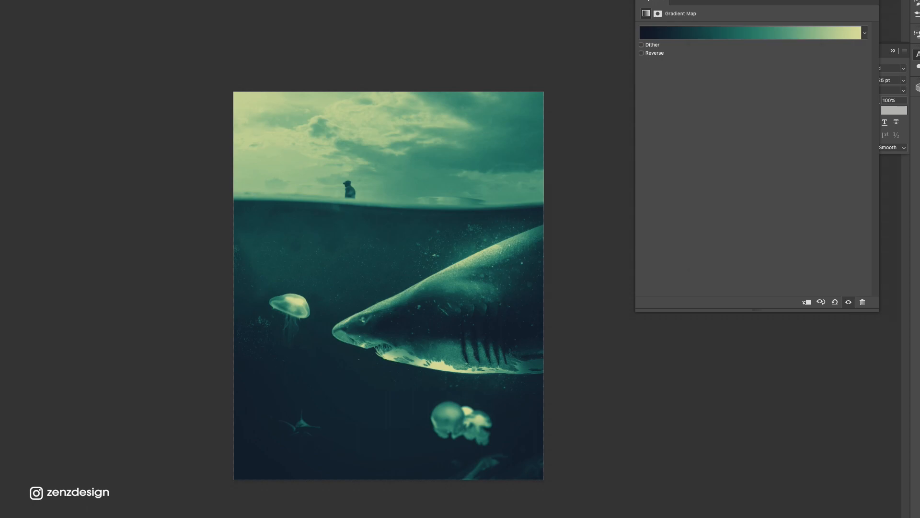
Step: Lower the Gradient Map layer's opacity to a subtle teal tint and compare the image with and without it
key("1")
key("5")
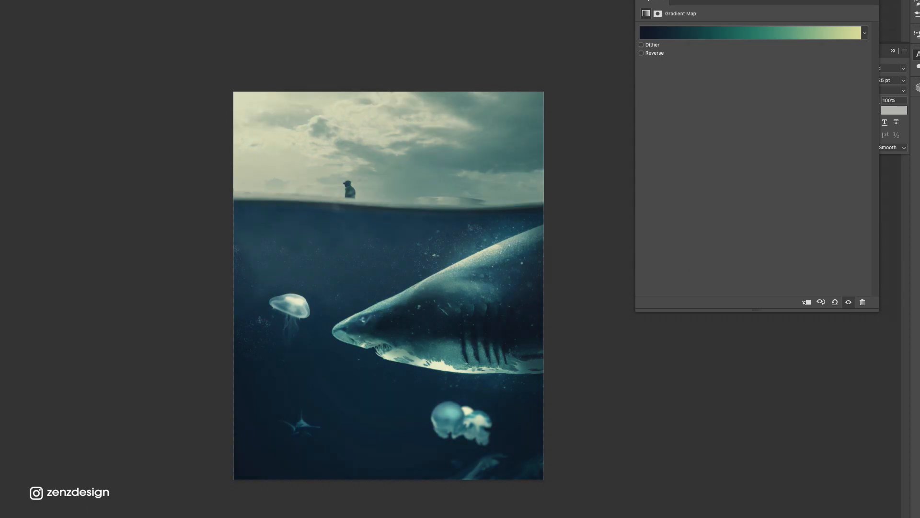
key("1")
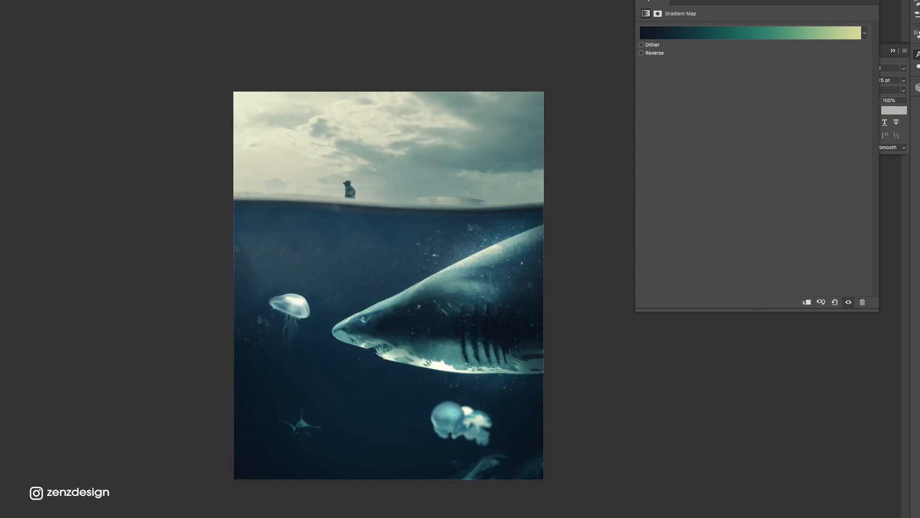
key("1")
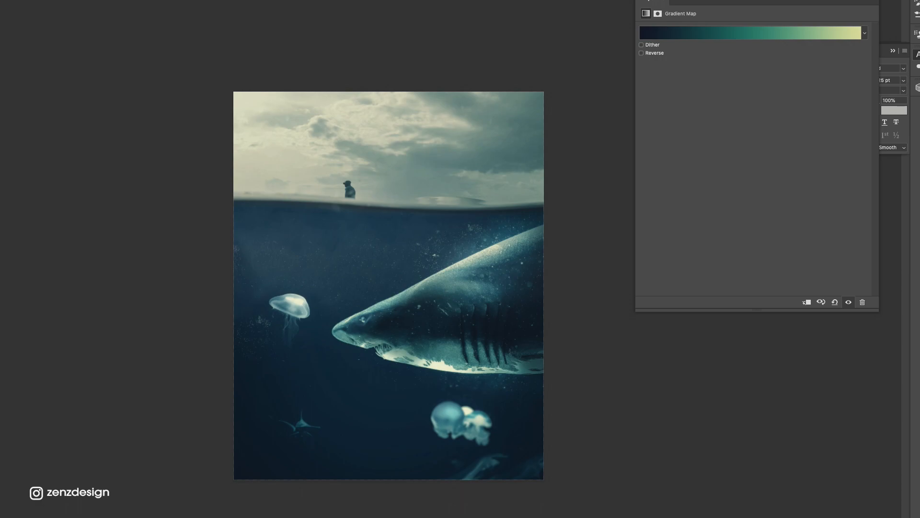
key("ctrl+comma")
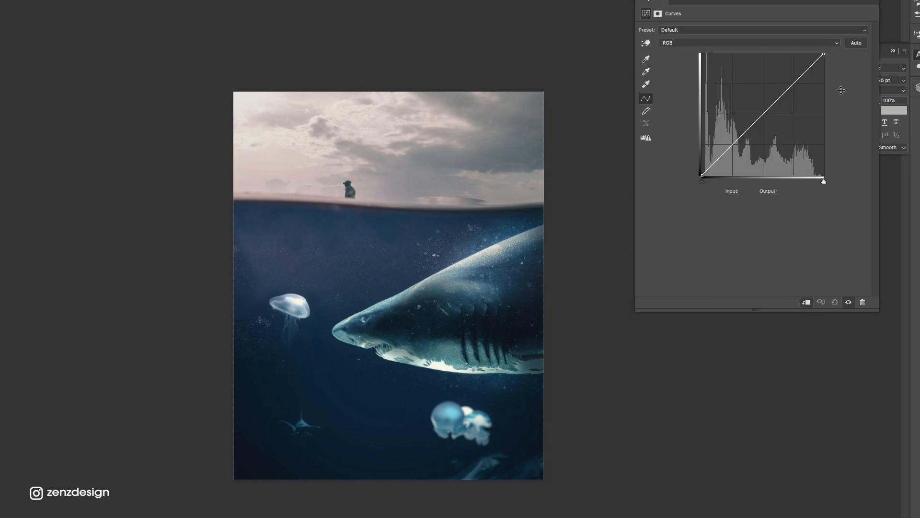
Step: Brighten the man on the horizon with the clipped Curves, pulling the white point inward and adding a point at input 43, output 62
left_click_drag(824, 54, 783, 43)
left_click(723, 144)
scroll(386, 328, "down", 5)
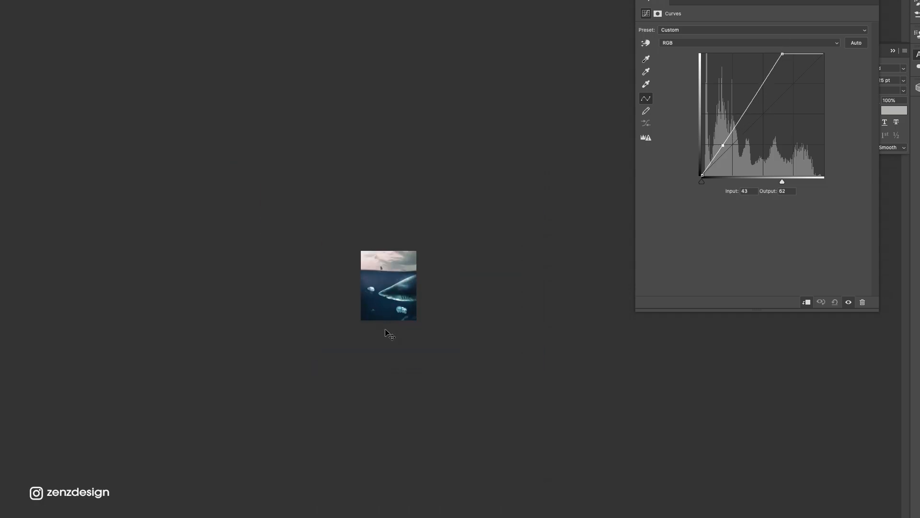
scroll(386, 328, "up", 5)
scroll(337, 205, "up", 5)
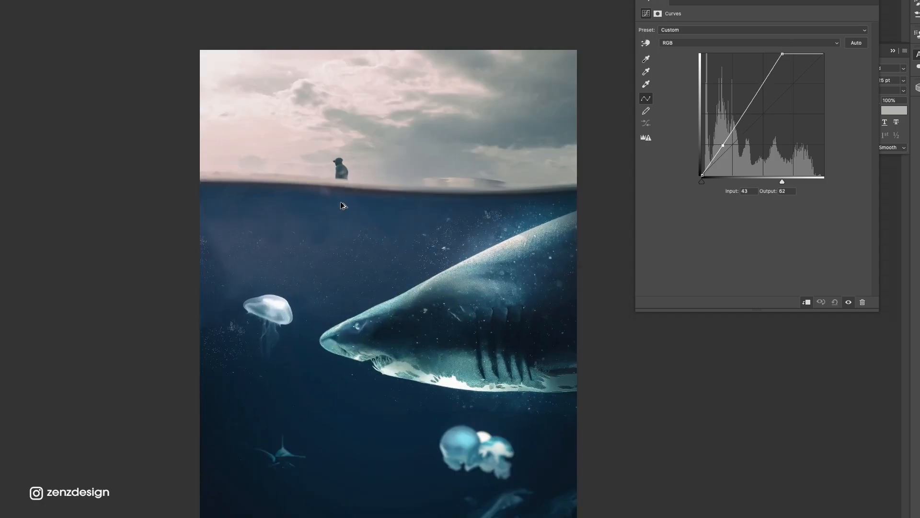
Step: Lasso the area around the man and remove him from the sky with Content-Aware Fill, painting unwanted sky out of the sampling area
left_click(346, 76)
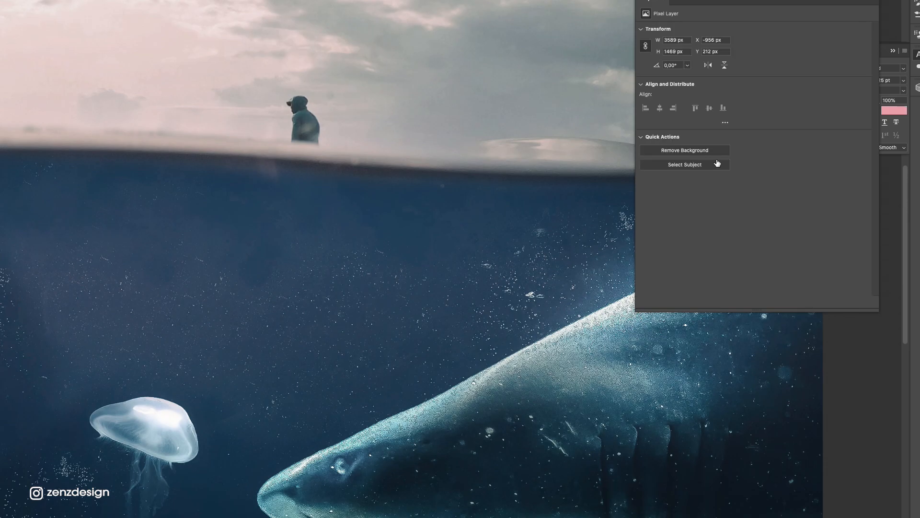
left_click(295, 157)
mouse_move(312, 144)
left_mouse_down()
mouse_move(331, 109)
mouse_move(291, 93)
mouse_move(271, 115)
mouse_move(278, 140)
left_mouse_up()
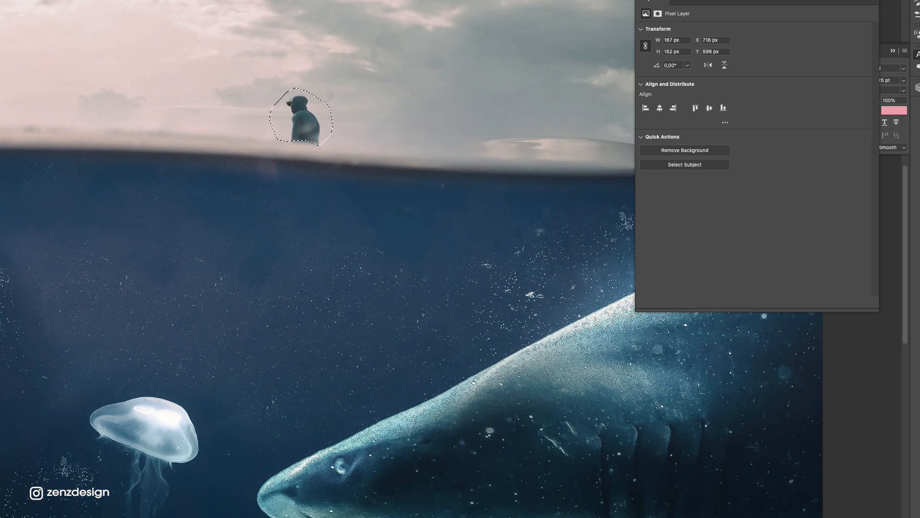
left_click(4, 90)
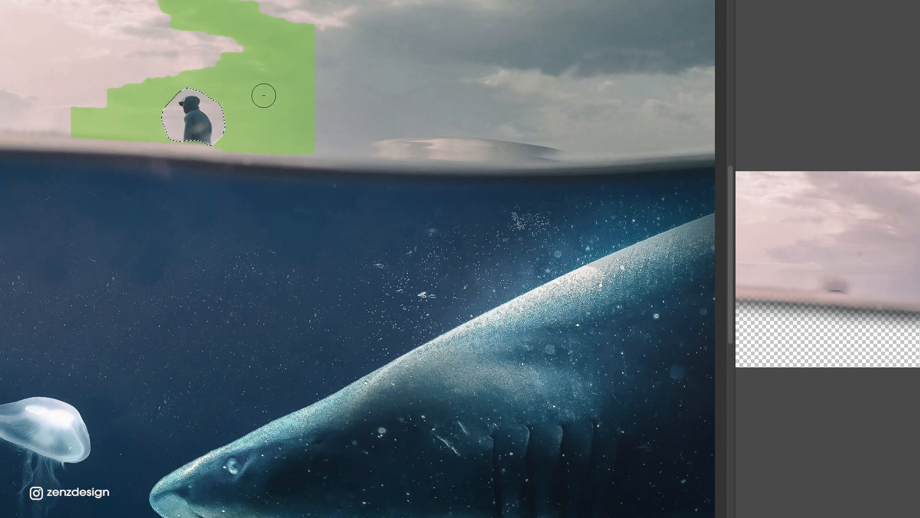
mouse_move(141, 0)
left_mouse_down()
mouse_move(155, 6)
mouse_move(183, 66)
mouse_move(157, 92)
mouse_move(107, 103)
mouse_move(203, 6)
mouse_move(226, 4)
mouse_move(98, 48)
left_mouse_up()
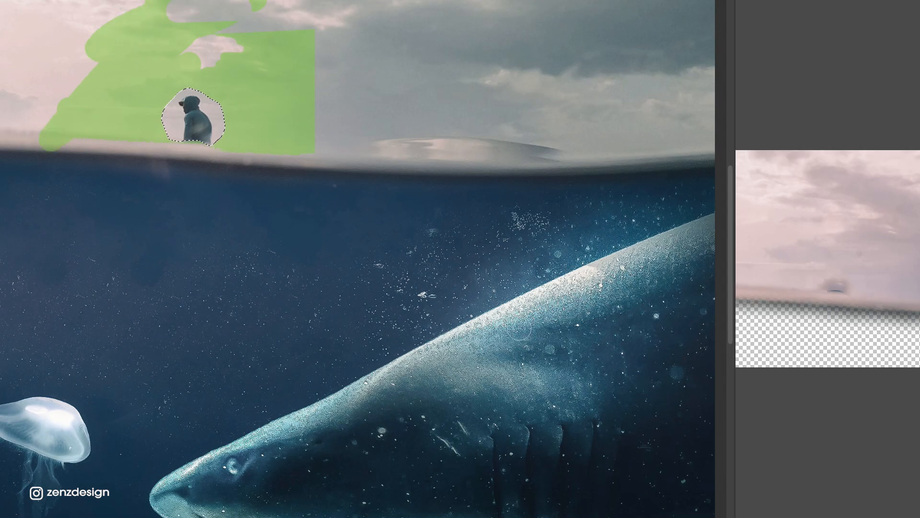
key("Return")
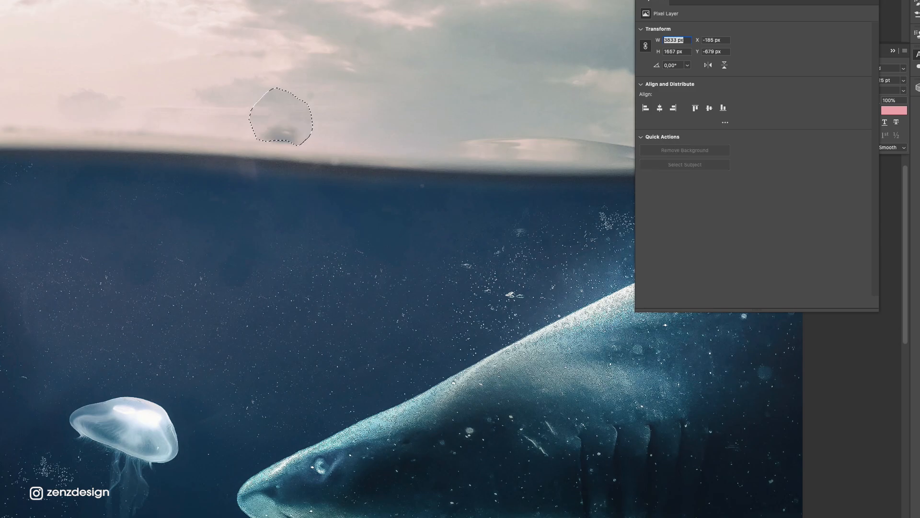
Step: Compare the darkening Curves layer clipped and unclipped, and clear the selection around the removed man
key("ctrl+minus")
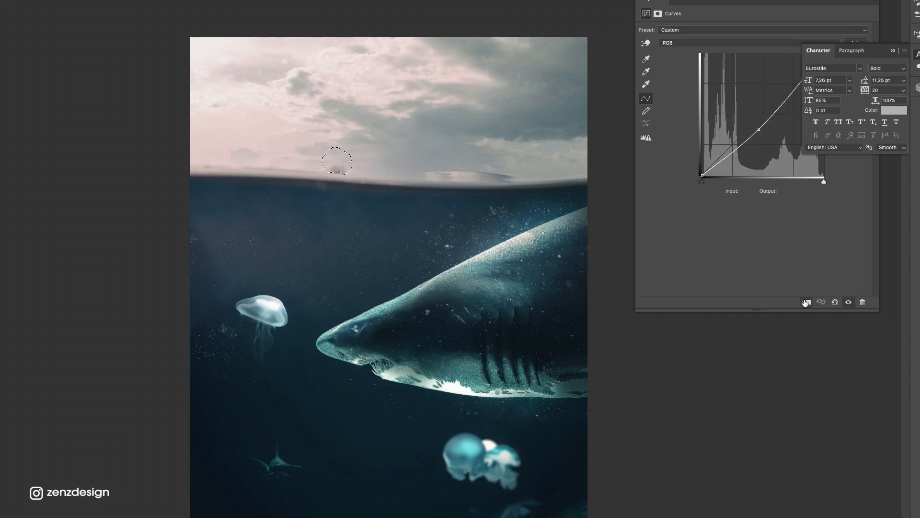
left_click(807, 301)
left_click(807, 302)
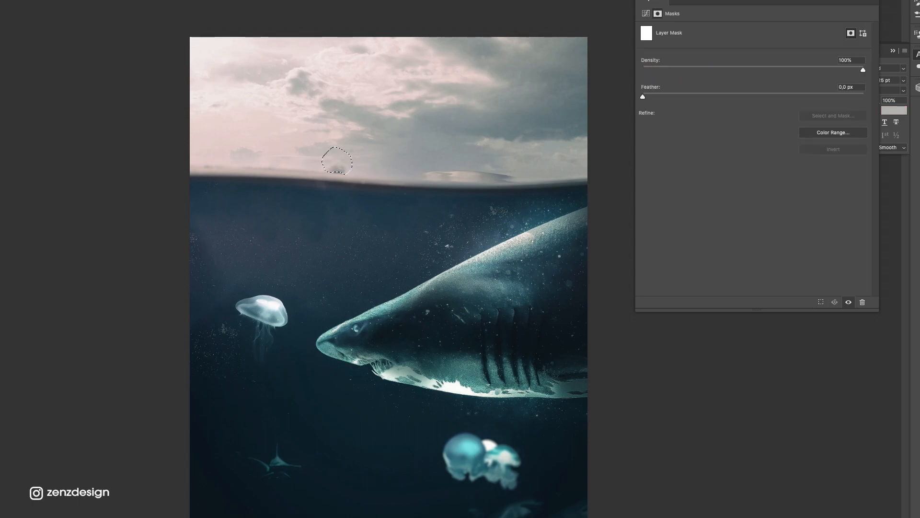
left_click(646, 13)
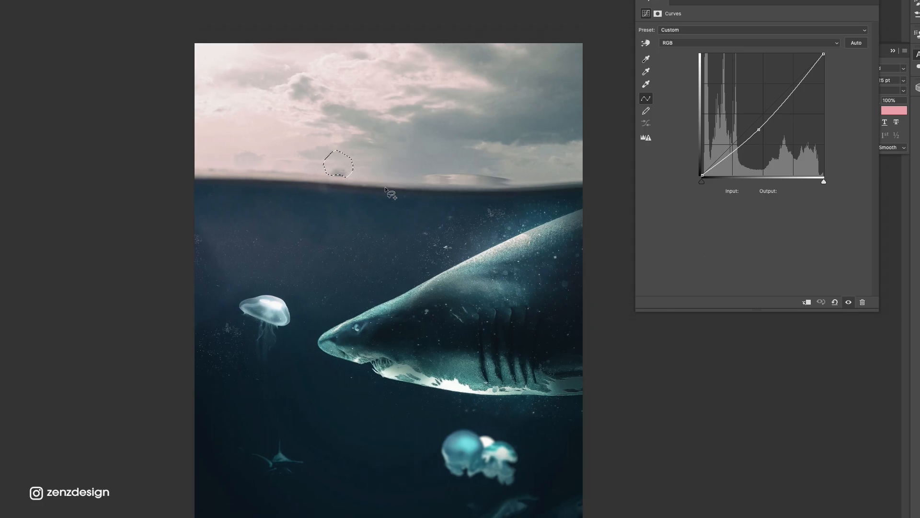
right_click(350, 129)
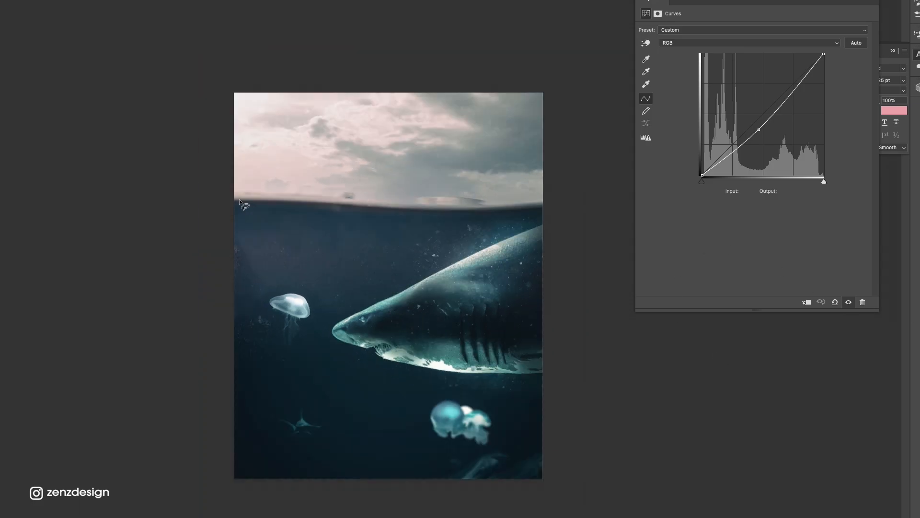
key("super+plus")
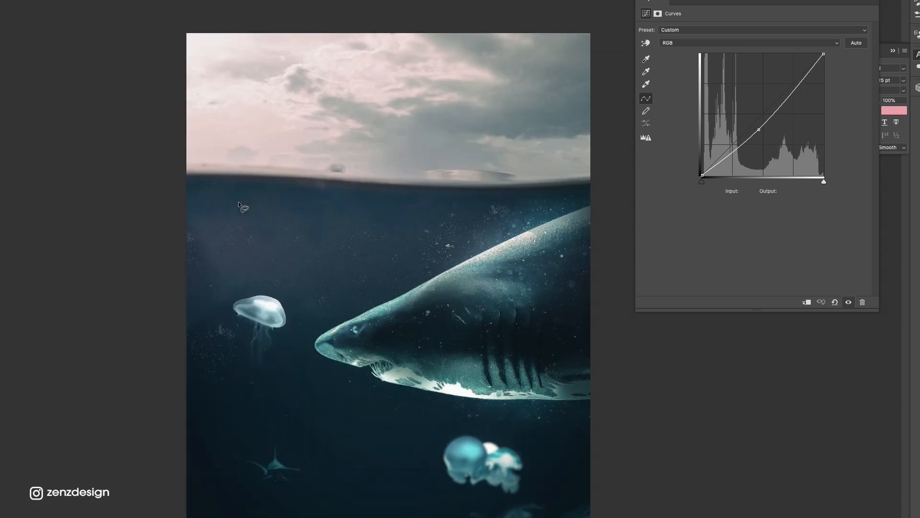